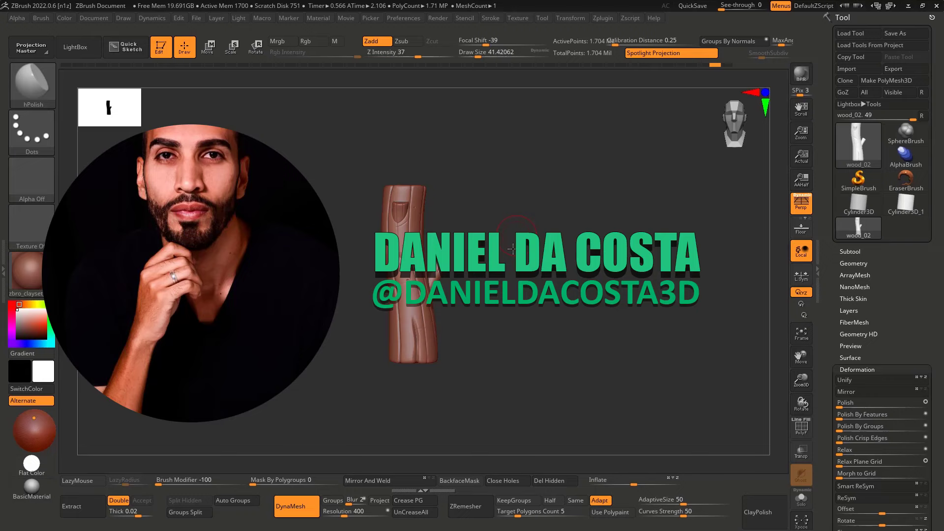
Polish the crack near the trunk's lower end with the hPolish brush, reducing the draw size to about 25.
mouse_move(511, 251)
mouse_down()
mouse_move(513, 345)
mouse_move(507, 261)
mouse_up()
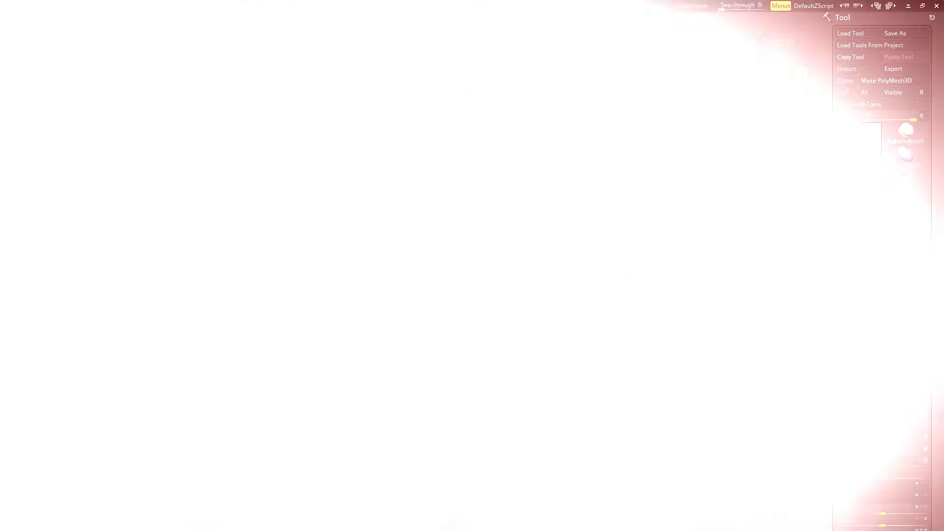
drag(454, 289, 501, 293)
ctrl+right_drag(419, 375, 378, 365)
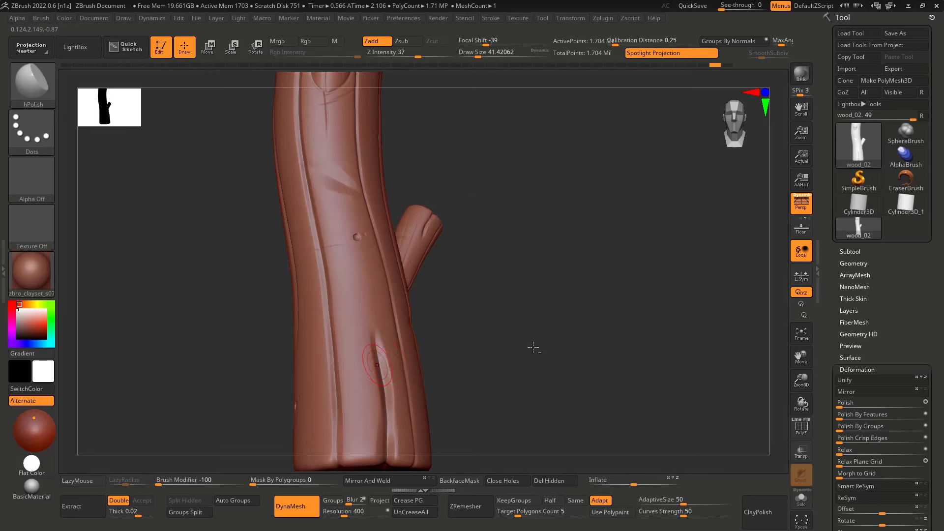
drag(534, 344, 451, 402)
mouse_move(355, 414)
alt+right_down()
mouse_move(307, 316)
mouse_move(280, 344)
mouse_move(295, 306)
alt+right_up()
mouse_move(295, 306)
ctrl+right_down()
mouse_move(320, 353)
mouse_move(319, 374)
mouse_move(323, 346)
ctrl+right_up()
drag(323, 346, 325, 337)
mouse_move(373, 339)
right_down()
mouse_move(526, 154)
mouse_move(339, 354)
right_up()
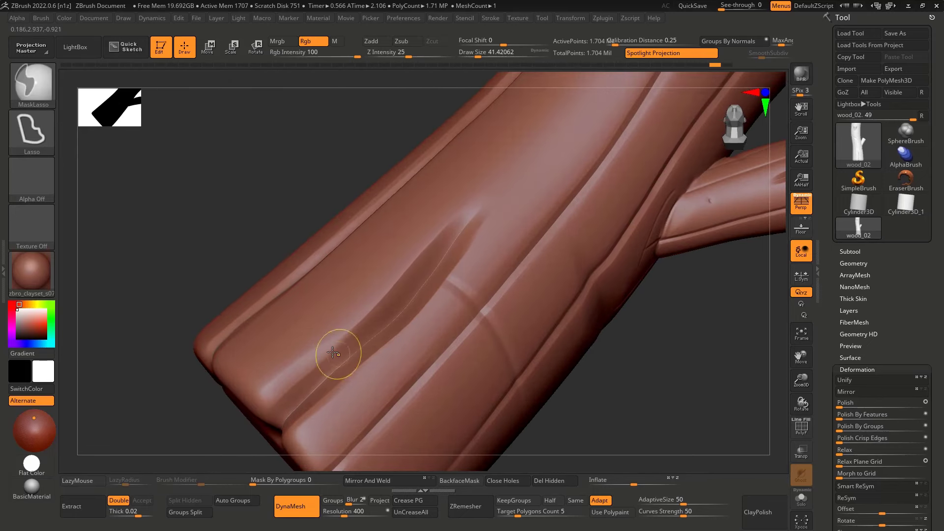
key(bracketleft)
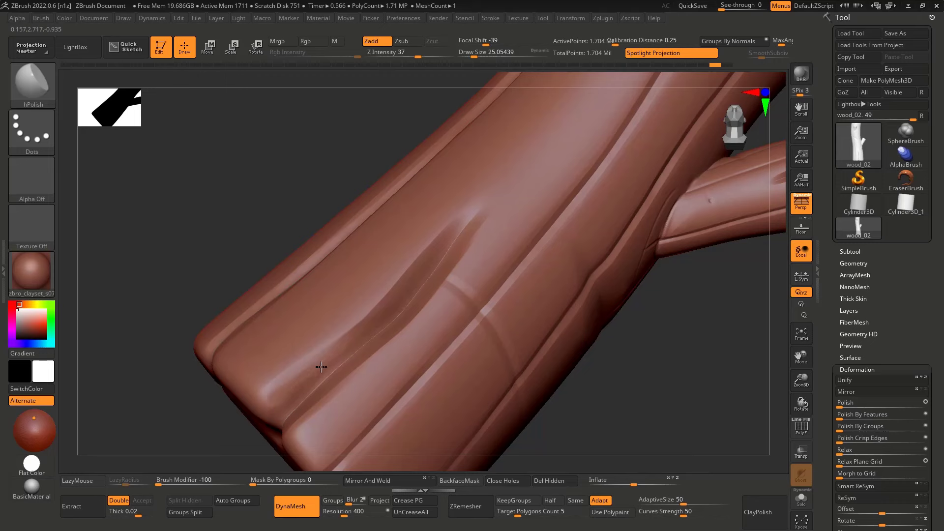
mouse_move(316, 368)
right_down()
mouse_move(364, 390)
mouse_move(375, 359)
mouse_move(322, 364)
right_up()
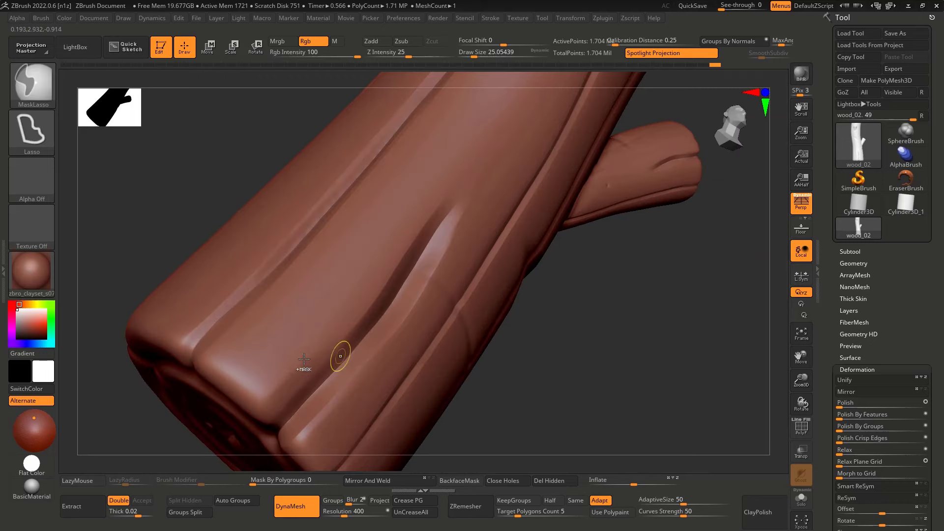
Flatten and smooth the bark beside the crack at the trunk's base, using hPolish at a draw size of about 116.
key(ctrl)
key(ctrl+shift+z)
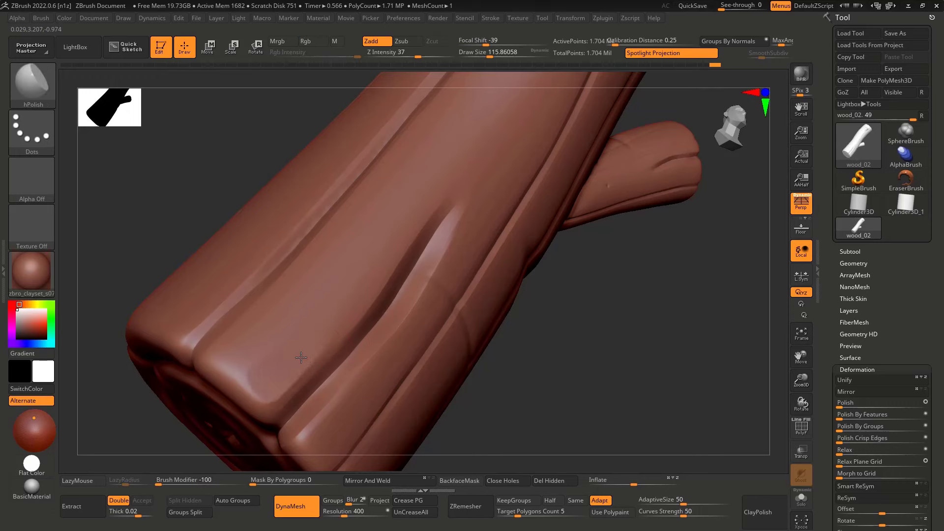
mouse_move(248, 350)
mouse_down()
mouse_move(227, 352)
mouse_move(228, 343)
mouse_move(221, 371)
mouse_up()
mouse_move(354, 362)
ctrl+right_down()
mouse_move(321, 379)
mouse_move(349, 355)
mouse_move(347, 321)
mouse_move(324, 301)
mouse_move(296, 375)
mouse_move(282, 360)
mouse_move(294, 381)
mouse_move(353, 392)
mouse_move(366, 354)
ctrl+right_up()
key(ctrl)
right_drag(366, 354, 340, 342)
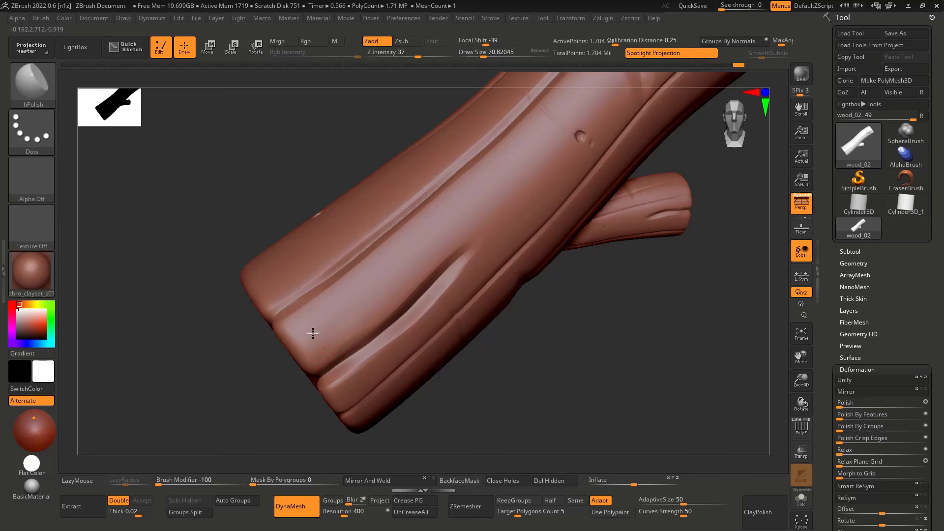
key(shift)
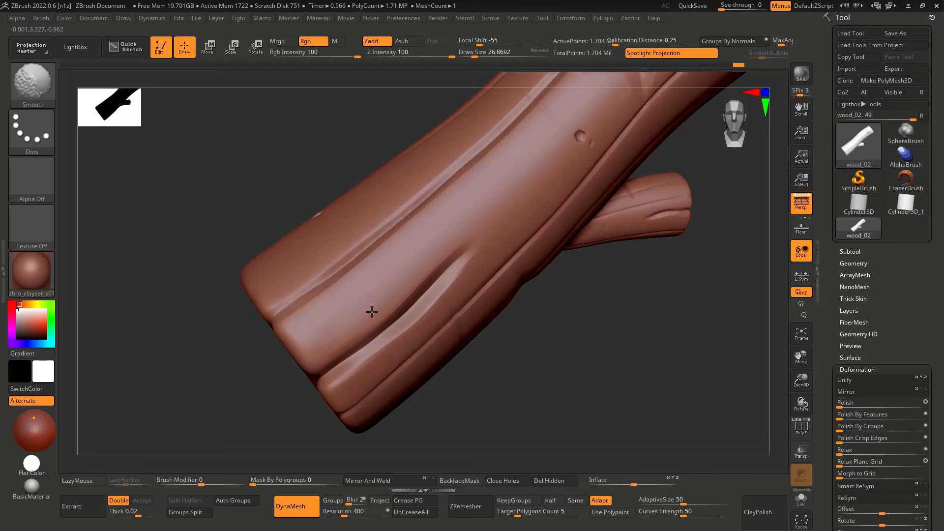
mouse_move(436, 337)
mouse_down()
mouse_move(392, 314)
mouse_move(380, 334)
mouse_move(417, 381)
mouse_move(443, 325)
mouse_up()
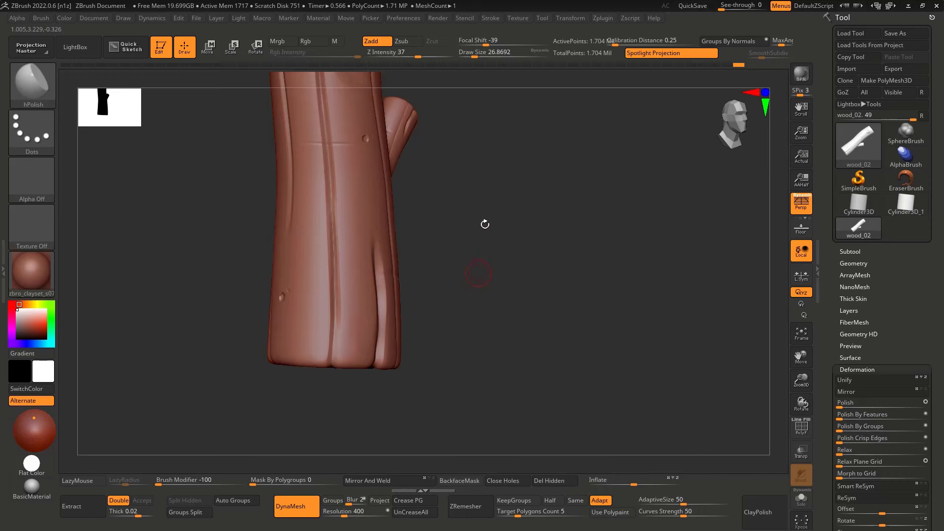
drag(466, 217, 478, 295)
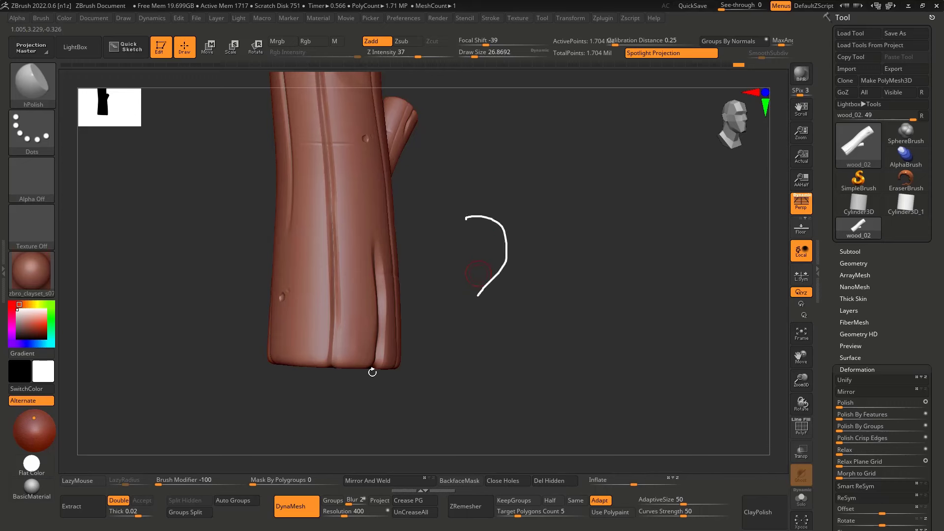
drag(371, 374, 406, 348)
drag(488, 318, 391, 414)
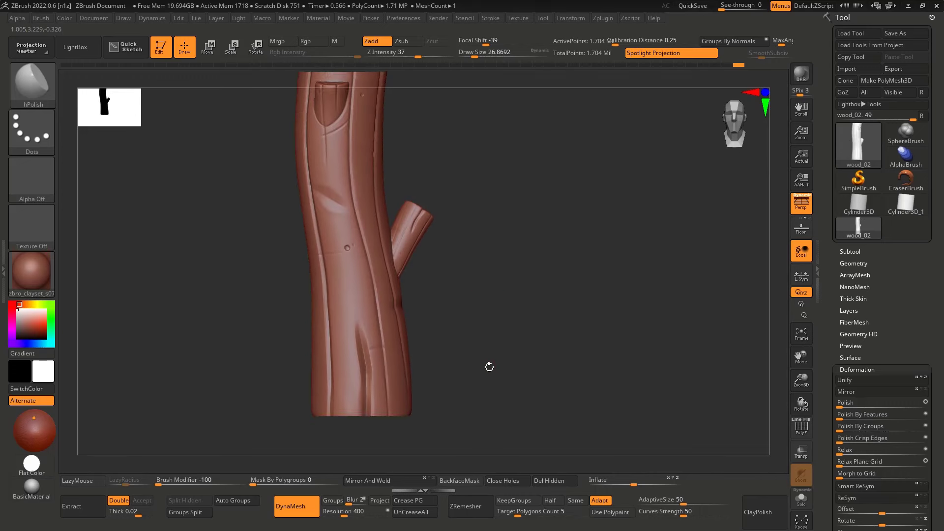
mouse_move(457, 323)
mouse_down()
mouse_move(432, 344)
mouse_move(476, 291)
mouse_move(415, 318)
mouse_move(533, 297)
mouse_up()
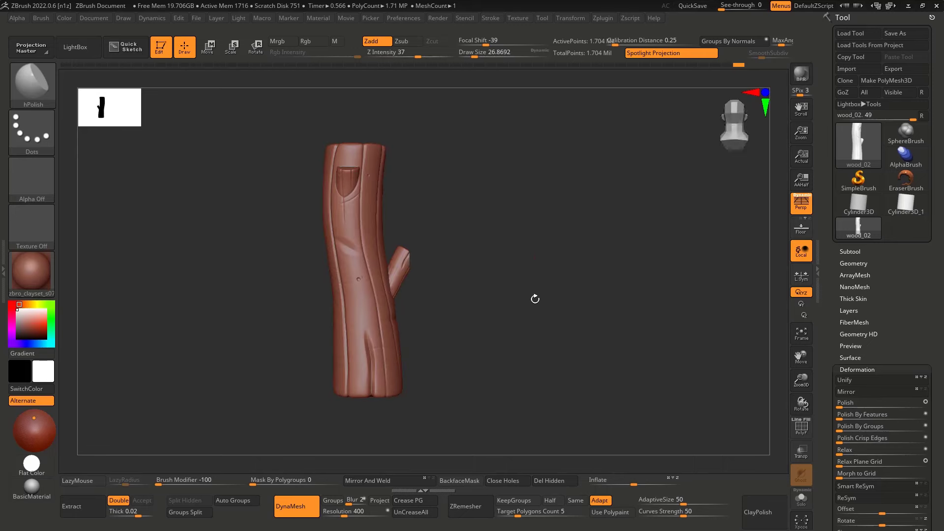
Save the sculpted wood tool to disk over its existing file.
click(905, 33)
double_click(584, 249)
click(496, 271)
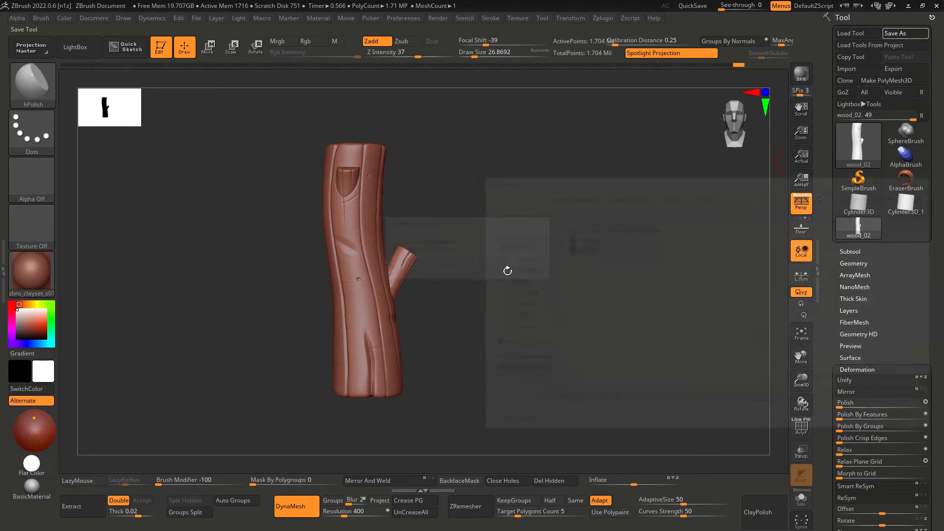
Review the QuickSave duration and file limit settings in the preferences.
key(f)
drag(519, 295, 500, 313)
click(403, 18)
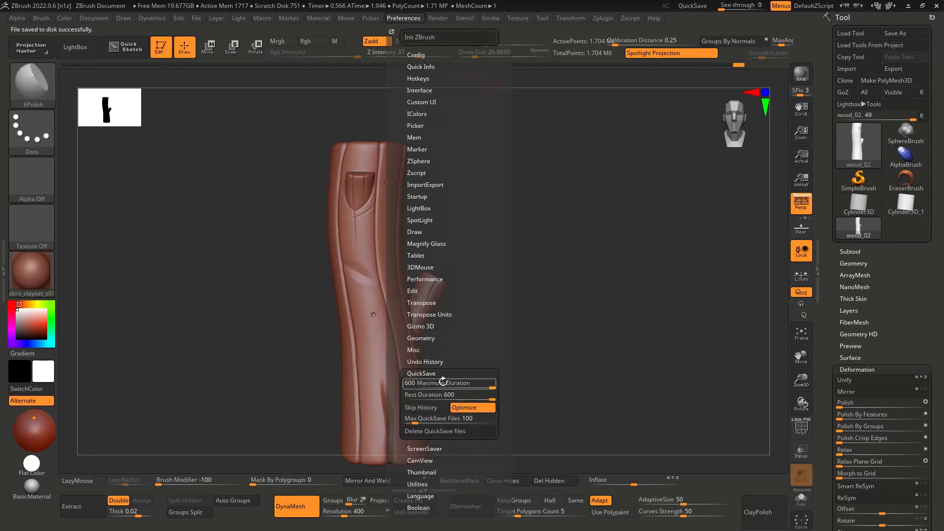
alt+drag(546, 271, 549, 243)
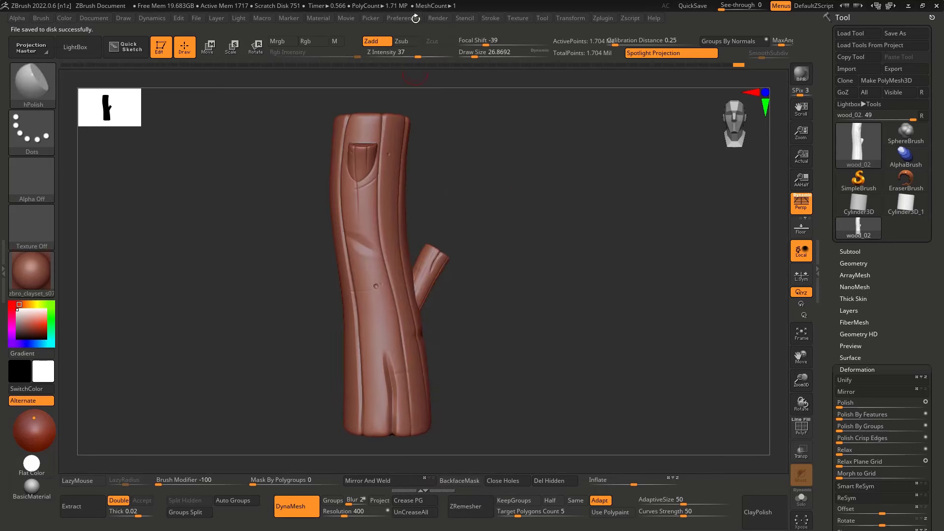
click(416, 18)
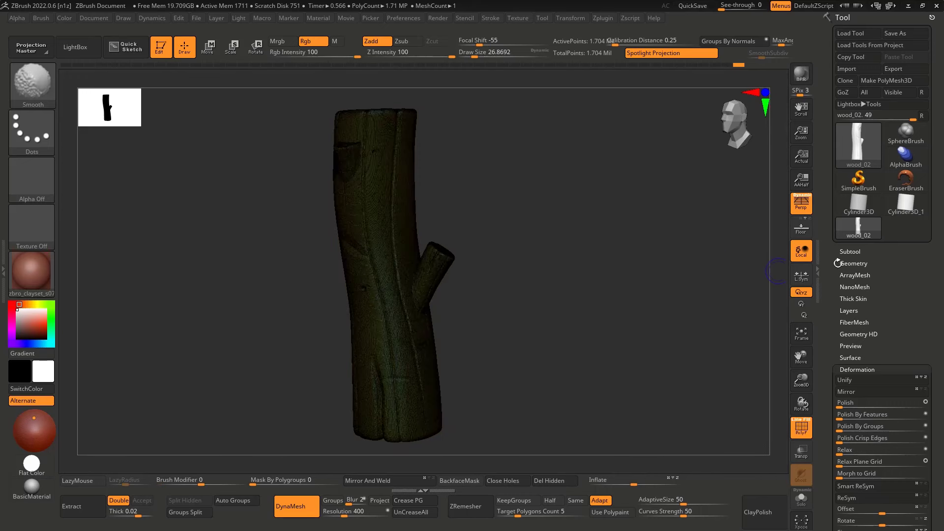
Expand the FBX ExportImport plugin options for the selected subtool.
click(603, 18)
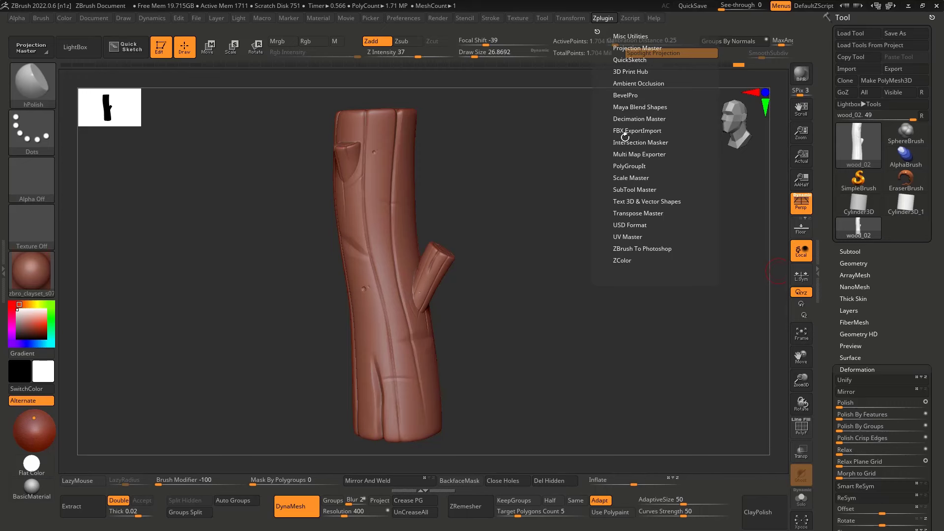
click(638, 129)
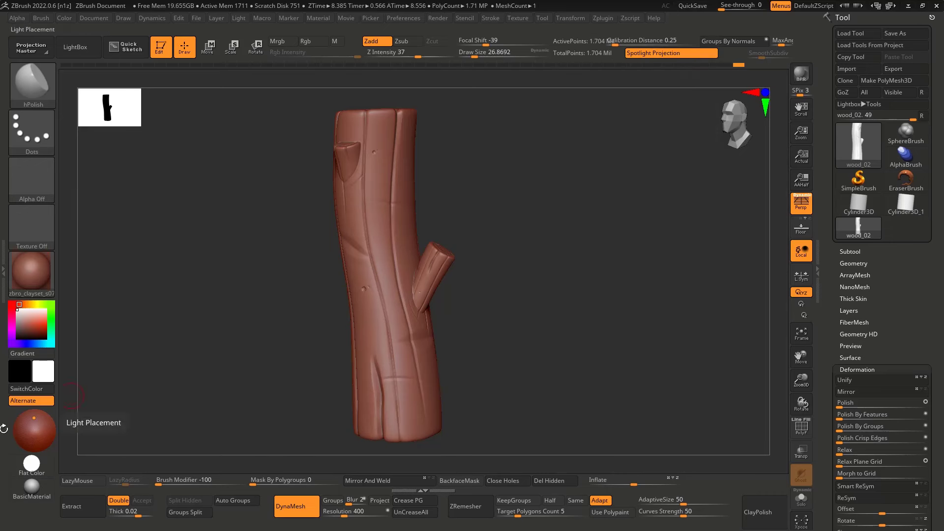
click(597, 20)
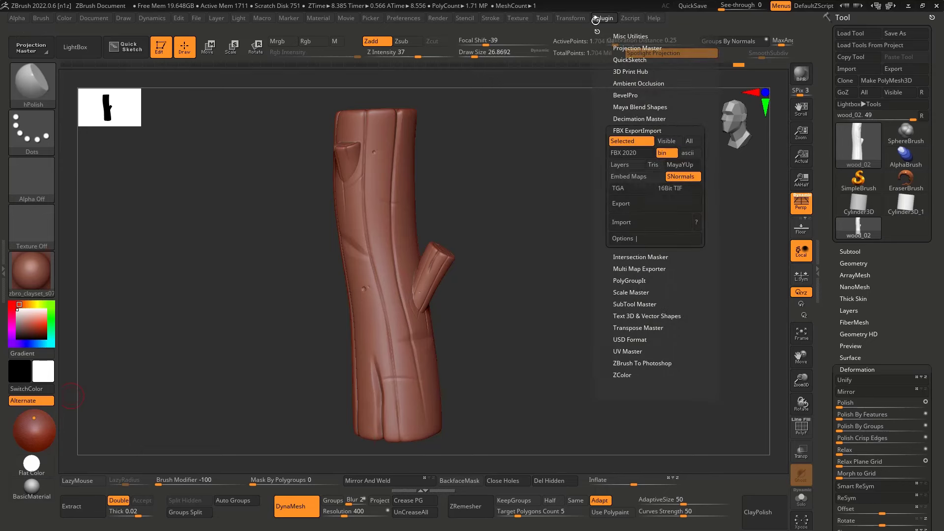
click(869, 262)
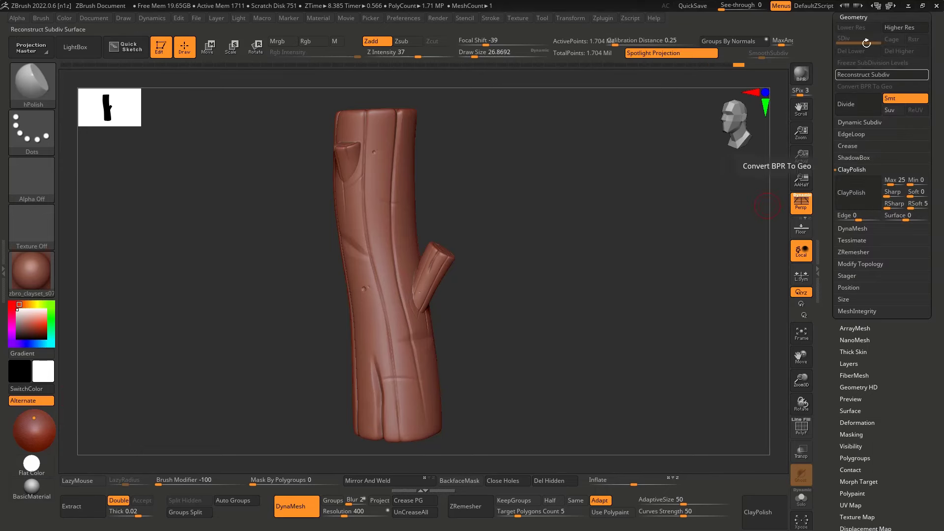
click(859, 16)
drag(480, 154, 617, 179)
scroll(889, 154, up, 4)
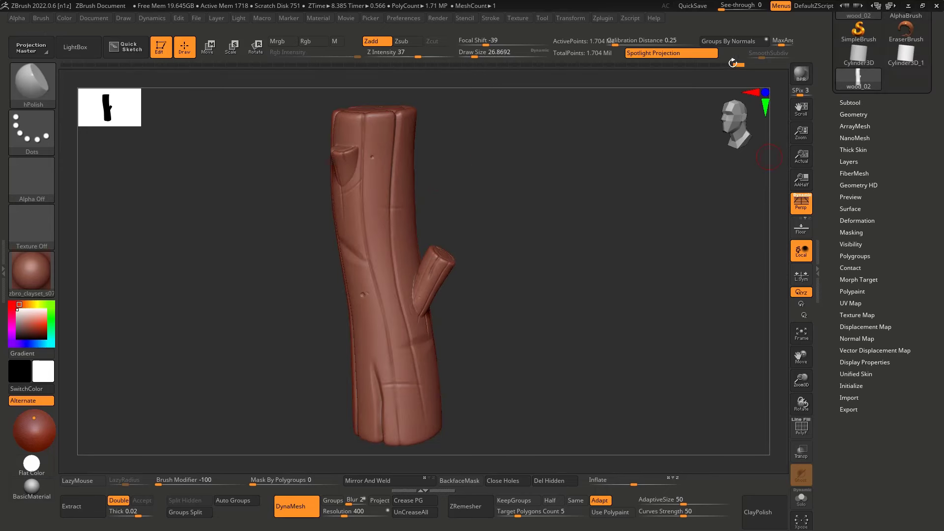
Start an FBX export of the selected subtool into a new 02_Bakes folder inside 03_Wood, naming the file 01_Stem_hp.
click(614, 18)
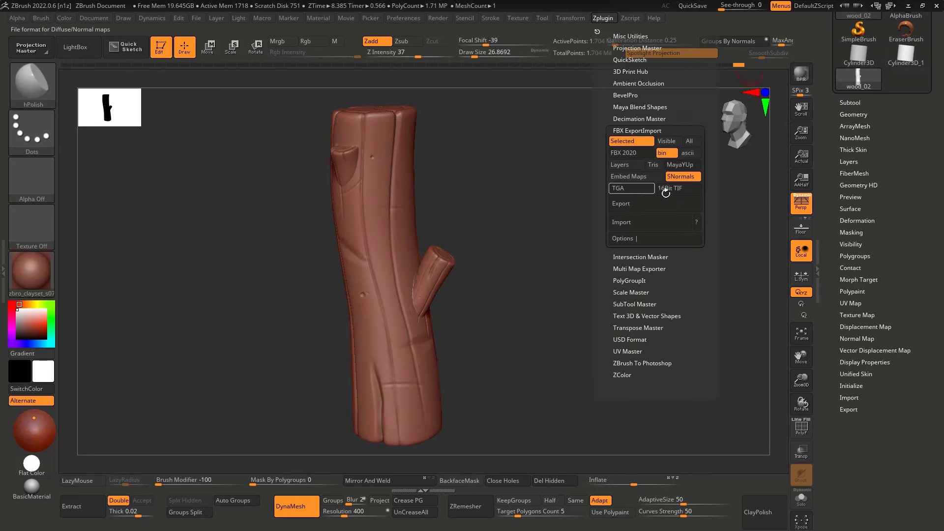
click(655, 205)
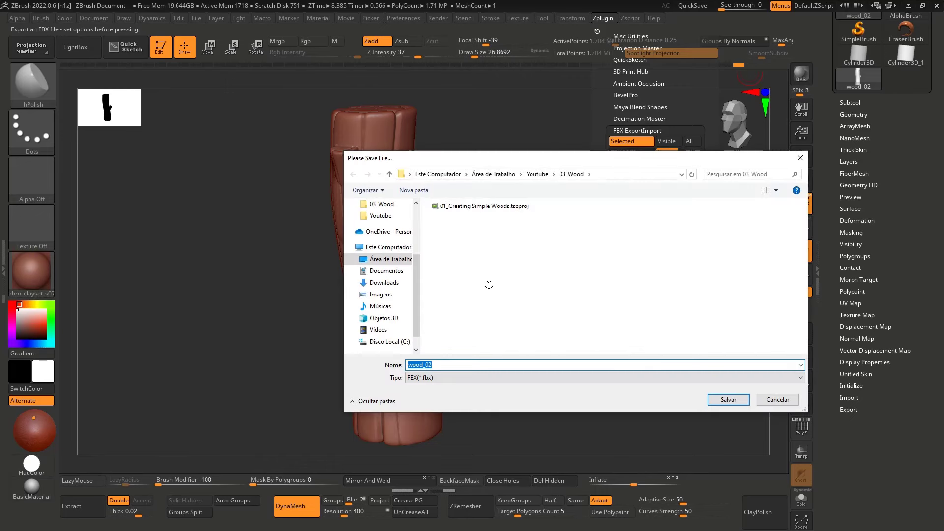
click(414, 190)
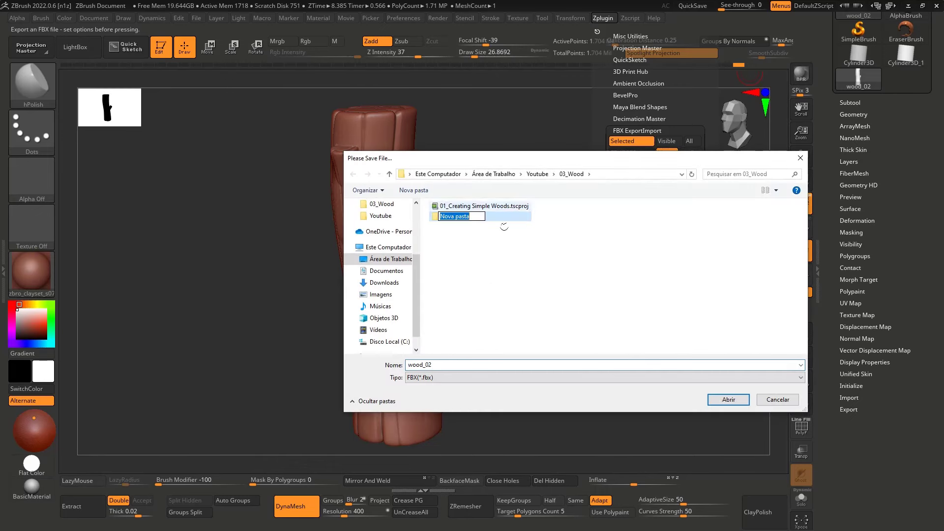
text(B)
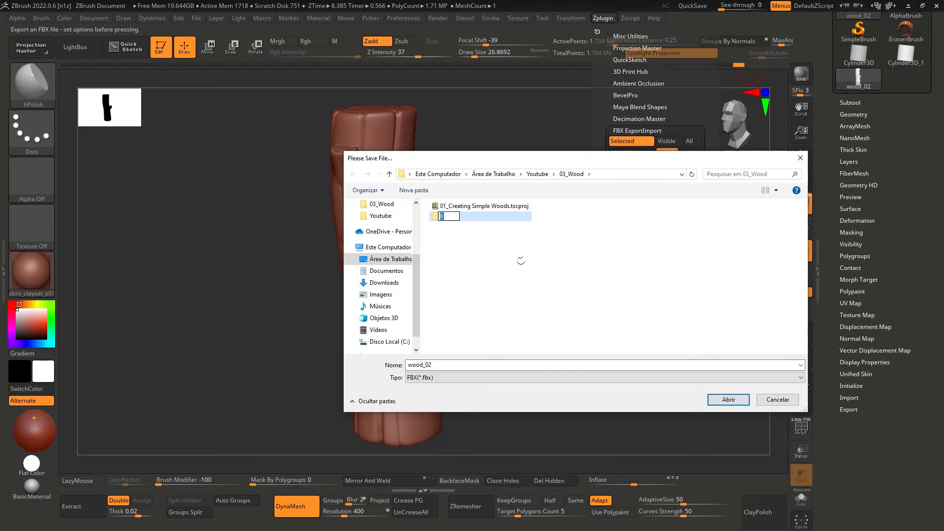
text(2_Bakes)
key(Return)
key(Return)
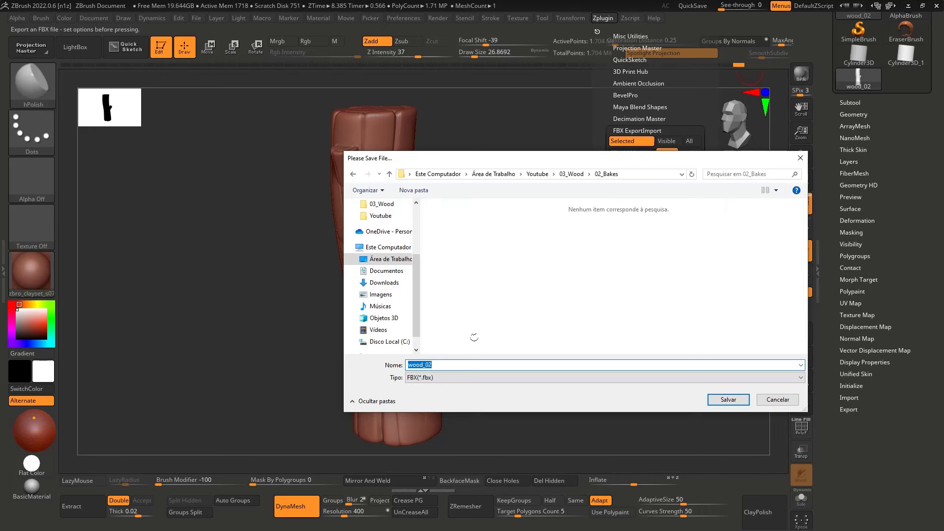
text(01_Stem_hp)
key(Return)
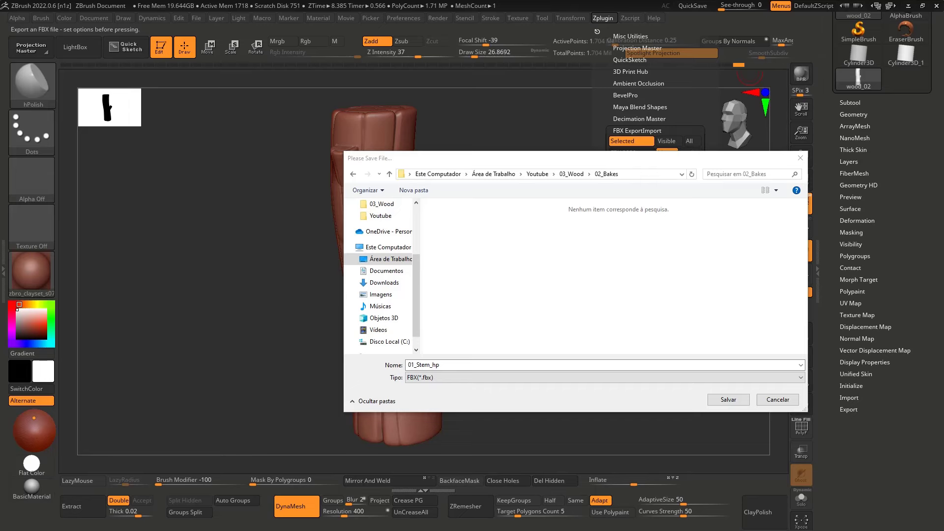
Switch to the browser and select "trunk" among the English translations of "tronco" in Google's translator.
drag(1, 148, 440, 91)
click(248, 208)
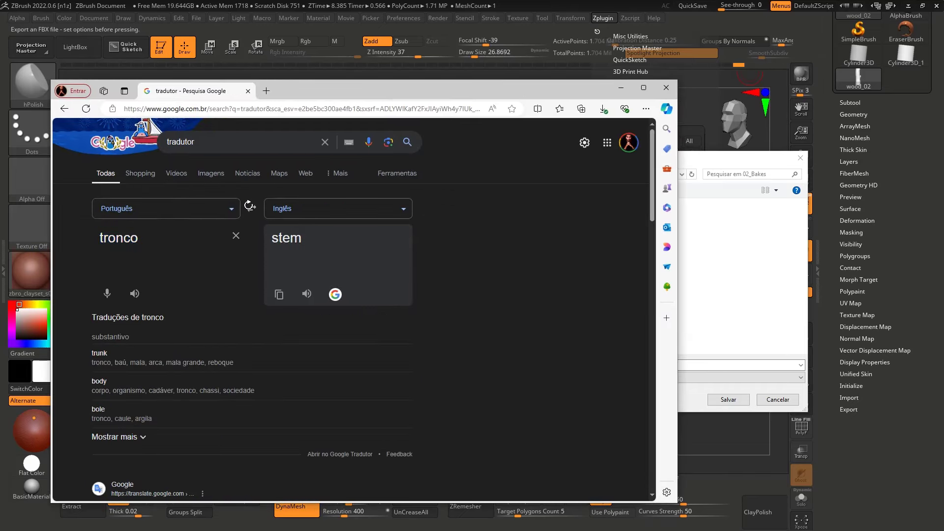
click(309, 293)
click(118, 362)
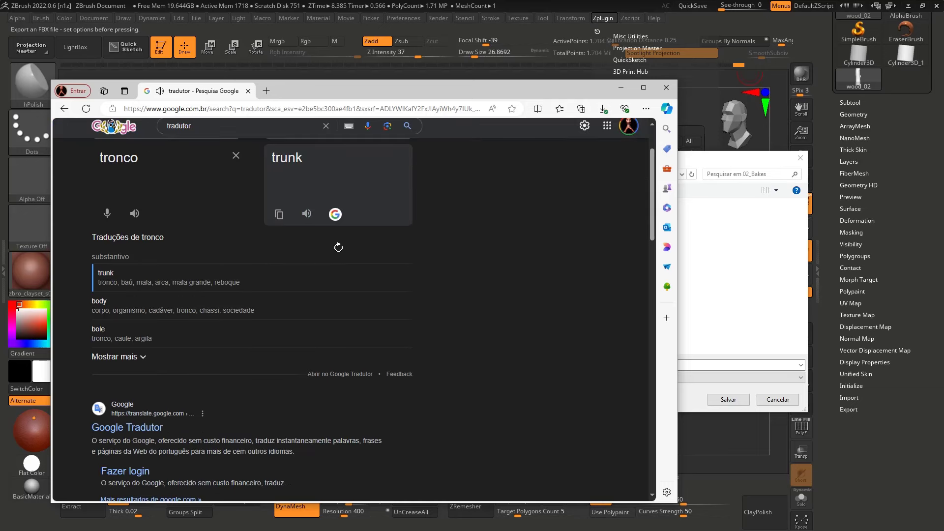
scroll(339, 246, up, 1)
Switch back to ZBrush, replace Stem with Trunk in the export file name and export the high-poly FBX.
key(alt+Tab)
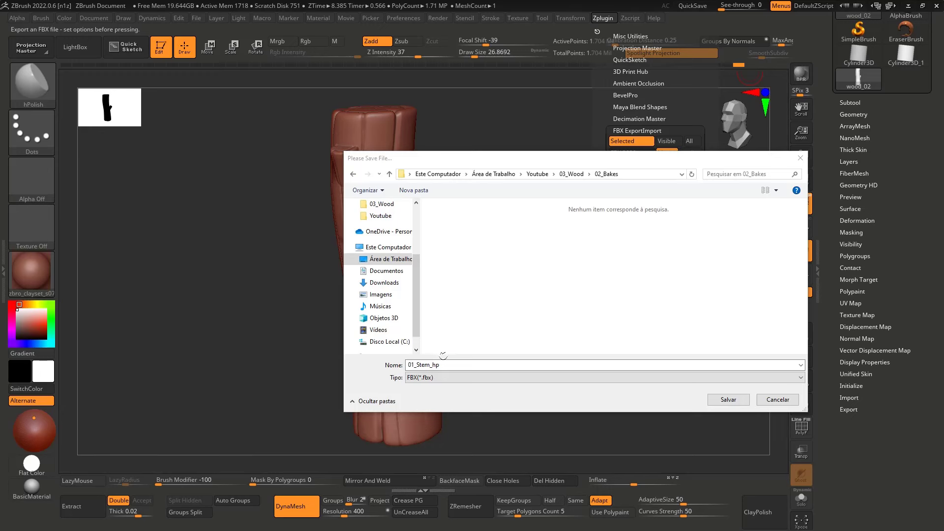
double_click(432, 364)
click(423, 364)
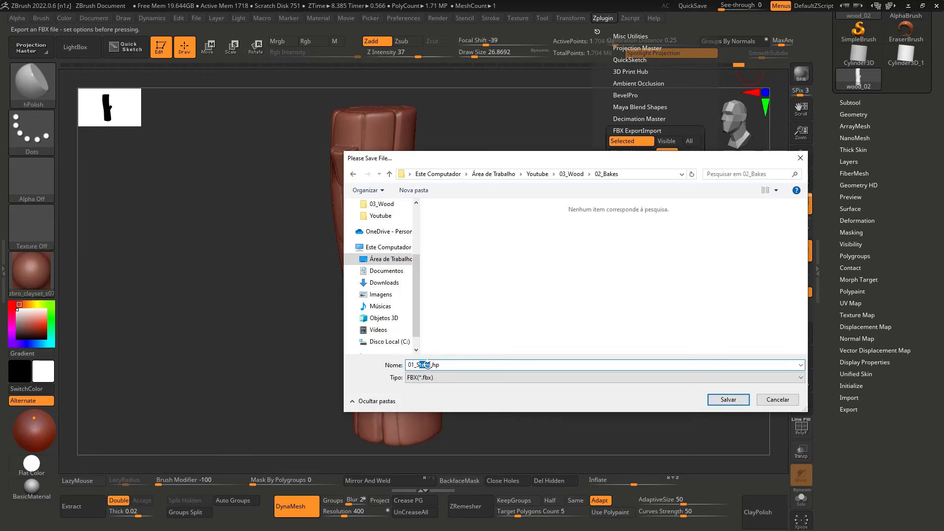
text(Trun)
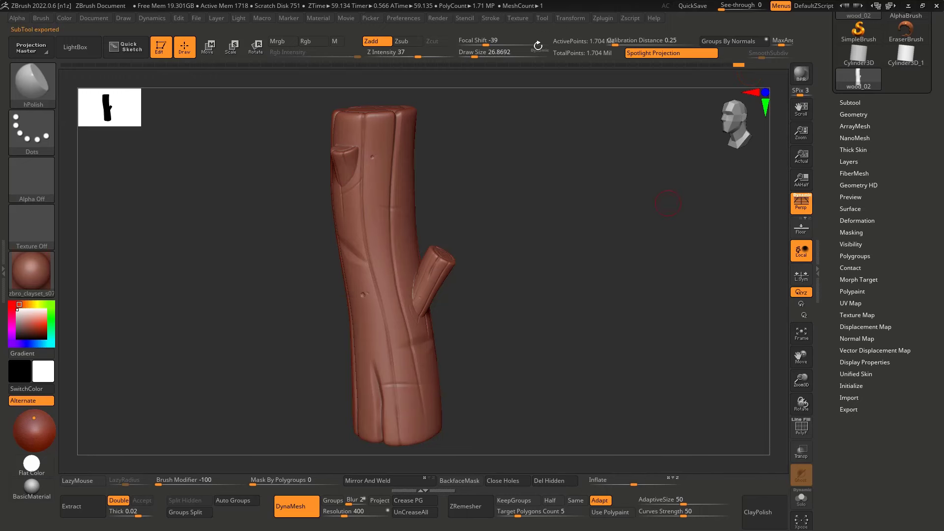
Open the Decimation Master options in place of the FBX ones and set the decimation percentage to 1.2.
click(602, 18)
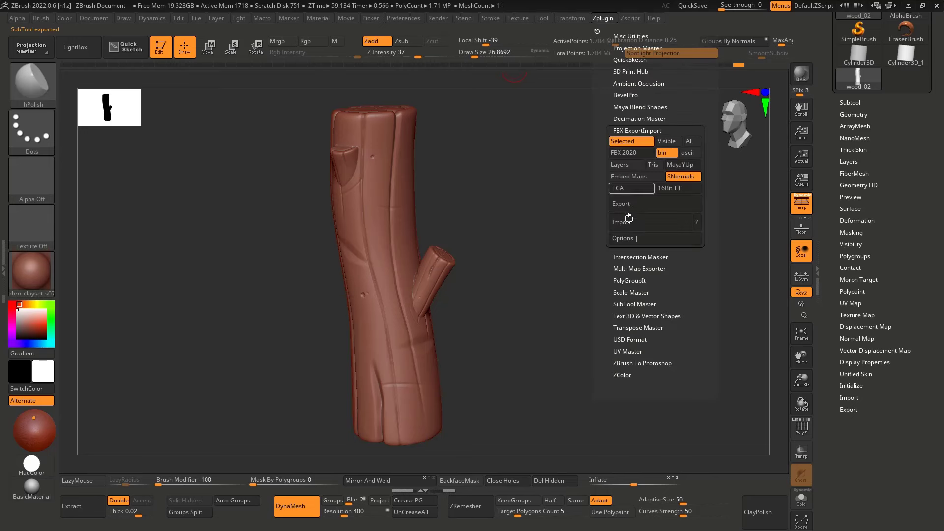
click(634, 129)
click(636, 119)
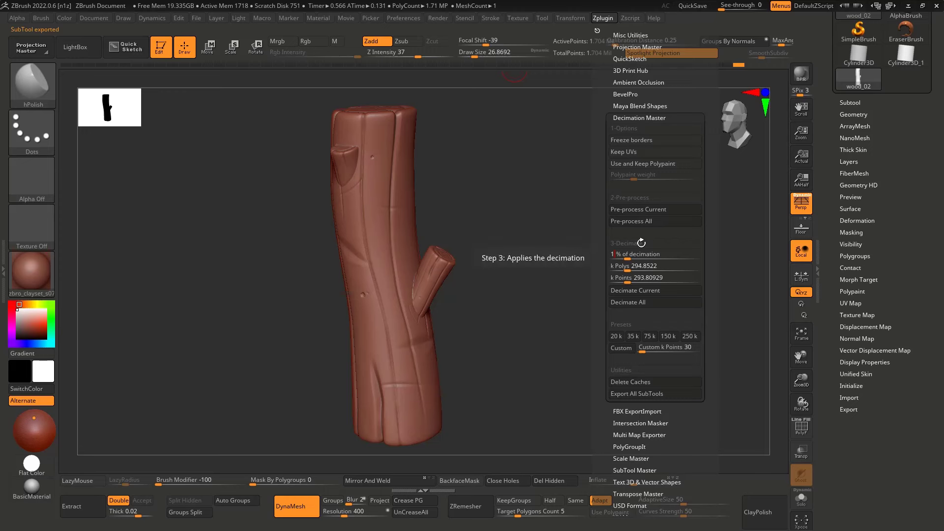
text(1.2)
key(Return)
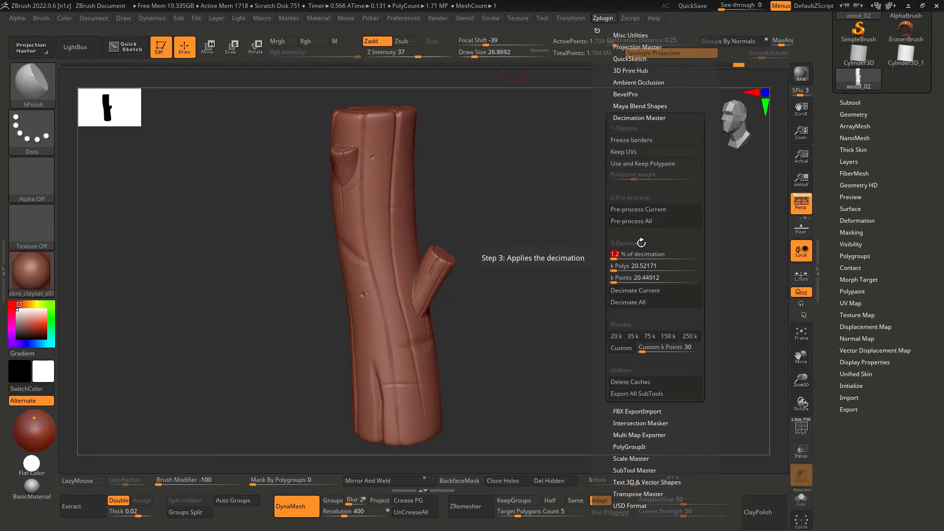
Pre-process the current subtool, decimate it at the set percentage and check the resulting wireframe.
click(634, 210)
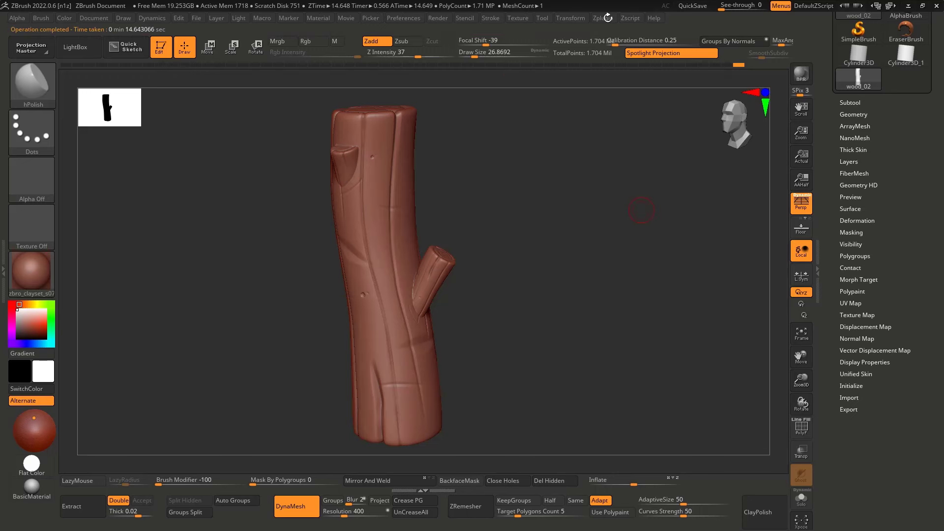
click(608, 17)
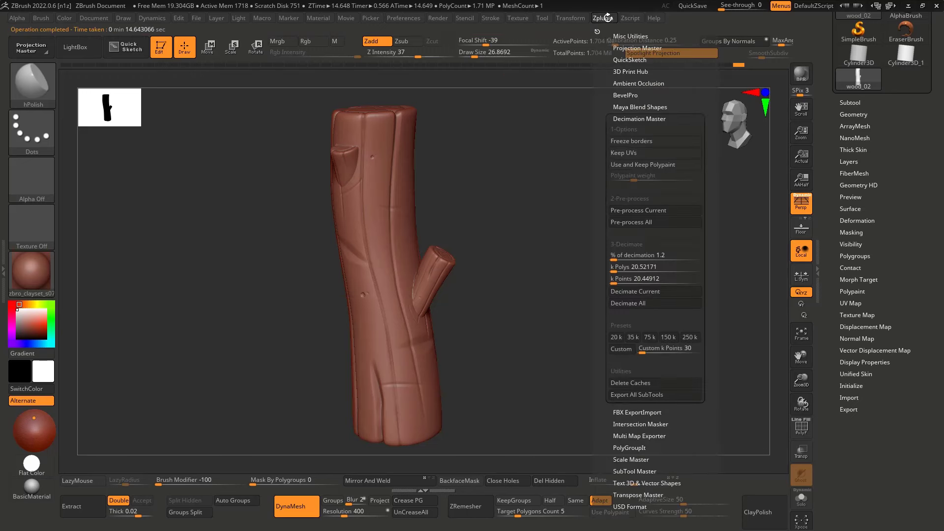
click(639, 291)
key(shift+f)
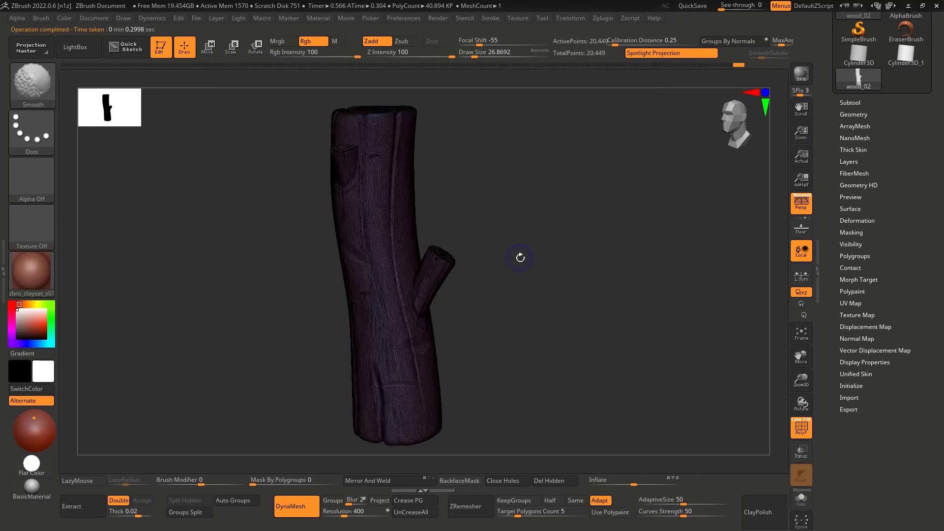
key(shift+f)
Check that GoZ targets Maya, then transfer the decimated trunk into Maya and work there.
drag(933, 157, 920, 214)
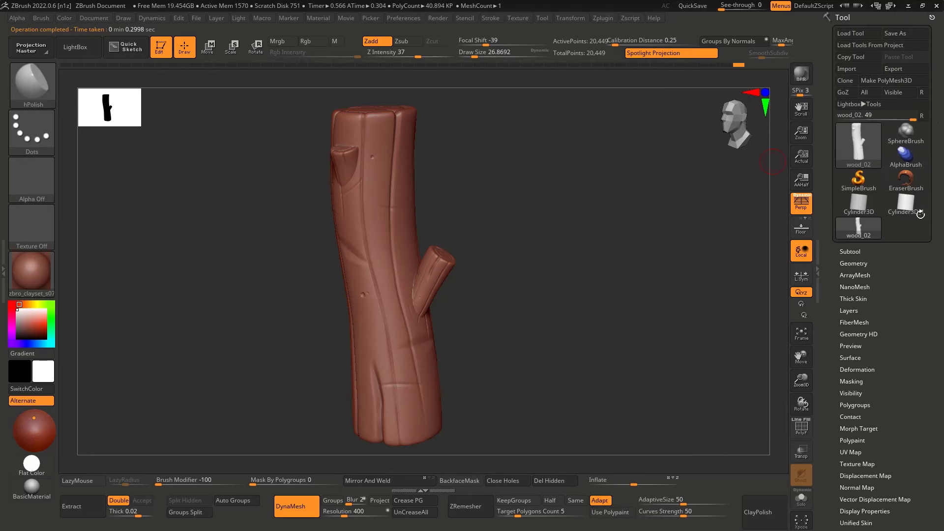
click(921, 92)
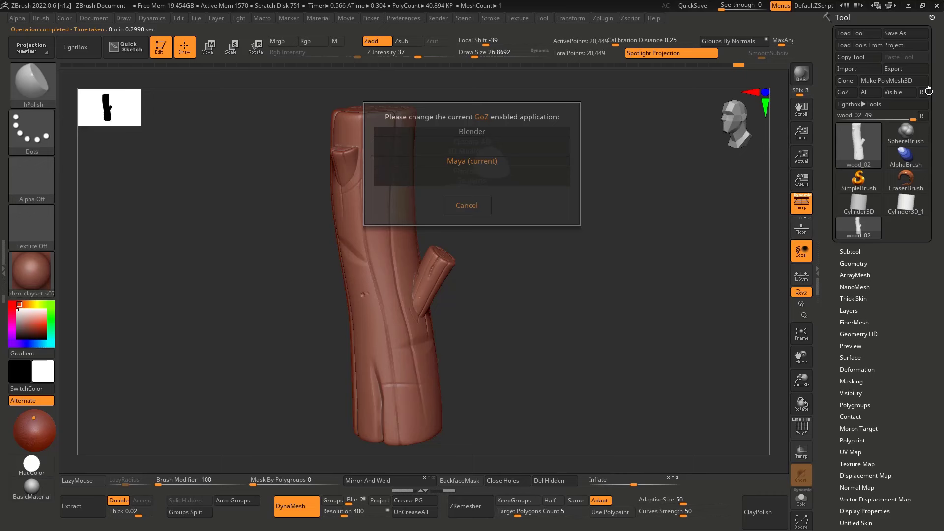
click(466, 205)
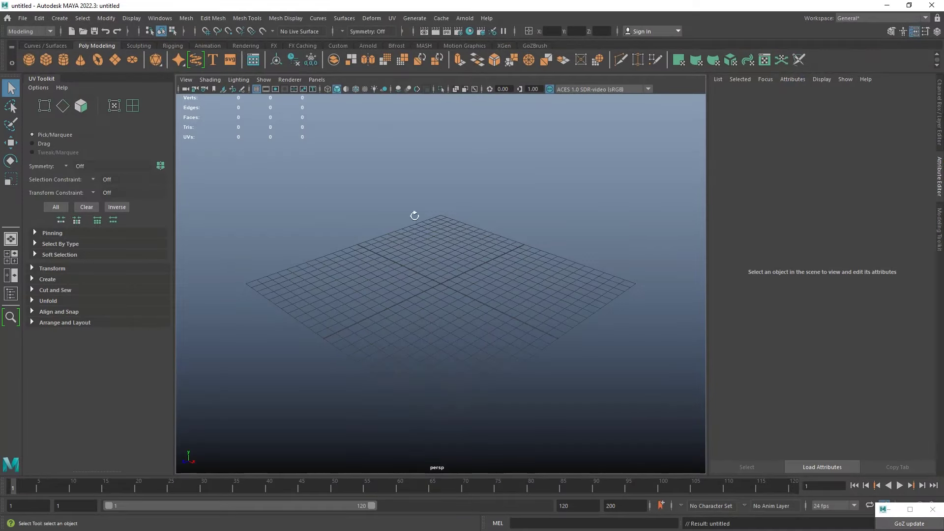
alt+drag(398, 244, 479, 239)
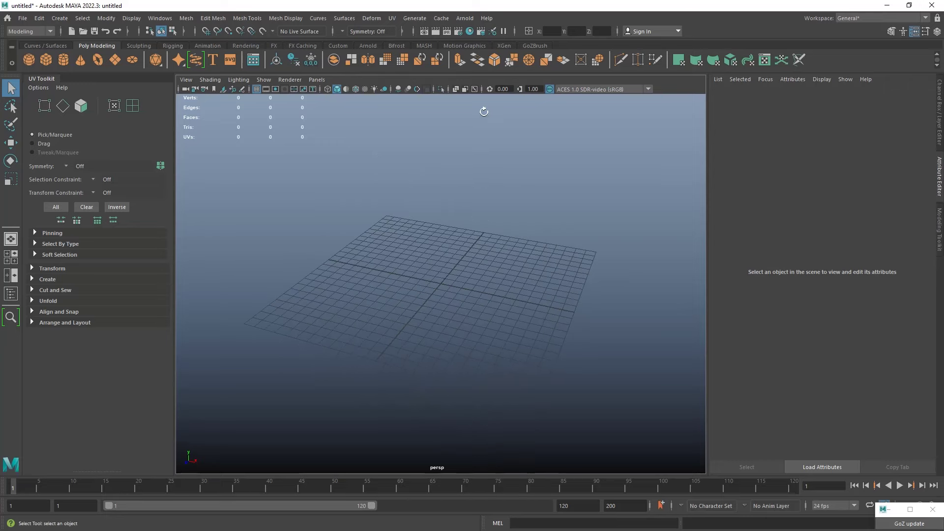
click(484, 16)
click(417, 119)
drag(463, 6, 442, 174)
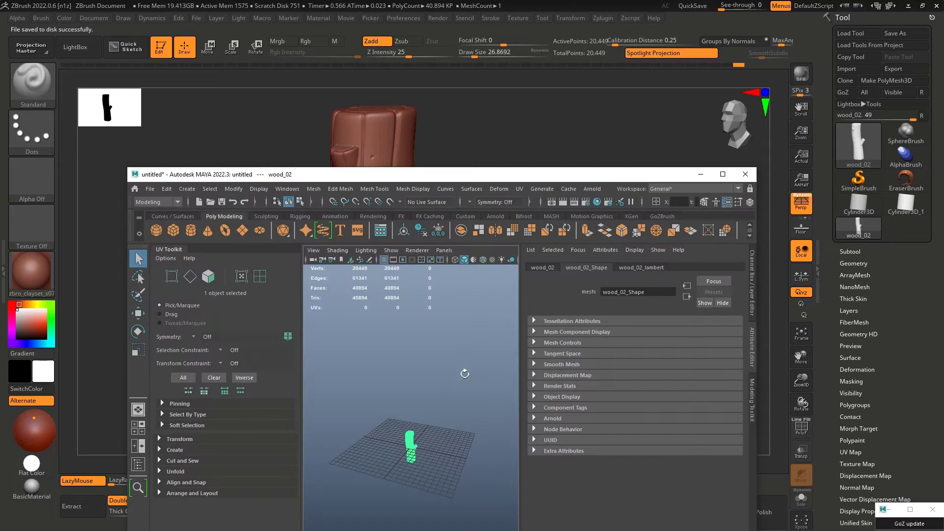
click(723, 175)
Hide the viewport grid and the attribute panel, and change the viewport background to light grey.
click(524, 257)
alt+drag(525, 258, 450, 274)
scroll(494, 279, up, 6)
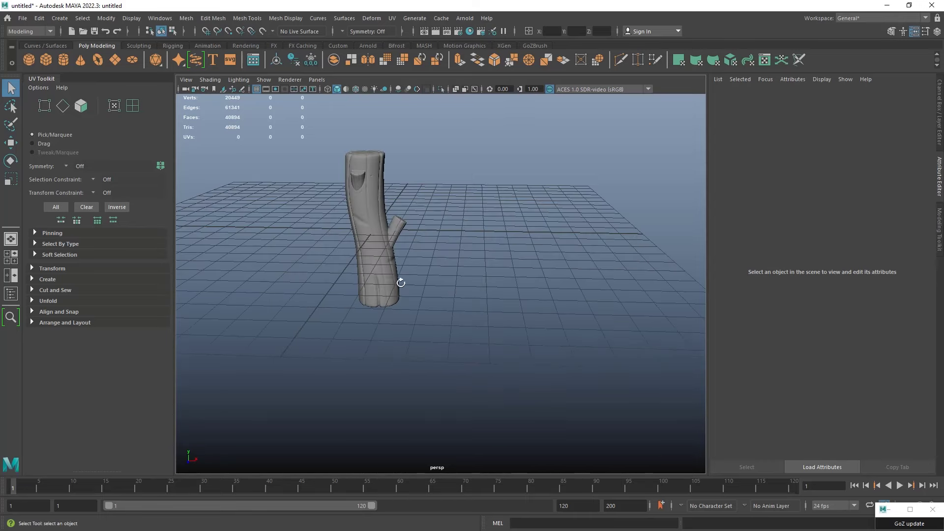
drag(498, 6, 624, 242)
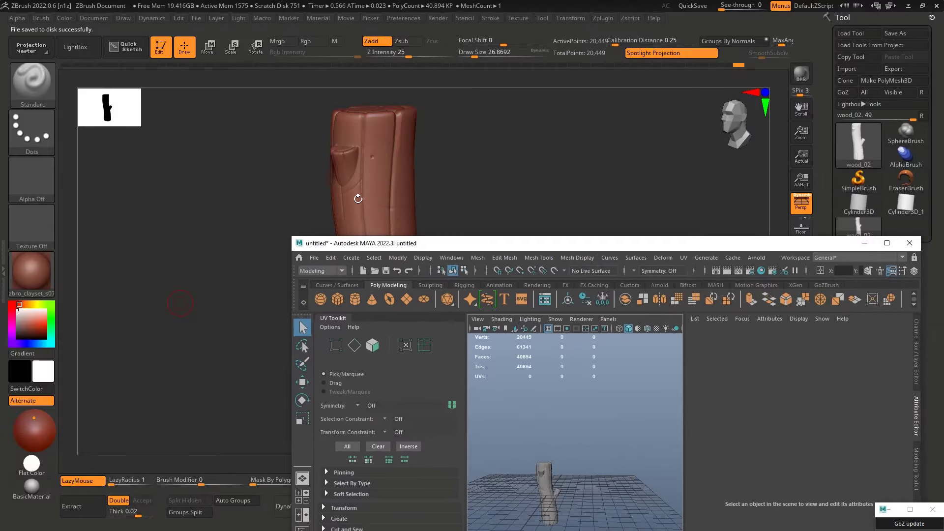
double_click(504, 244)
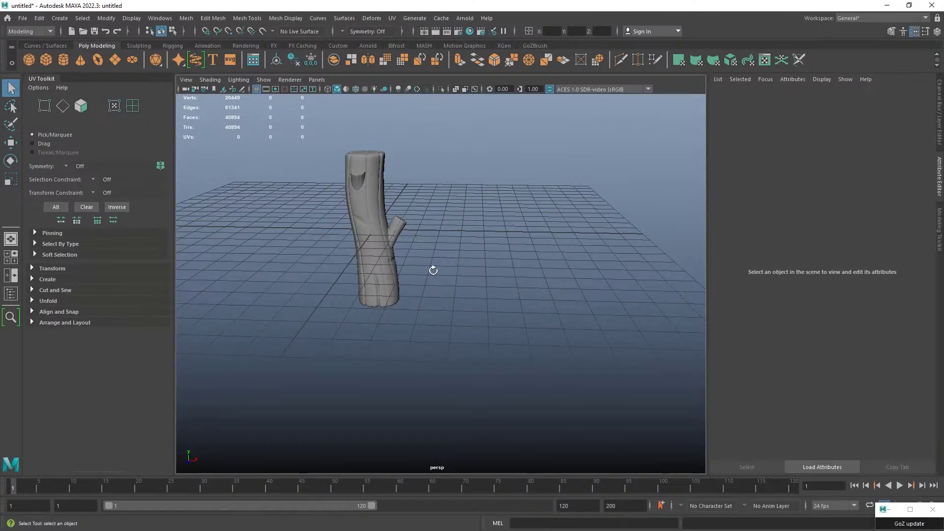
click(256, 89)
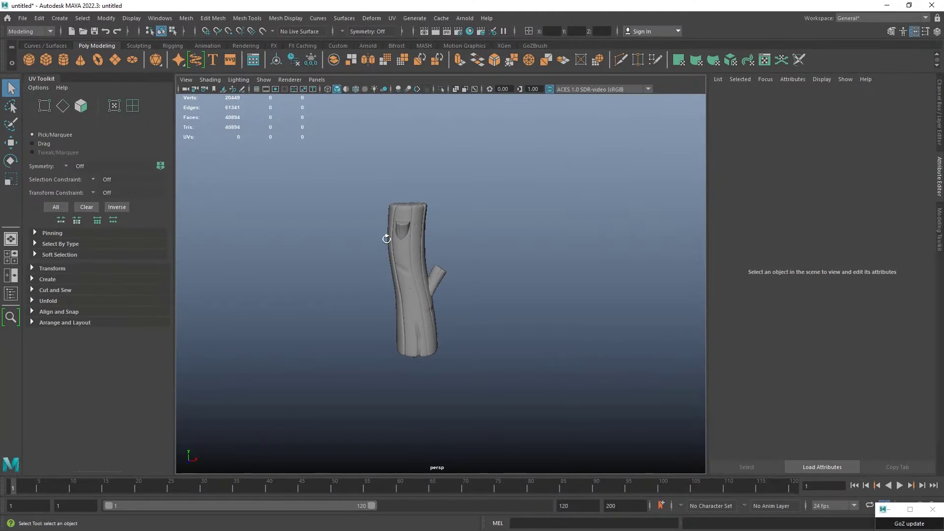
scroll(449, 196, up, 4)
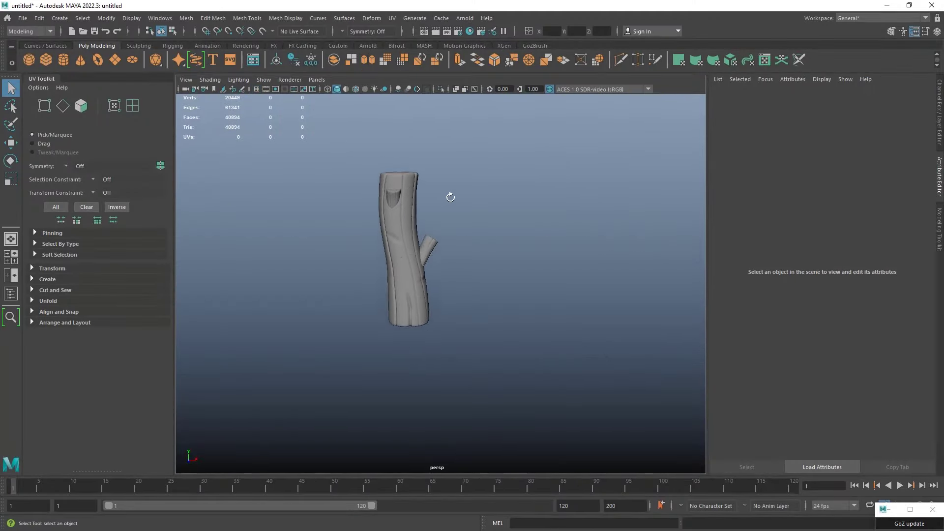
click(938, 171)
alt+drag(548, 236, 491, 242)
key(alt+b)
key(alt+b)
key(alt+b)
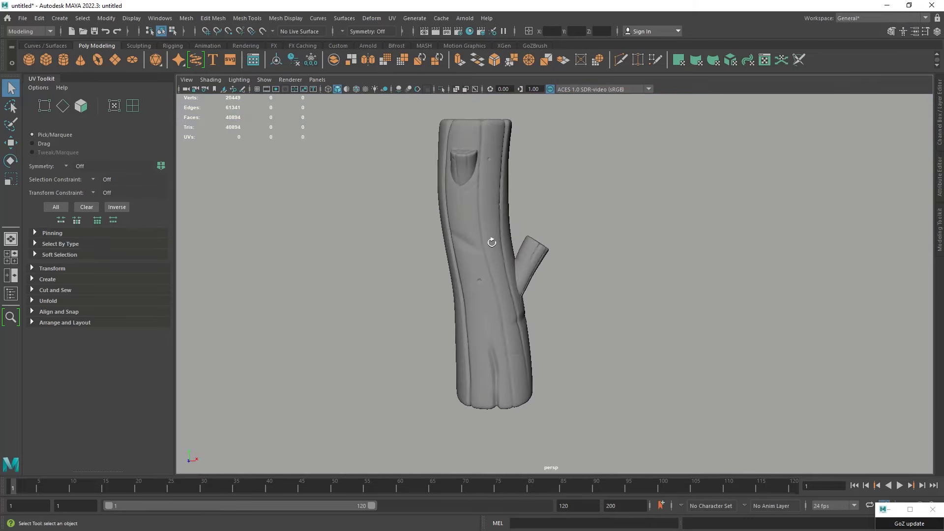
Select the trunk mesh and show its shape attributes in the Attribute Editor.
click(488, 232)
right_drag(485, 229, 484, 479)
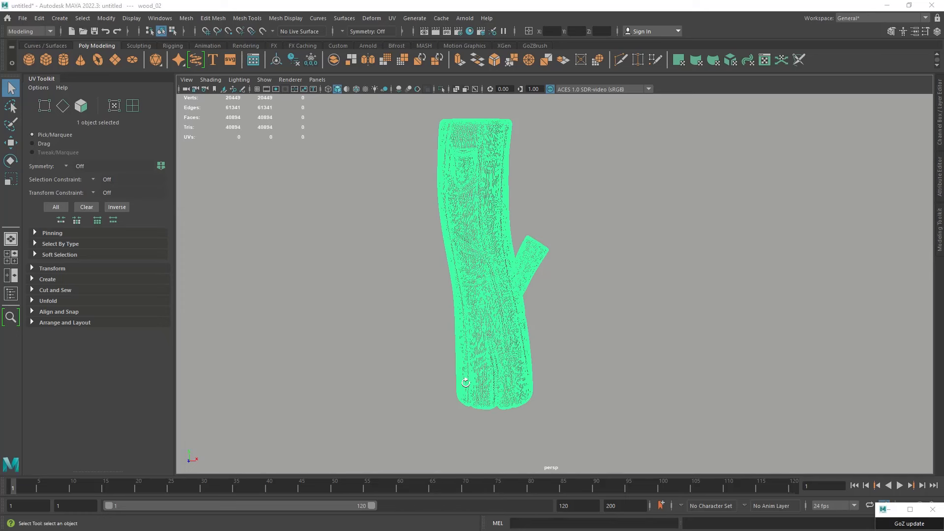
right_drag(499, 249, 499, 500)
right_drag(484, 211, 511, 466)
click(938, 100)
click(940, 163)
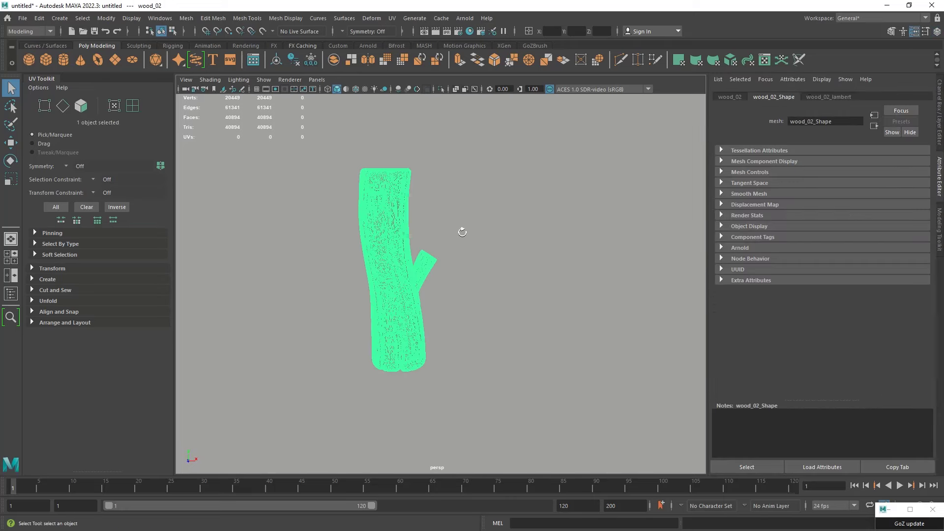
right_drag(386, 232, 390, 481)
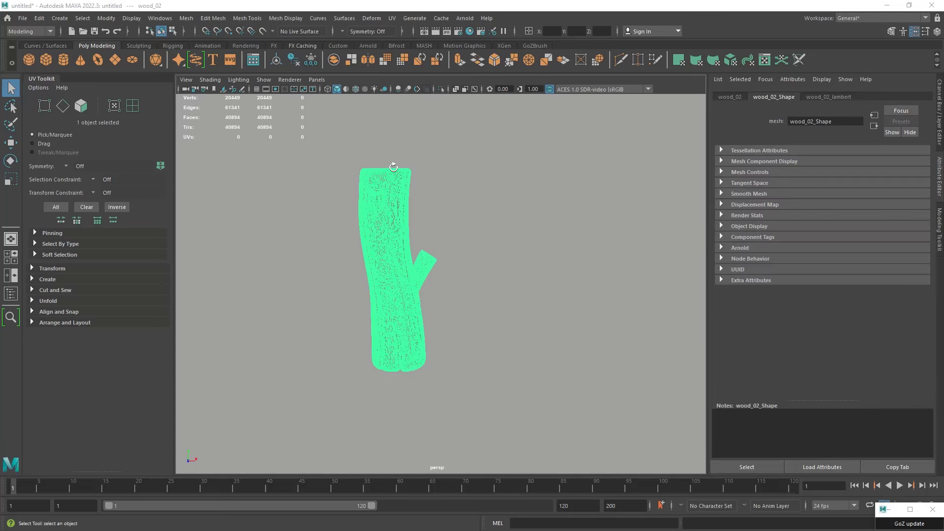
alt+drag(415, 156, 548, 158)
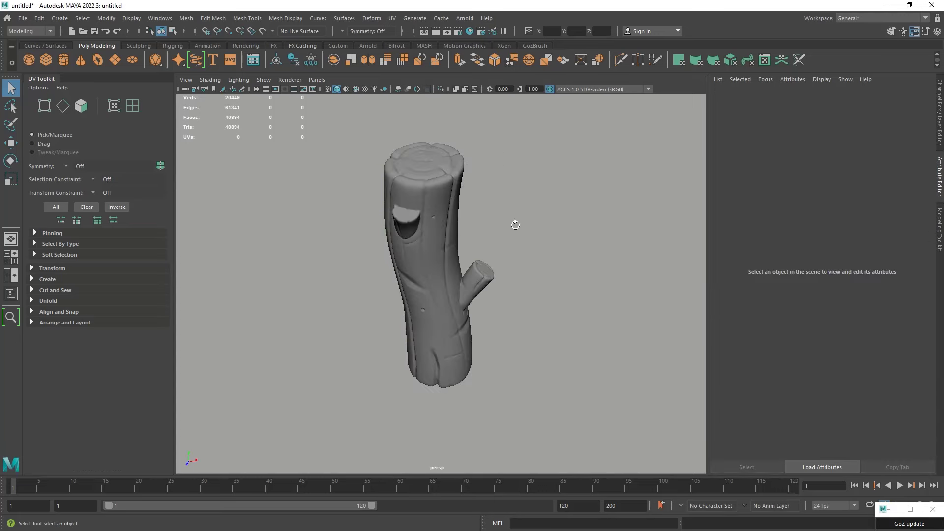
alt+drag(469, 172, 485, 141)
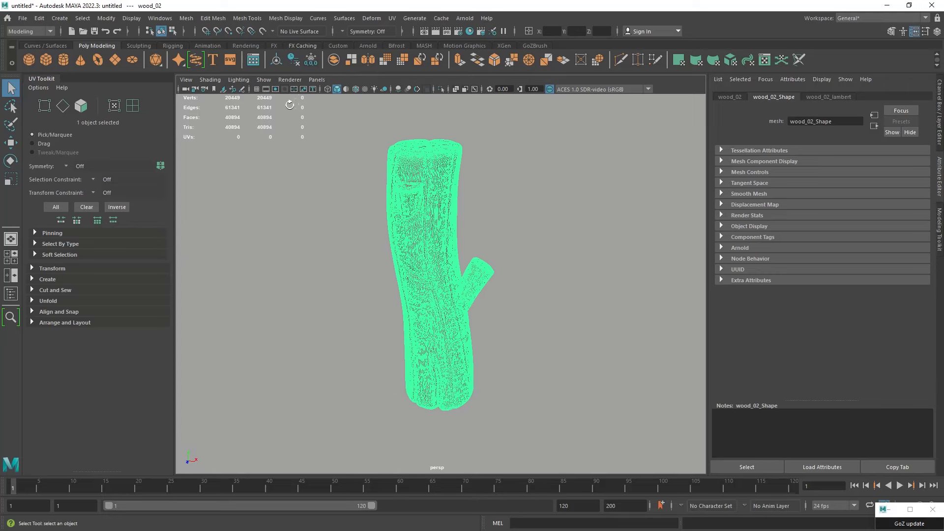
click(257, 89)
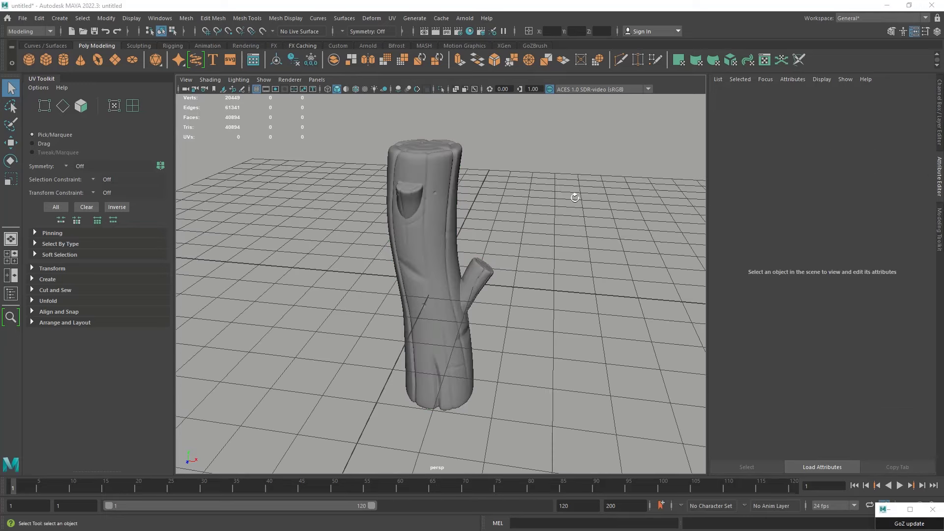
right_drag(467, 196, 533, 162)
click(533, 163)
right_drag(420, 187, 262, 155)
right_click(445, 189)
click(416, 166)
right_drag(417, 166, 440, 419)
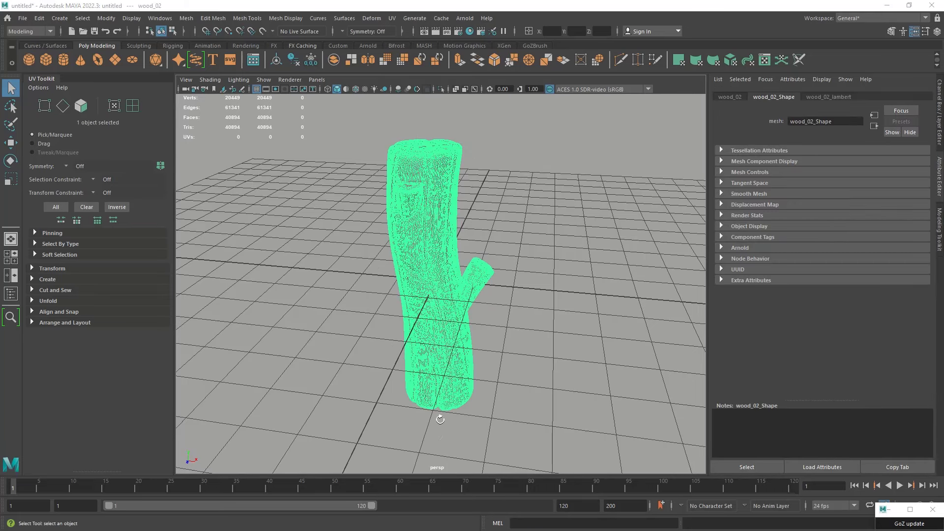
drag(413, 8, 368, 73)
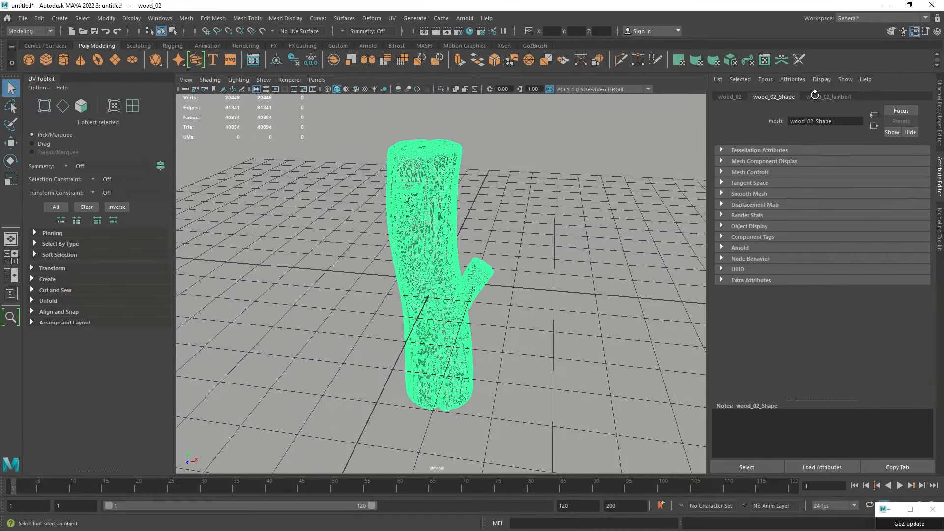
Set the color of the trunk's wood_02_lambert material to red and check it on the deselected mesh.
click(815, 97)
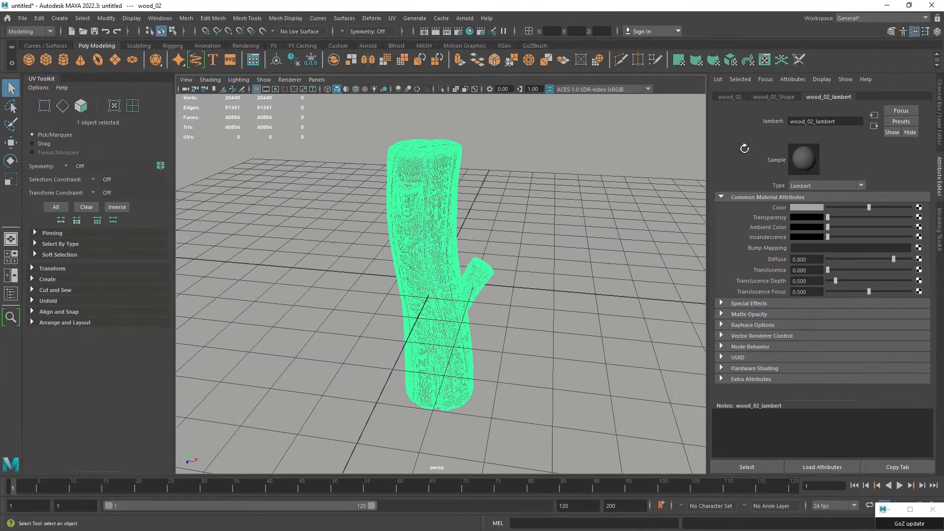
click(812, 207)
click(778, 181)
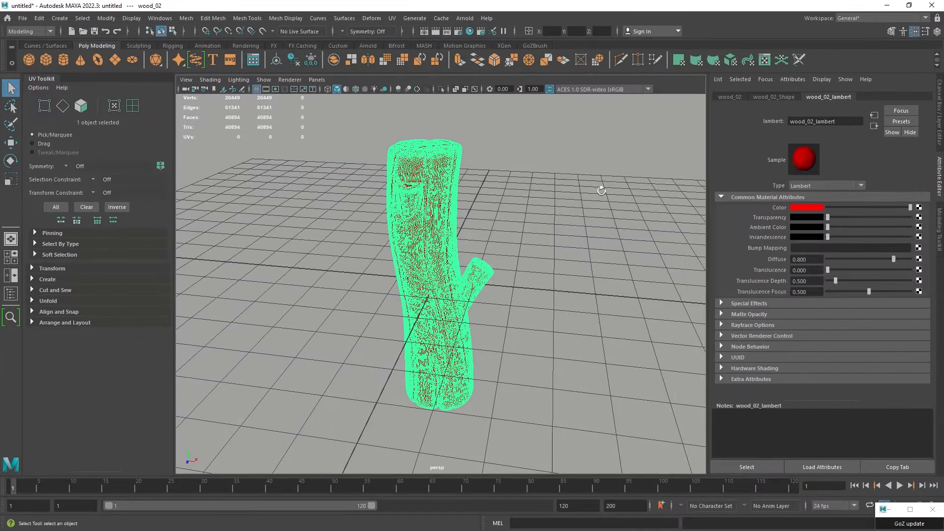
click(508, 202)
click(419, 206)
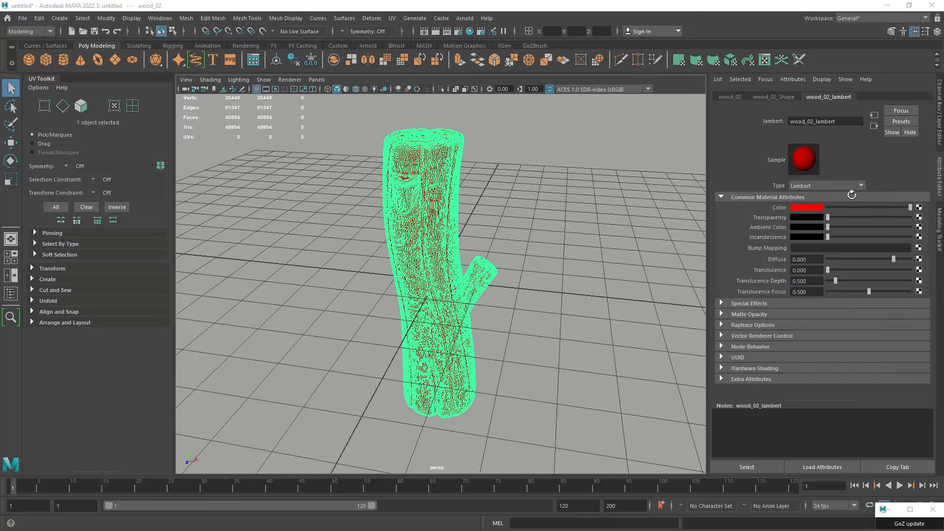
click(530, 192)
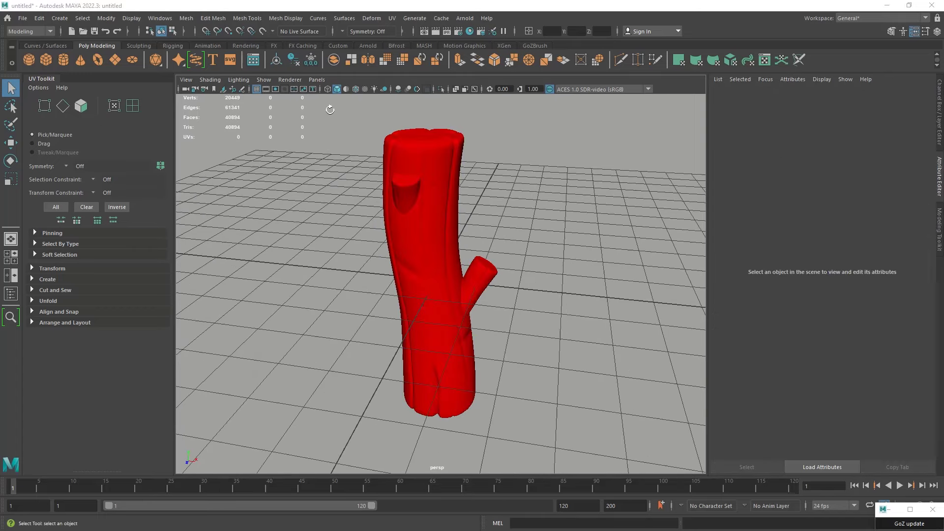
Make the trunk mesh a live surface with the grid hidden, and activate the Quad Draw tool.
click(256, 89)
click(422, 154)
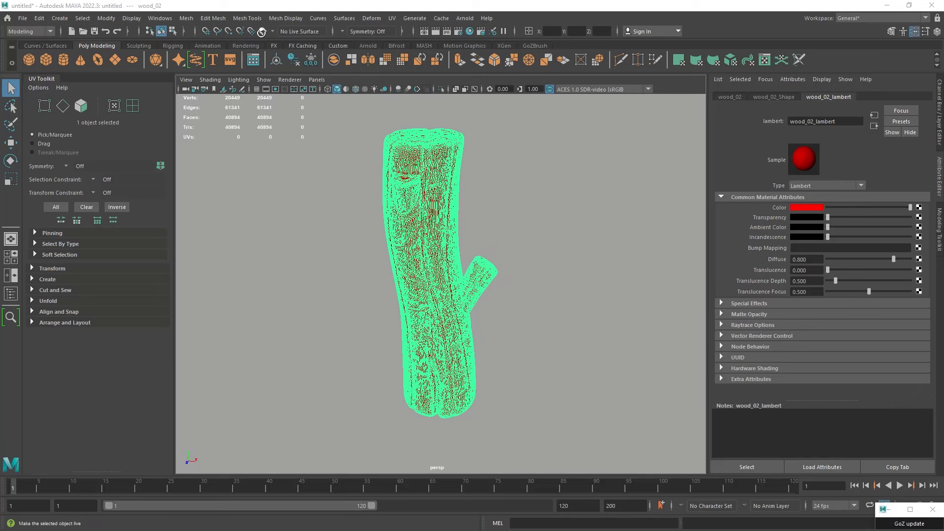
click(261, 32)
click(938, 225)
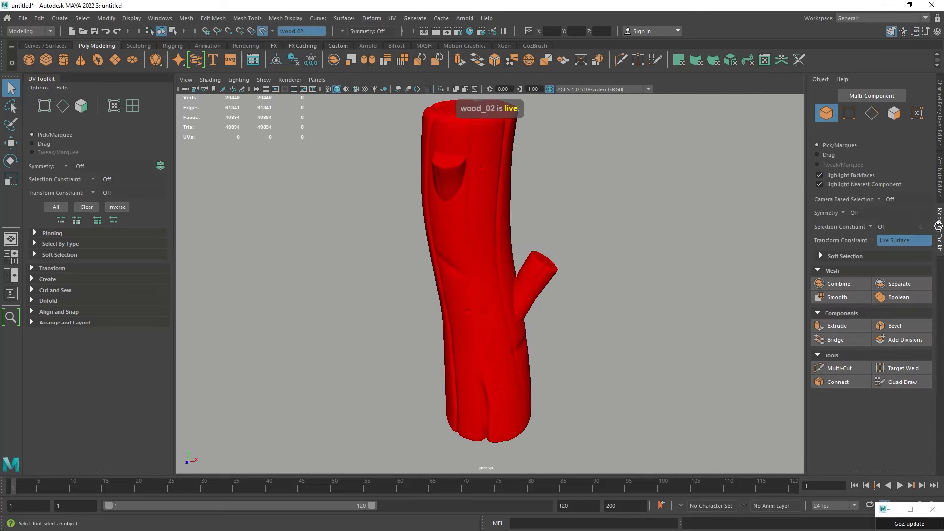
click(902, 382)
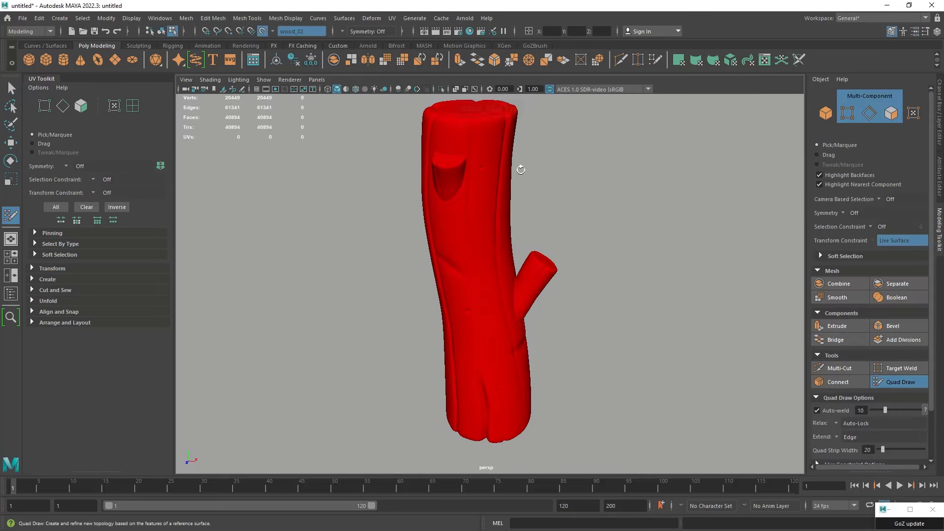
alt+drag(520, 170, 444, 143)
alt+middle_drag(457, 179, 507, 196)
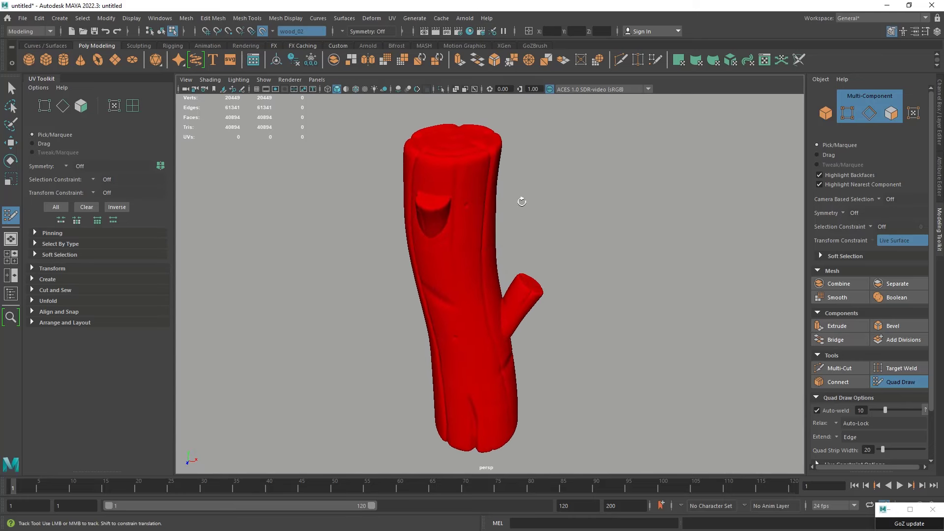
alt+drag(522, 202, 480, 164)
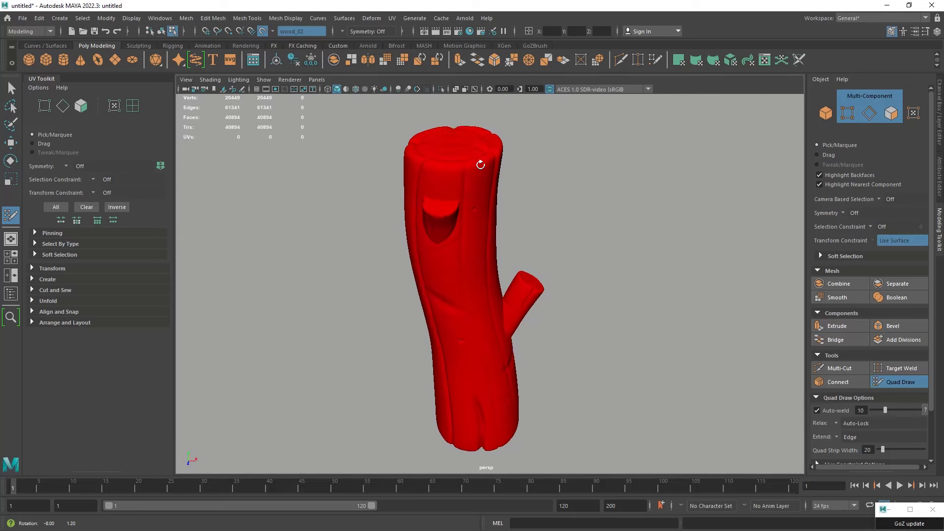
Create a polygon cylinder around the trunk and set its Subdivisions Axis to 16.
key(w)
scroll(468, 152, down, 4)
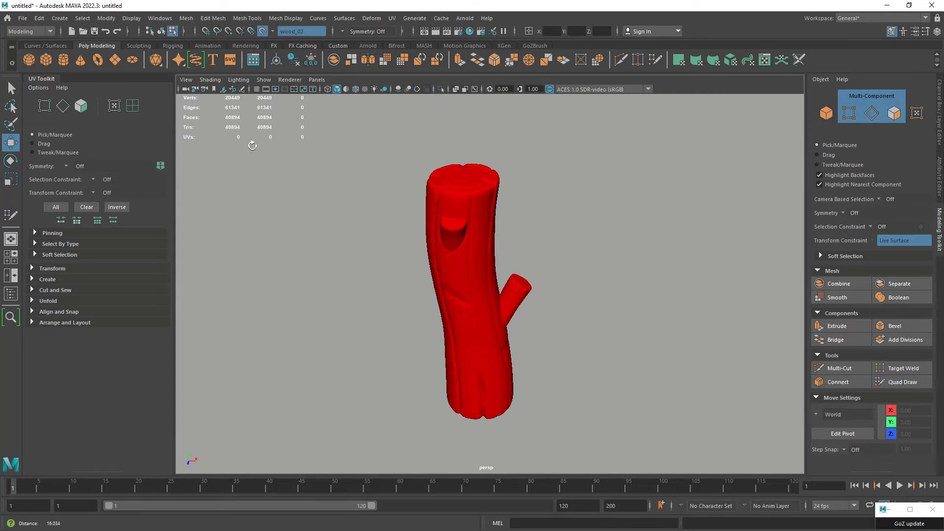
click(63, 60)
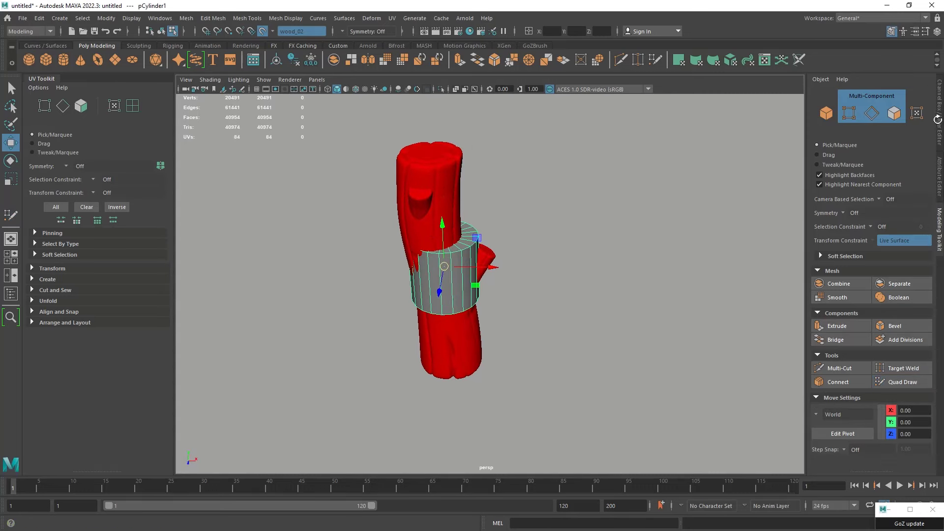
alt+drag(769, 183, 723, 261)
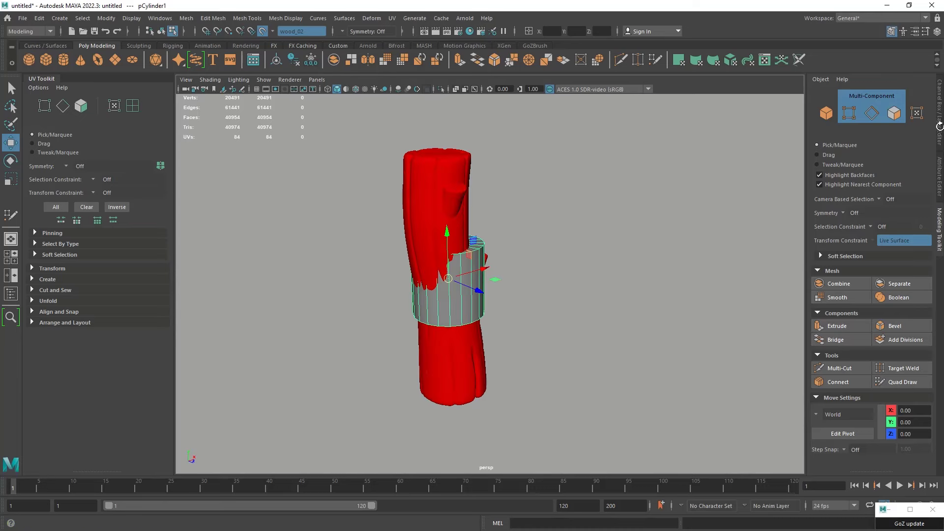
click(939, 126)
click(847, 211)
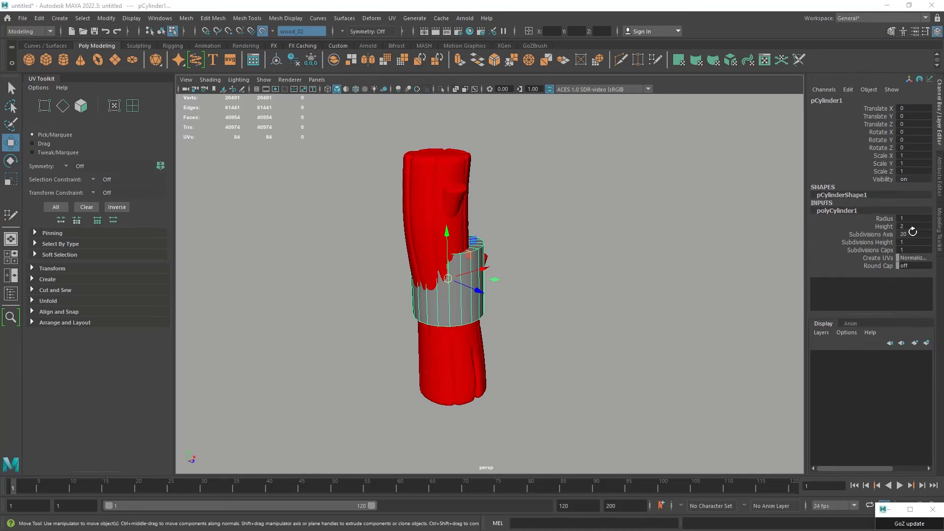
click(914, 235)
text(16)
key(Return)
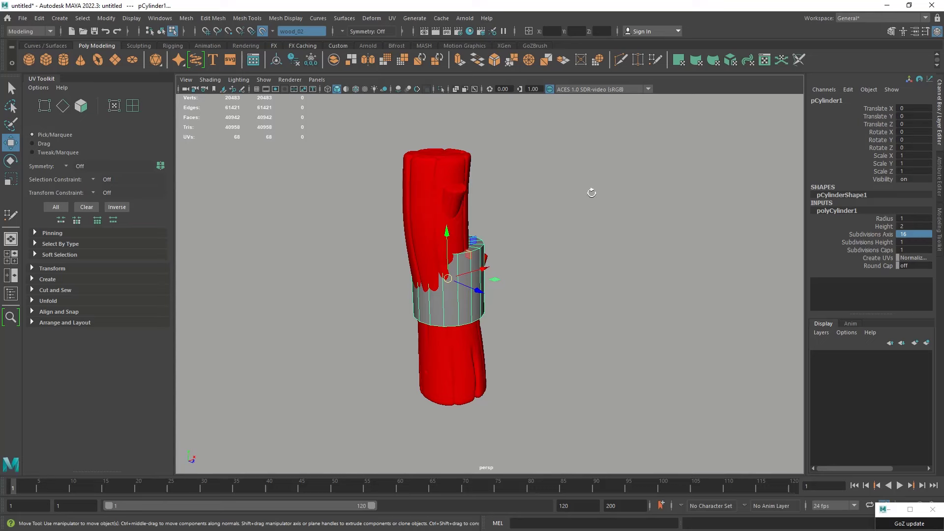
Switch the cylinder to face mode and select its cap faces in the wireframe top view.
alt+drag(591, 193, 563, 147)
right_click(565, 149)
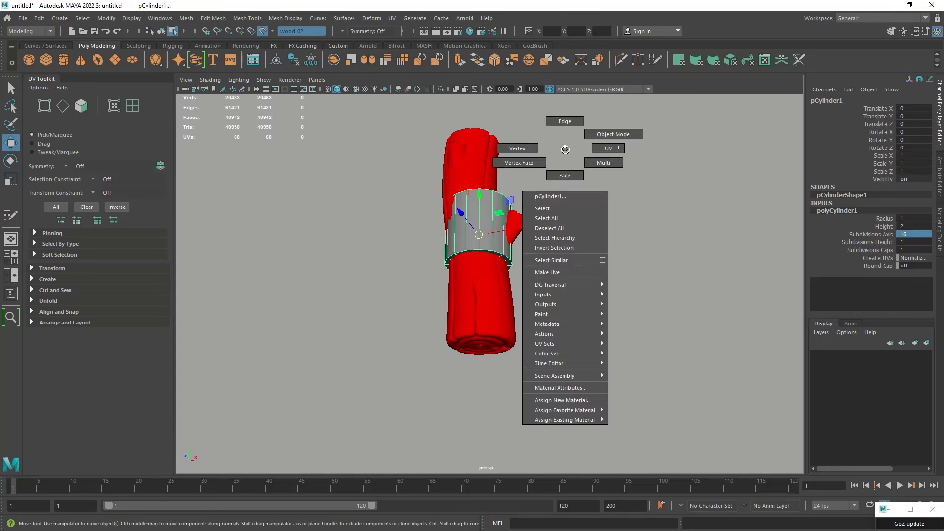
right_drag(566, 149, 564, 176)
key(space)
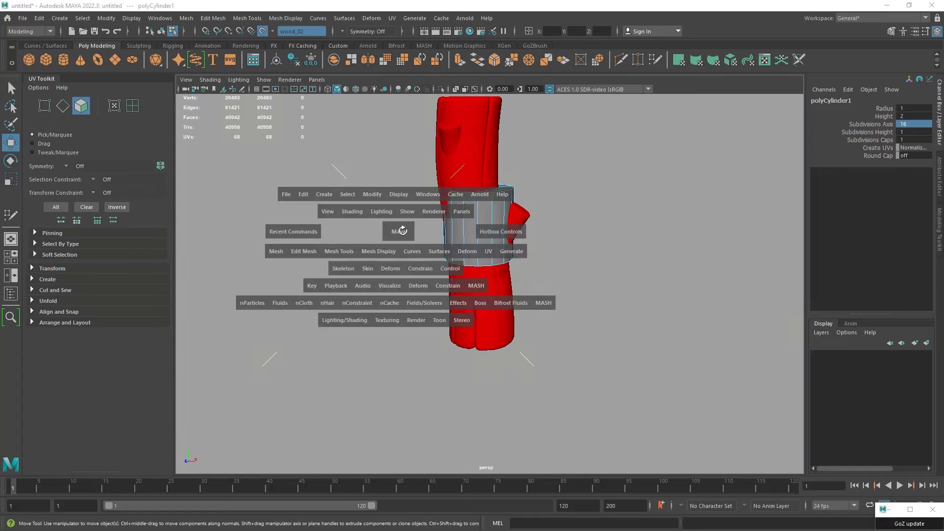
key(space)
scroll(583, 349, up, 3)
scroll(583, 349, up, 2)
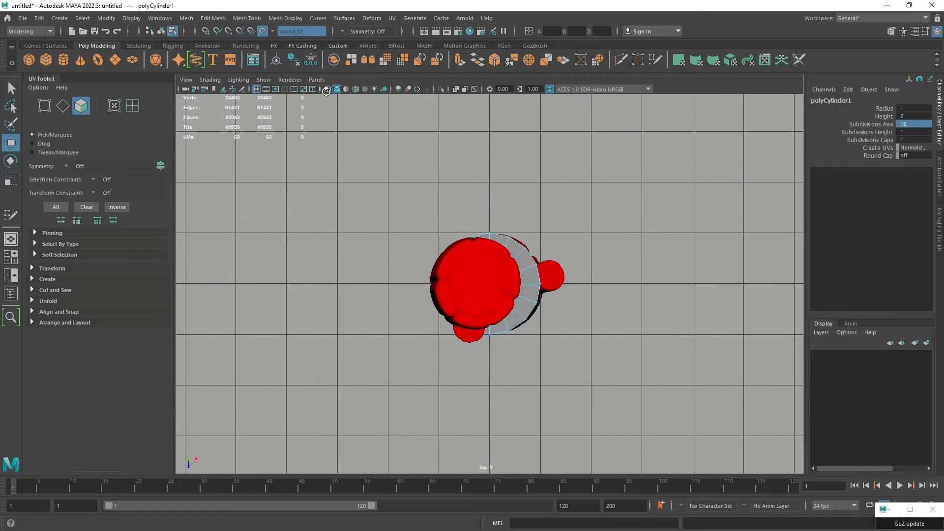
key(4)
alt+middle_drag(537, 355, 461, 295)
scroll(462, 296, up, 2)
drag(398, 210, 421, 213)
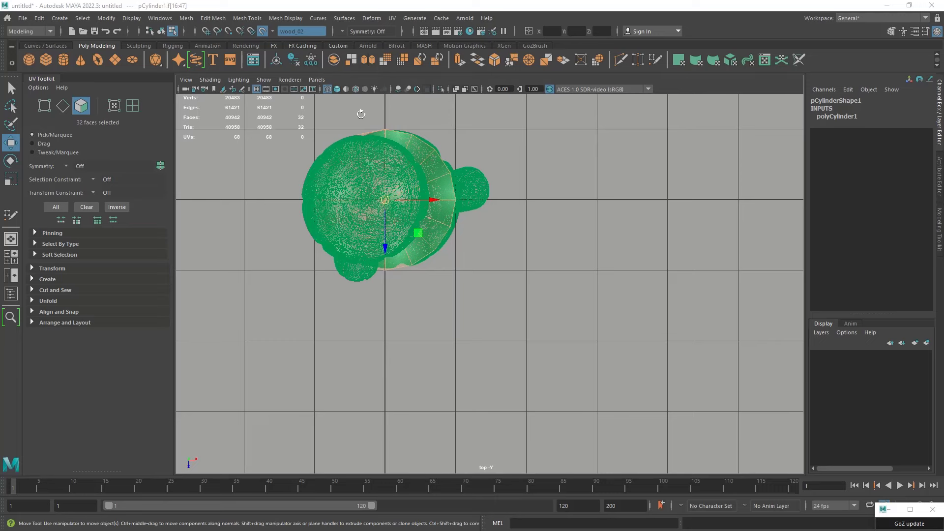
Turn off the live surface, isolate the cylinder in the top view and return it to face mode.
click(262, 31)
right_drag(481, 134, 546, 100)
click(441, 89)
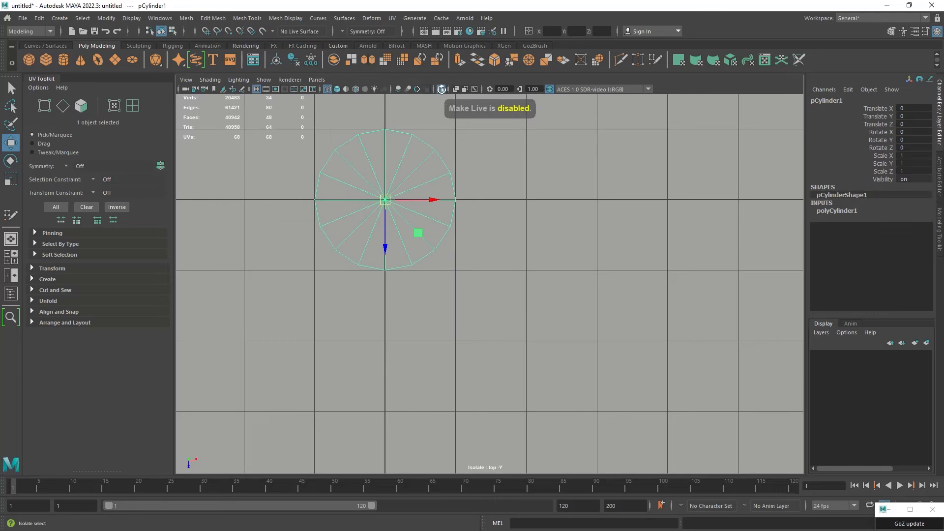
click(397, 182)
click(408, 177)
right_drag(407, 176, 408, 199)
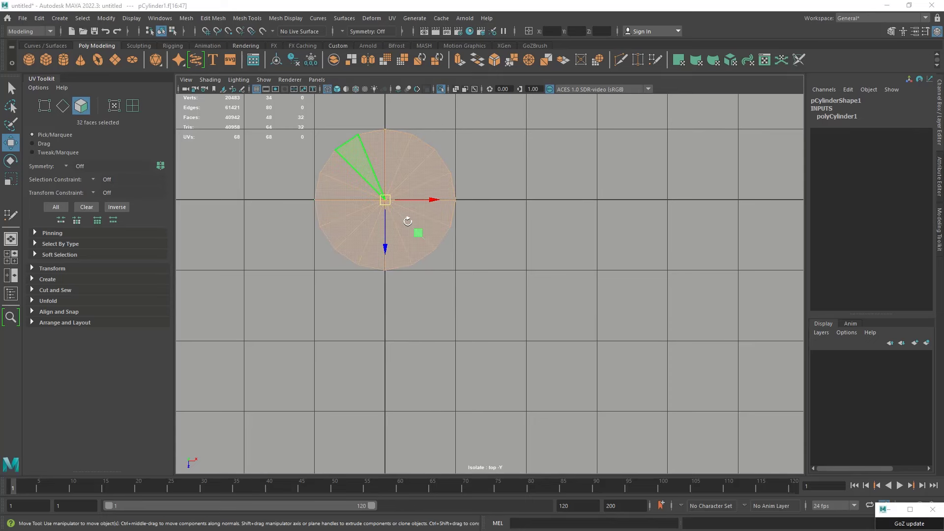
Leave face mode and close Maya without saving the untitled scene.
right_drag(462, 129, 818, 2)
click(929, 5)
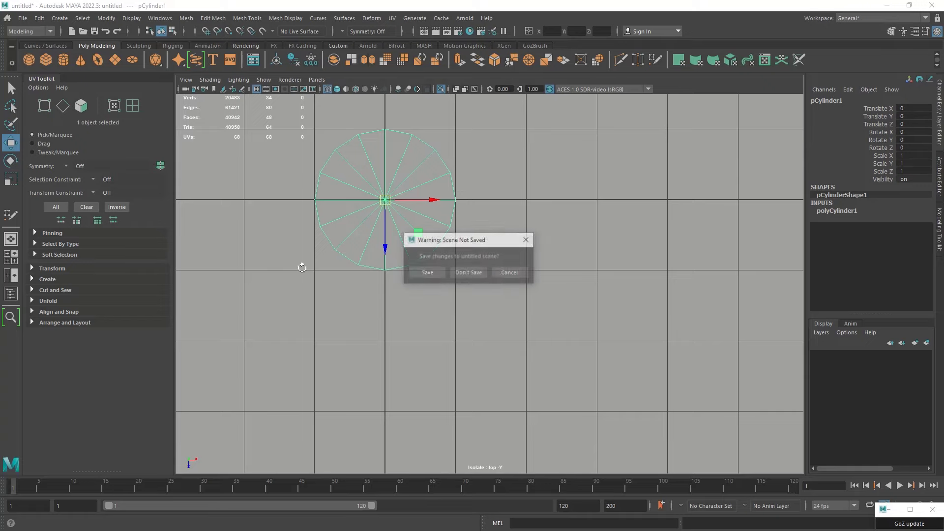
click(467, 270)
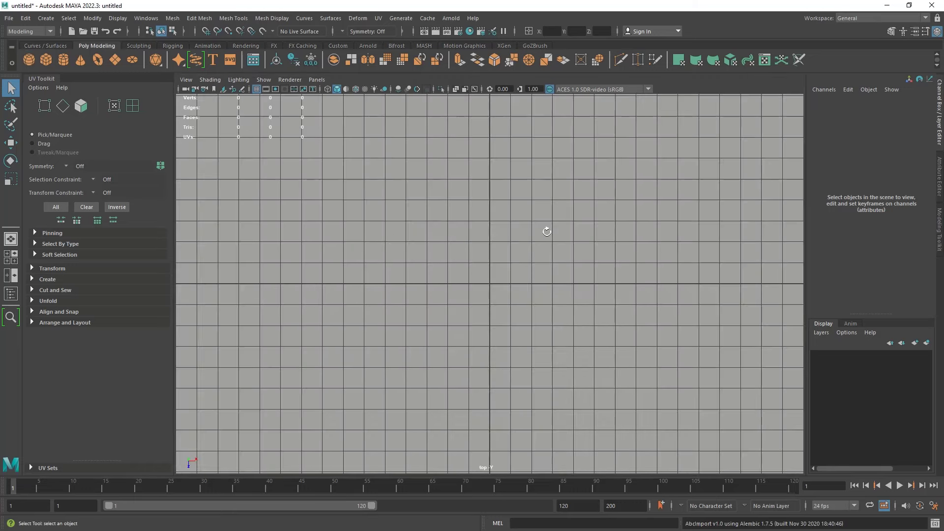
Create a polygon cube in the perspective view of the empty scene and delete its top face.
alt+drag(548, 229, 510, 196)
key(space)
key(space)
key(space)
key(space)
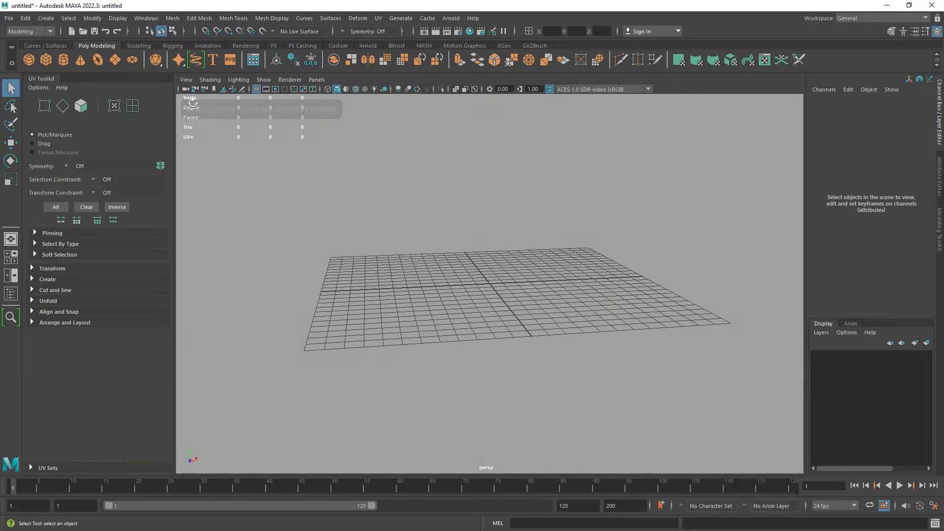
click(46, 60)
key(w)
alt+drag(518, 258, 534, 301)
alt+right_drag(535, 301, 586, 340)
key(f)
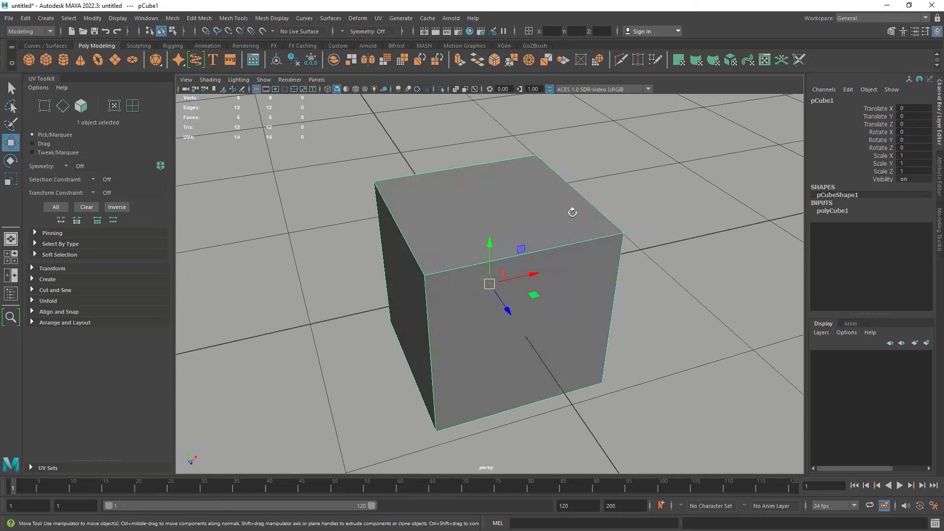
right_drag(570, 213, 561, 237)
click(548, 219)
key(Delete)
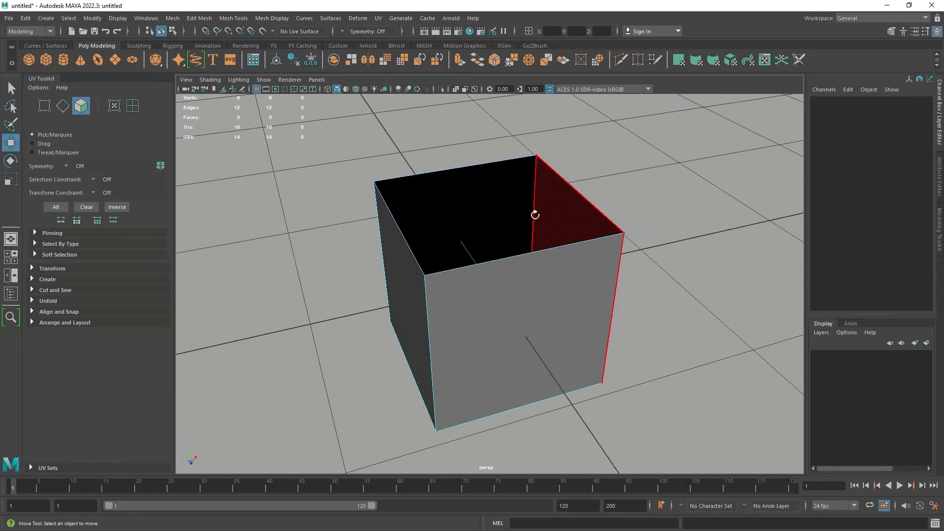
Return the open cube to object mode and delete it from the scene.
key(F8)
scroll(558, 254, down, 5)
scroll(558, 254, down, 5)
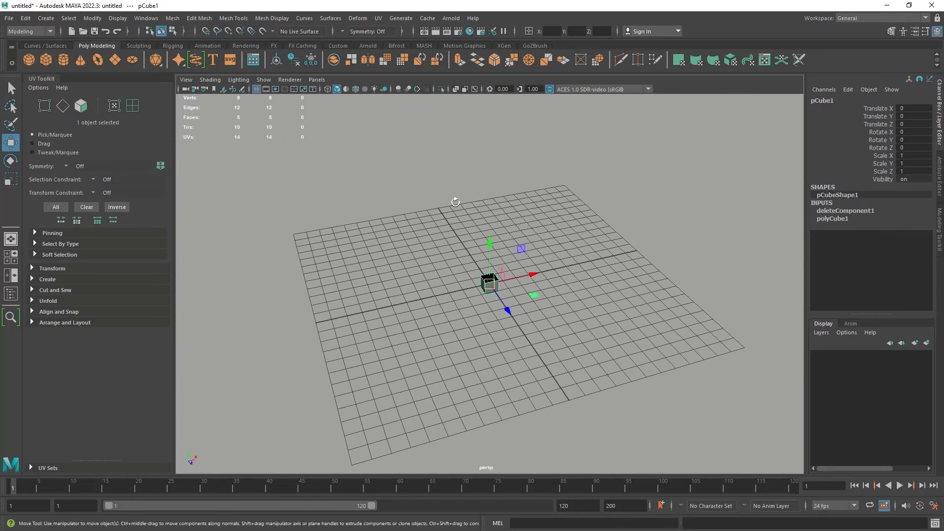
key(Delete)
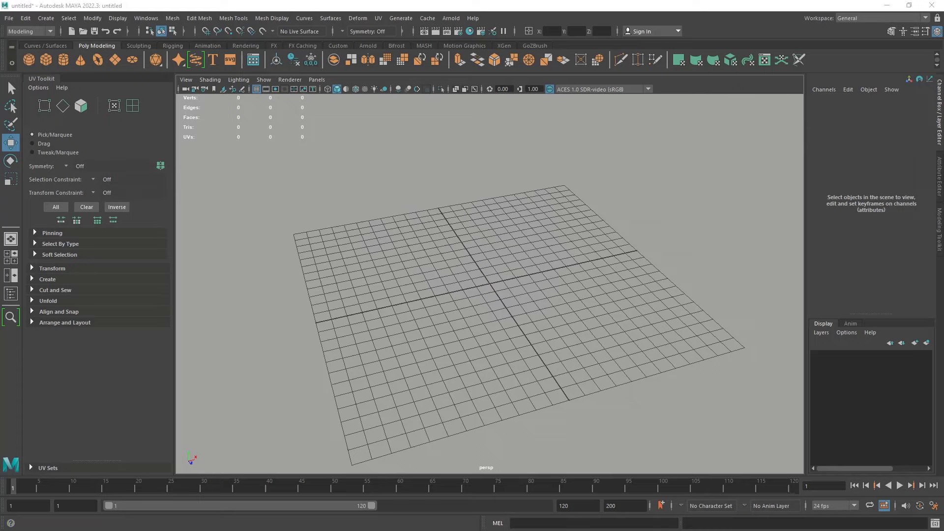
Switch to ZBrush, send the wood_02 trunk to Maya with GoZ, and deselect the imported mesh in the perspective view.
key(alt+Tab)
click(842, 90)
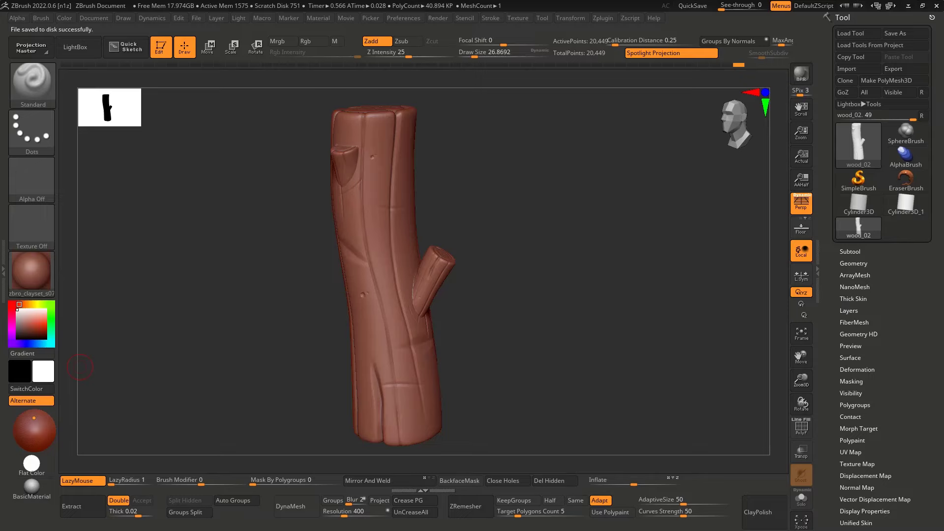
key(alt+Tab)
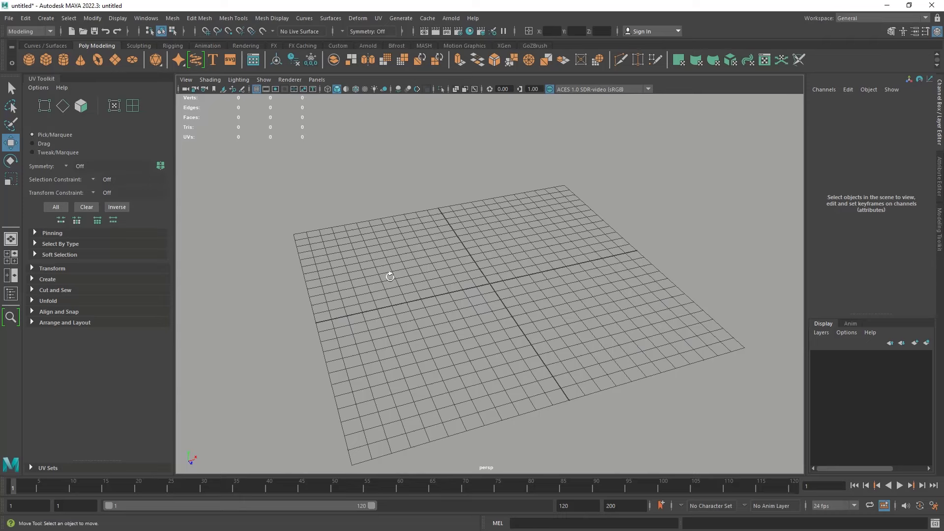
alt+drag(390, 276, 487, 238)
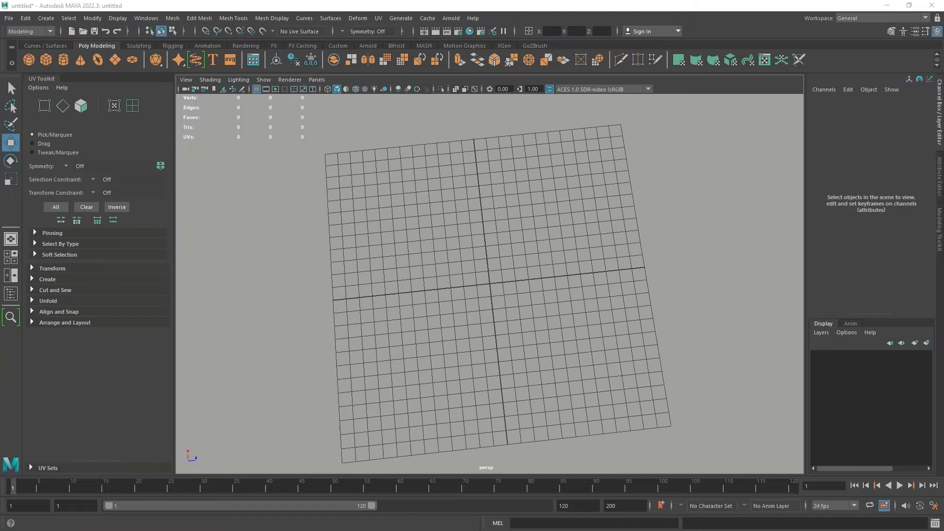
key(alt+Tab)
drag(522, 248, 506, 231)
key(alt+Tab)
key(alt+Tab)
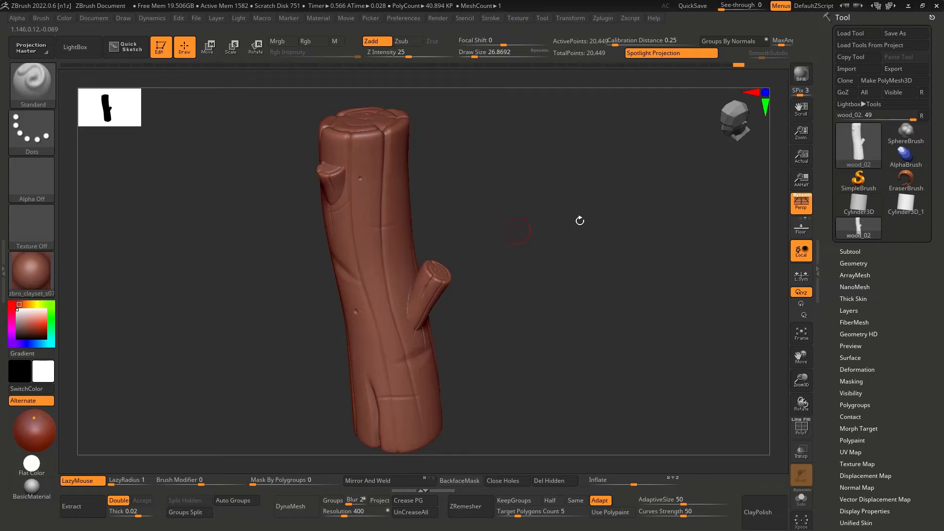
click(842, 92)
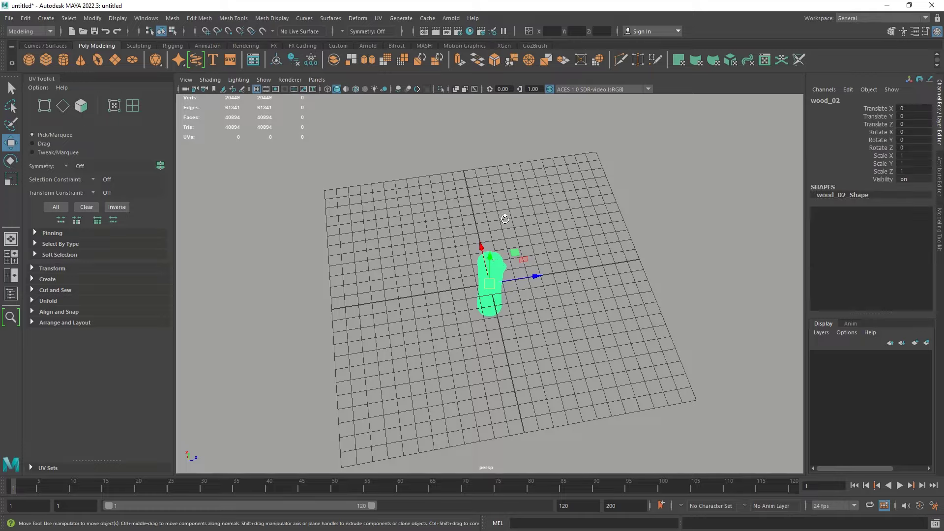
alt+drag(564, 239, 551, 215)
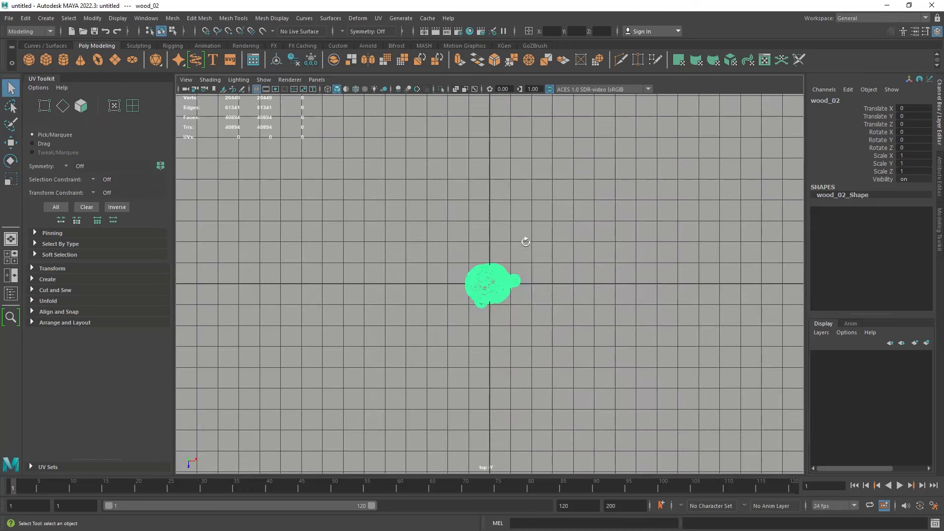
click(531, 242)
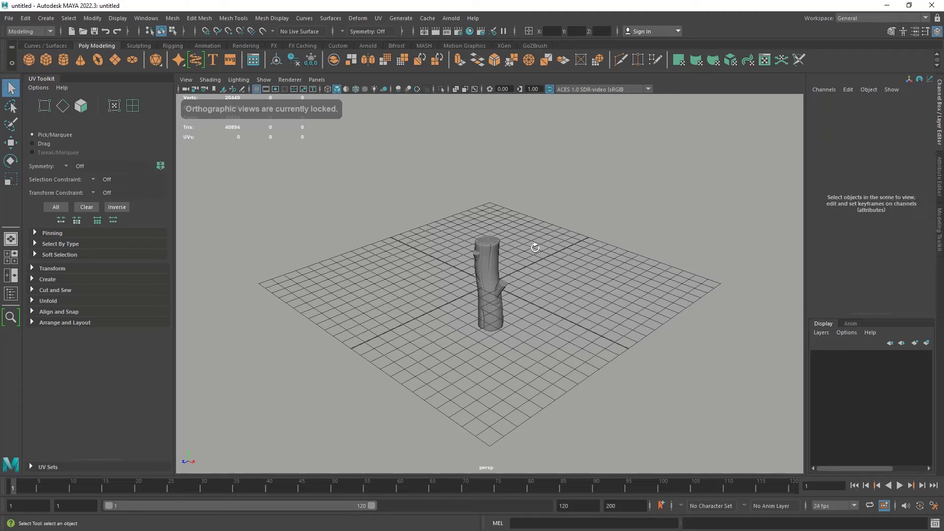
alt+drag(537, 248, 468, 232)
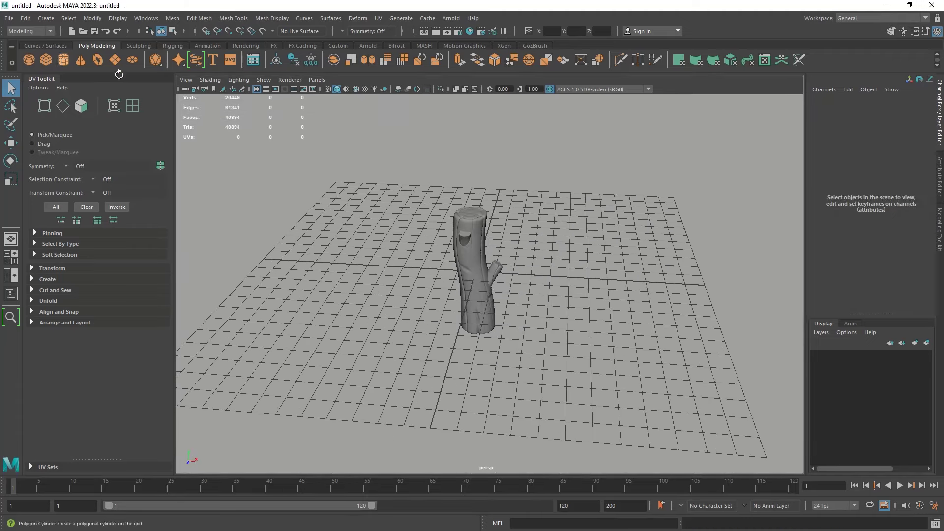
Create a test cube at about -6.85 on Translate X, try deleting one of its faces, and remove the cube.
click(45, 60)
key(w)
drag(436, 261, 402, 257)
right_drag(425, 216, 425, 243)
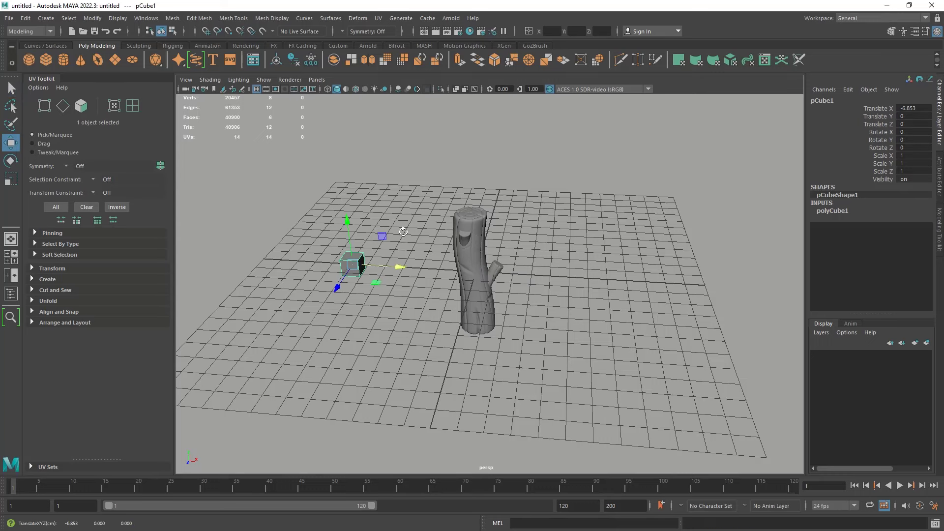
click(353, 254)
key(Delete)
right_drag(351, 257, 422, 215)
key(Delete)
Create a polygon cylinder at the trunk's middle and set its Subdivisions Axis to 16.
click(63, 59)
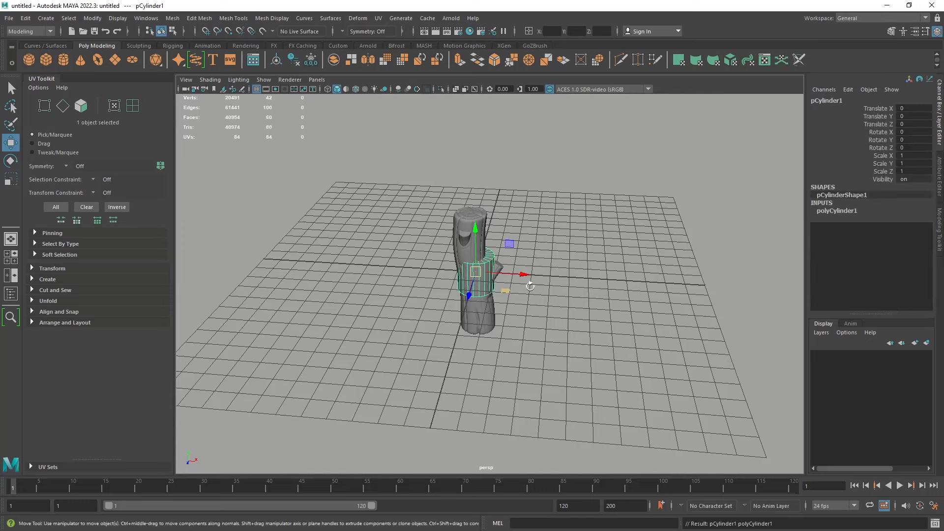
alt+right_drag(530, 286, 586, 290)
click(840, 213)
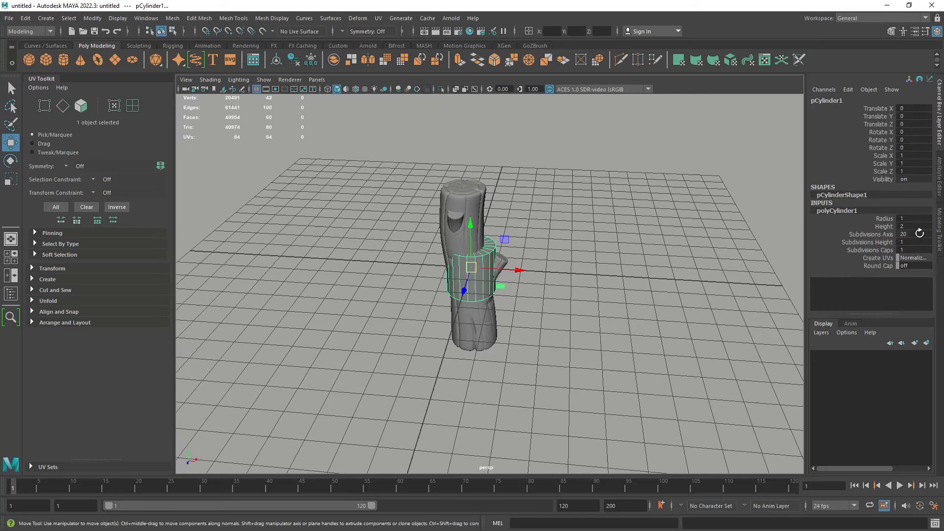
key(Return)
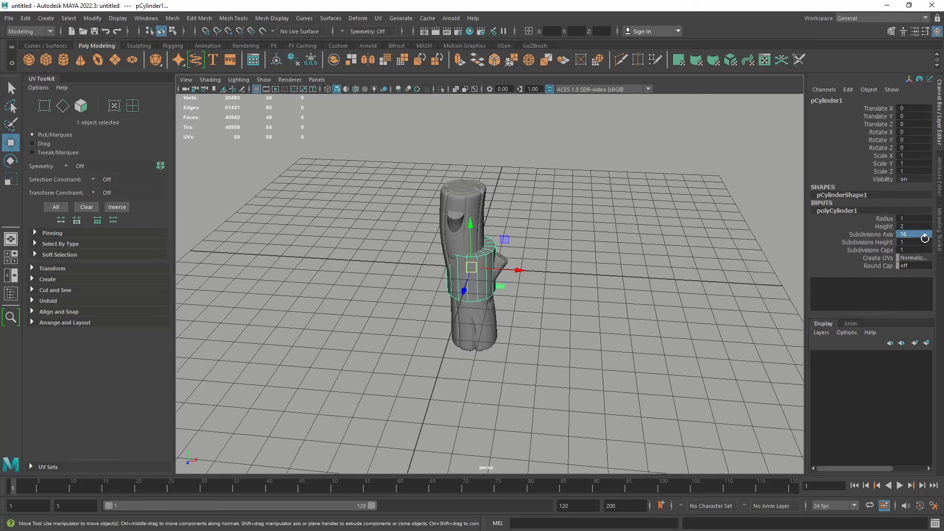
Delete the cylinder's top and bottom cap faces using the wireframe top view.
alt+drag(527, 167, 301, 179)
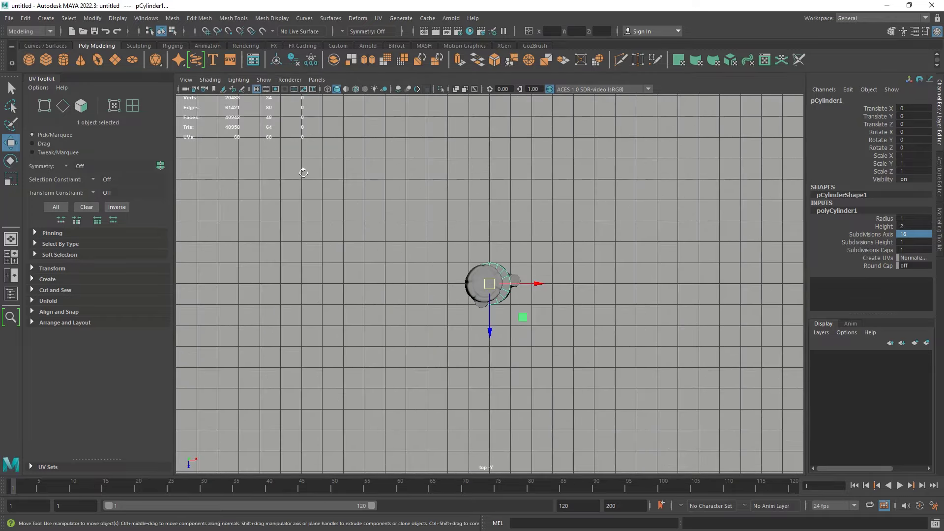
alt+right_drag(530, 217, 564, 298)
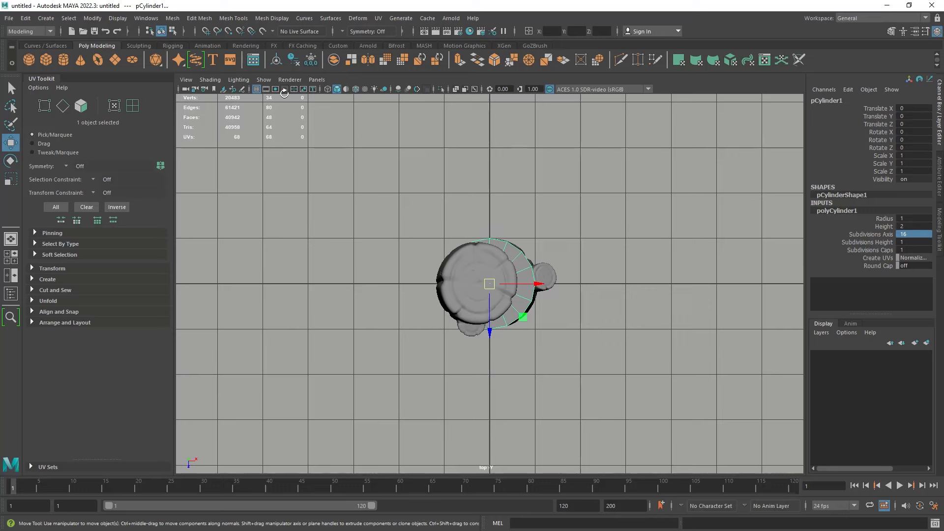
click(327, 90)
right_drag(551, 197, 552, 223)
key(Delete)
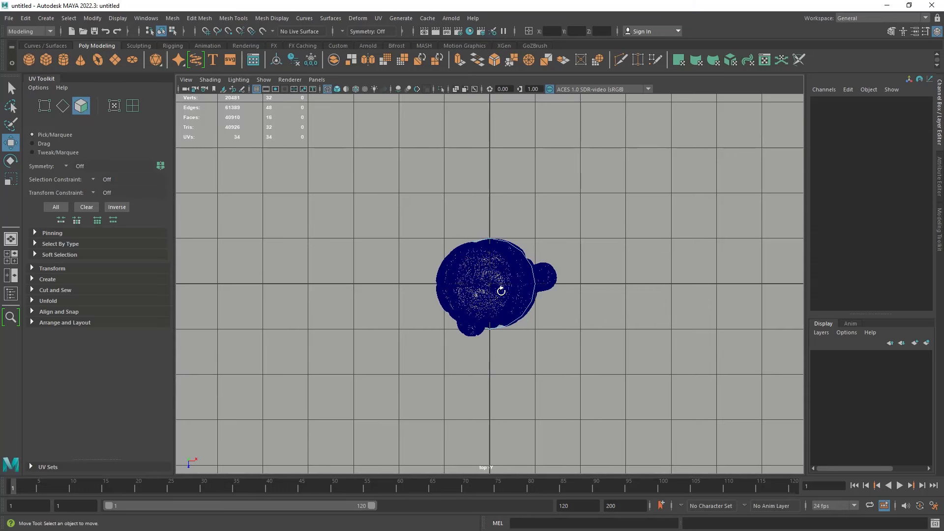
Return to the perspective view and switch the open cylinder back to object mode.
key(space)
drag(555, 218, 600, 152)
key(space)
key(space)
mouse_move(537, 202)
mouse_down()
mouse_move(568, 188)
mouse_move(556, 96)
mouse_move(530, 201)
mouse_up()
scroll(544, 199, up, 4)
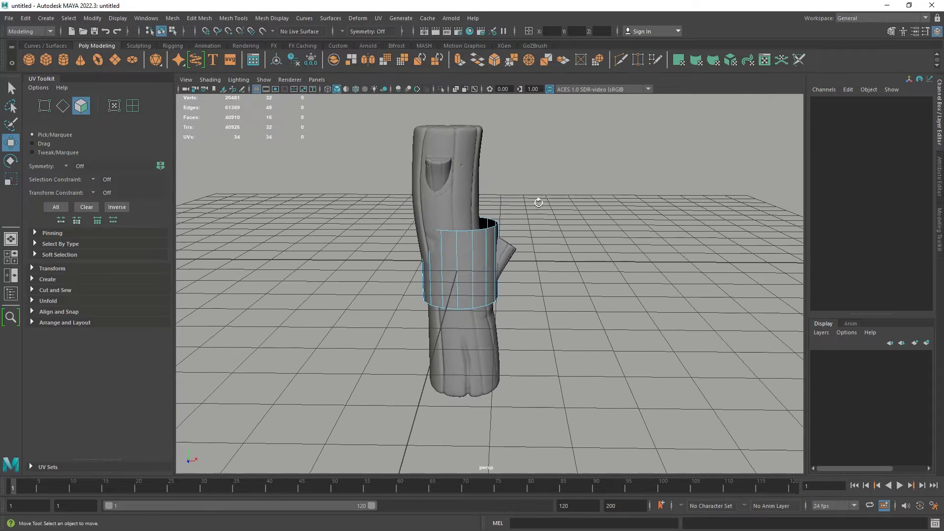
right_drag(541, 202, 552, 197)
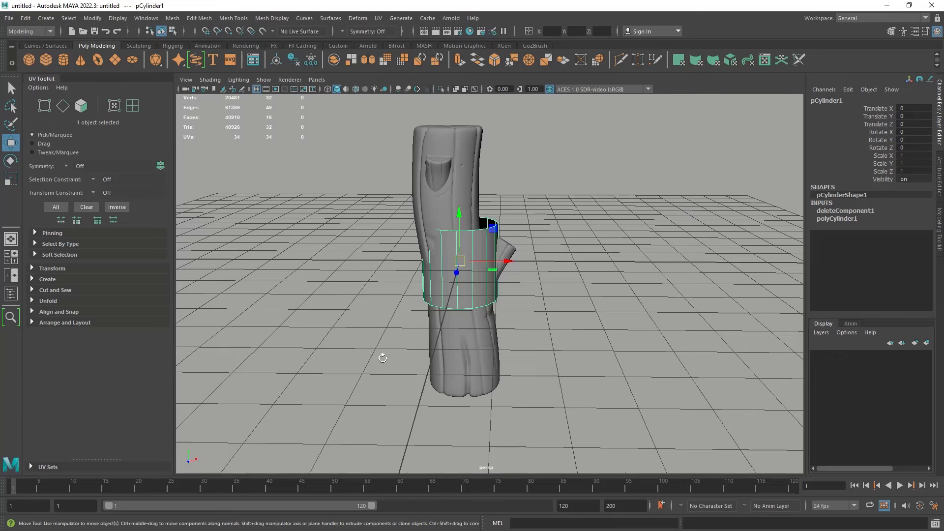
Switch the viewport through the top and perspective views to the front view and frame the open cylinder on the trunk.
key(space)
key(space)
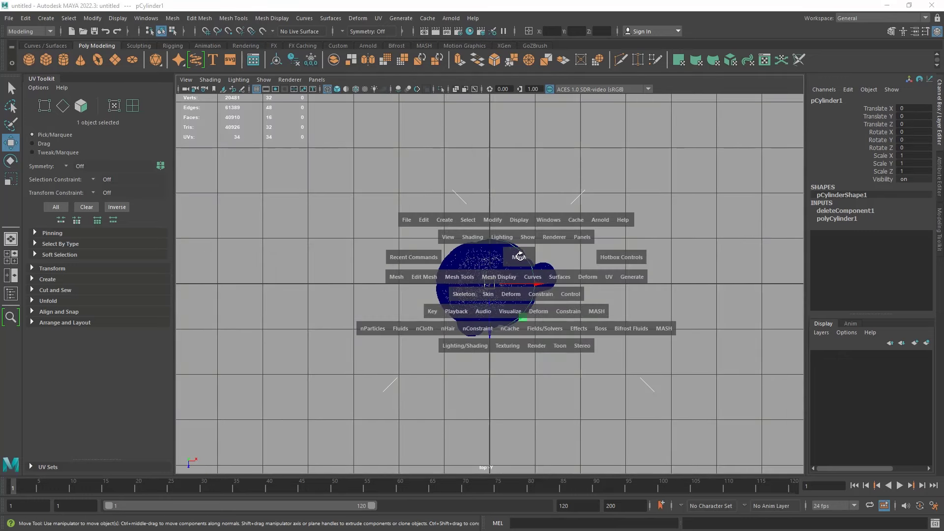
click(523, 257)
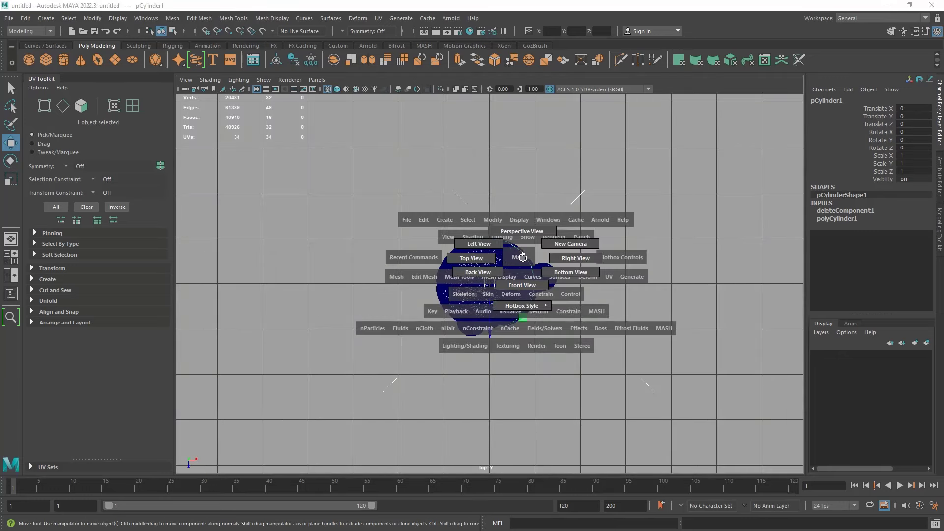
key(space)
click(620, 190)
key(space)
click(618, 188)
key(space)
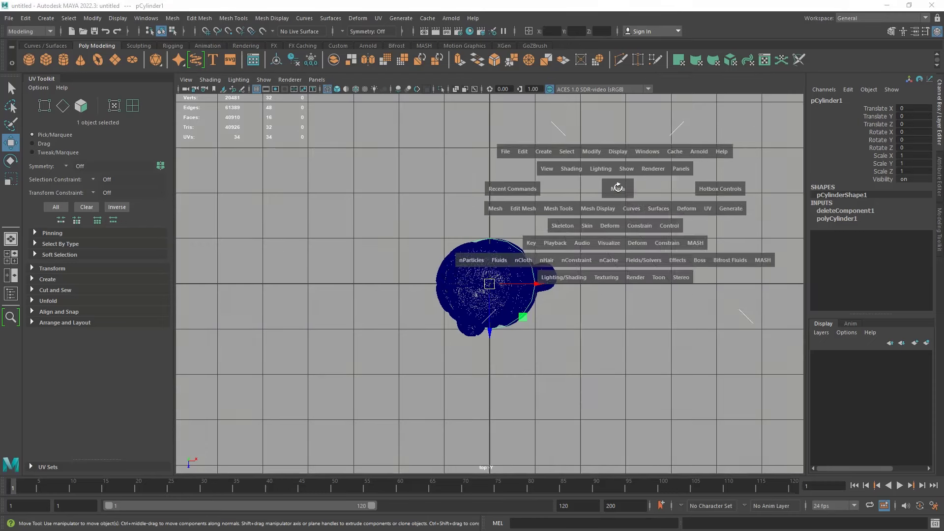
click(617, 188)
key(space)
click(618, 188)
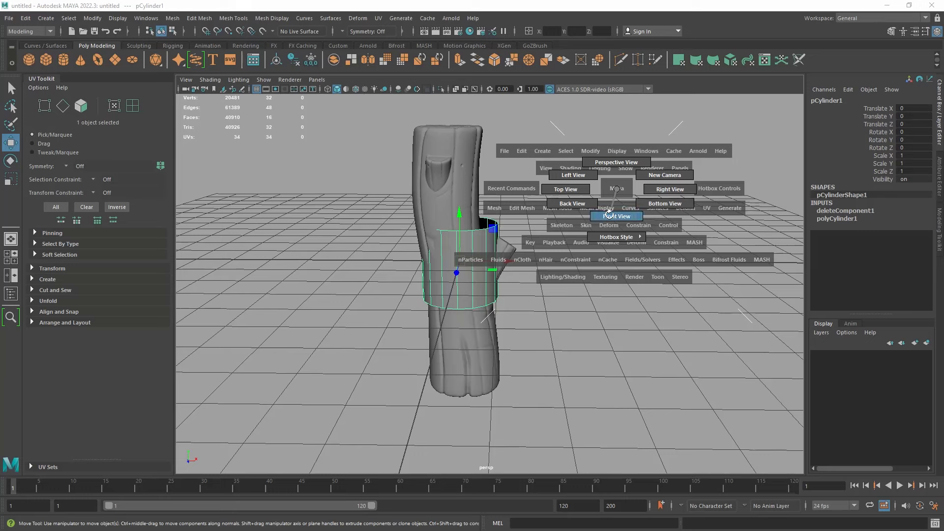
drag(609, 214, 610, 215)
key(f)
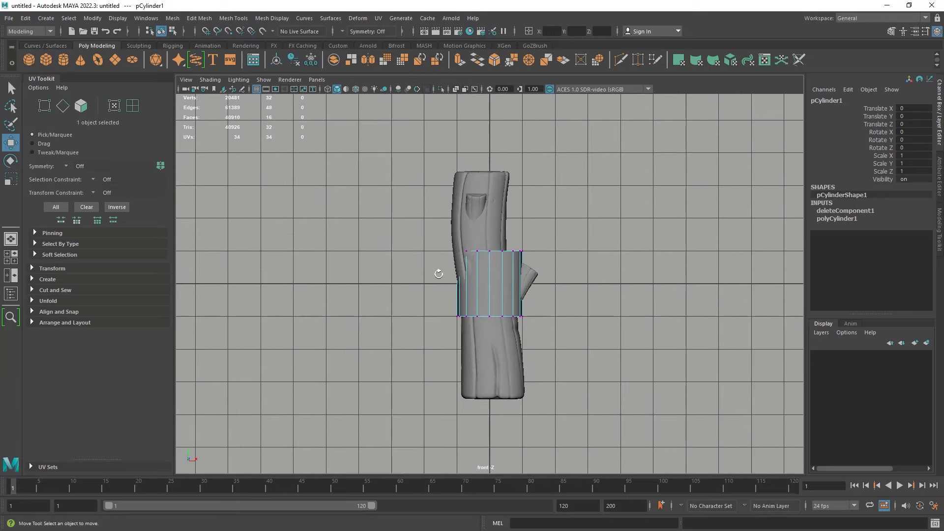
Display the scene in wireframe and move the cylinder's bottom vertex ring down to just above the trunk's base.
alt+middle_drag(438, 274, 411, 175)
click(329, 88)
mouse_move(425, 301)
mouse_down()
mouse_move(531, 214)
mouse_move(491, 240)
mouse_up()
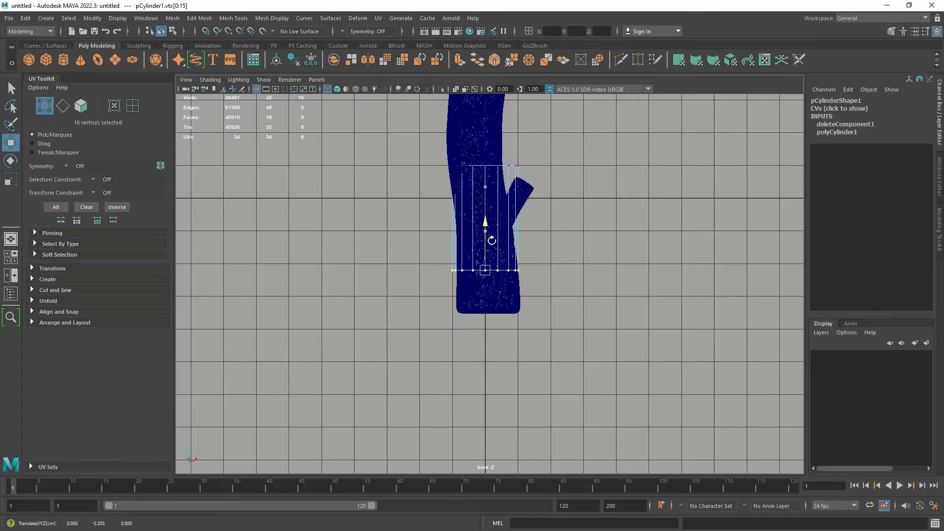
drag(528, 304, 528, 303)
Move the cylinder's top vertex ring up to just below the trunk's top end and shift it to follow the lean.
alt+middle_drag(507, 241, 476, 332)
drag(370, 209, 527, 284)
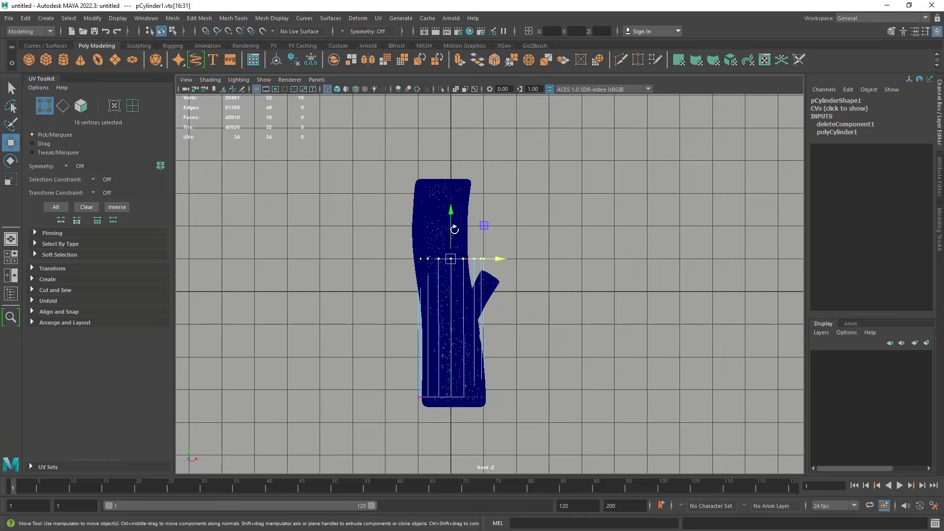
drag(454, 229, 478, 191)
alt+middle_drag(480, 230, 478, 183)
alt+right_drag(477, 184, 468, 226)
scroll(469, 226, up, 1)
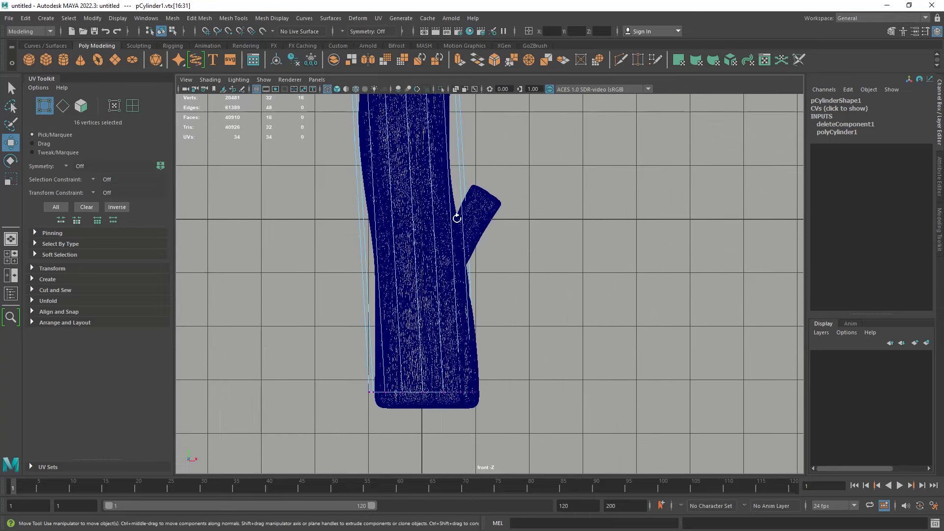
Add a horizontal edge loop halfway up the cylinder by connecting its vertical edges.
alt+middle_drag(464, 222, 495, 293)
right_drag(520, 218, 516, 190)
shift+right_drag(539, 232, 544, 372)
Select all faces of the cylinder's lower half in face mode.
right_click(541, 253)
right_drag(541, 253, 542, 276)
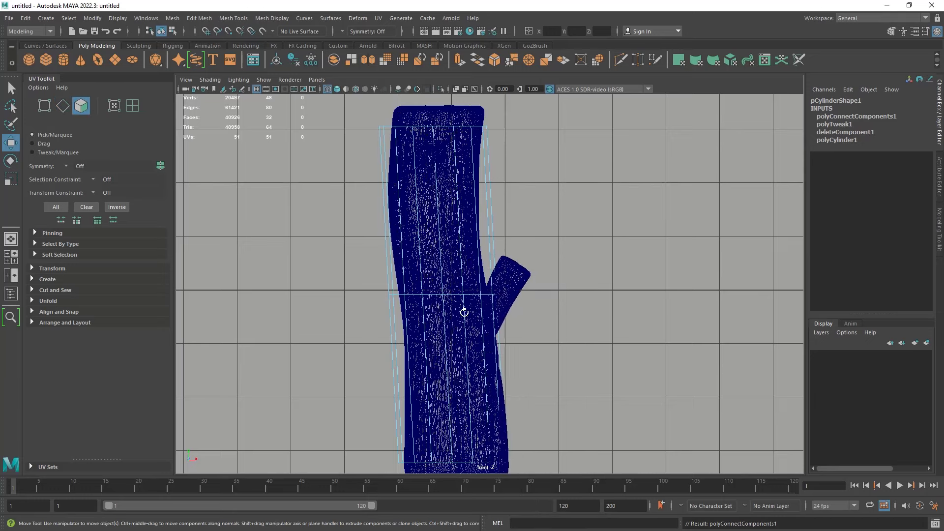
alt+middle_drag(463, 313, 474, 248)
drag(412, 312, 595, 423)
Try to separate the selected lower faces directly from the cylinder and undo the attempt.
shift+right_click(560, 283)
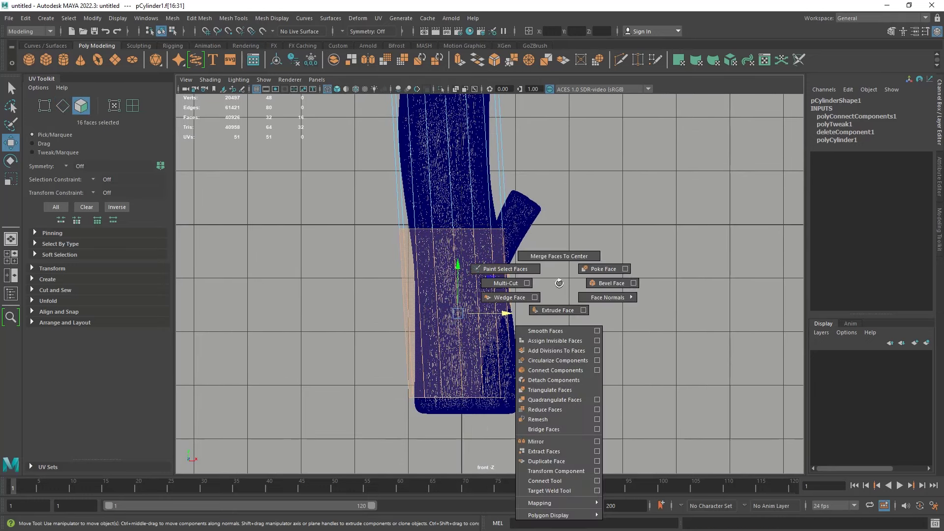
click(172, 18)
click(197, 64)
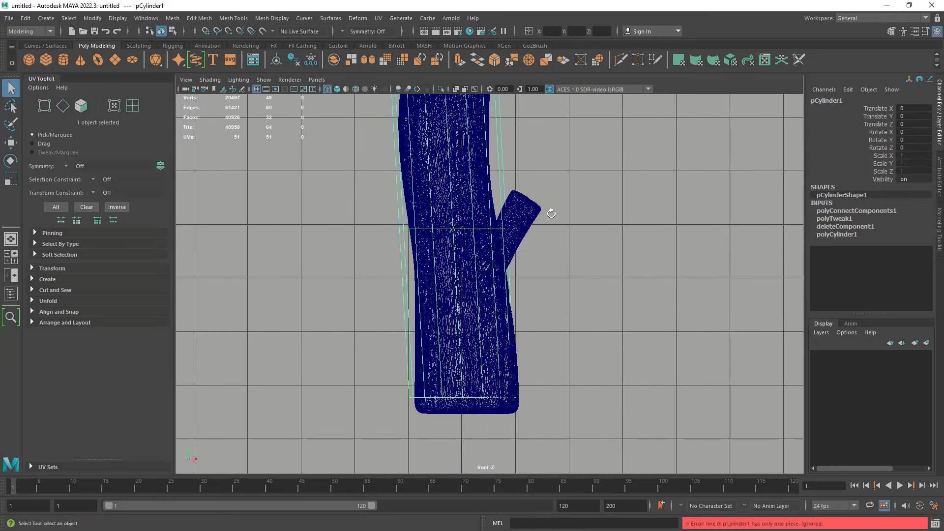
key(w)
key(ctrl+z)
Detach the selected lower faces and separate the cylinder into an upper and a lower piece.
click(173, 18)
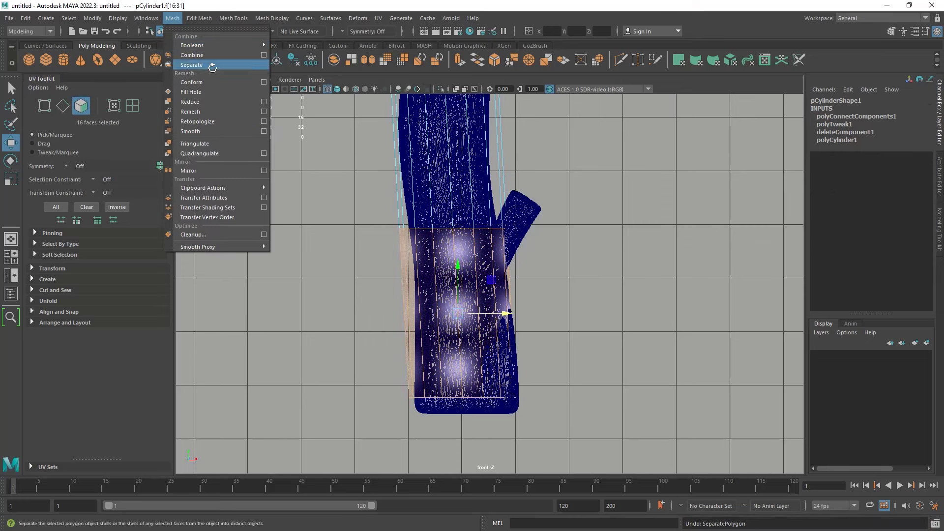
mouse_move(199, 18)
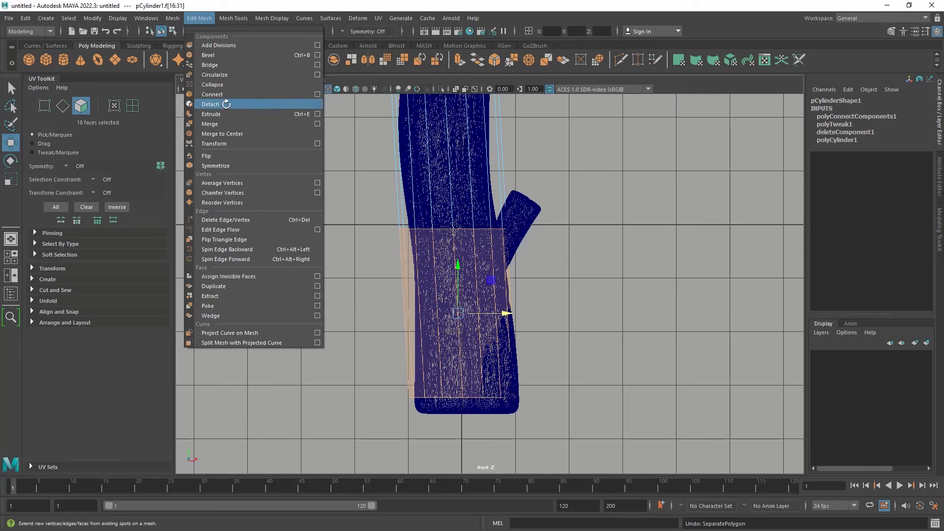
click(197, 104)
click(173, 18)
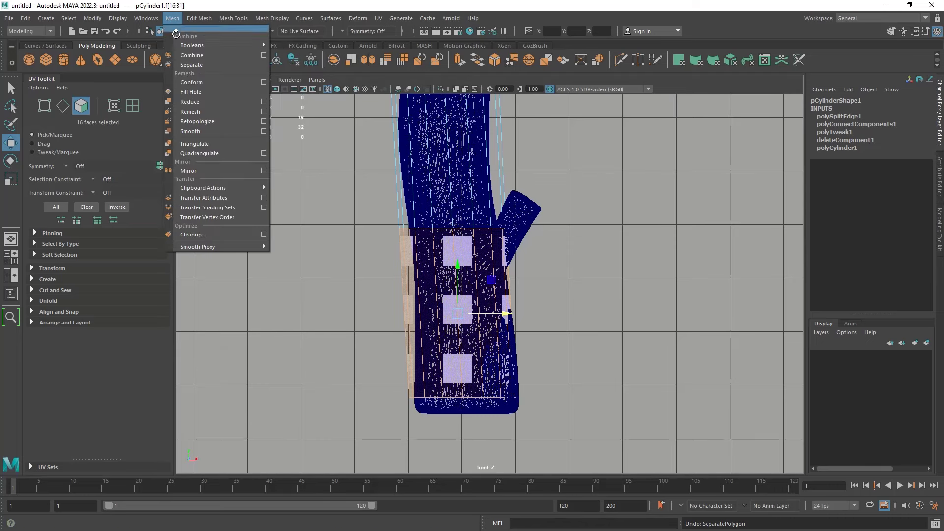
click(187, 65)
click(580, 164)
Raise the upper piece's bottom vertex ring above the side branch and fit its top ring close to the trunk's top end.
click(502, 156)
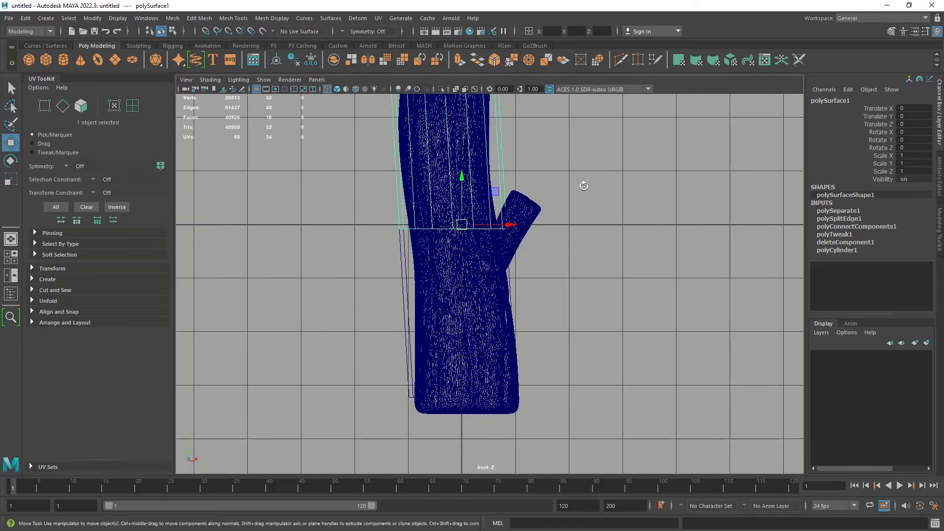
right_drag(602, 167, 553, 168)
drag(304, 207, 622, 285)
alt+middle_drag(495, 203, 464, 245)
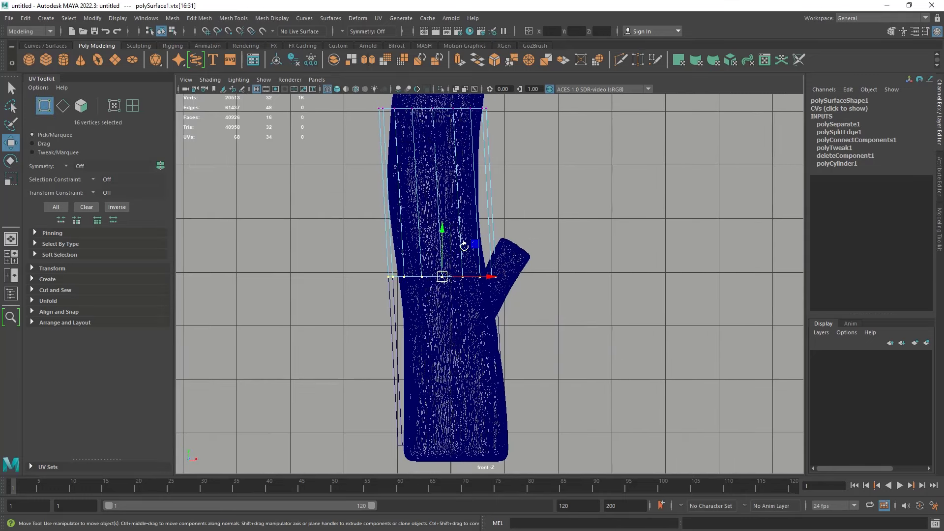
drag(442, 228, 473, 210)
alt+middle_drag(473, 210, 477, 276)
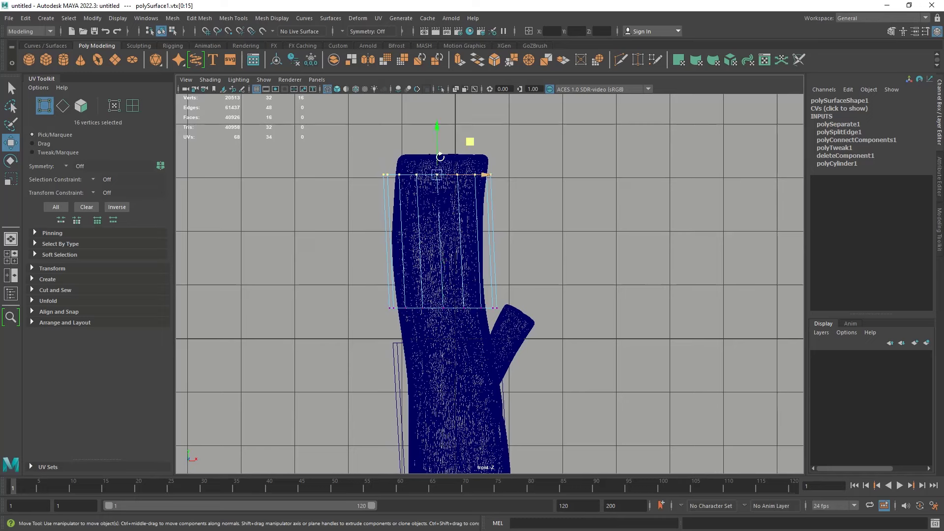
drag(440, 156, 478, 163)
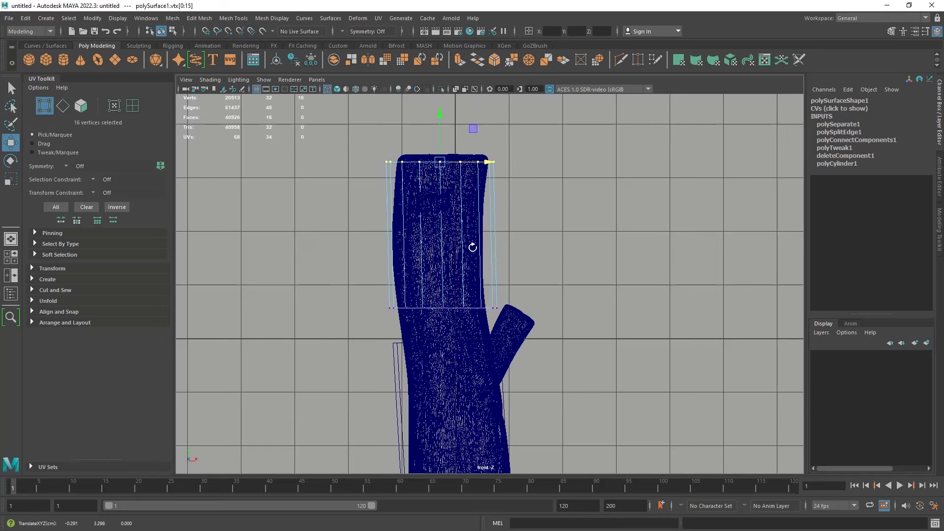
Lower the lower piece's top vertex ring to below the side branch and center it sideways on the trunk.
alt+middle_drag(464, 262, 453, 126)
click(387, 257)
right_drag(391, 241, 344, 242)
drag(325, 226, 513, 200)
drag(435, 170, 436, 210)
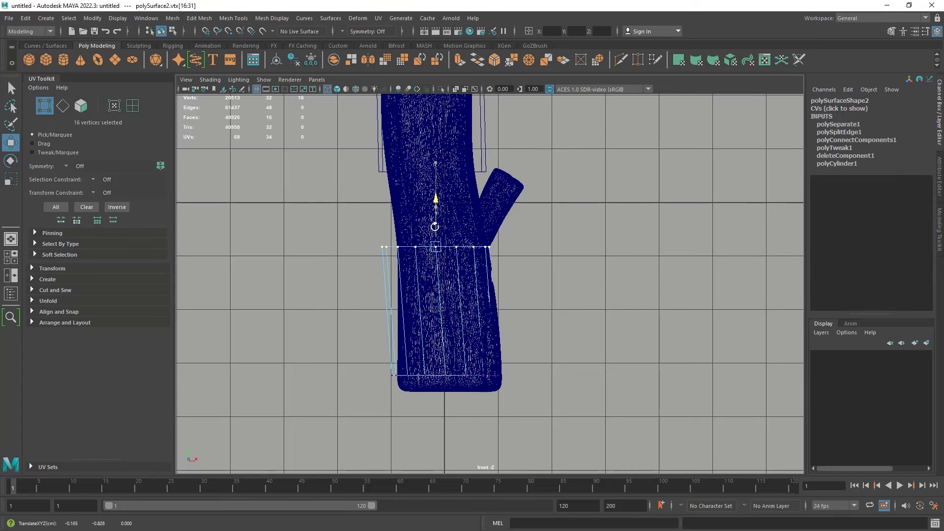
drag(482, 253, 492, 255)
Shift the lower piece's bottom vertex ring sideways to line up with the trunk's base.
alt+middle_drag(437, 262, 429, 215)
drag(338, 300, 448, 361)
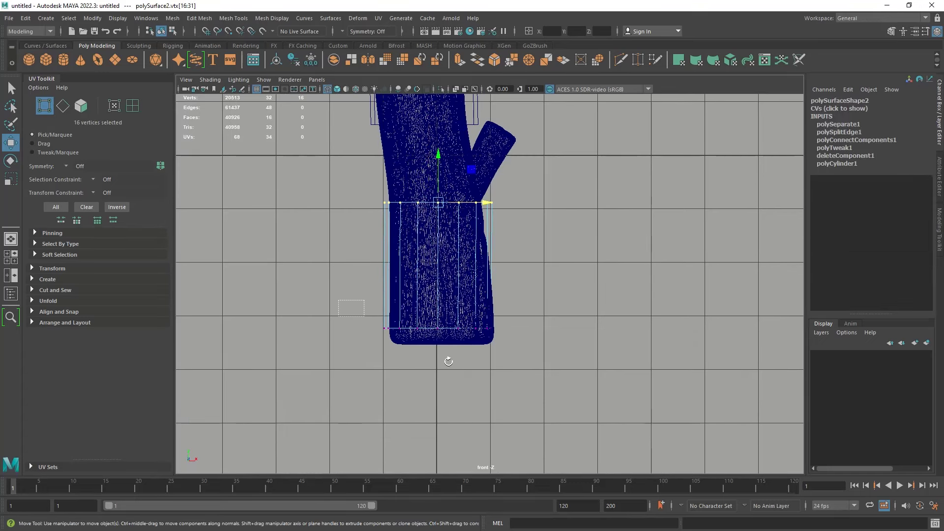
mouse_move(471, 328)
mouse_down()
mouse_move(440, 328)
mouse_move(481, 328)
mouse_up()
key(r)
key(w)
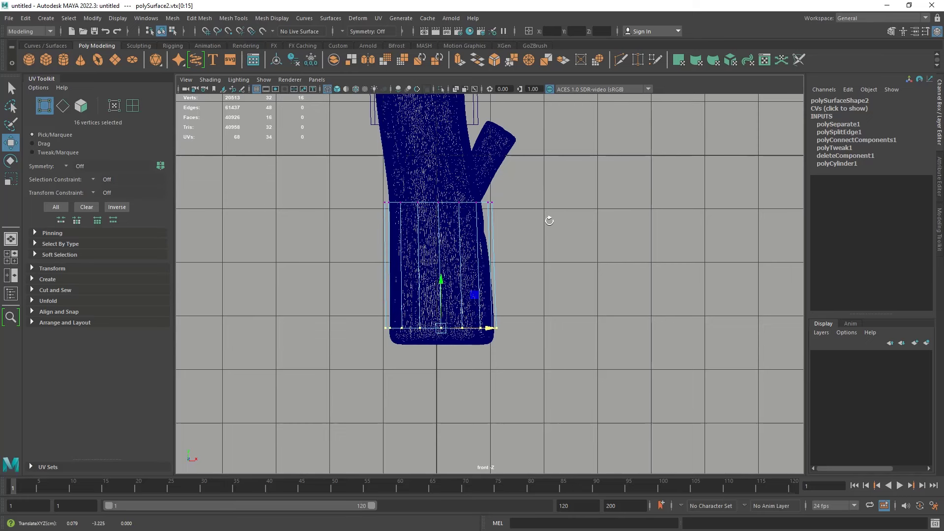
Connect the lower piece's vertical edges to add a horizontal edge loop around its middle.
right_drag(549, 221, 552, 180)
drag(360, 243, 525, 277)
shift+right_drag(567, 253, 563, 394)
Repeat the edge connection on the upper piece's vertical edges to add a loop around its middle.
alt+middle_drag(447, 281, 440, 331)
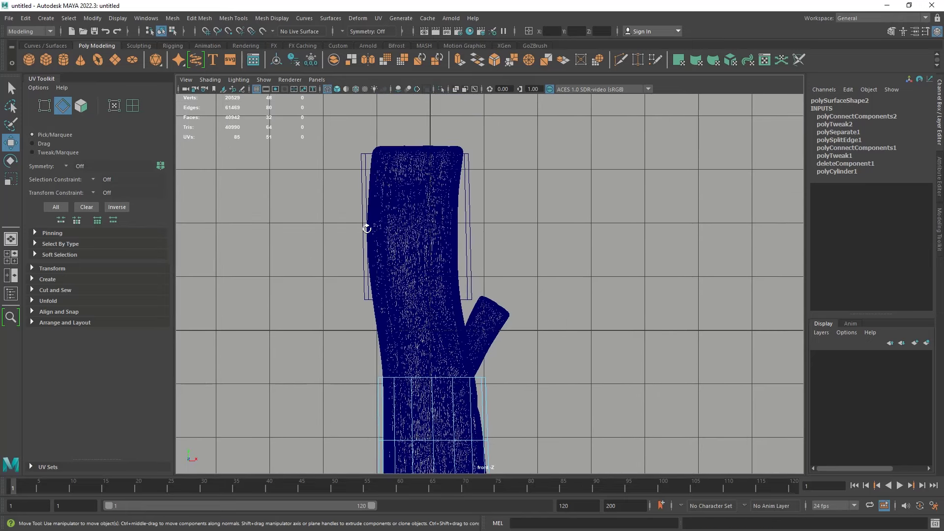
click(366, 227)
right_drag(336, 221, 325, 157)
drag(332, 192, 531, 232)
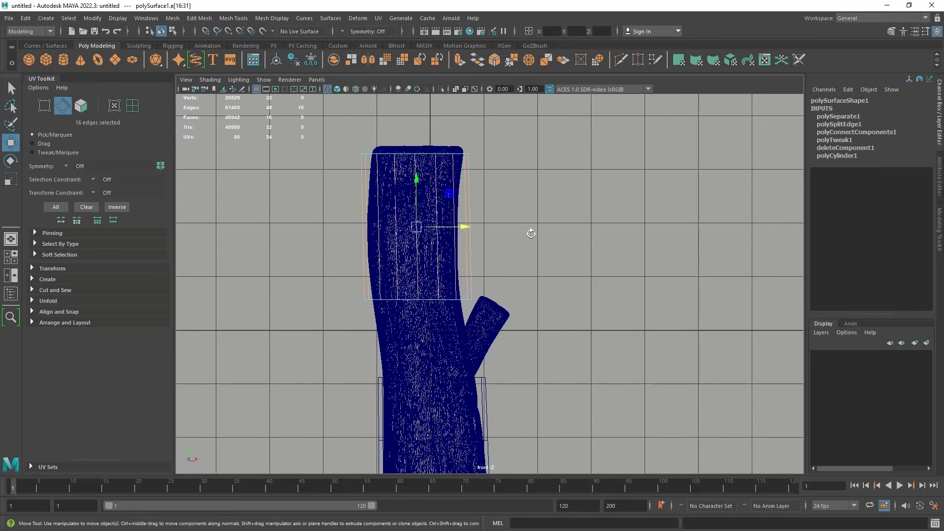
key(g)
Return to the perspective view and switch the display back to shaded.
alt+right_drag(474, 228, 468, 215)
scroll(469, 215, down, 2)
key(space)
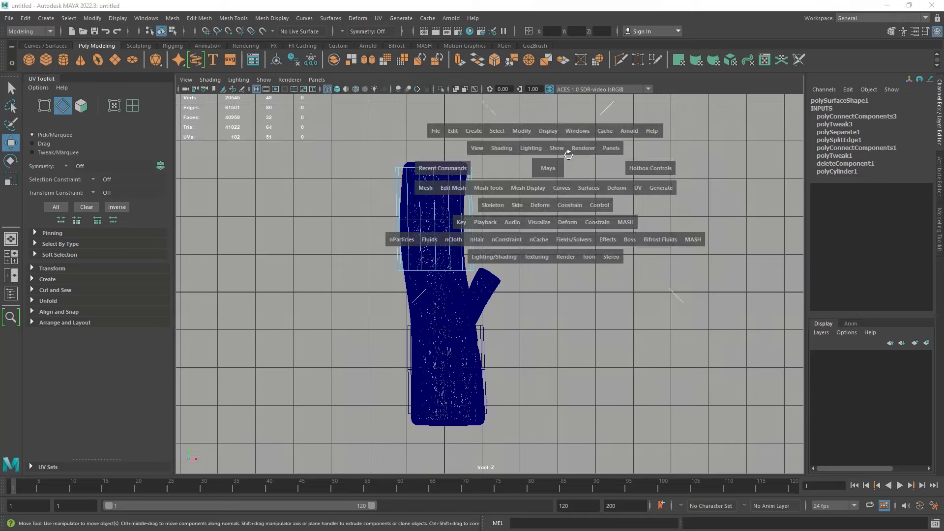
key(space)
drag(627, 171, 666, 152)
key(space)
drag(610, 175, 608, 155)
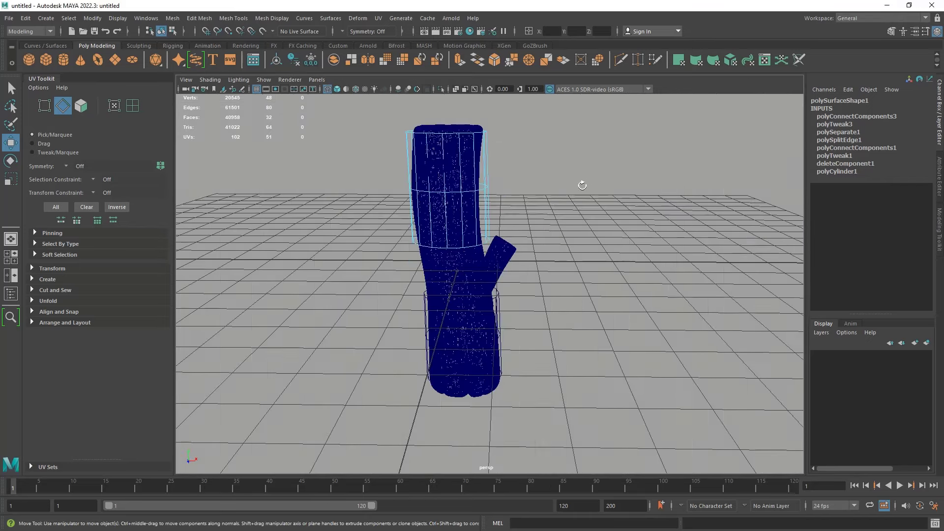
click(327, 90)
Delete the upper-row face of the upper piece that lies over the small protruding stub.
alt+drag(403, 168, 428, 186)
alt+right_drag(428, 185, 440, 217)
alt+middle_drag(440, 216, 449, 295)
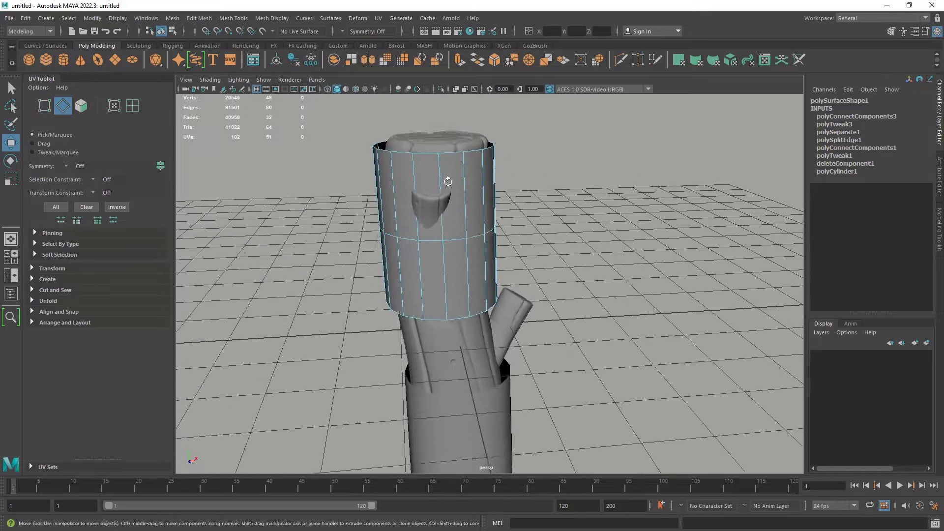
alt+right_drag(446, 179, 481, 217)
mouse_move(481, 218)
alt+mouse_down()
mouse_move(503, 223)
mouse_move(490, 221)
alt+mouse_up()
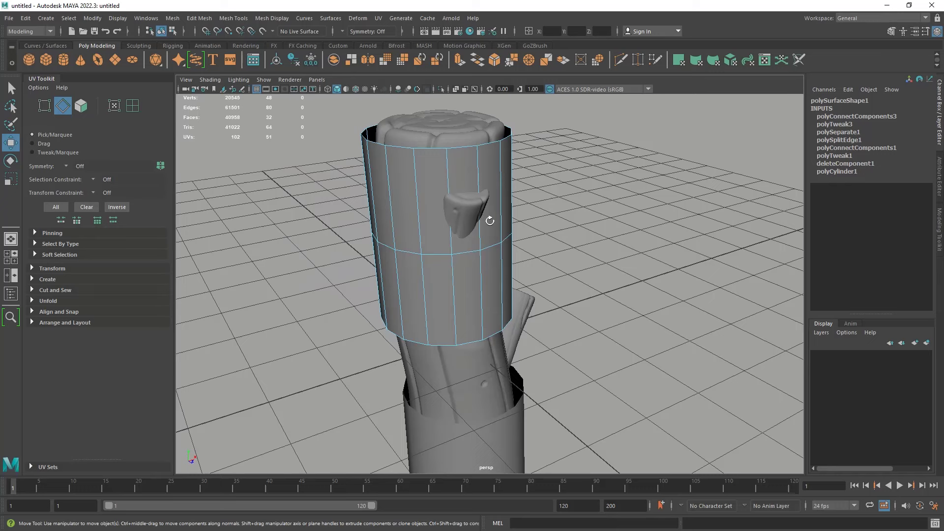
right_drag(596, 191, 590, 220)
click(467, 175)
key(Delete)
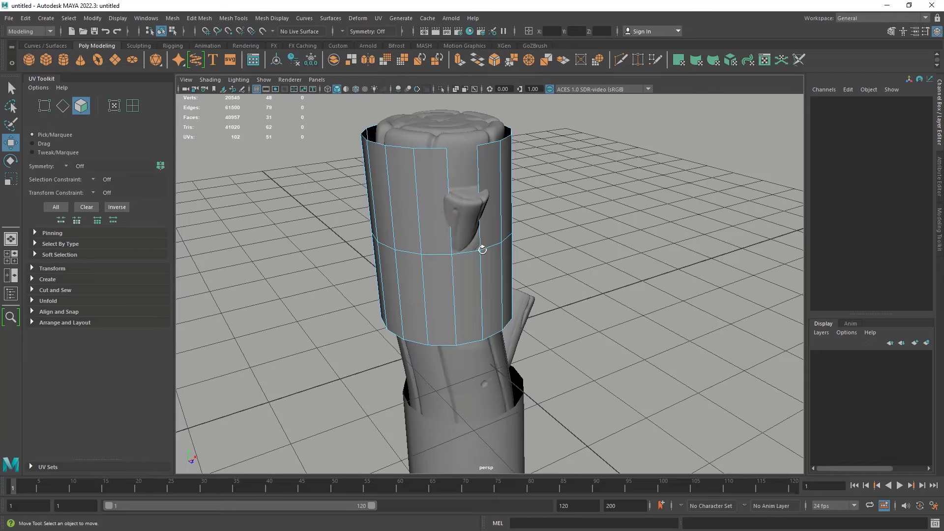
Select the vertical edges of the upper piece's top row and connect them with another horizontal edge loop.
alt+drag(483, 250, 455, 203)
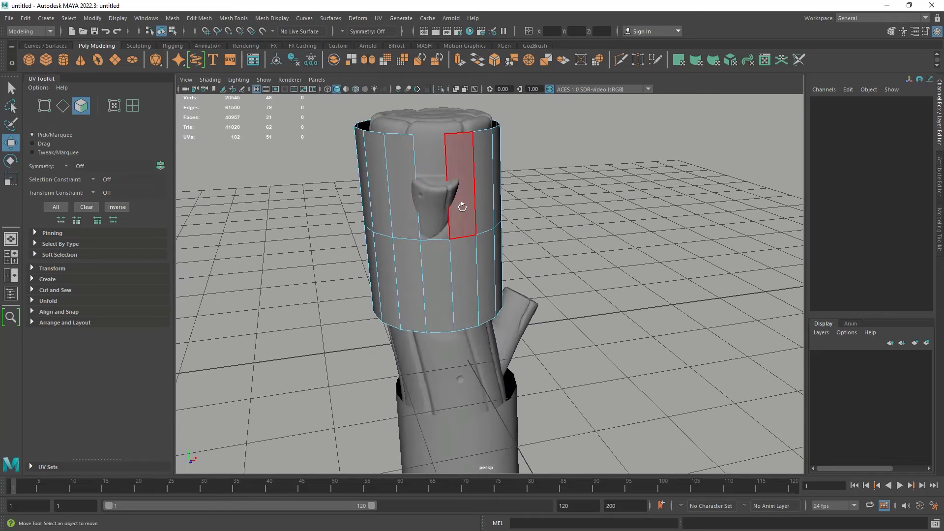
right_drag(474, 209, 477, 181)
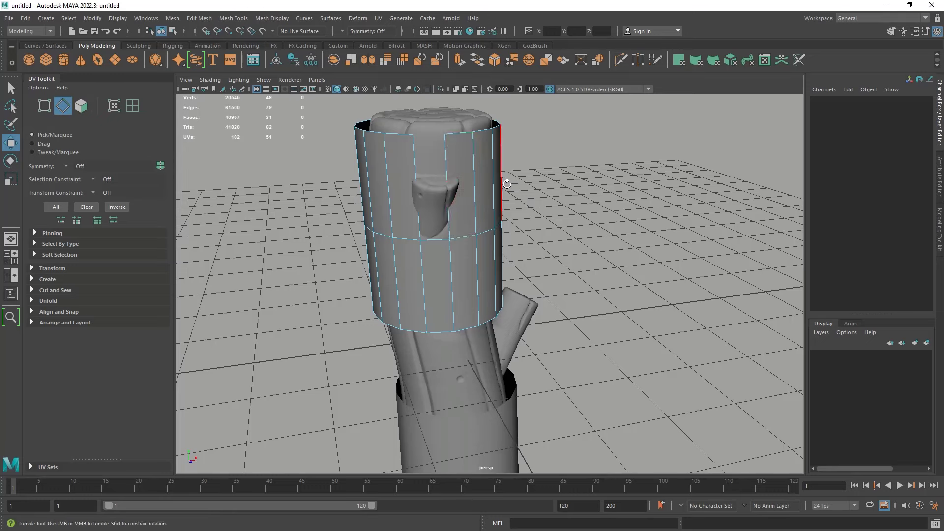
alt+drag(506, 180, 490, 174)
click(465, 186)
shift+click(477, 193)
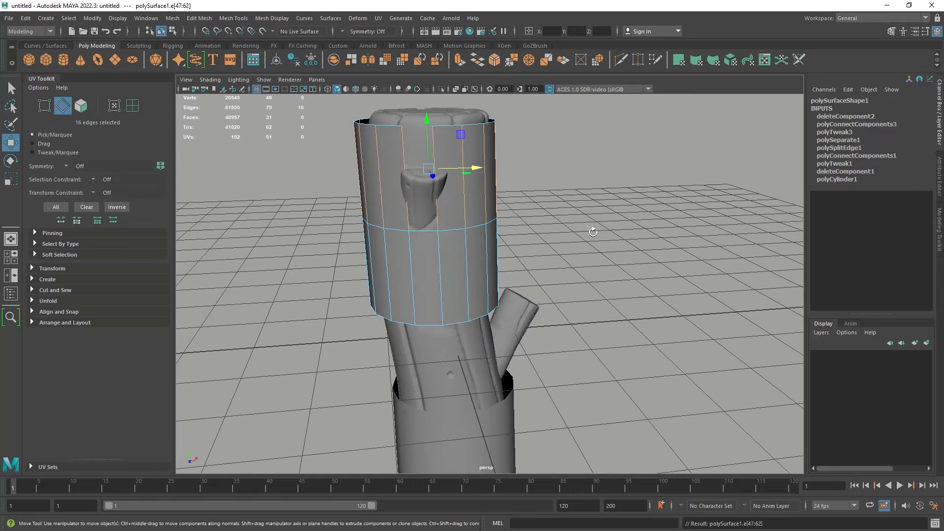
shift+right_drag(589, 228, 575, 354)
alt+middle_drag(427, 212, 445, 229)
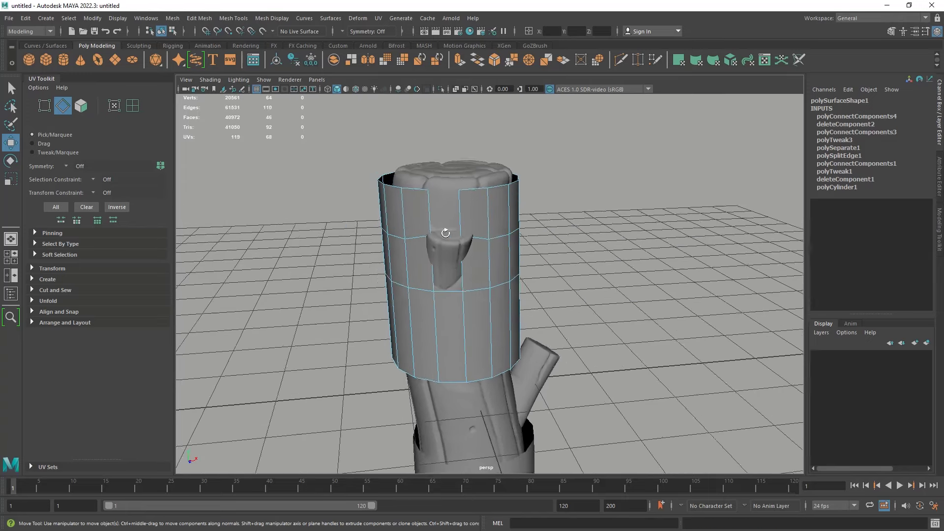
Move the two mid-height border vertices of the opening outward to either side of the small stub.
alt+right_drag(445, 229, 546, 214)
click(412, 219)
drag(450, 216, 429, 216)
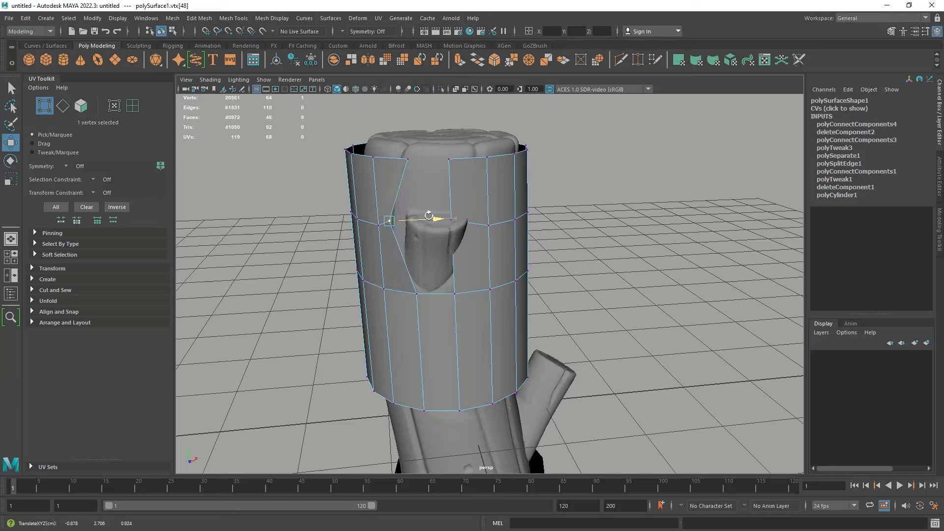
click(454, 219)
drag(485, 218, 515, 219)
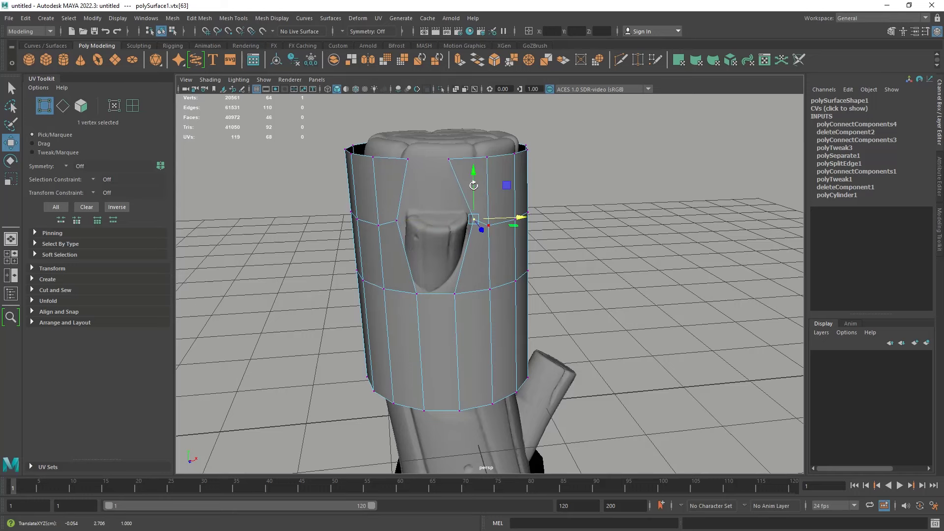
Move the opening's upper-right corner vertex outward and return the upper piece to object mode.
click(449, 158)
drag(485, 158, 502, 157)
alt+drag(478, 219, 499, 211)
right_drag(500, 211, 526, 193)
alt+drag(527, 193, 483, 225)
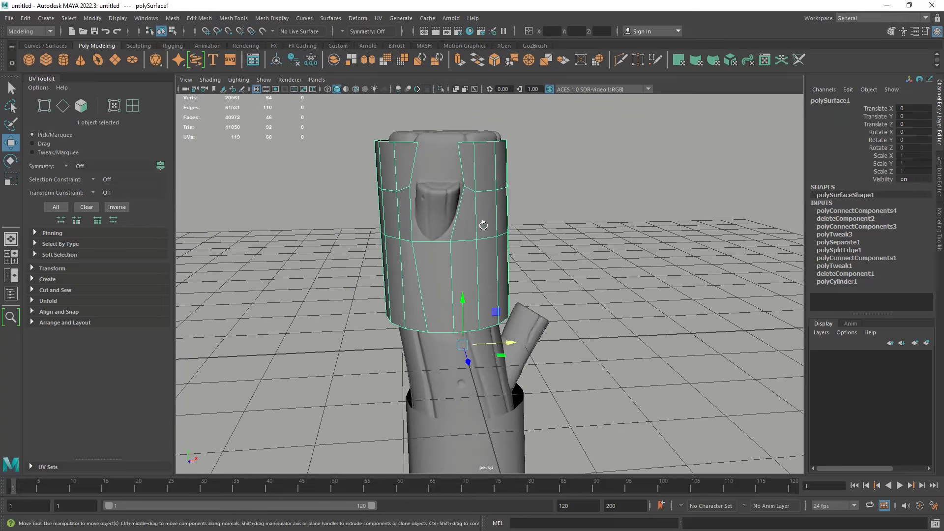
Add the lower cylinder piece to the selection and combine it with the upper piece into one mesh.
shift+click(506, 431)
alt+drag(436, 237, 265, 54)
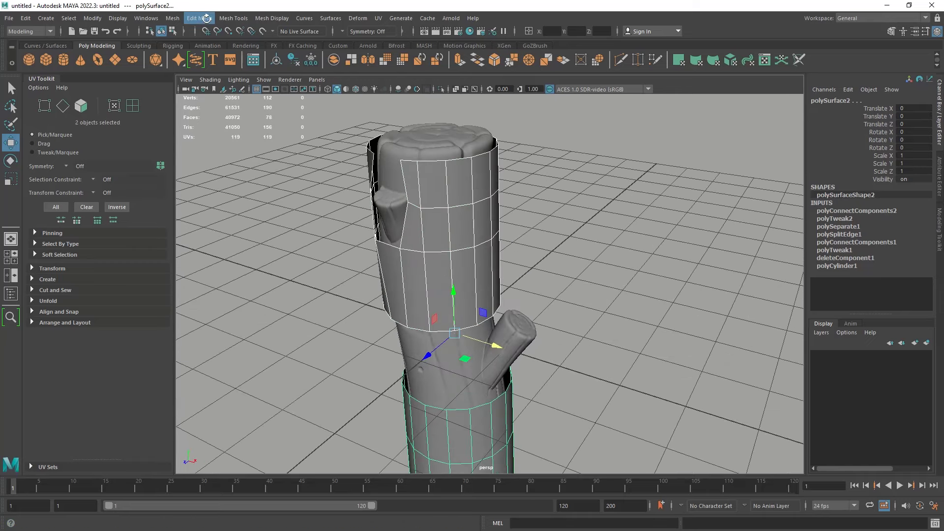
click(172, 19)
click(192, 53)
alt+middle_drag(406, 231, 391, 177)
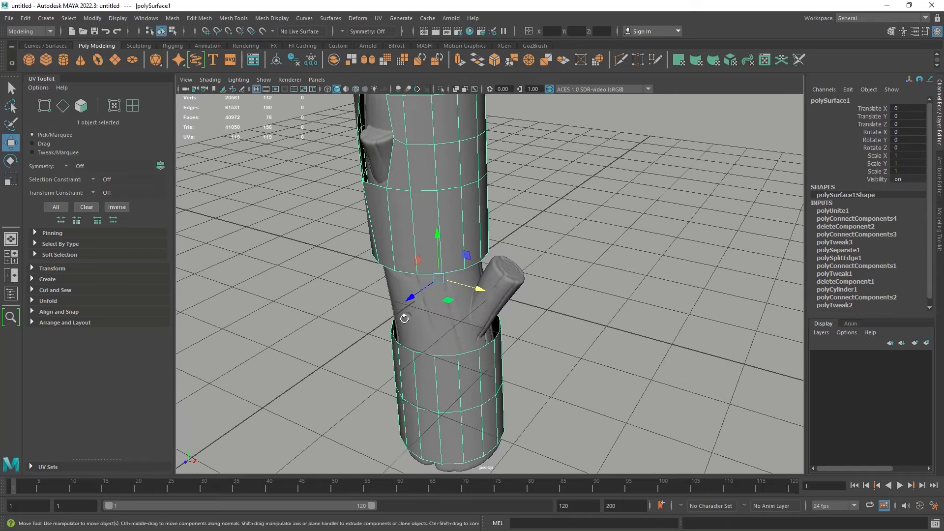
Make the wood_02 trunk the live surface and select the combined low-poly mesh in object mode.
click(404, 318)
click(263, 31)
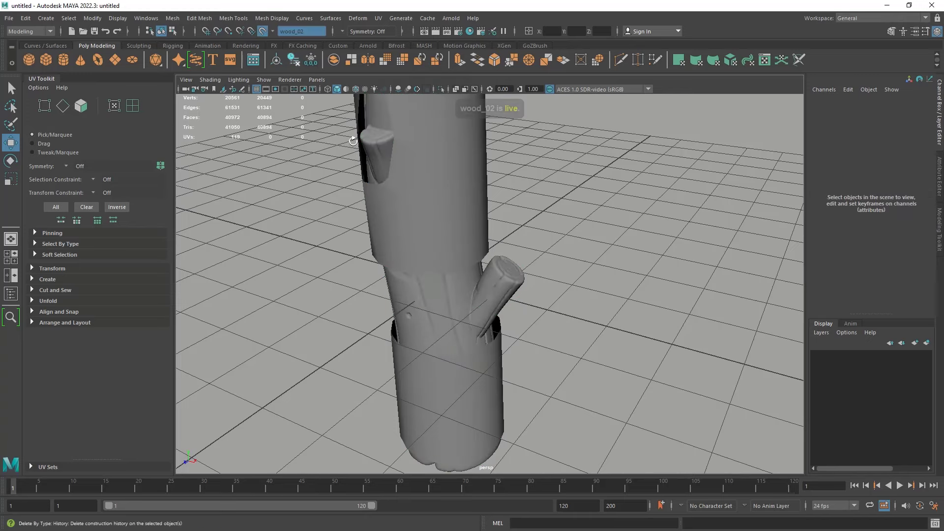
click(484, 195)
click(937, 240)
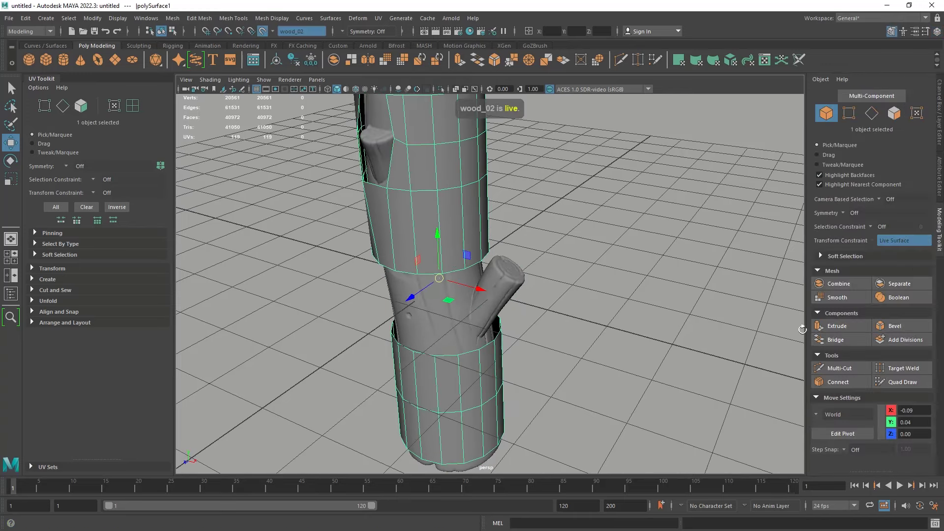
alt+drag(627, 231, 654, 305)
right_drag(635, 250, 637, 277)
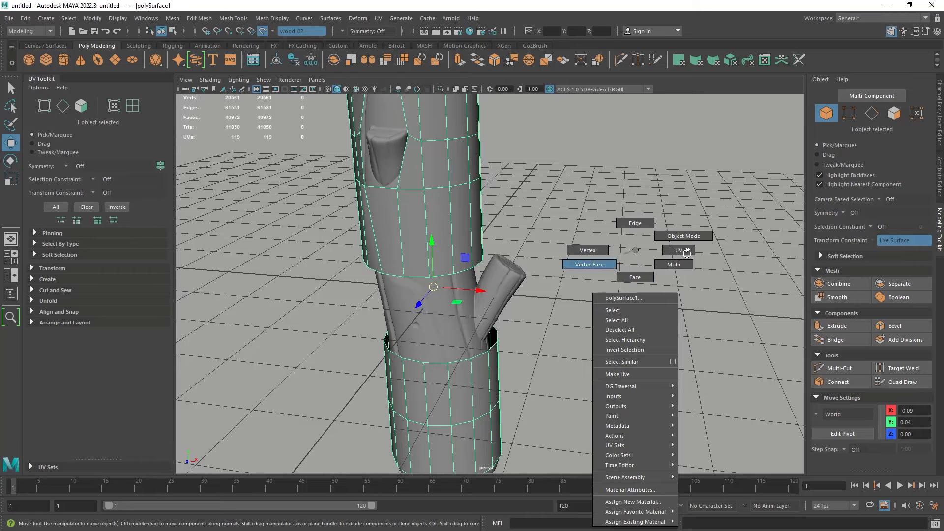
right_drag(687, 252, 703, 242)
Select all vertices of the combined mesh and scale them very slightly so they snap onto the live trunk surface.
click(901, 382)
scroll(615, 290, down, 4)
key(w)
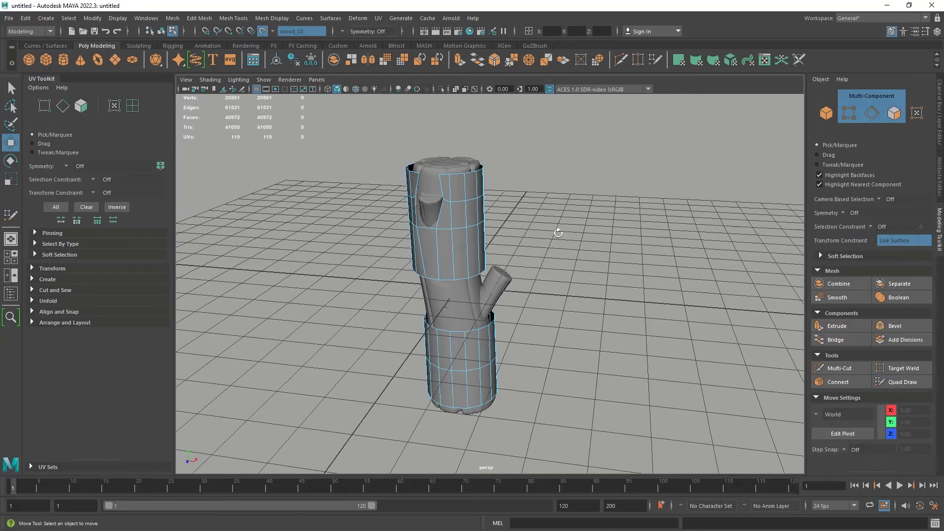
right_drag(558, 232, 504, 232)
drag(609, 464, 620, 474)
alt+drag(521, 320, 580, 290)
key(r)
drag(458, 290, 462, 290)
mouse_move(561, 275)
alt+mouse_down()
mouse_move(492, 273)
mouse_move(543, 274)
alt+mouse_up()
scroll(491, 273, up, 2)
click(491, 267)
key(w)
With Quad Draw active, examine how the mesh follows the trunk from the stub opening down to the base.
click(900, 382)
alt+drag(542, 313, 552, 280)
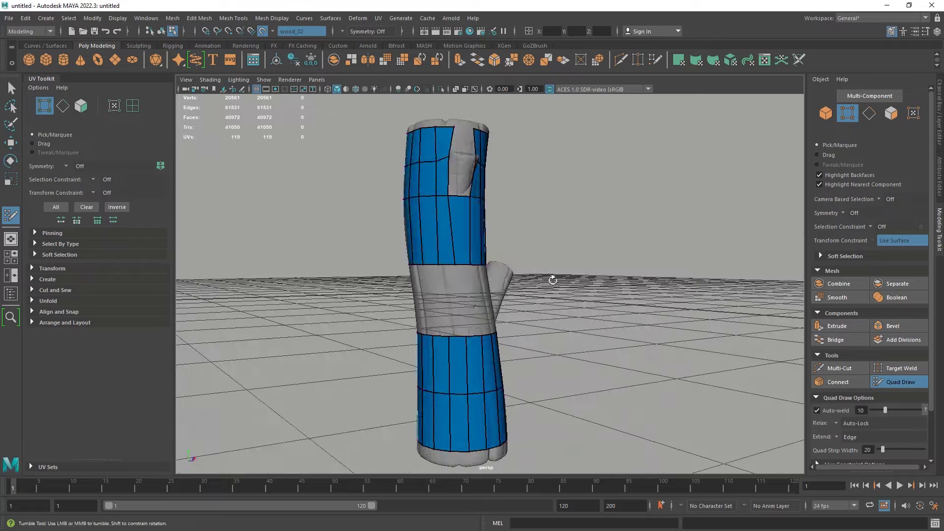
scroll(541, 283, up, 2)
alt+middle_drag(552, 281, 488, 295)
alt+drag(488, 295, 436, 280)
scroll(433, 279, up, 3)
alt+middle_drag(436, 280, 464, 304)
alt+drag(376, 205, 434, 209)
alt+middle_drag(439, 344, 444, 219)
alt+drag(445, 219, 483, 294)
scroll(484, 293, down, 3)
In the front view, select the bottom row of vertices and move it down to the trunk's base, at about Y -3.49.
key(w)
mouse_move(510, 251)
right_down()
mouse_move(510, 264)
mouse_move(455, 252)
right_up()
key(space)
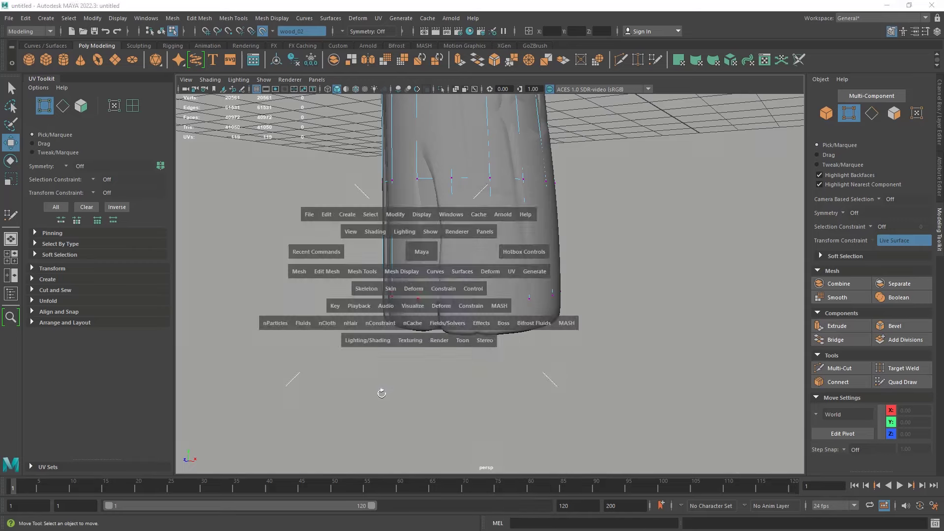
key(space)
alt+middle_drag(404, 371, 366, 270)
scroll(367, 270, up, 5)
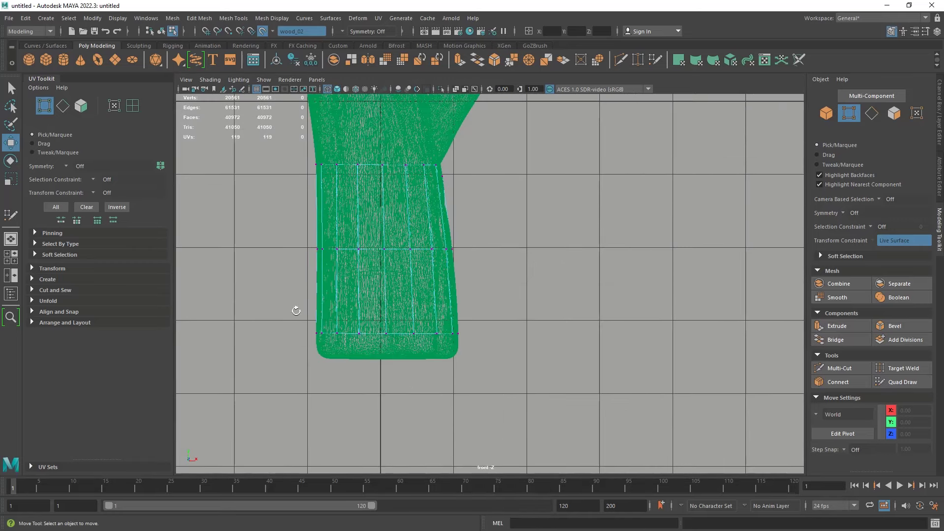
drag(295, 309, 484, 382)
scroll(406, 300, up, 4)
drag(327, 324, 319, 359)
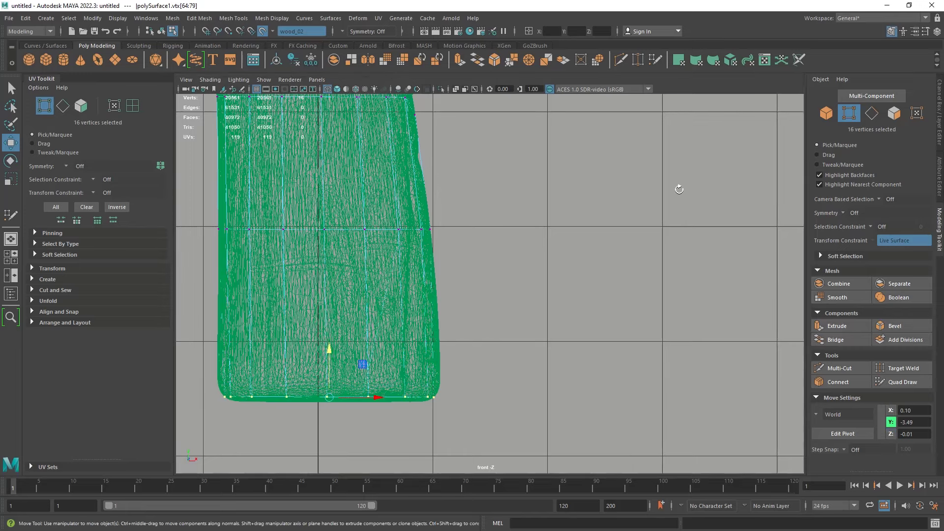
key(space)
drag(666, 193, 696, 171)
mouse_move(696, 170)
alt+mouse_down()
mouse_move(588, 217)
mouse_move(476, 232)
mouse_move(531, 325)
mouse_move(456, 335)
mouse_move(476, 326)
mouse_move(483, 289)
mouse_move(461, 228)
mouse_move(450, 215)
mouse_move(400, 212)
mouse_move(491, 267)
mouse_move(523, 220)
mouse_move(521, 244)
mouse_move(556, 304)
mouse_move(491, 270)
mouse_move(481, 254)
mouse_move(511, 240)
mouse_move(449, 342)
mouse_move(434, 180)
mouse_move(316, 323)
alt+mouse_up()
In the front view, move the top row of vertices up to just below the trunk's upper rim, at about Y 3.39.
key(space)
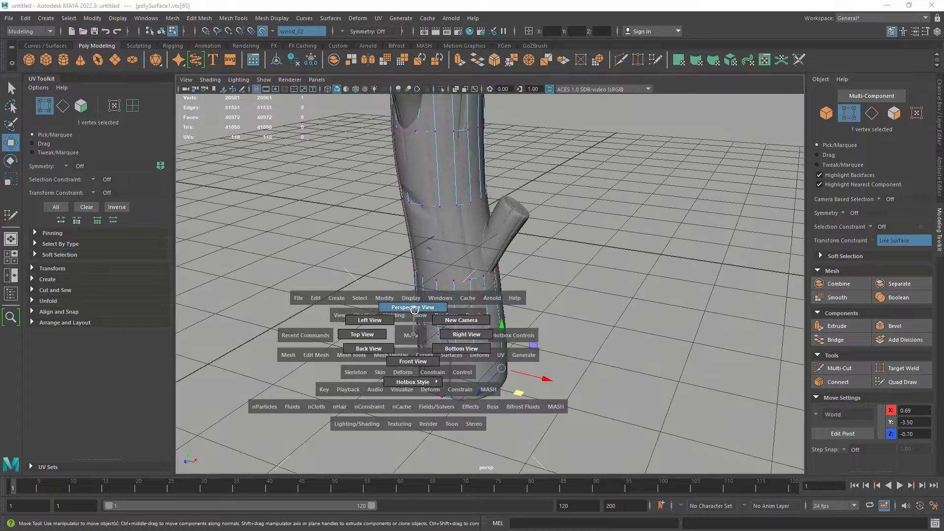
drag(411, 354, 411, 361)
alt+middle_drag(437, 298, 488, 460)
alt+right_drag(487, 460, 343, 257)
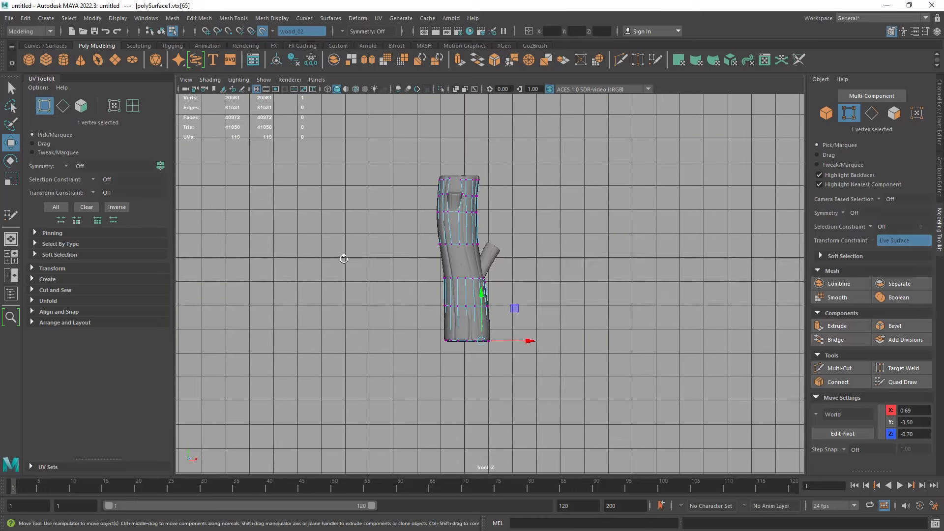
alt+middle_drag(464, 241, 433, 328)
scroll(435, 318, up, 5)
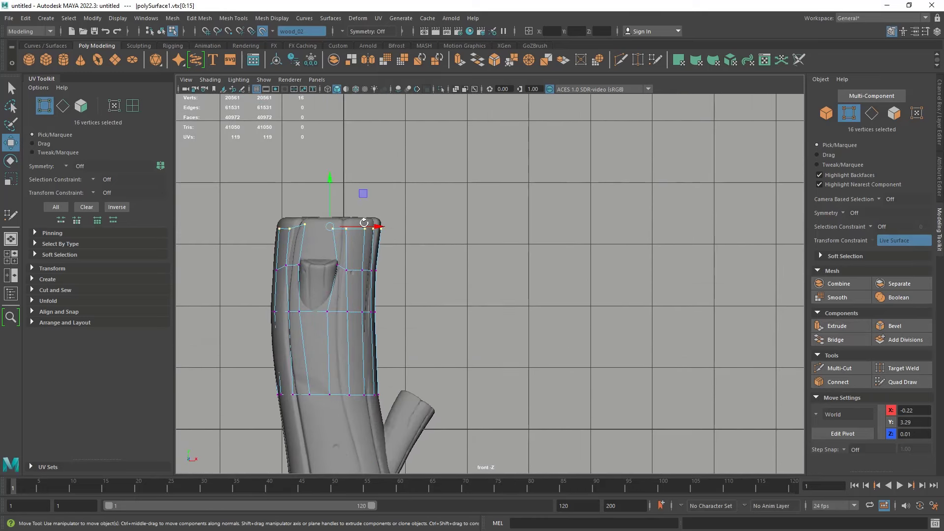
key(r)
key(w)
drag(333, 204, 332, 199)
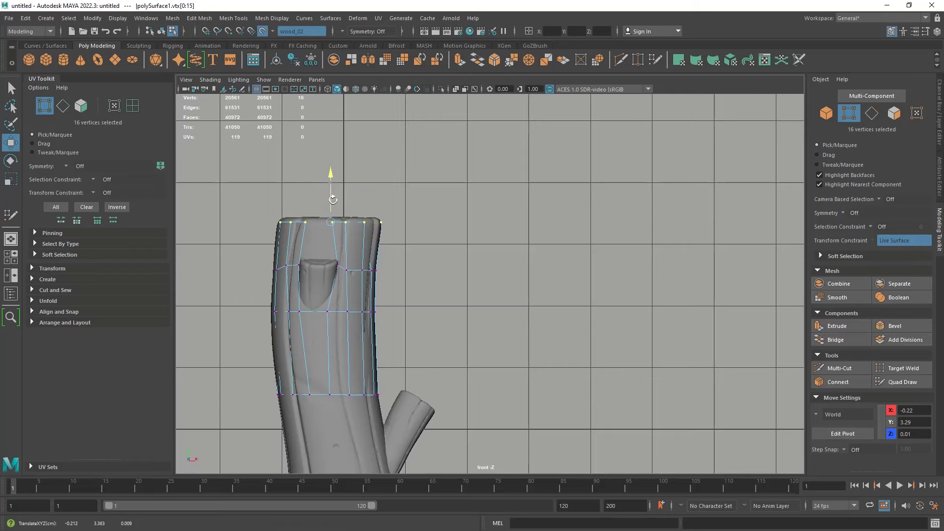
key(space)
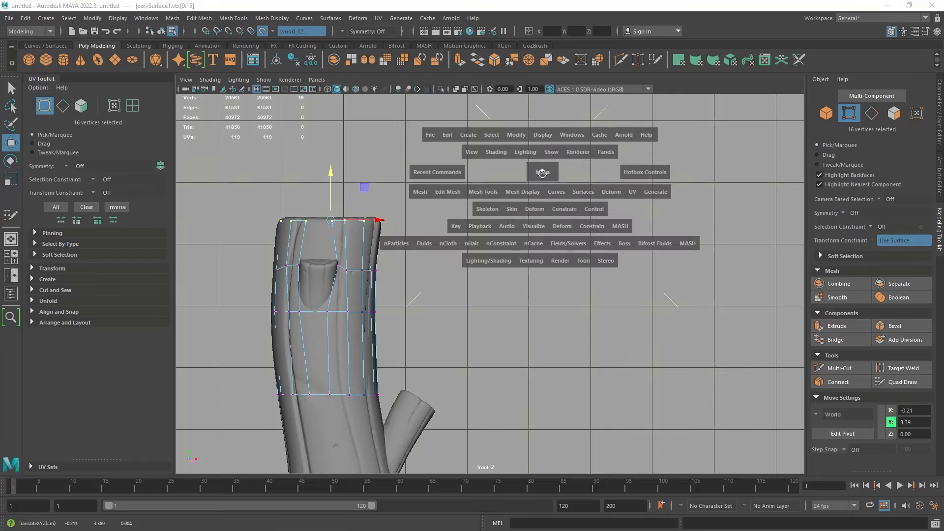
mouse_move(542, 172)
mouse_down()
mouse_move(544, 144)
mouse_move(505, 305)
mouse_move(403, 292)
mouse_move(426, 334)
mouse_move(487, 310)
mouse_move(632, 294)
mouse_up()
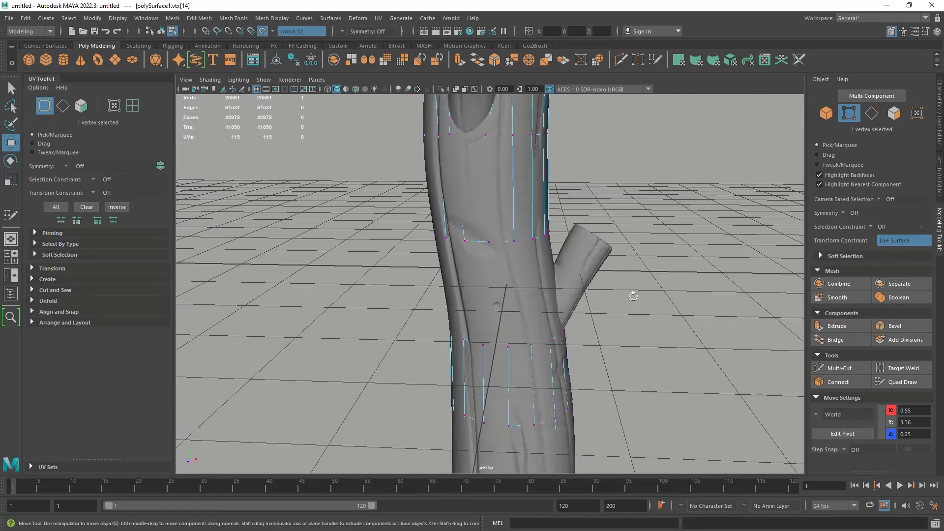
With Quad Draw, place four points on the trunk above the small stub and fill them with a quad inside the opening.
click(903, 382)
alt+drag(500, 264, 419, 313)
alt+drag(391, 329, 413, 222)
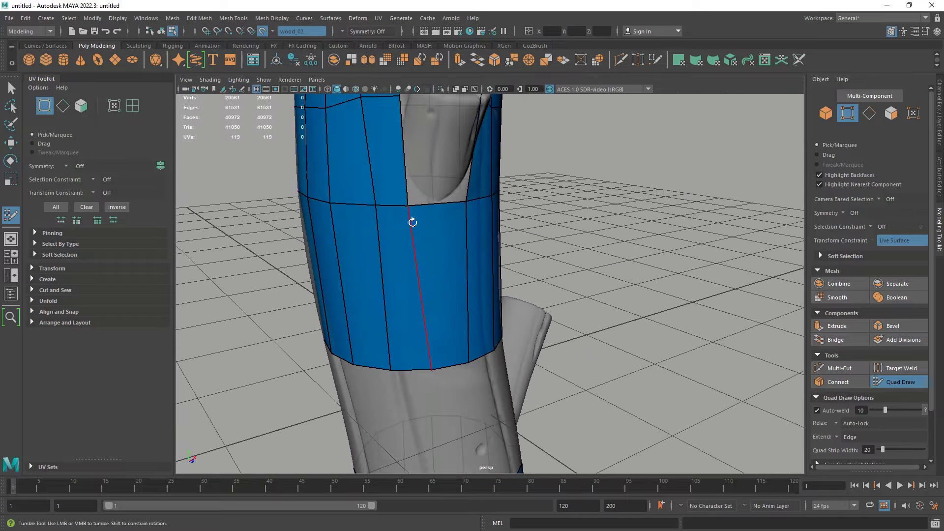
alt+middle_drag(413, 221, 428, 249)
alt+drag(424, 277, 407, 270)
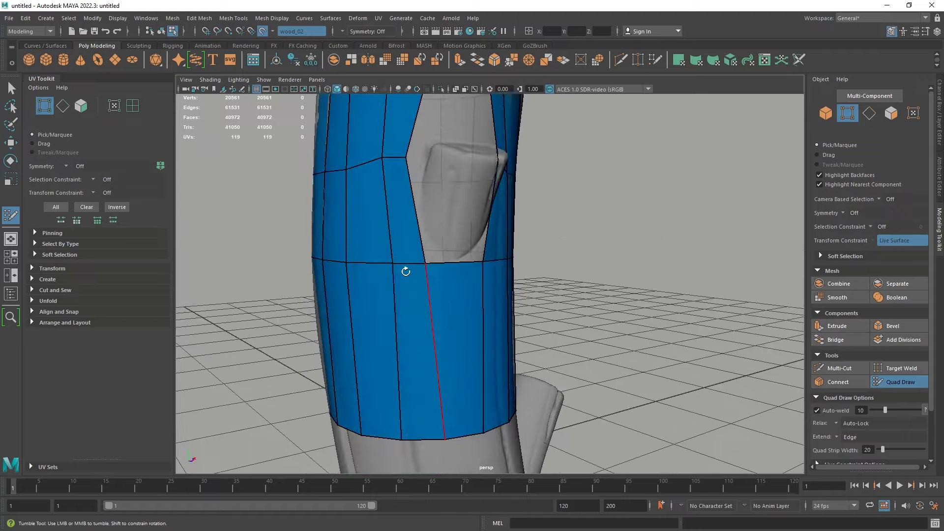
alt+middle_drag(406, 270, 432, 293)
scroll(433, 293, up, 1)
alt+drag(433, 293, 385, 282)
scroll(385, 283, up, 2)
key(ctrl+z)
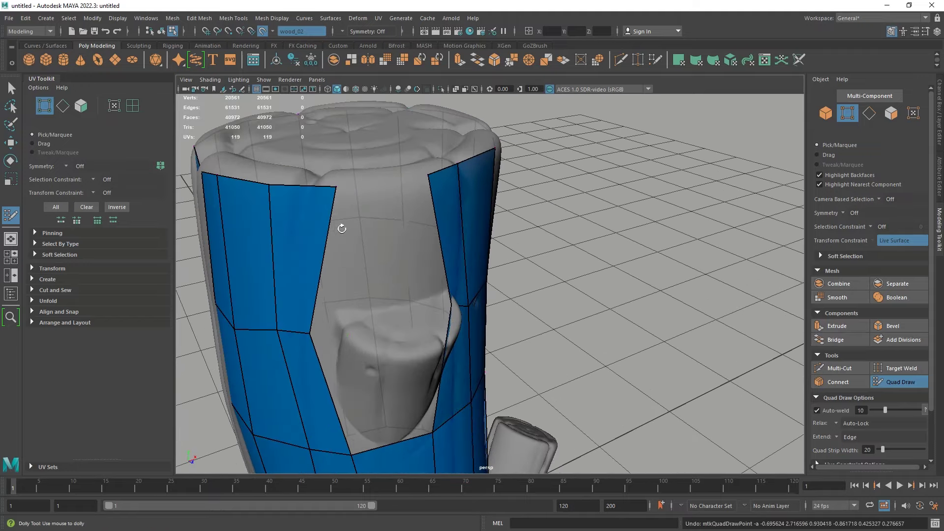
click(361, 196)
click(408, 191)
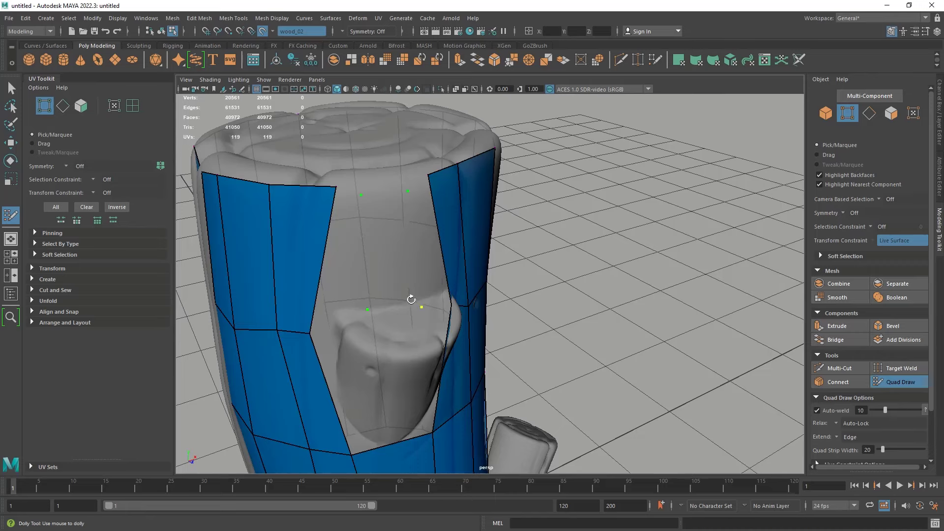
shift+click(391, 266)
mouse_move(391, 266)
alt+middle_down()
mouse_move(403, 285)
mouse_move(343, 270)
mouse_move(406, 221)
alt+middle_up()
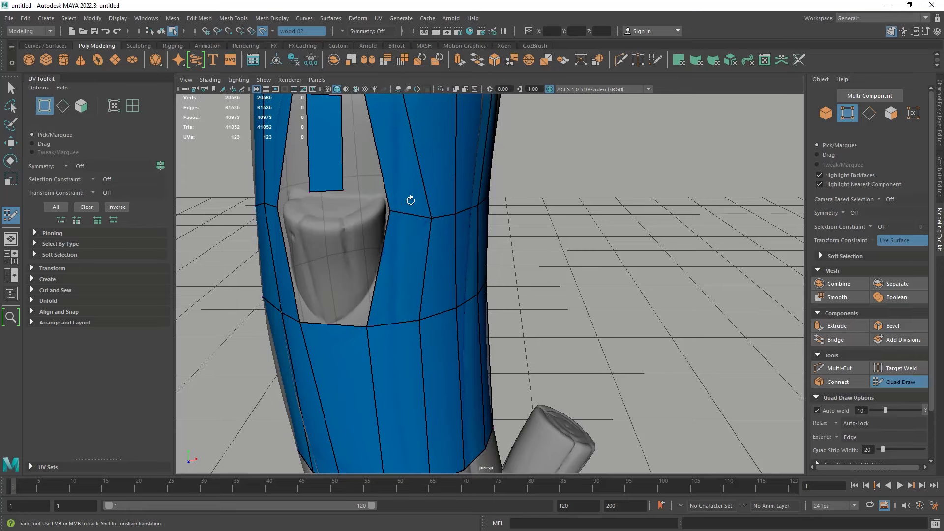
Insert a horizontal edge loop through the band below the stub opening and delete the extra vertical edges directly under the opening.
mouse_move(397, 202)
alt+mouse_down()
mouse_move(431, 266)
mouse_move(462, 262)
mouse_move(436, 248)
mouse_move(444, 251)
alt+mouse_up()
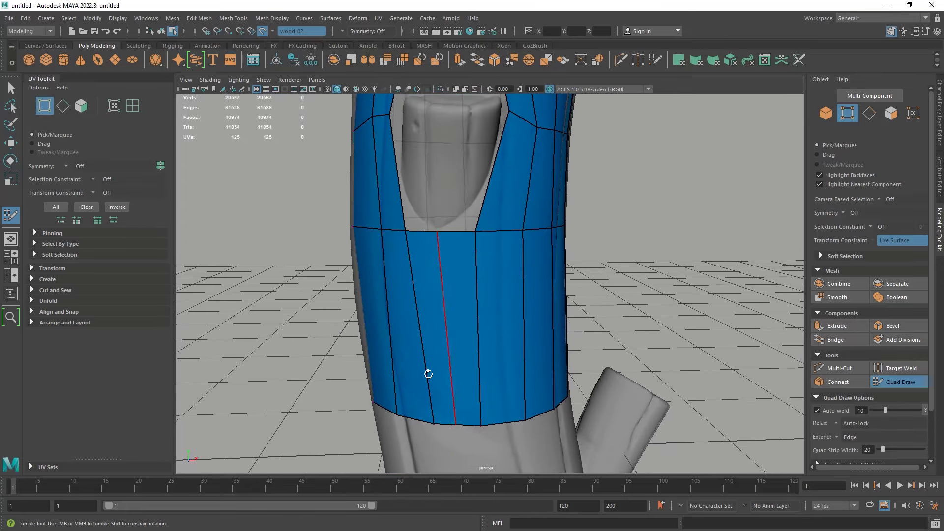
alt+middle_drag(429, 374, 448, 339)
alt+drag(465, 342, 472, 327)
key(ctrl+z)
alt+drag(442, 290, 435, 310)
ctrl+click(435, 311)
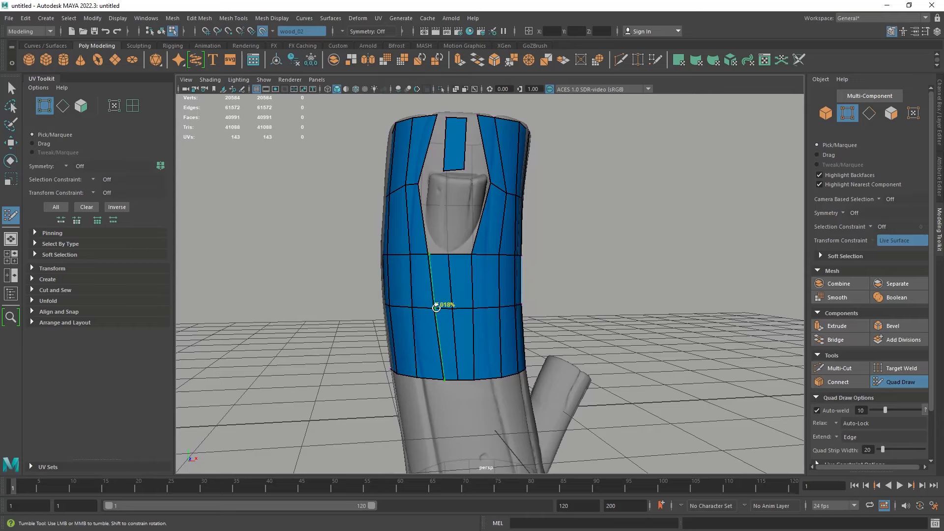
mouse_move(400, 247)
alt+mouse_down()
mouse_move(415, 337)
mouse_move(424, 267)
mouse_move(437, 329)
mouse_move(447, 308)
mouse_move(363, 318)
alt+mouse_up()
ctrl+shift+click(458, 226)
alt+middle_drag(363, 318, 395, 220)
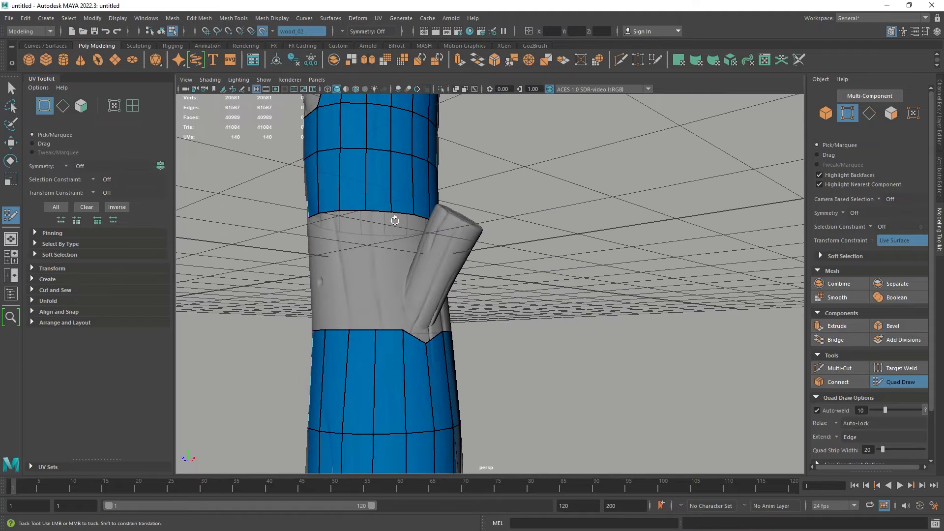
shift+click(369, 247)
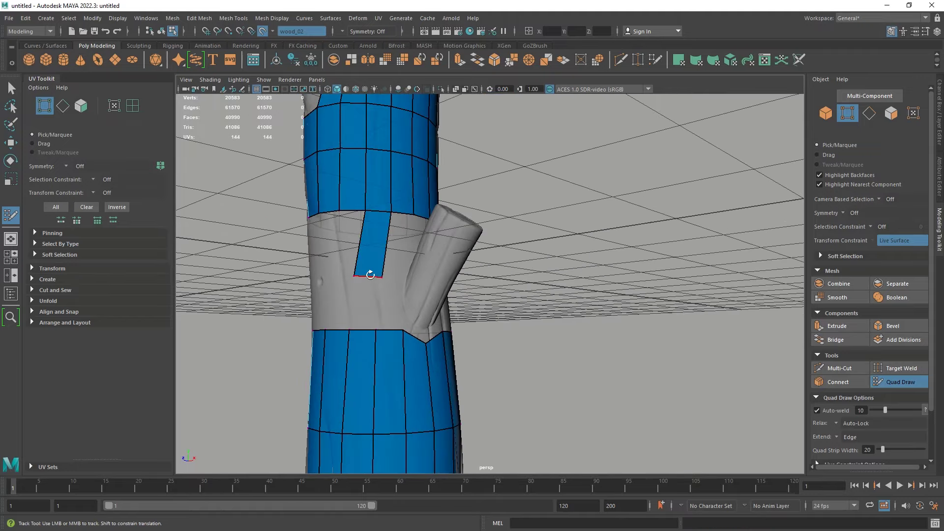
drag(369, 275, 383, 281)
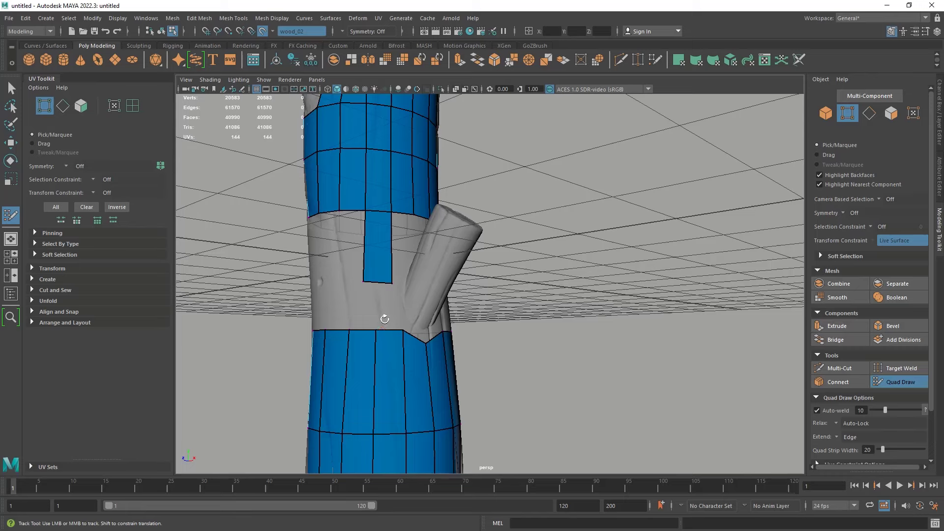
alt+drag(384, 319, 426, 211)
shift+click(408, 240)
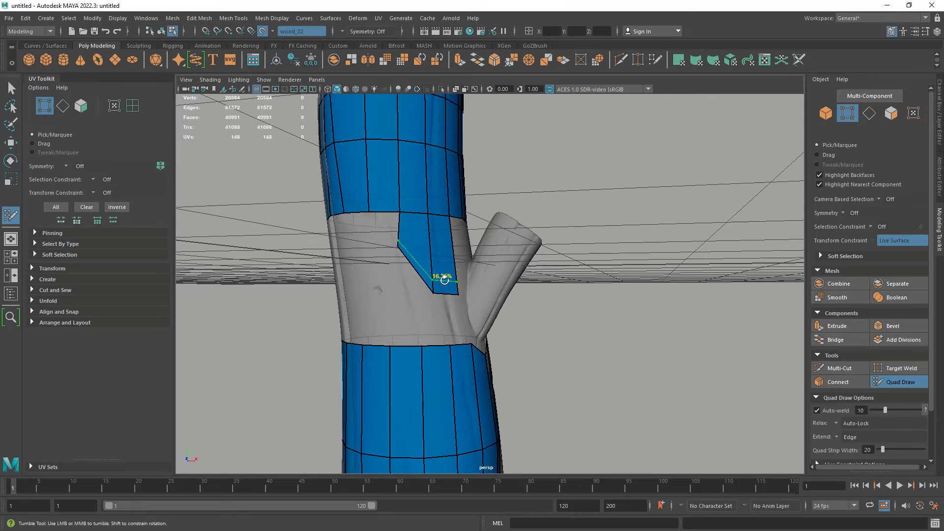
key(ctrl+z)
key(ctrl+z)
key(ctrl+z)
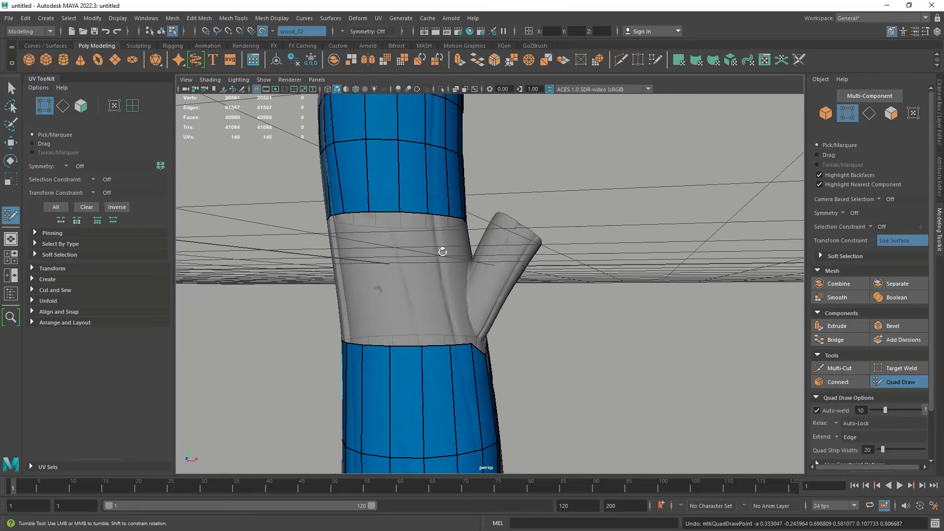
Select a facing pair of border edges above and below the gap near the branch and add one division to each.
key(w)
click(438, 214)
shift+click(404, 216)
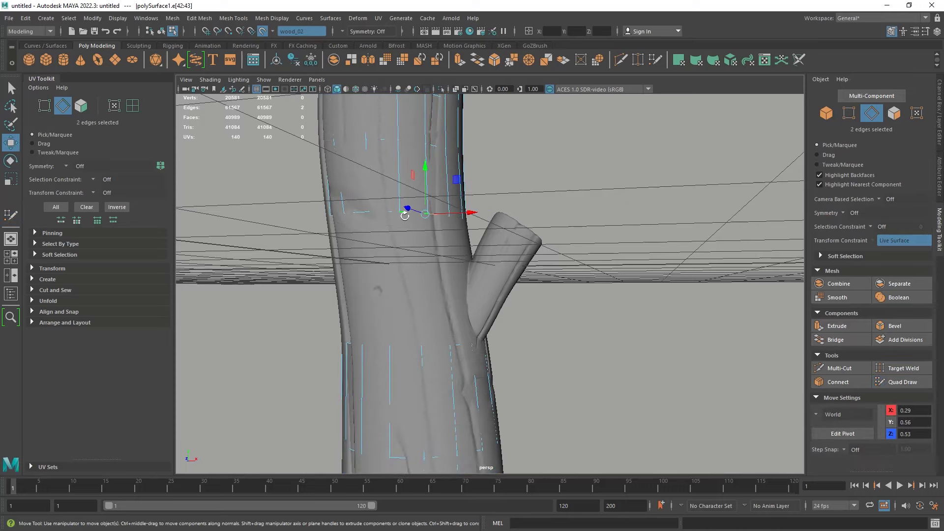
alt+drag(441, 233, 416, 241)
click(556, 223)
click(409, 220)
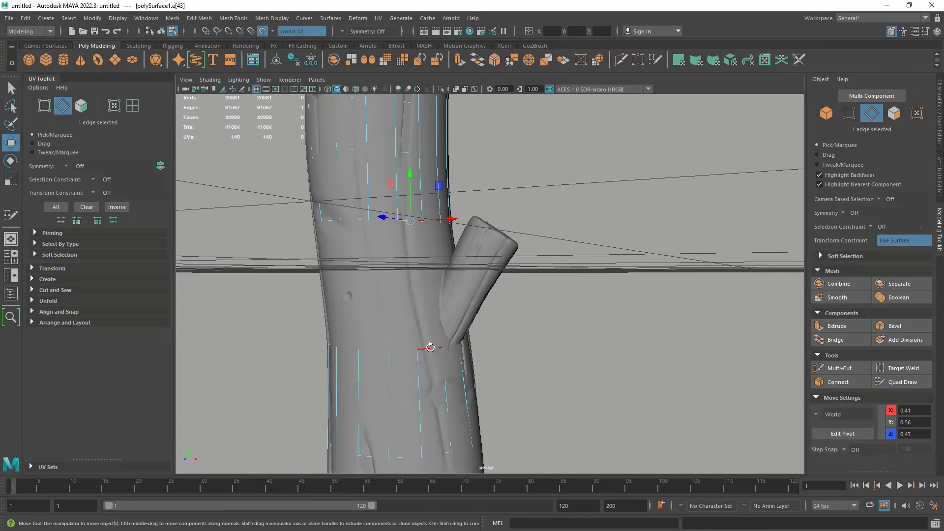
shift+right_drag(456, 319, 444, 429)
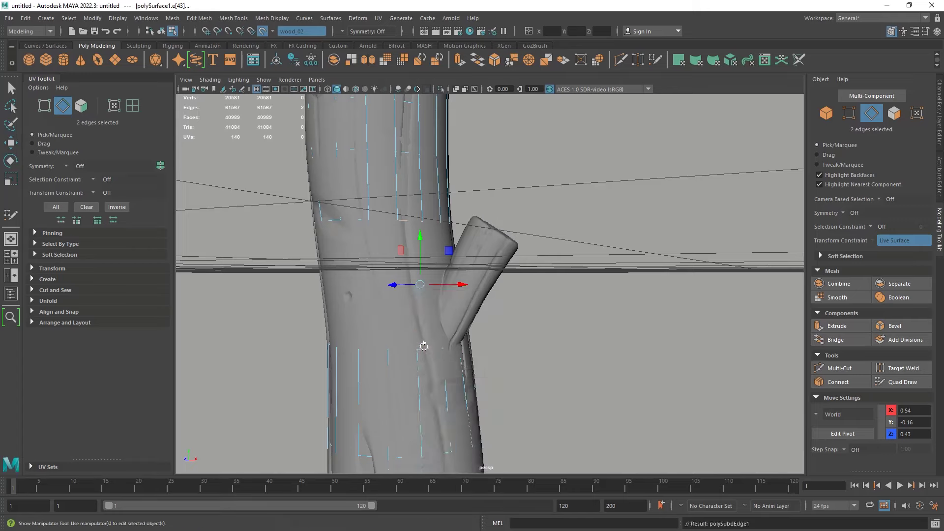
alt+drag(423, 343, 454, 372)
Select more border edges along both sides of the gap and add one division to each of them.
key(w)
click(439, 374)
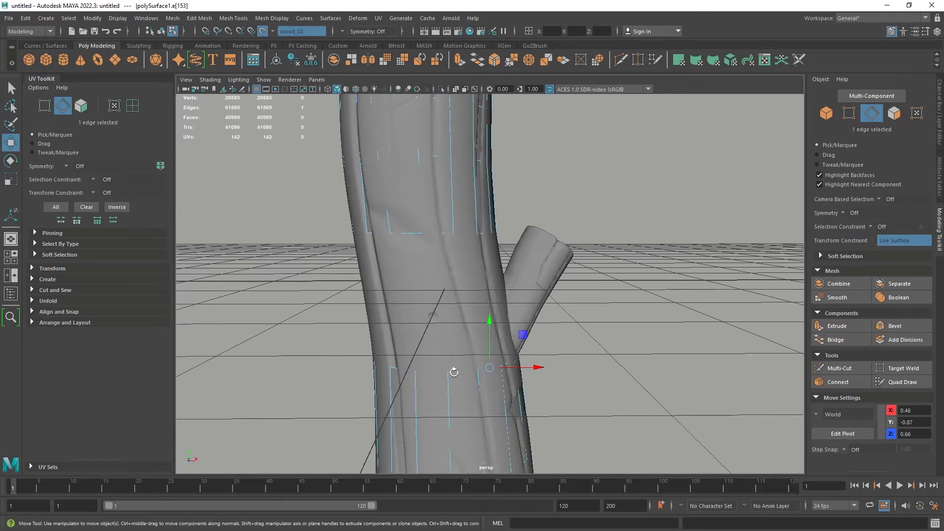
shift+double_click(408, 369)
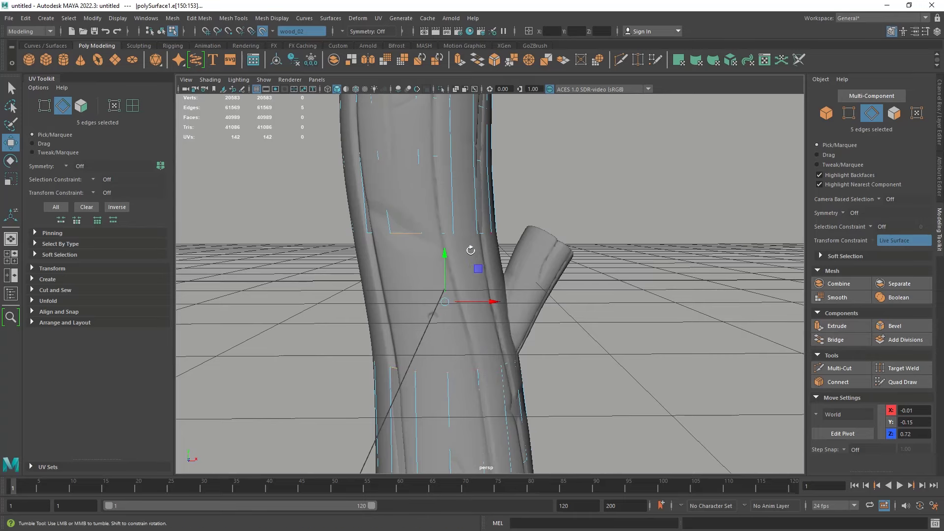
alt+drag(471, 243, 417, 247)
key(g)
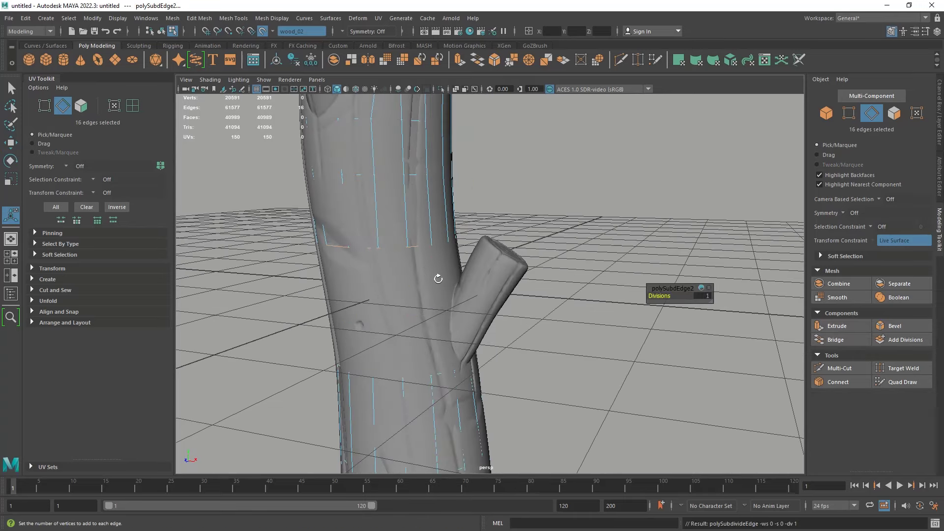
click(907, 382)
alt+drag(456, 305, 429, 304)
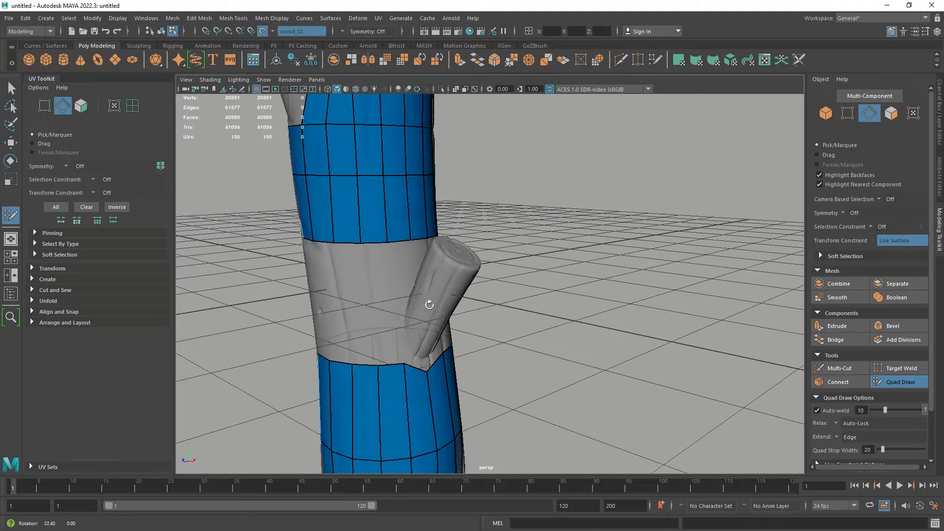
key(w)
click(402, 238)
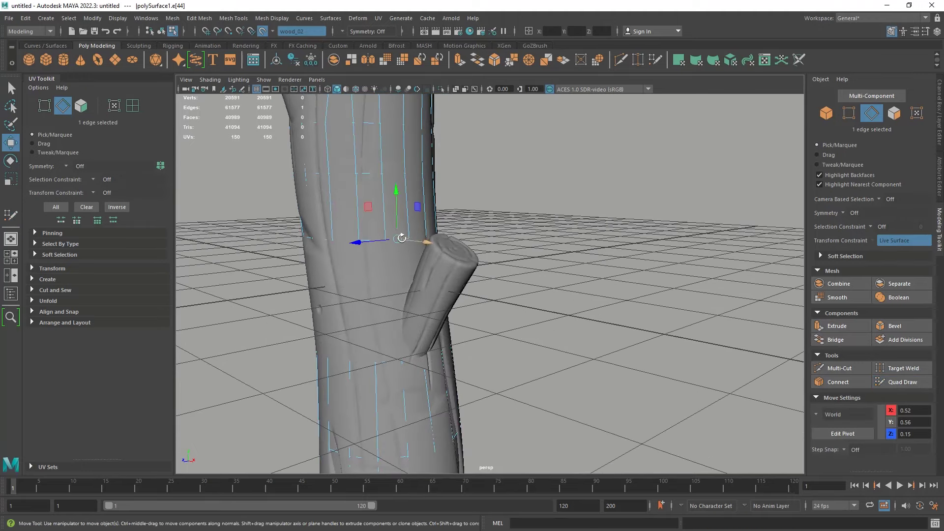
drag(397, 219, 359, 248)
click(367, 240)
drag(404, 334, 378, 303)
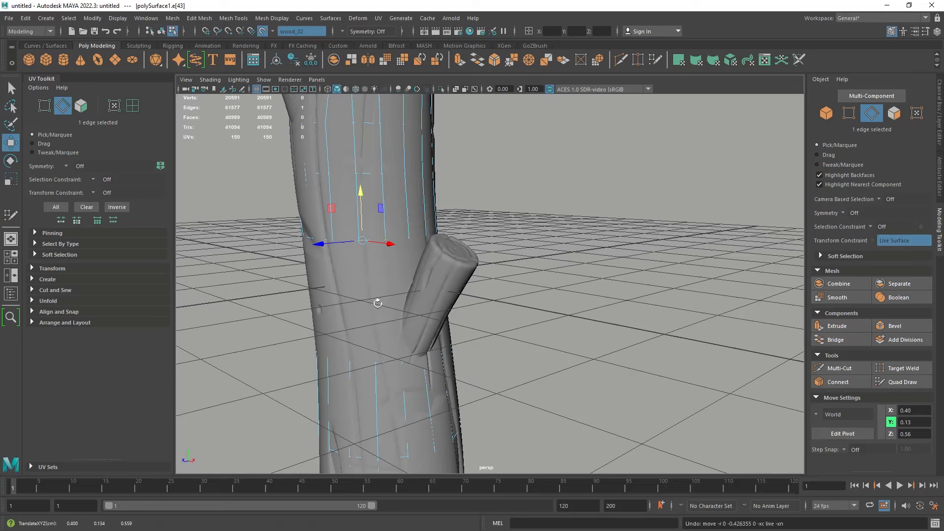
With Quad Draw, weld the extra border vertices above the gap beside the branch into their neighbouring vertices.
click(900, 382)
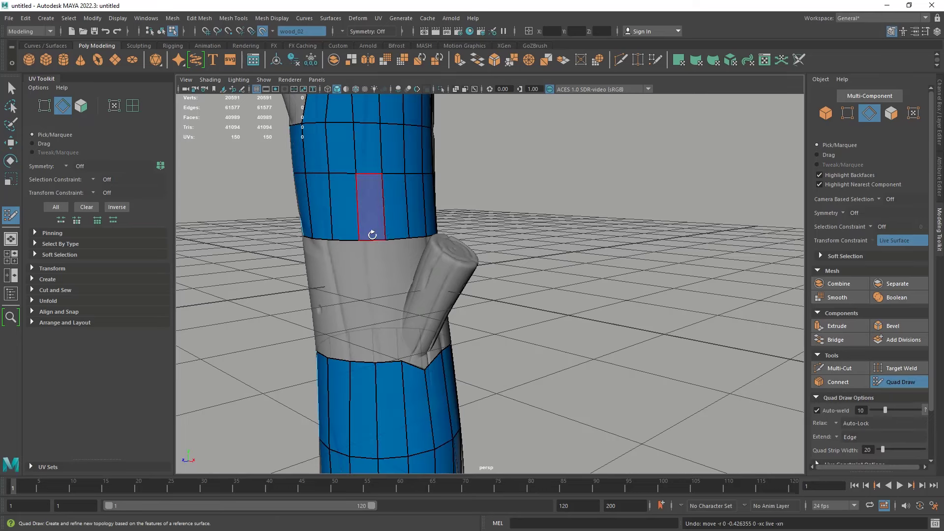
key(w)
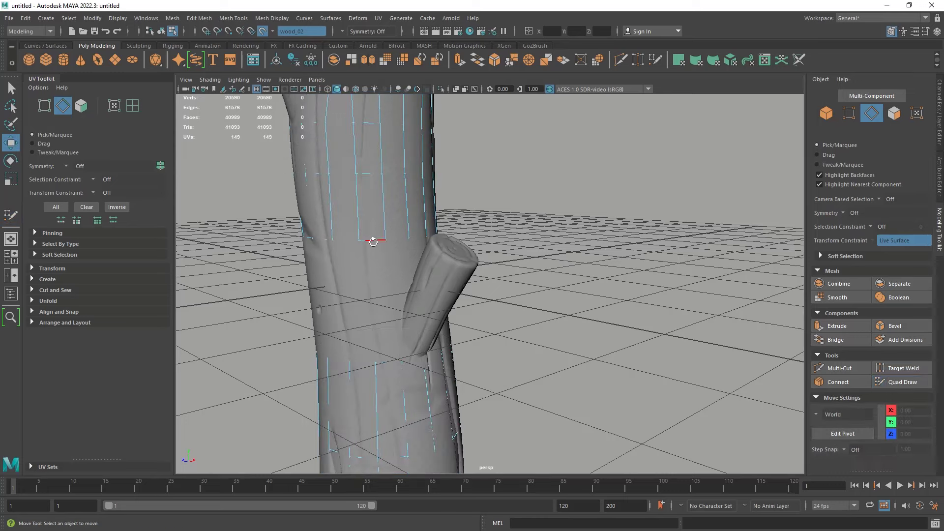
click(900, 382)
scroll(284, 214, up, 3)
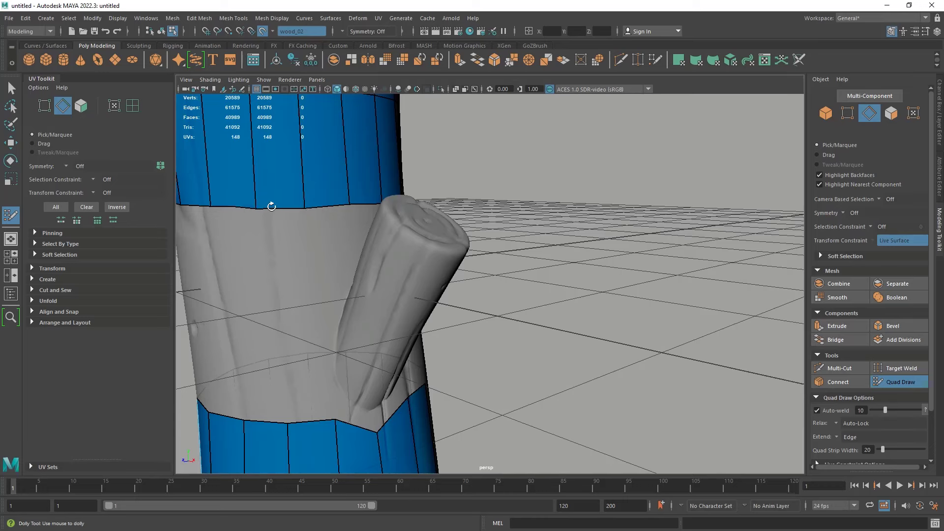
key(ctrl+z)
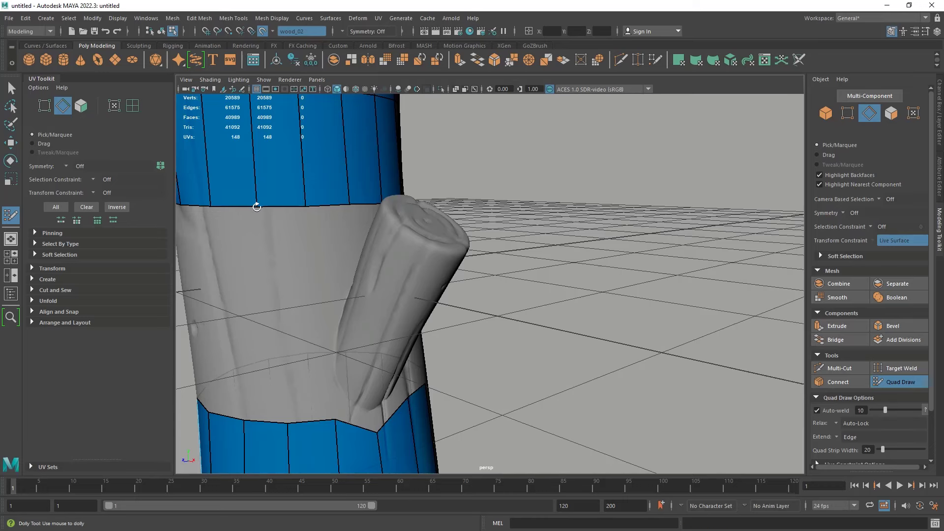
alt+drag(256, 207, 290, 230)
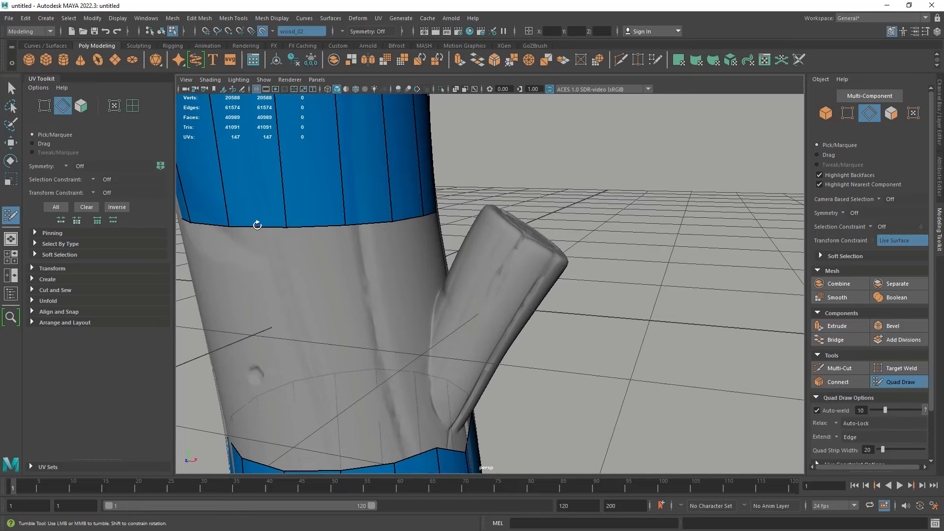
mouse_move(374, 238)
alt+middle_down()
mouse_move(392, 236)
mouse_move(453, 187)
alt+middle_up()
Show the view in wireframe, isolate the low-poly retopology mesh and switch it to vertex selection.
key(w)
right_drag(522, 212, 551, 189)
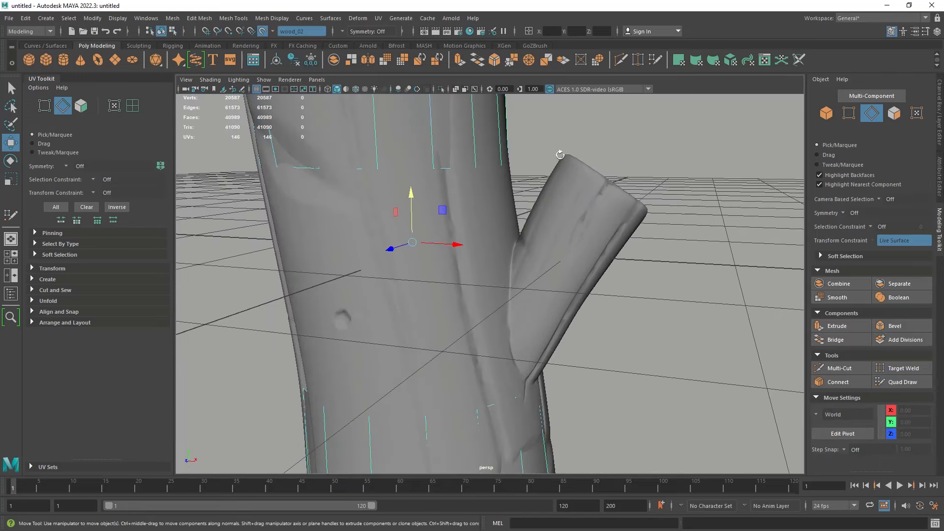
key(4)
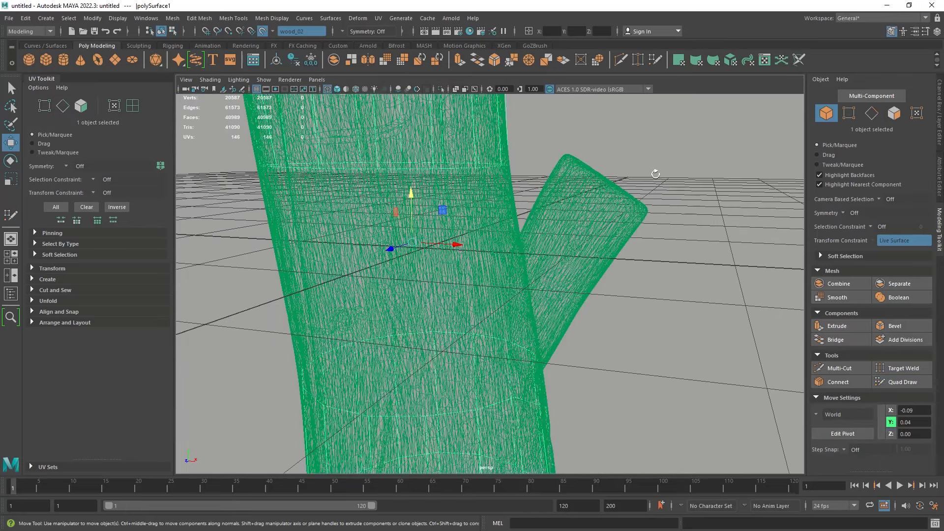
right_drag(648, 174, 447, 102)
click(442, 89)
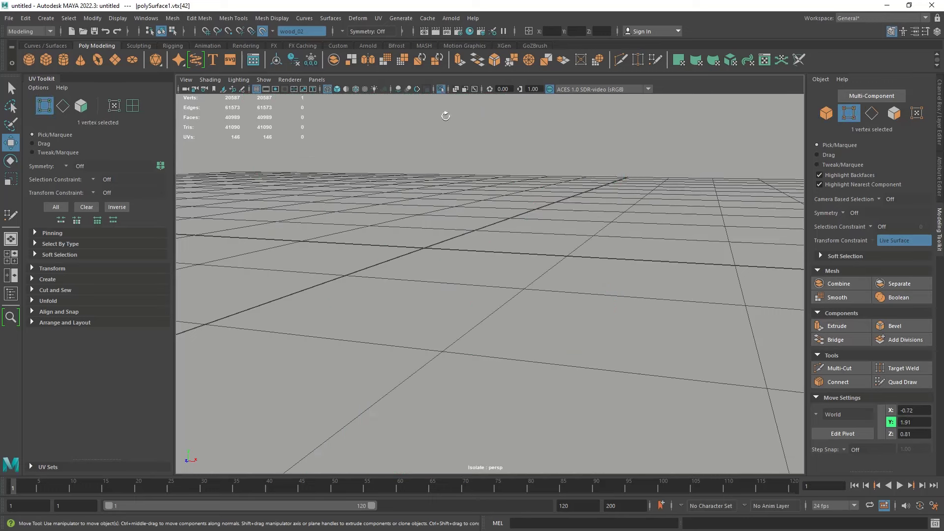
click(441, 89)
right_drag(518, 171, 439, 85)
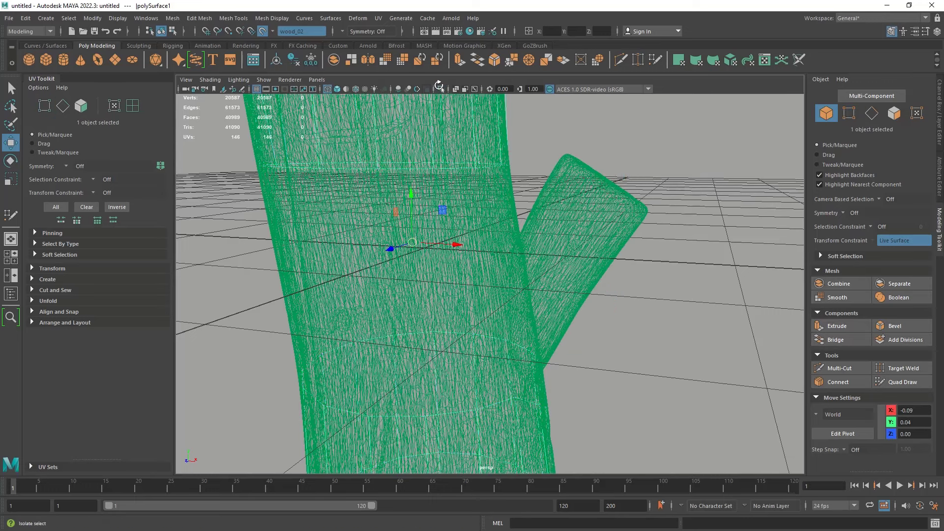
click(439, 88)
right_drag(560, 198, 422, 161)
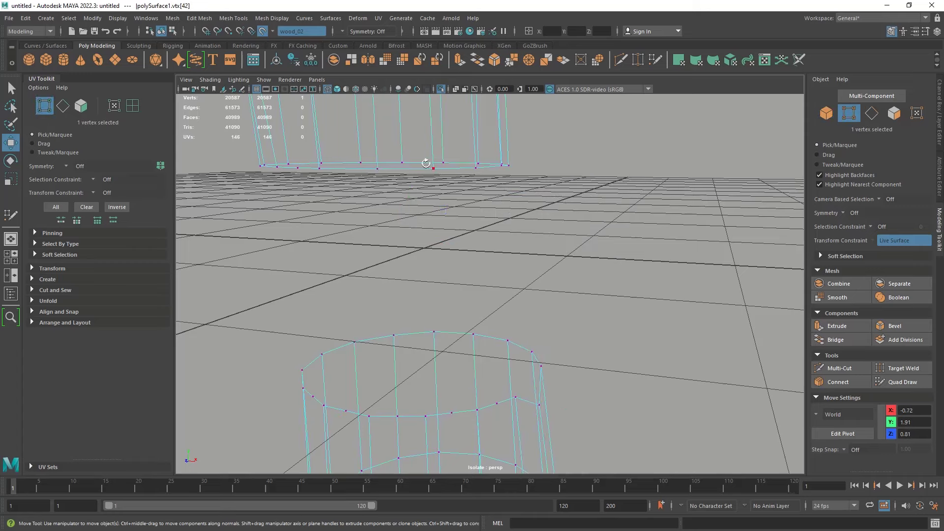
Select the five extra mid-edge vertices along the far border below the gap and delete them.
alt+drag(422, 161, 361, 197)
alt+drag(508, 357, 503, 298)
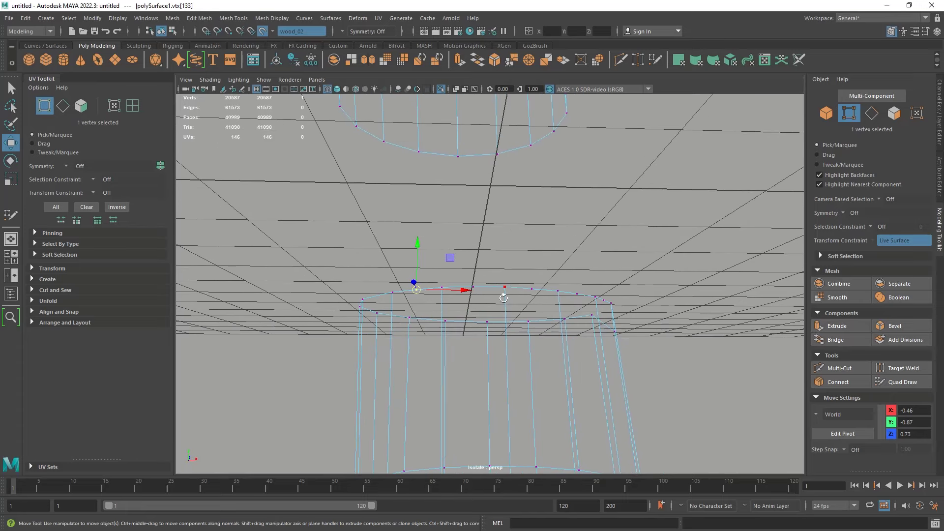
shift+click(536, 286)
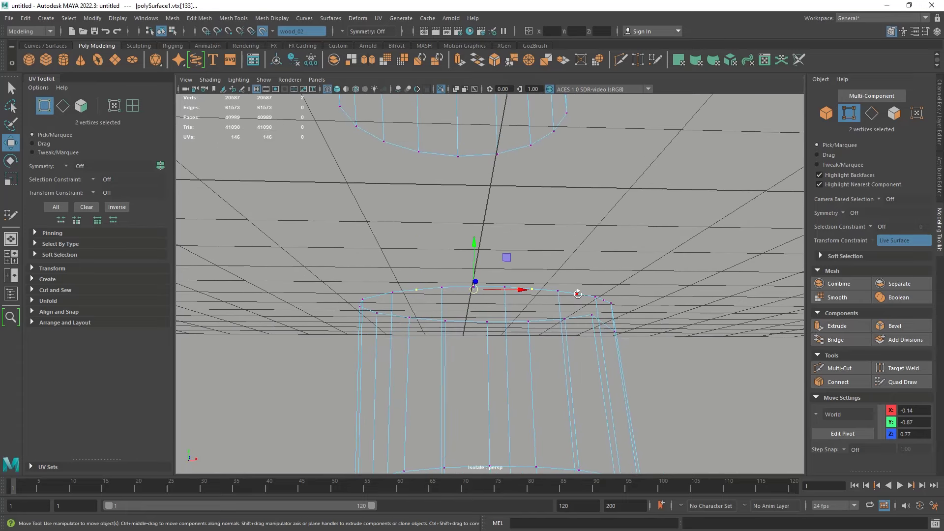
click(577, 294)
shift+click(532, 289)
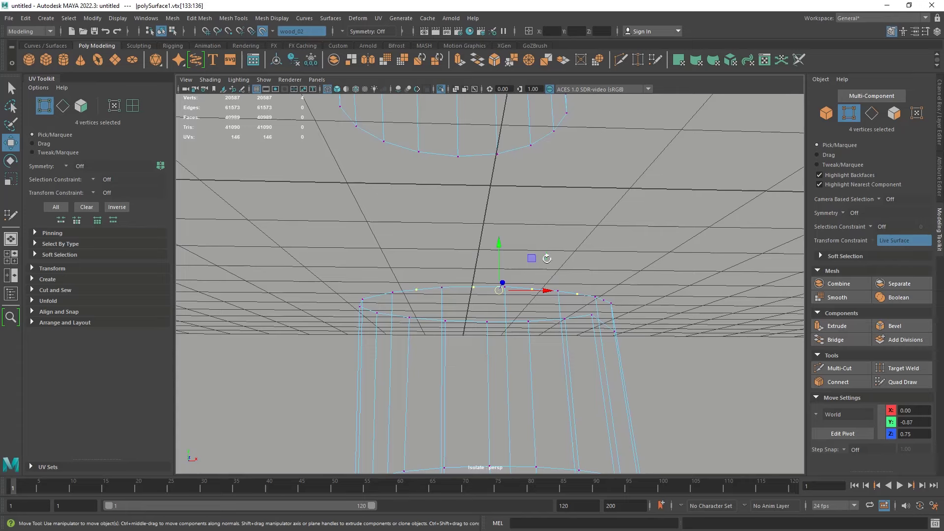
alt+drag(547, 259, 531, 299)
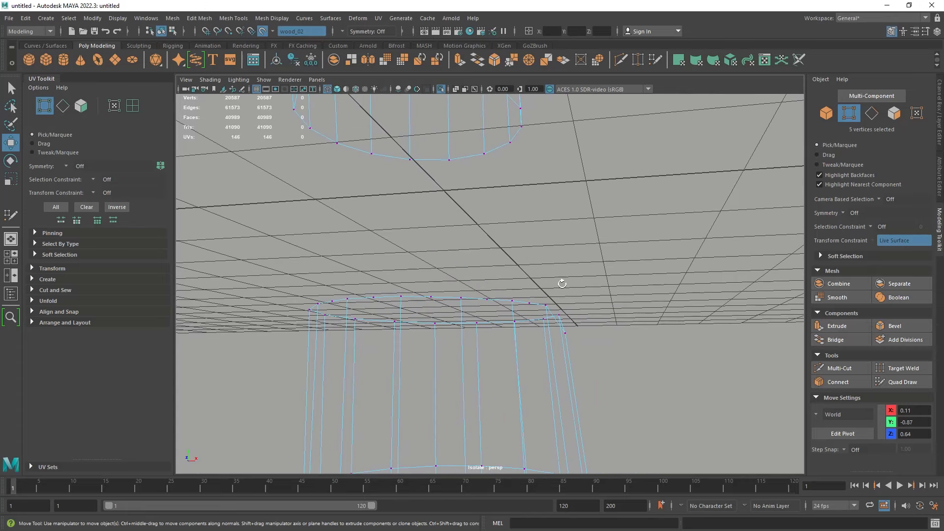
key(ctrl+z)
key(Delete)
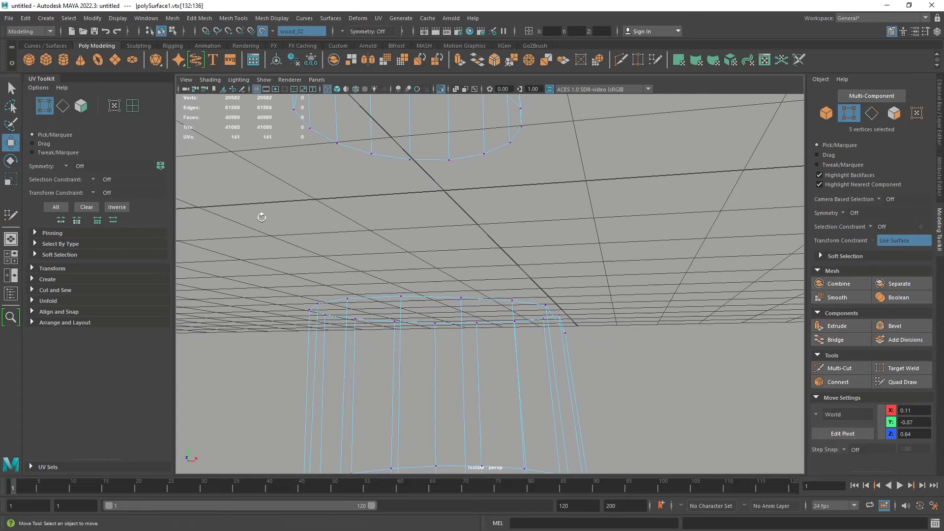
Delete the remaining extra vertex on the border ring above the gap.
alt+drag(564, 179, 571, 229)
click(387, 238)
key(Delete)
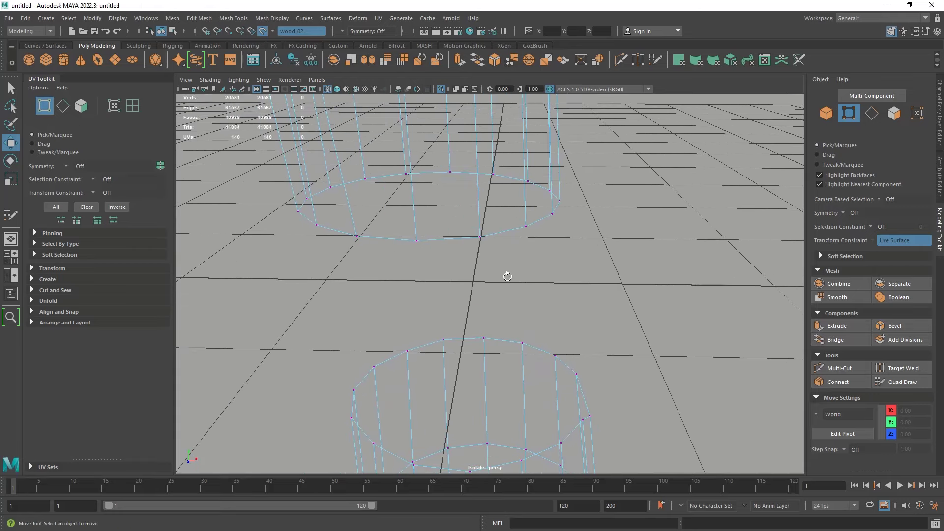
alt+drag(506, 274, 457, 97)
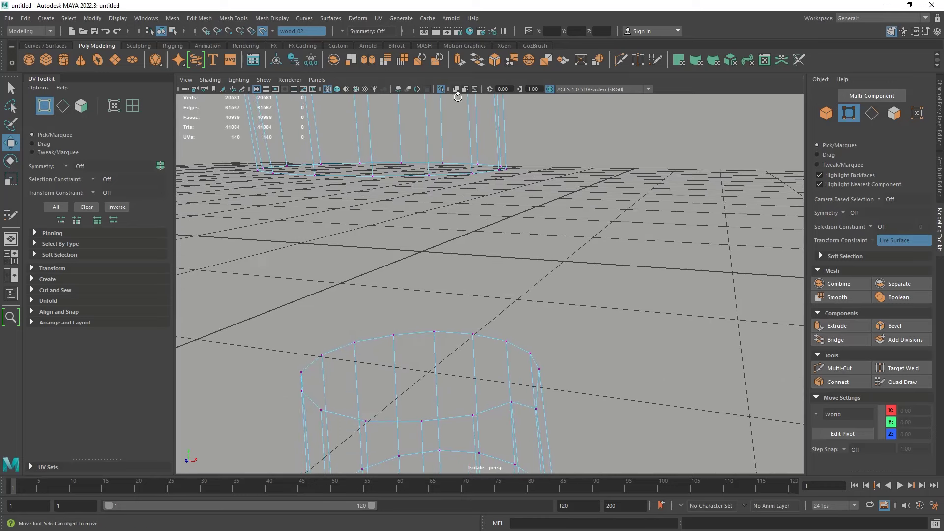
alt+drag(439, 196, 512, 243)
right_drag(517, 237, 518, 211)
click(433, 216)
shift+click(469, 422)
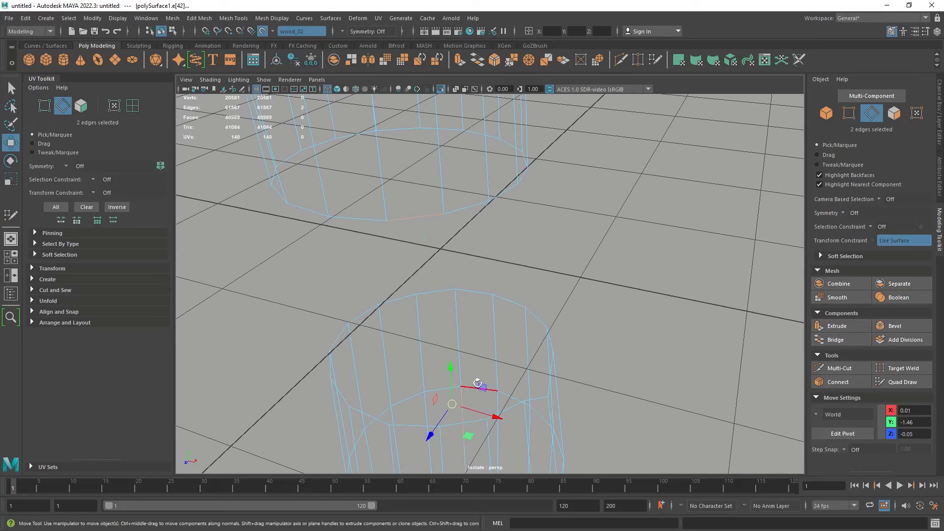
shift+right_drag(477, 376, 474, 367)
key(ctrl+z)
key(w)
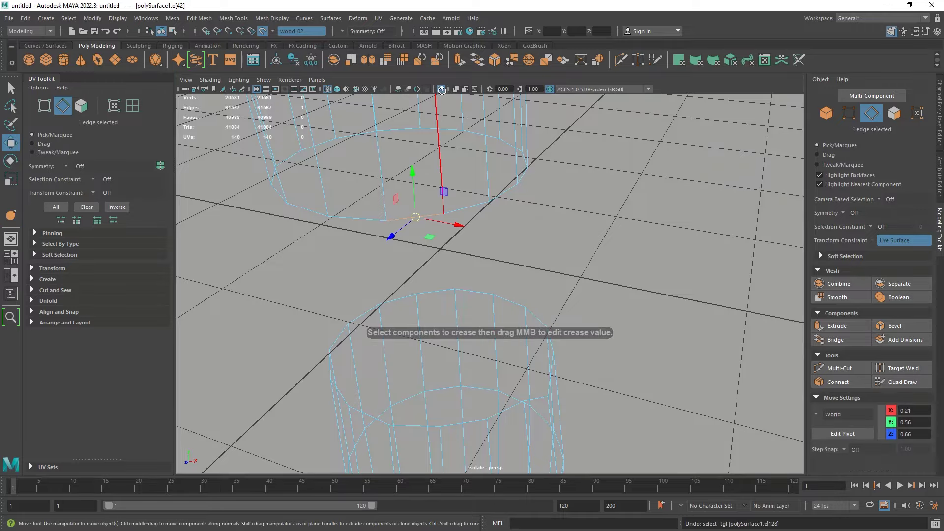
Leave isolation, bridge the facing border edges above and below the gap beside the branch, and return to Quad Draw.
click(441, 89)
alt+drag(459, 180, 416, 148)
click(415, 147)
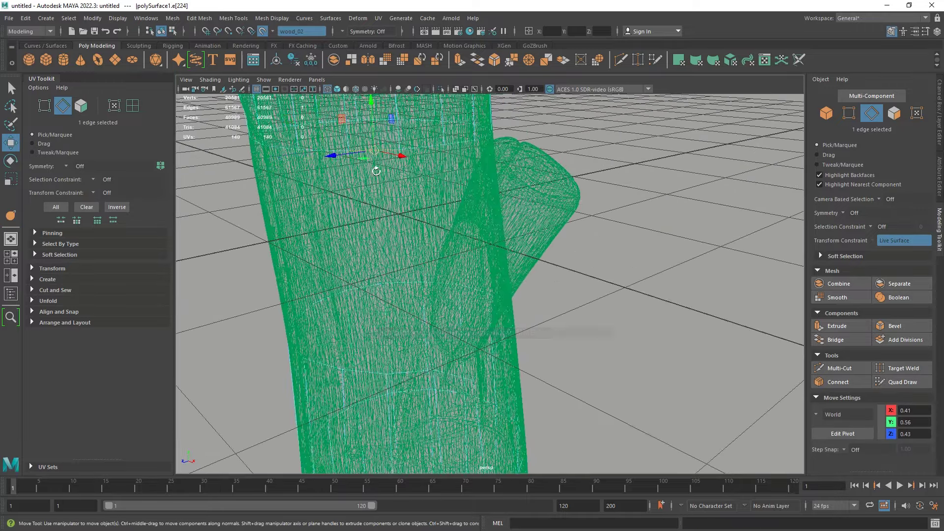
shift+click(401, 373)
shift+right_drag(402, 338, 392, 457)
alt+drag(439, 323, 446, 320)
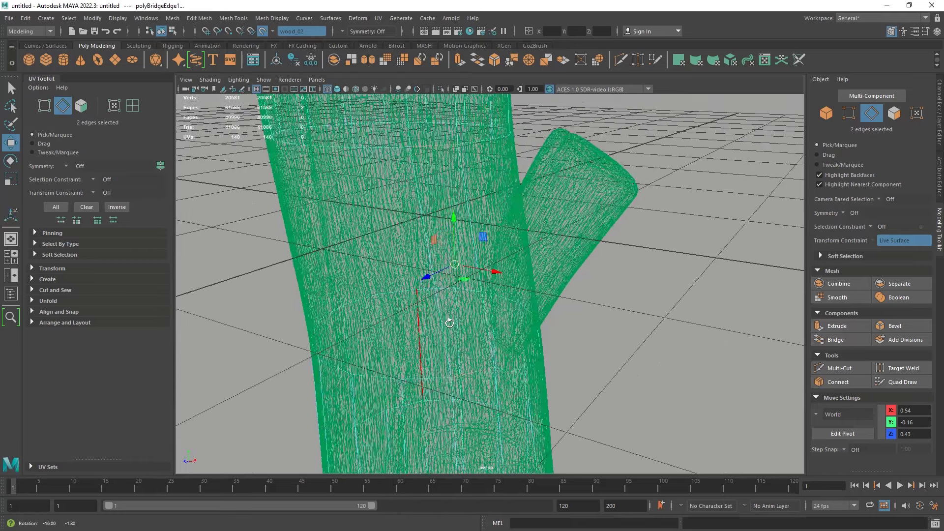
alt+drag(457, 380, 468, 376)
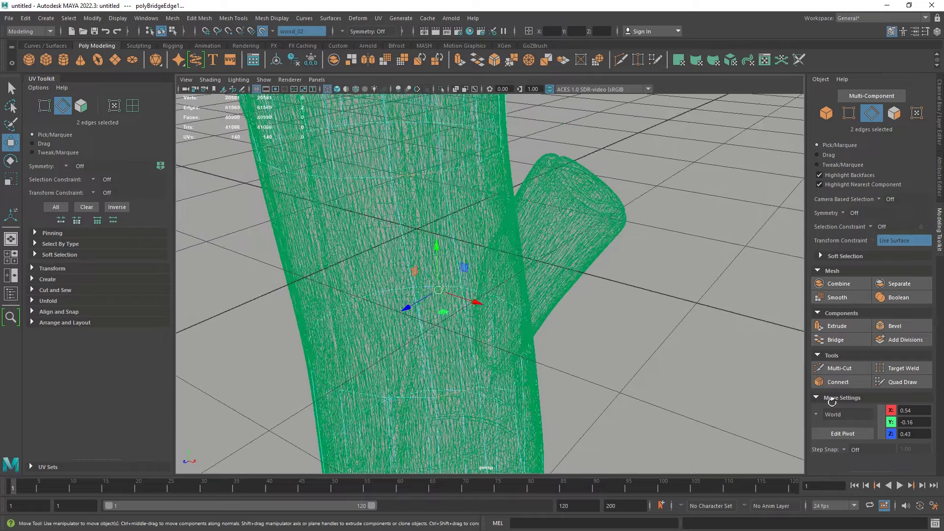
click(894, 382)
Delete the bridged face beside the branch with Quad Draw and undo the deletion.
mouse_move(338, 98)
alt+mouse_down()
mouse_move(449, 221)
mouse_move(451, 359)
mouse_move(441, 348)
mouse_move(451, 346)
mouse_move(373, 333)
alt+mouse_up()
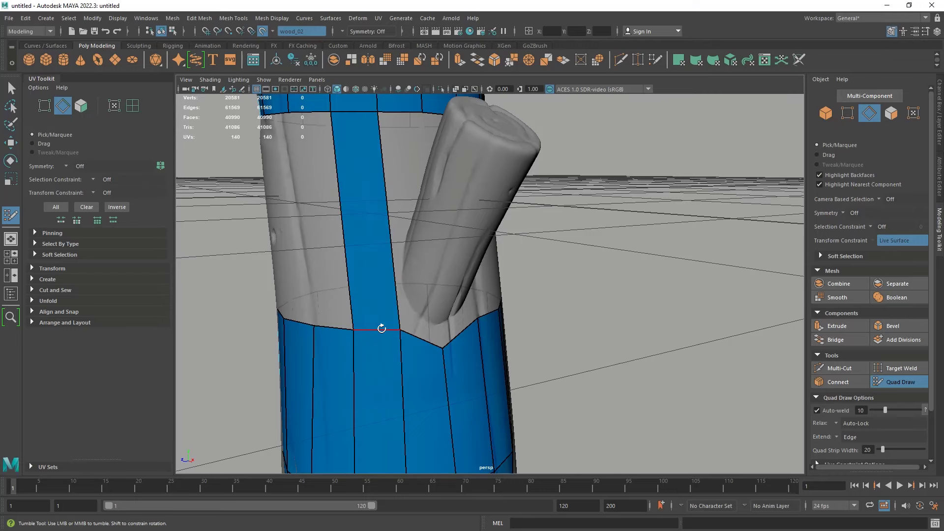
alt+drag(358, 333, 418, 281)
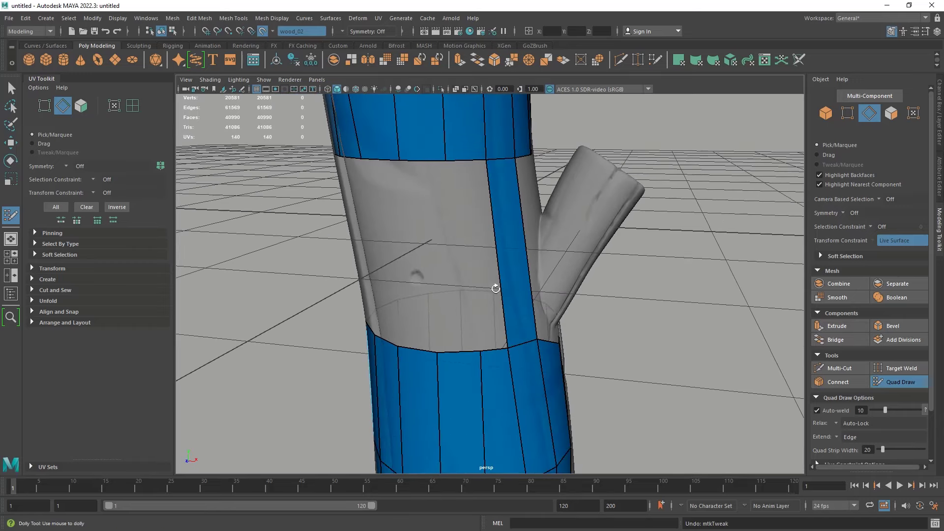
alt+drag(493, 287, 462, 295)
ctrl+shift+click(460, 297)
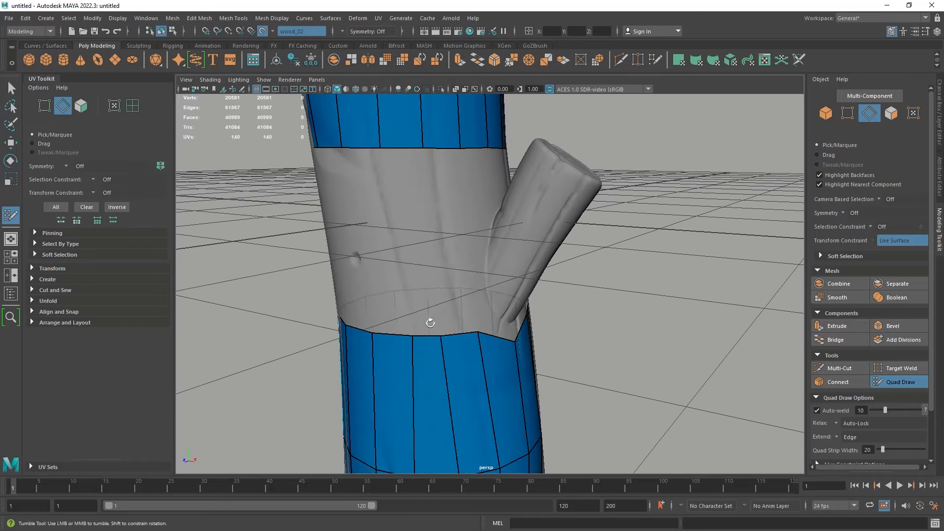
key(ctrl+z)
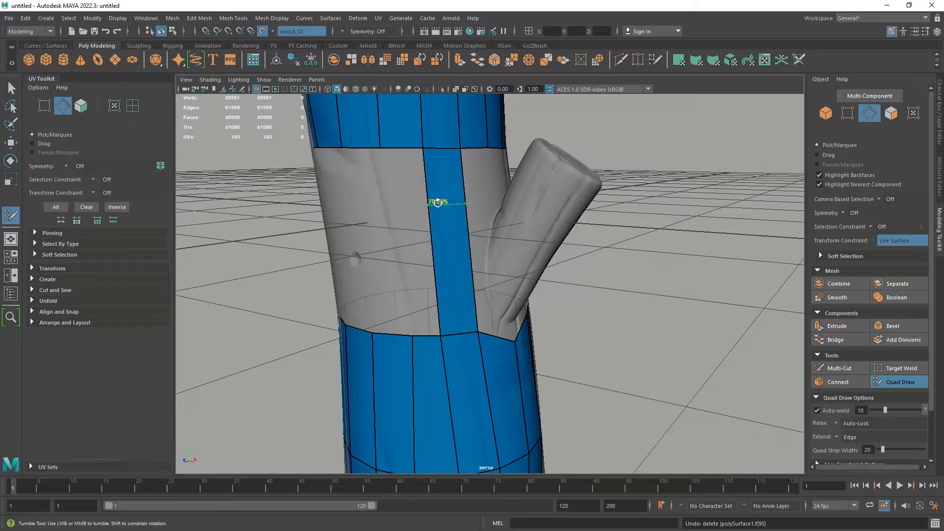
On the other side of the branch, fill the gap with quads joining the upper and lower borders in Quad Draw.
alt+drag(404, 151, 445, 201)
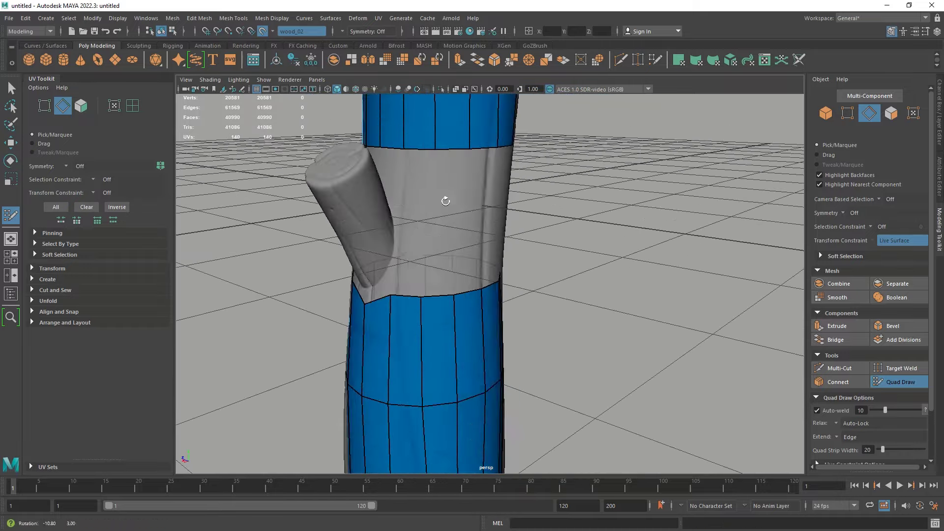
shift+click(418, 176)
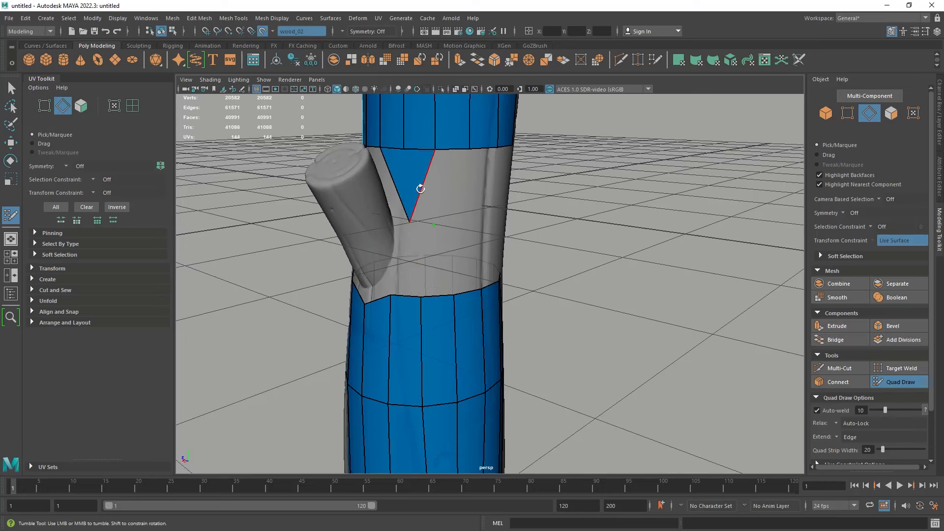
key(ctrl+z)
shift+click(425, 185)
drag(424, 223, 444, 265)
shift+click(445, 266)
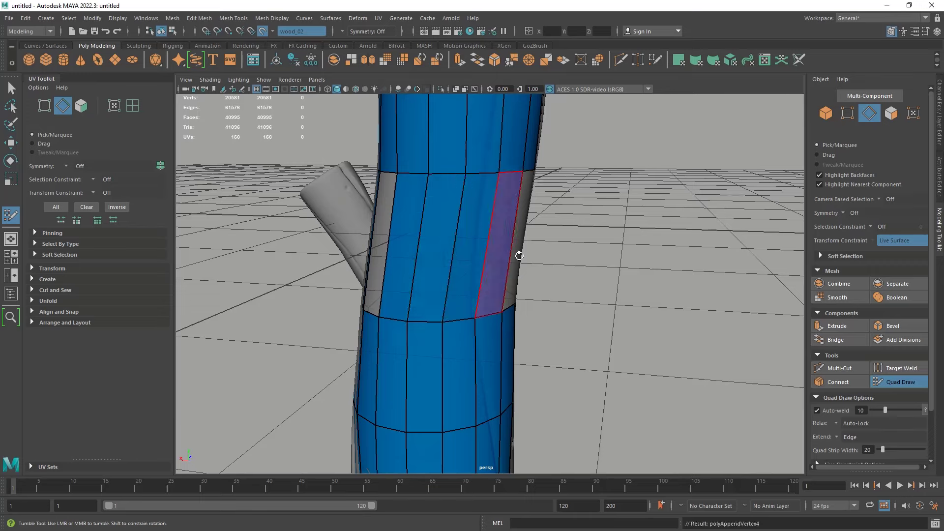
Extend quads across the gap around the back of the trunk, welding them to the upper and lower borders in Quad Draw.
alt+drag(519, 256, 458, 261)
alt+middle_drag(457, 261, 371, 283)
drag(415, 193, 413, 333)
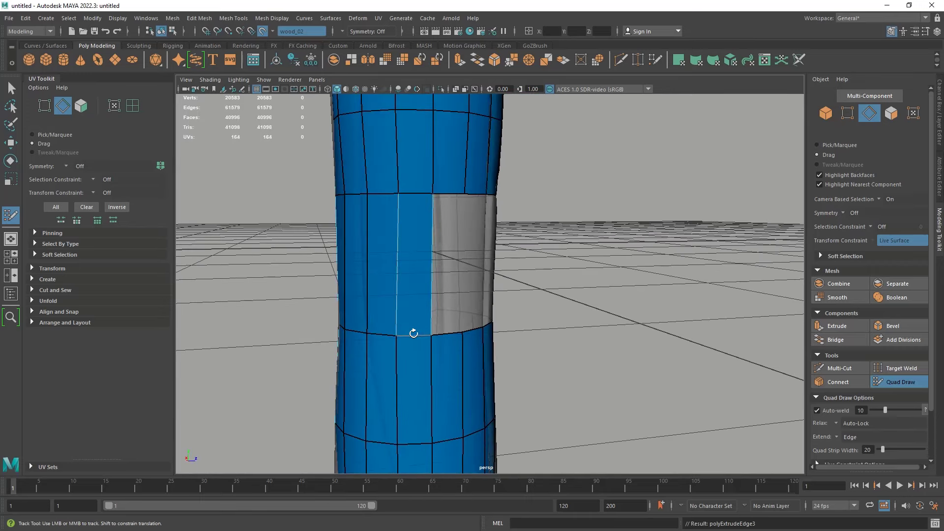
alt+drag(449, 301, 415, 316)
drag(445, 199, 450, 325)
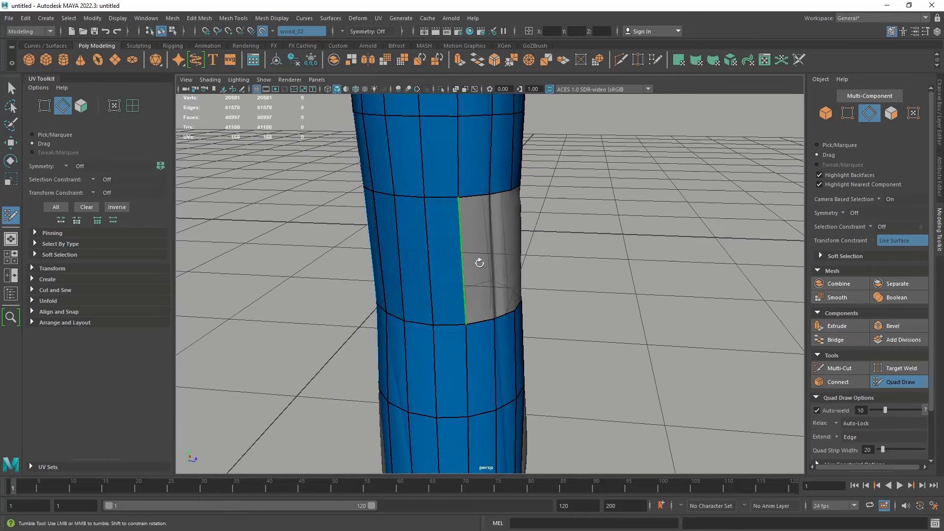
alt+drag(479, 263, 476, 204)
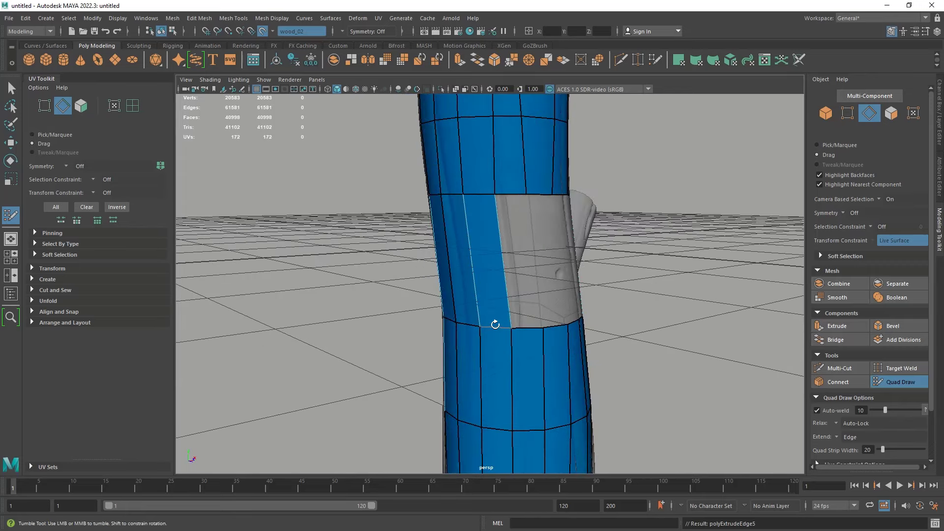
Continue the row of gap-filling quads around the trunk toward the other side of the branch.
alt+drag(495, 324, 516, 270)
alt+middle_drag(516, 270, 421, 252)
drag(428, 270, 437, 369)
alt+drag(468, 331, 461, 245)
drag(465, 286, 479, 368)
alt+drag(479, 368, 497, 234)
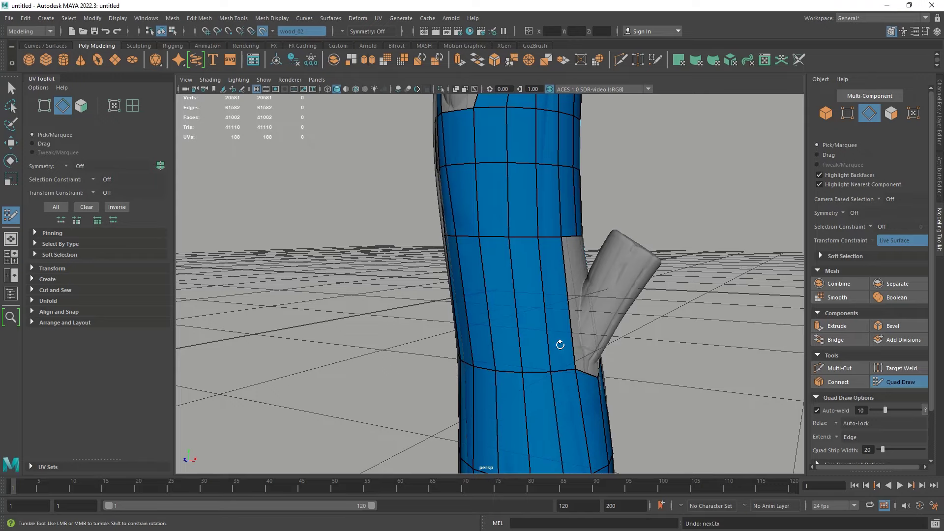
Insert horizontal edge loops along the lower trunk, near its base and across the middle of the tall gap quads.
alt+drag(560, 345, 531, 419)
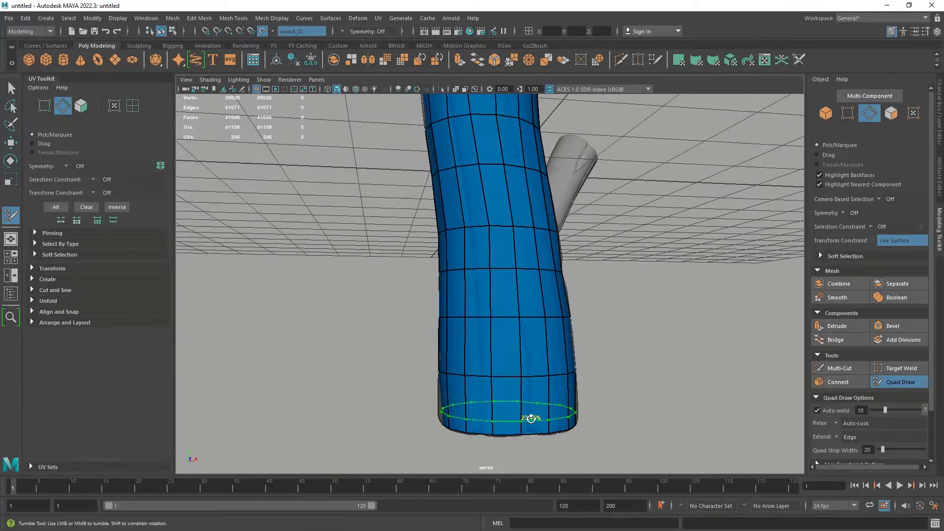
alt+drag(587, 372, 567, 350)
alt+middle_drag(567, 349, 531, 212)
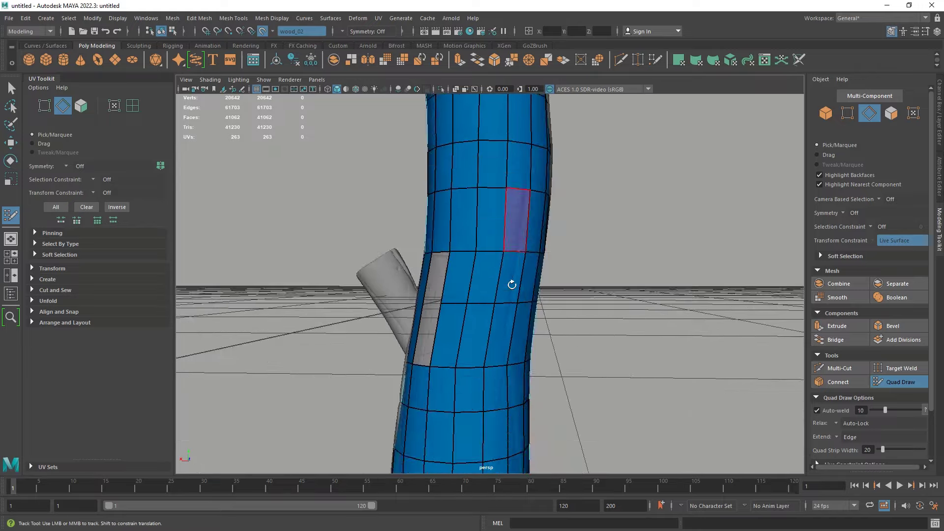
Fill the remaining spaces beside and above the branch with quads, leaving an opening where the branch meets the trunk.
alt+drag(512, 285, 506, 261)
alt+right_drag(506, 261, 456, 218)
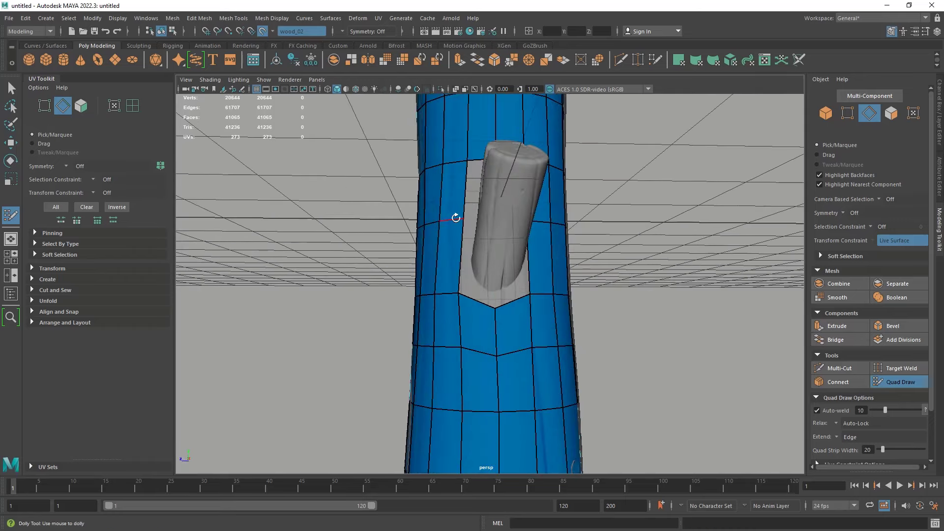
alt+drag(471, 218, 531, 266)
mouse_move(546, 288)
alt+mouse_down()
mouse_move(544, 338)
mouse_move(436, 275)
mouse_move(432, 257)
mouse_move(419, 268)
mouse_move(400, 261)
alt+mouse_up()
shift+click(555, 311)
key(ctrl+z)
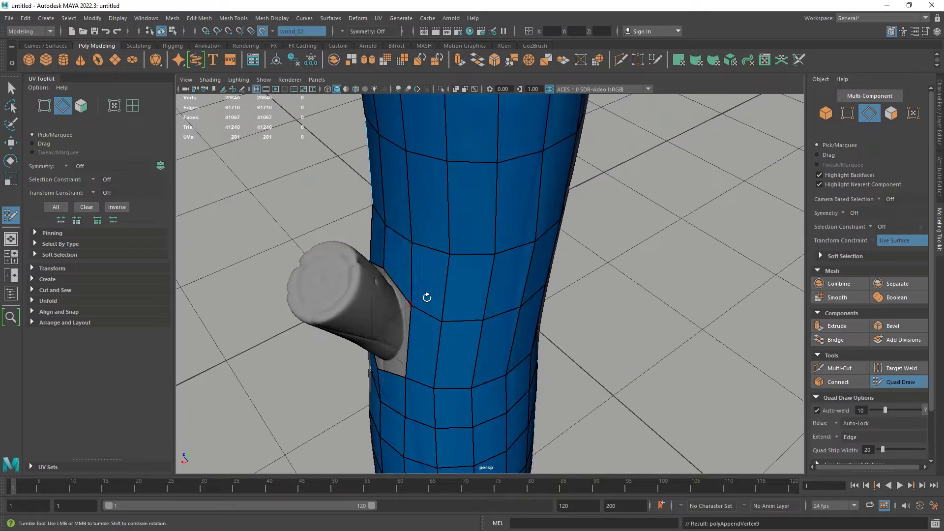
Insert a horizontal edge loop around the trunk through the middle of the branch opening.
mouse_move(427, 297)
alt+mouse_down()
mouse_move(507, 268)
mouse_move(552, 289)
mouse_move(455, 276)
mouse_move(502, 193)
alt+mouse_up()
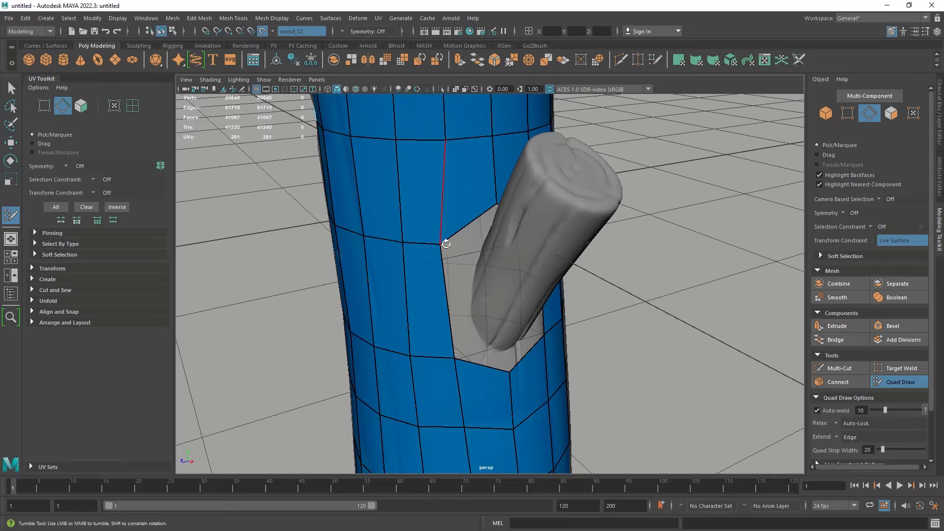
mouse_move(508, 351)
alt+mouse_down()
mouse_move(467, 253)
mouse_move(526, 274)
mouse_move(432, 221)
mouse_move(439, 238)
mouse_move(424, 241)
alt+mouse_up()
ctrl+click(480, 257)
mouse_move(419, 283)
alt+mouse_down()
mouse_move(452, 258)
mouse_move(462, 265)
mouse_move(466, 228)
alt+mouse_up()
Extrude the border edges of the branch opening, scale them inward, and return to Quad Draw.
key(w)
right_drag(468, 228, 462, 177)
double_click(461, 231)
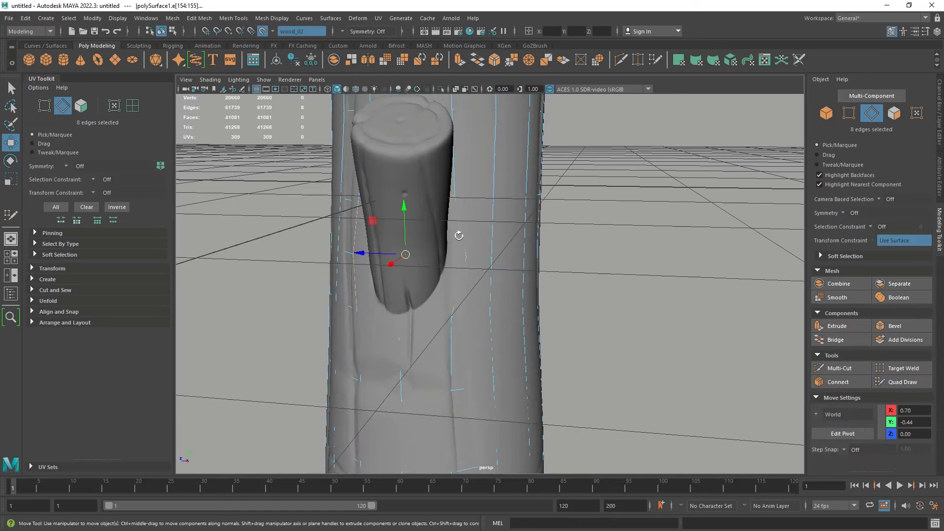
key(ctrl+e)
key(w)
key(r)
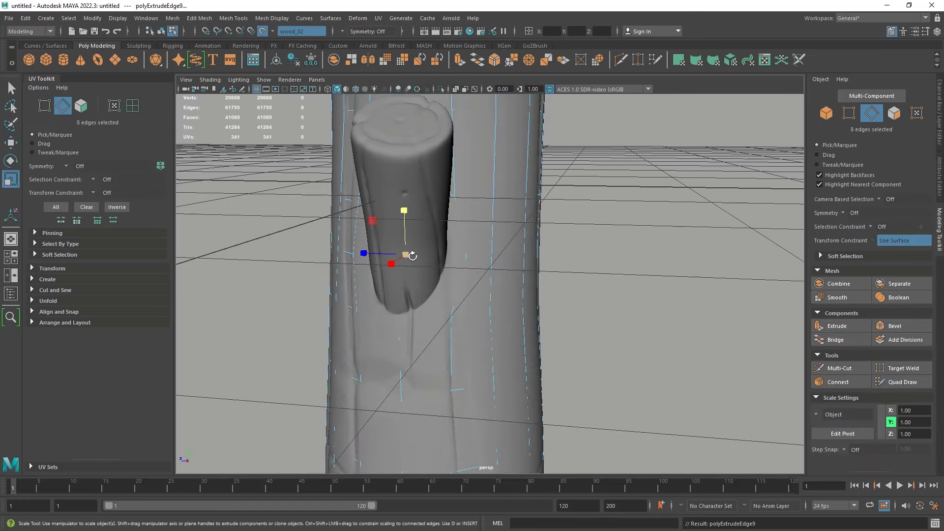
drag(407, 255, 400, 258)
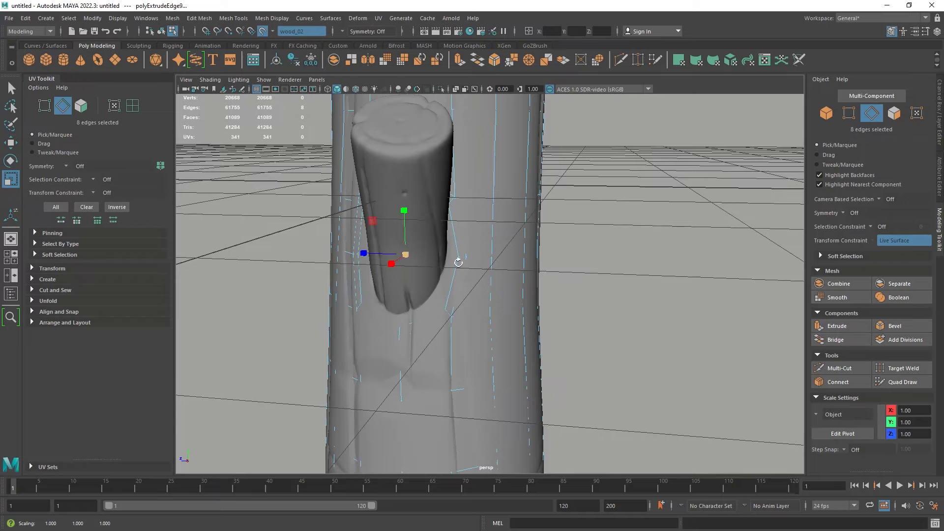
alt+drag(458, 262, 774, 384)
click(894, 382)
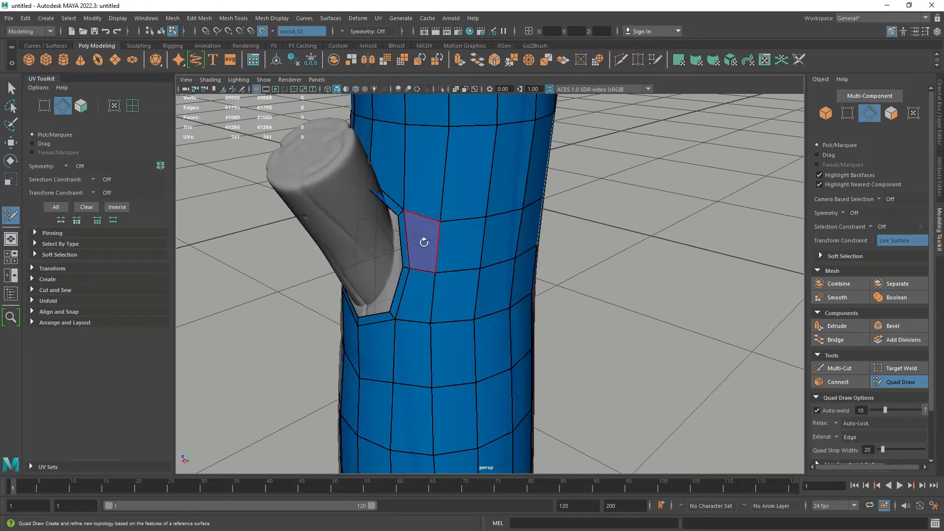
Adjust the extruded ring's vertices to follow the base of the branch in Quad Draw.
mouse_move(421, 242)
alt+mouse_down()
mouse_move(394, 259)
mouse_move(464, 236)
mouse_move(420, 312)
alt+mouse_up()
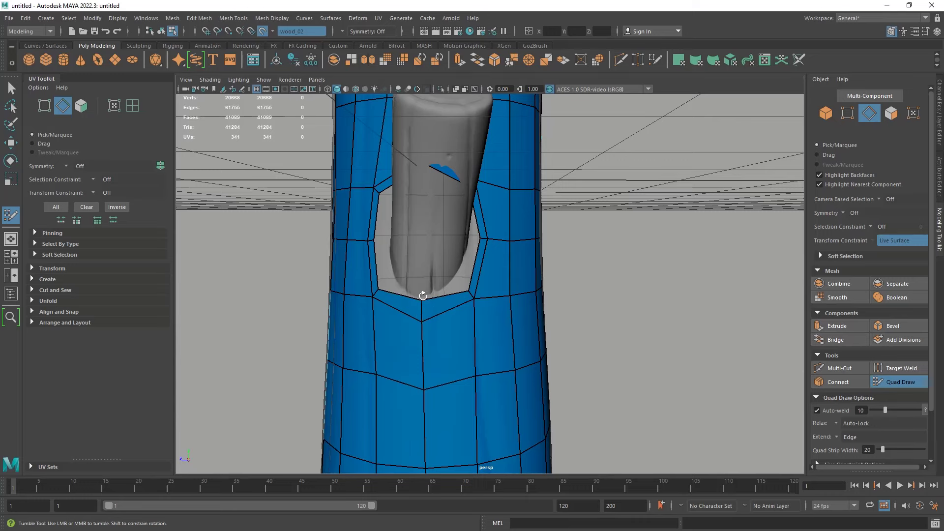
alt+drag(400, 273, 417, 276)
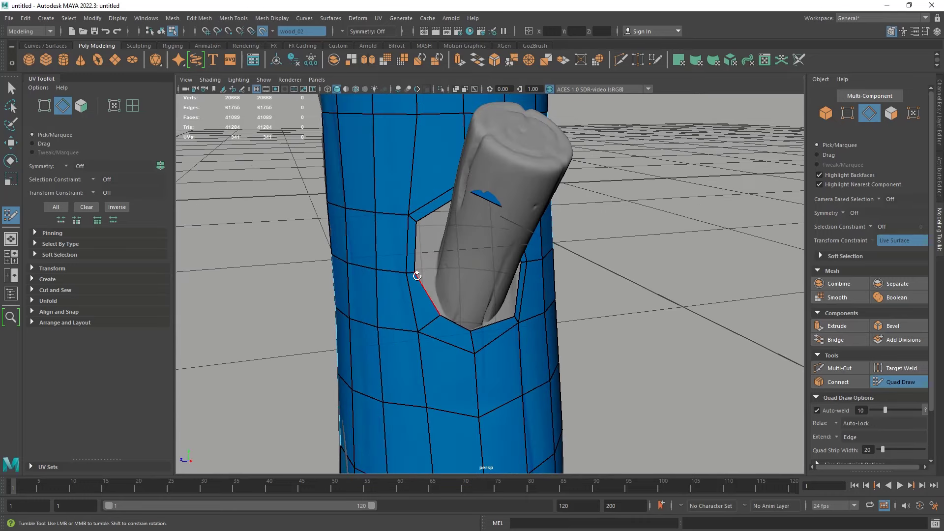
alt+drag(418, 230, 459, 270)
alt+right_drag(460, 270, 477, 354)
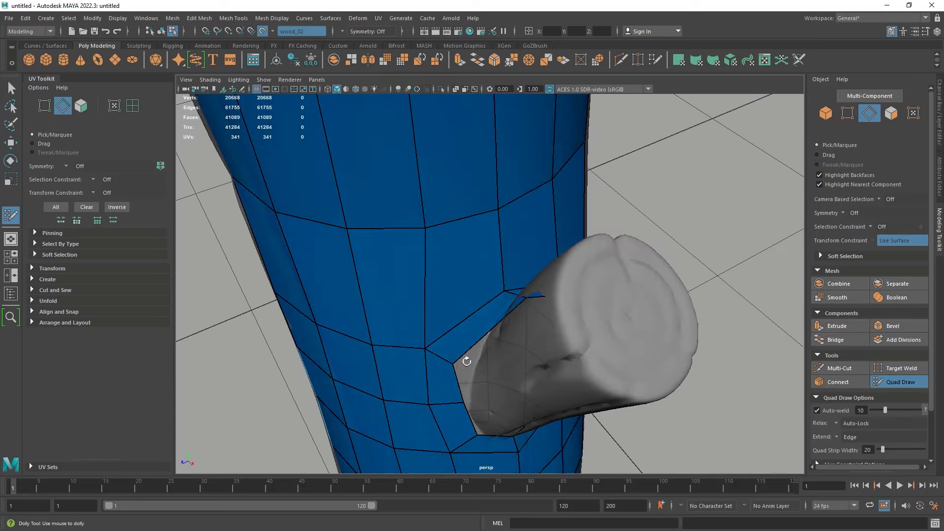
alt+drag(467, 359, 328, 221)
mouse_move(359, 309)
alt+mouse_down()
mouse_move(395, 283)
mouse_move(393, 264)
alt+mouse_up()
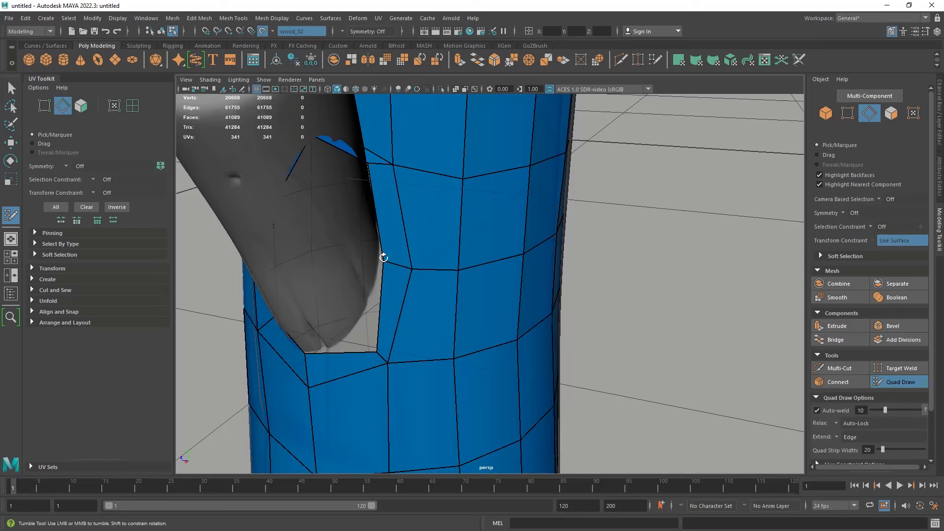
mouse_move(373, 350)
mouse_down()
mouse_move(361, 337)
mouse_move(432, 308)
mouse_up()
Undo the ring adjustments and the border extrusion, and delete the edge loop through the branch opening.
scroll(432, 307, down, 4)
key(ctrl+z)
key(ctrl+z)
key(ctrl+z)
key(ctrl+z)
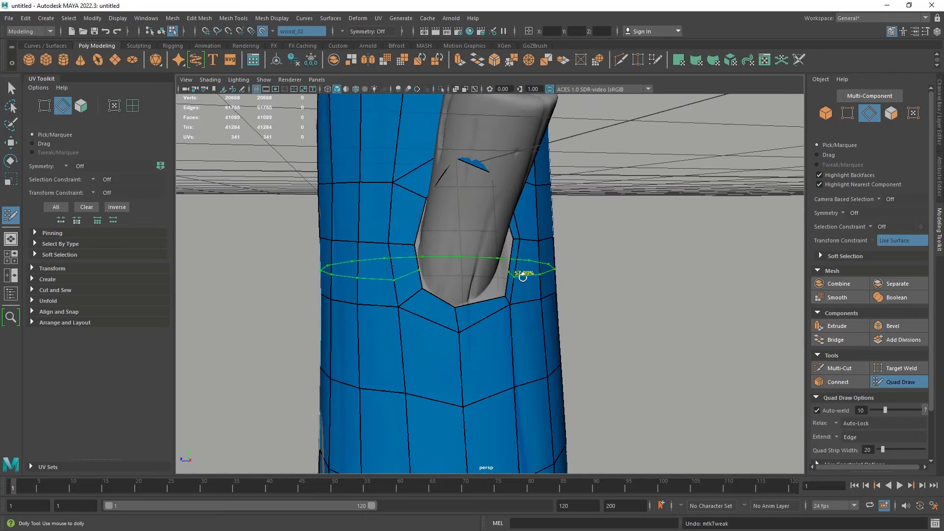
key(ctrl+z)
key(ctrl+z)
key(ctrl+z)
mouse_move(514, 270)
alt+mouse_down()
mouse_move(453, 289)
mouse_move(484, 284)
mouse_move(485, 270)
alt+mouse_up()
ctrl+shift+click(490, 250)
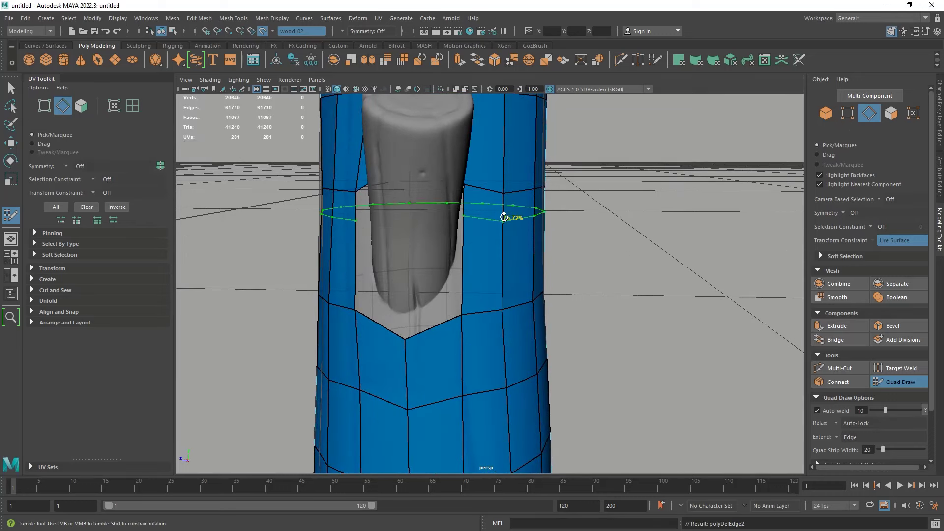
Insert two horizontal edge loops around the trunk, evenly dividing the tall quads beside the branch opening.
ctrl+click(502, 215)
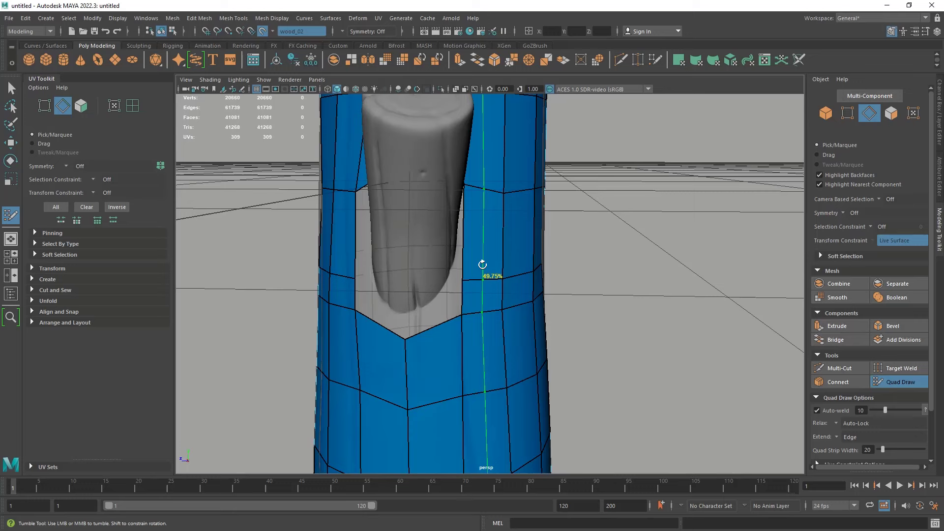
ctrl+click(492, 231)
alt+drag(459, 264, 386, 254)
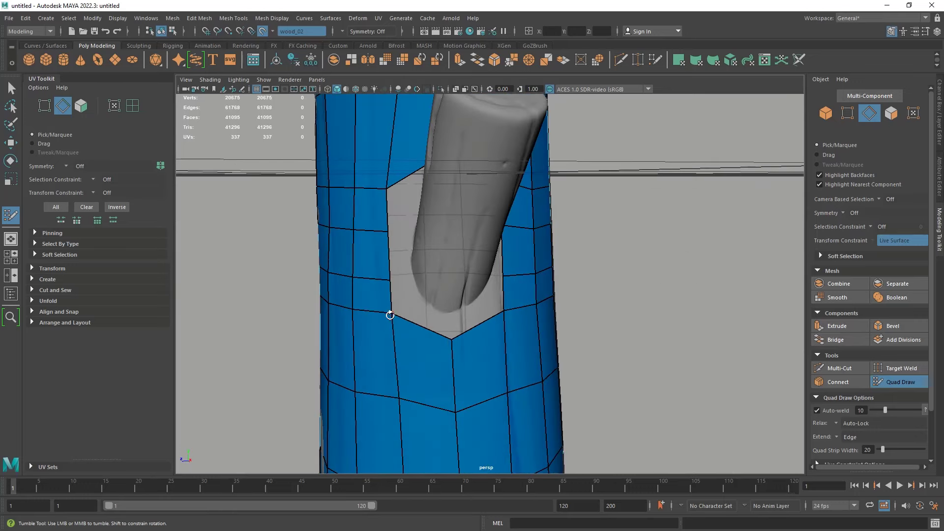
Reposition the vertices bordering the branch opening so its outline rounds evenly around the base of the branch.
drag(390, 315, 407, 301)
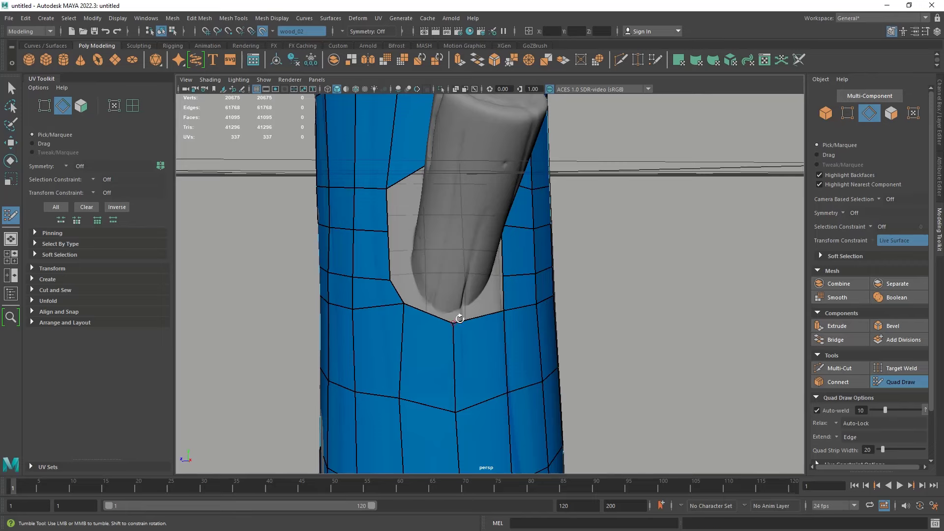
alt+drag(460, 319, 436, 301)
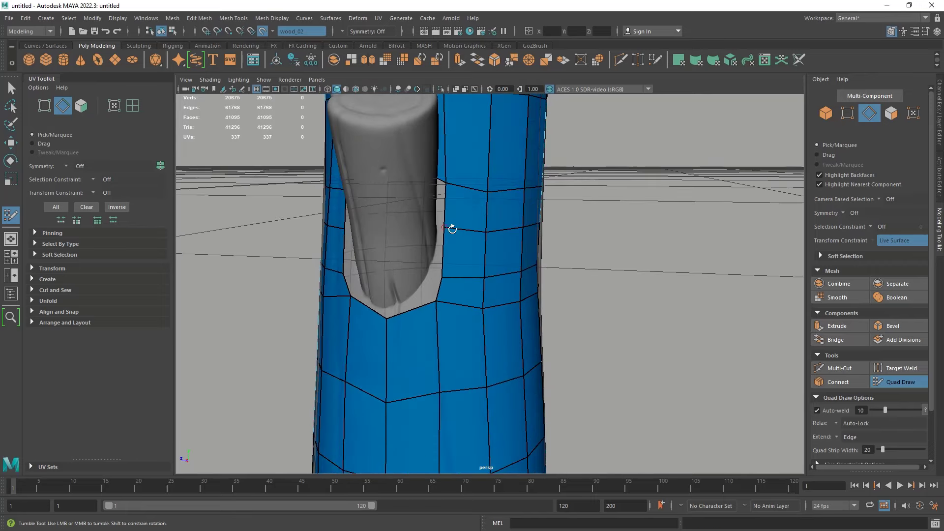
alt+drag(452, 229, 419, 232)
mouse_move(462, 254)
alt+mouse_down()
mouse_move(524, 276)
mouse_move(501, 290)
mouse_move(447, 263)
alt+mouse_up()
mouse_move(412, 321)
alt+mouse_down()
mouse_move(443, 312)
mouse_move(432, 327)
mouse_move(449, 297)
mouse_move(409, 318)
alt+mouse_up()
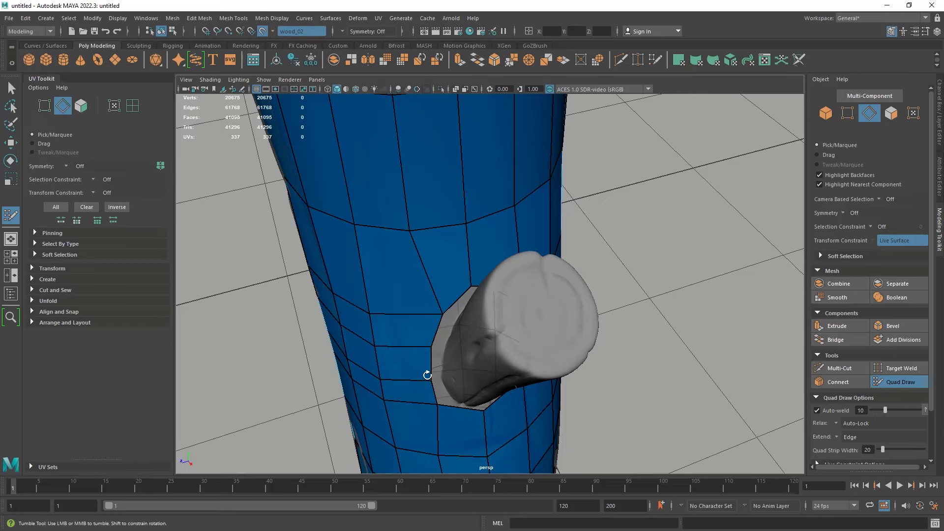
alt+drag(366, 346, 468, 307)
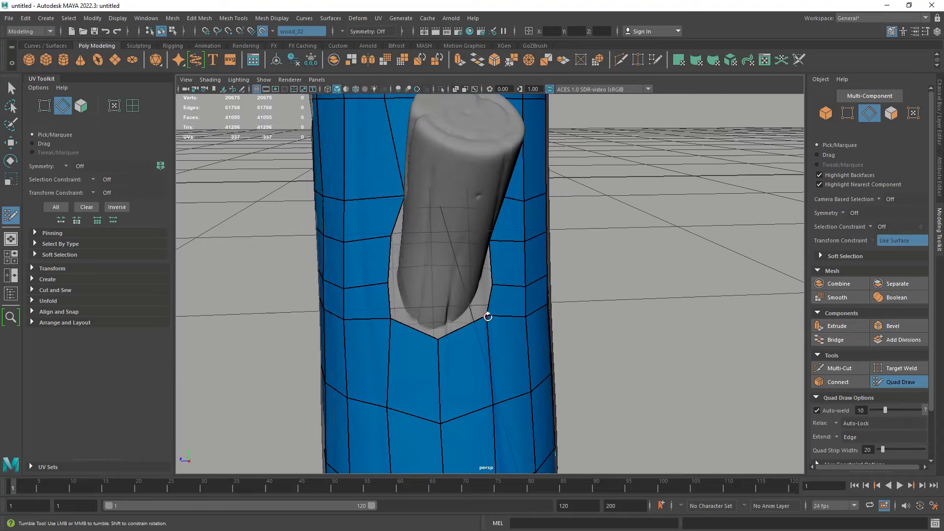
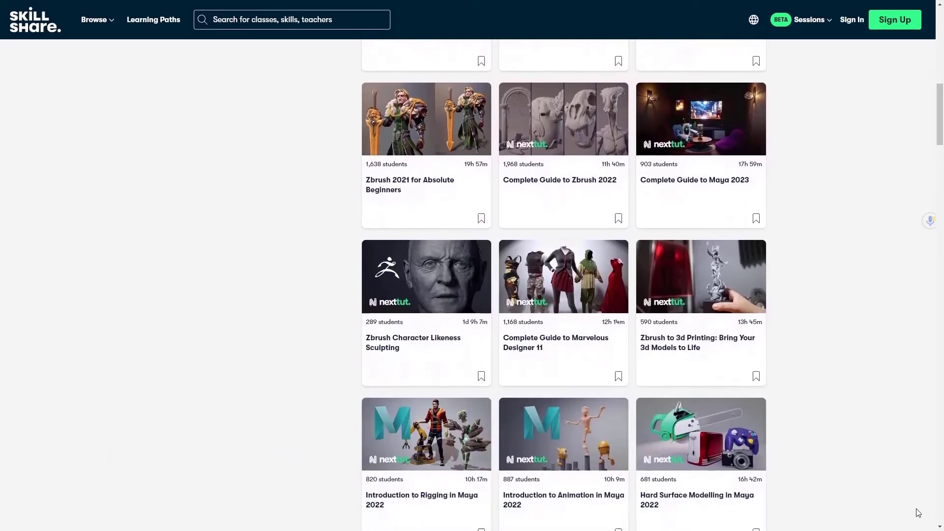
click(918, 513)
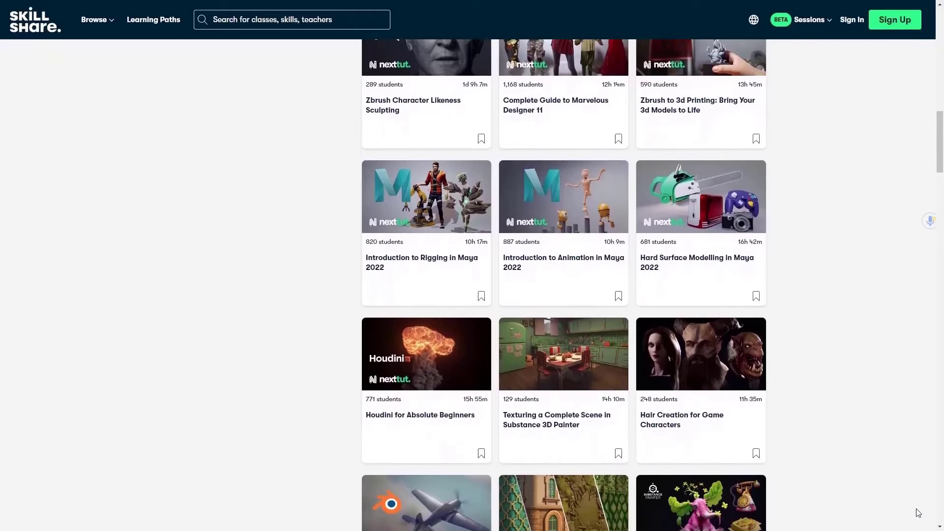
scroll(918, 513, down, 1)
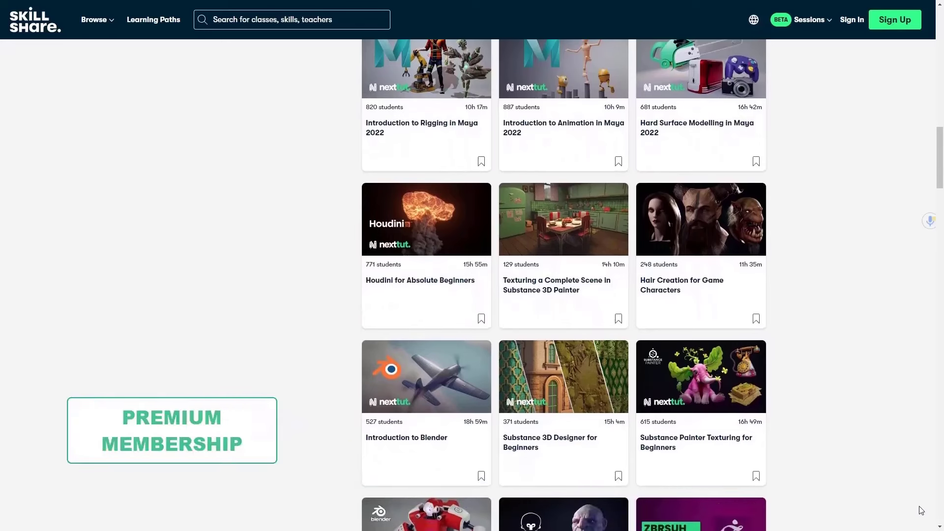
scroll(922, 510, down, 1)
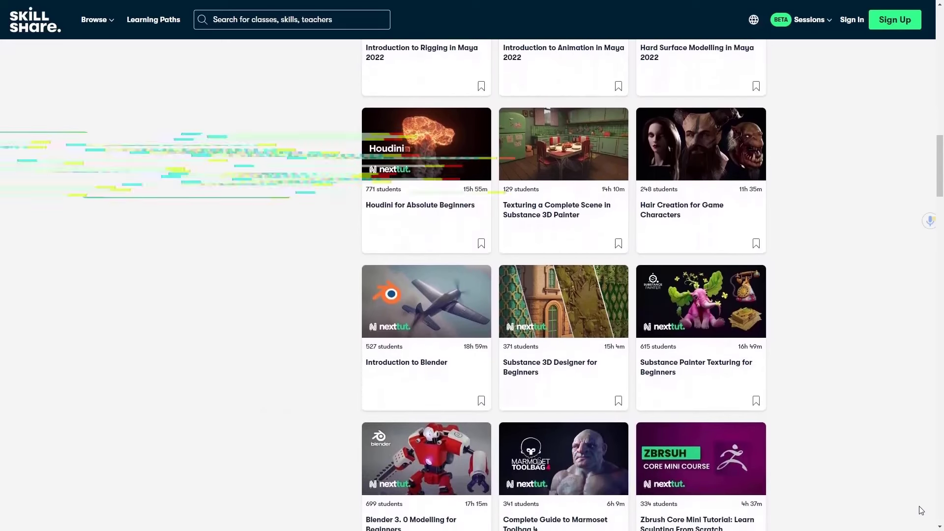
scroll(922, 510, down, 1)
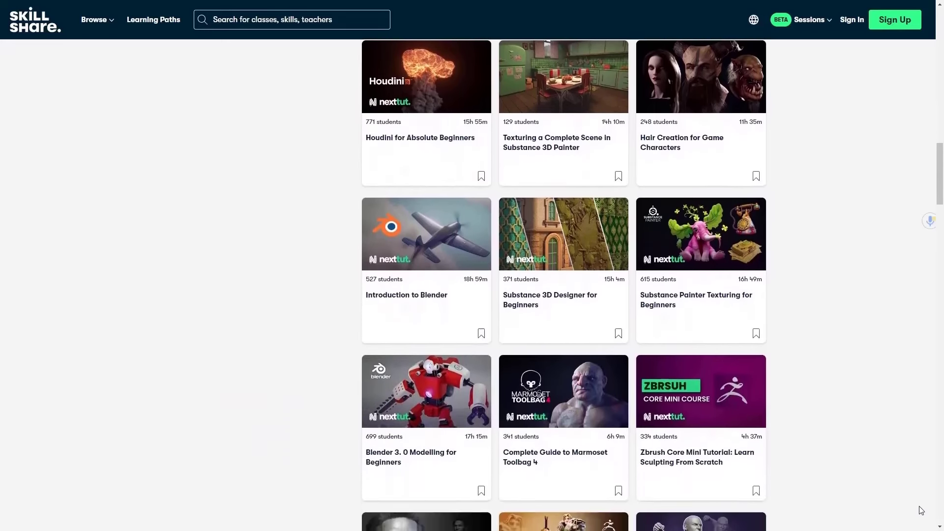
scroll(922, 510, down, 2)
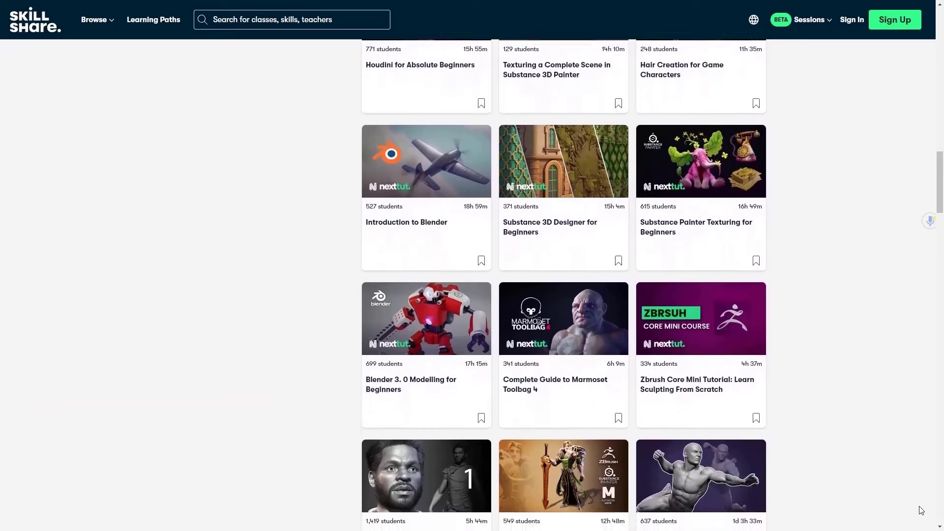
scroll(922, 510, down, 2)
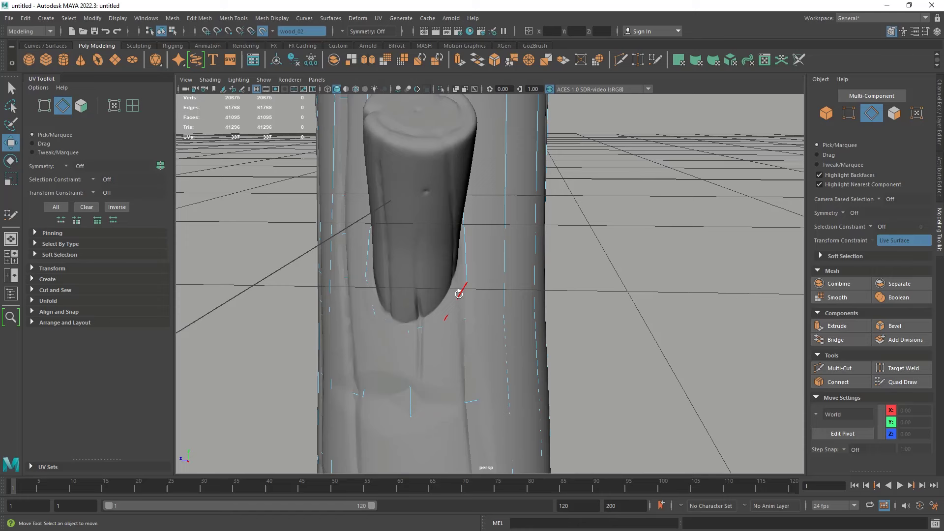
Extrude the rounded opening's border edges, scale the new ring slightly inward, and return to Quad Draw.
double_click(461, 295)
key(ctrl+e)
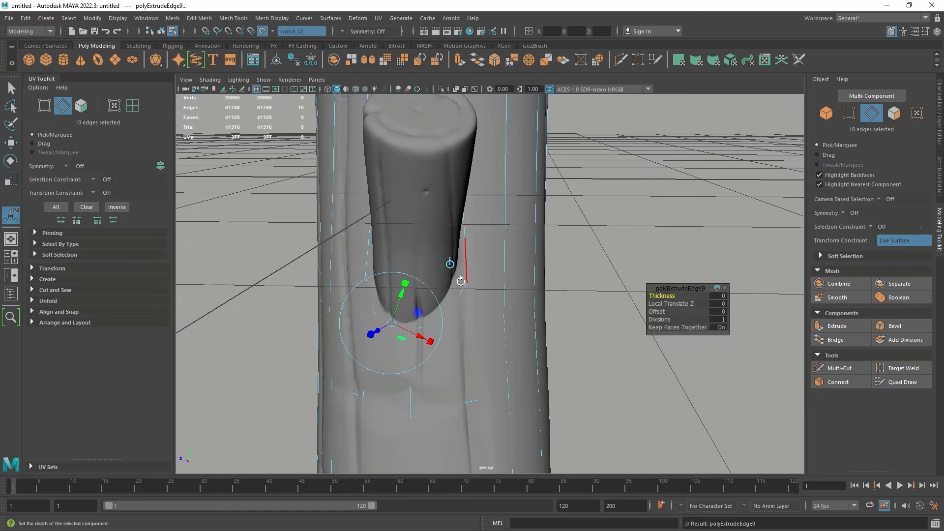
key(r)
drag(415, 250, 416, 248)
key(w)
key(r)
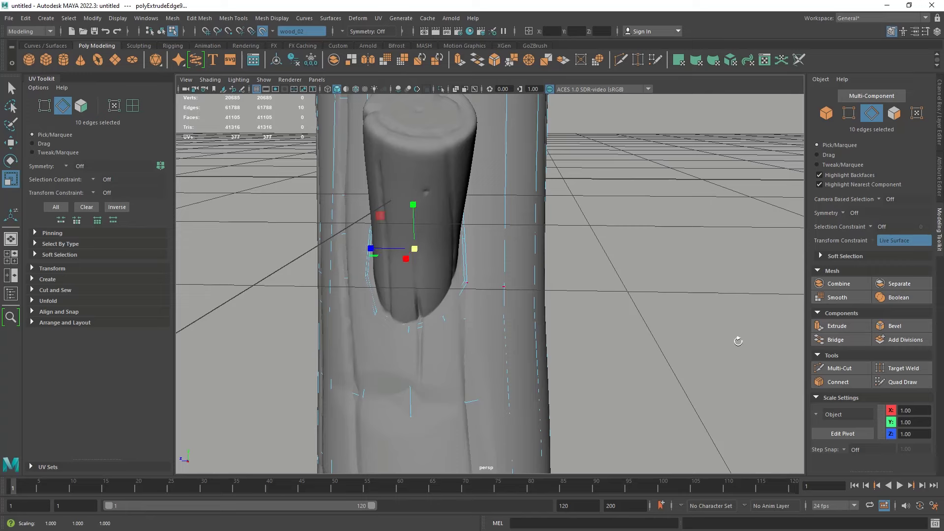
key(w)
click(896, 382)
Select the border edge ring around the branch and rotate its pivot so one axis follows the branch direction.
scroll(432, 314, up, 1)
mouse_move(432, 314)
alt+mouse_down()
mouse_move(403, 320)
mouse_move(427, 288)
mouse_move(411, 211)
mouse_move(392, 246)
mouse_move(375, 246)
mouse_move(324, 203)
mouse_move(343, 247)
mouse_move(452, 274)
mouse_move(485, 266)
mouse_move(618, 270)
mouse_move(560, 263)
mouse_move(601, 227)
alt+mouse_up()
alt+drag(601, 231, 548, 250)
alt+middle_drag(549, 250, 459, 303)
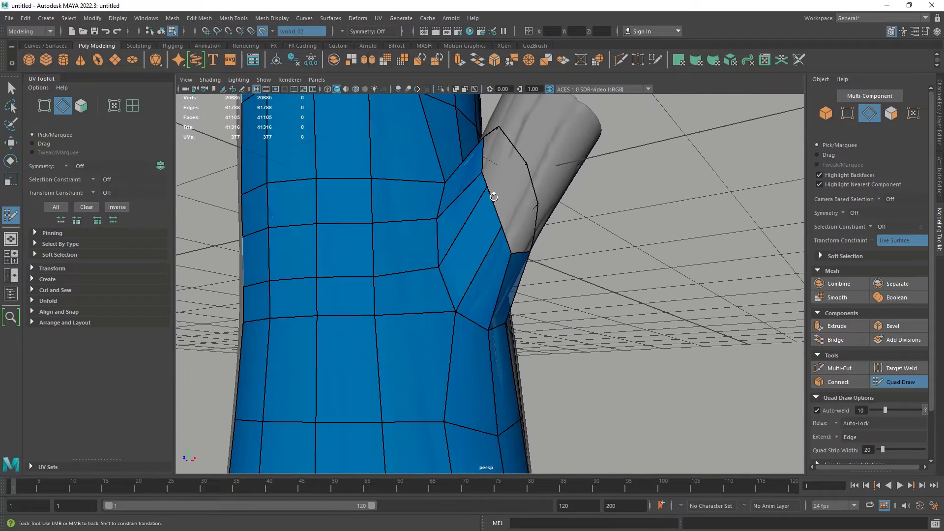
mouse_move(491, 196)
alt+mouse_down()
mouse_move(392, 305)
mouse_move(385, 267)
mouse_move(483, 268)
alt+mouse_up()
key(w)
double_click(483, 269)
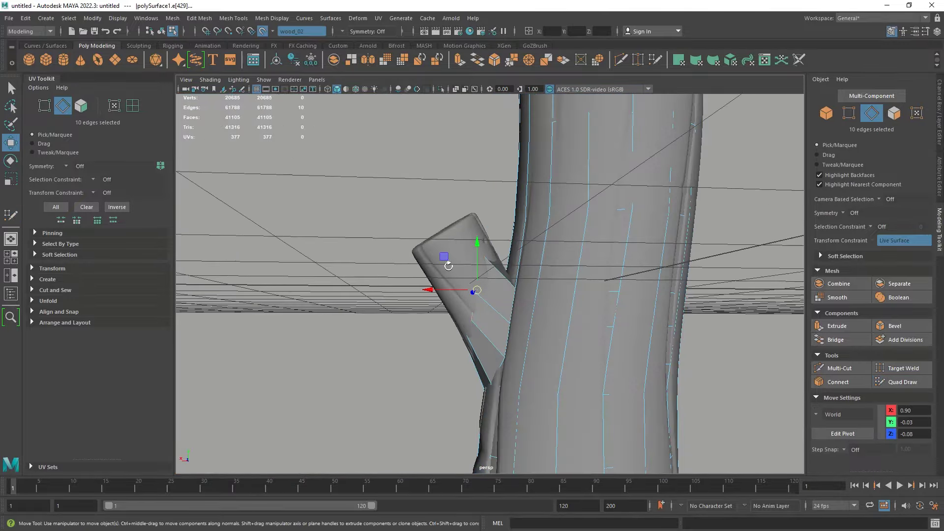
key(d)
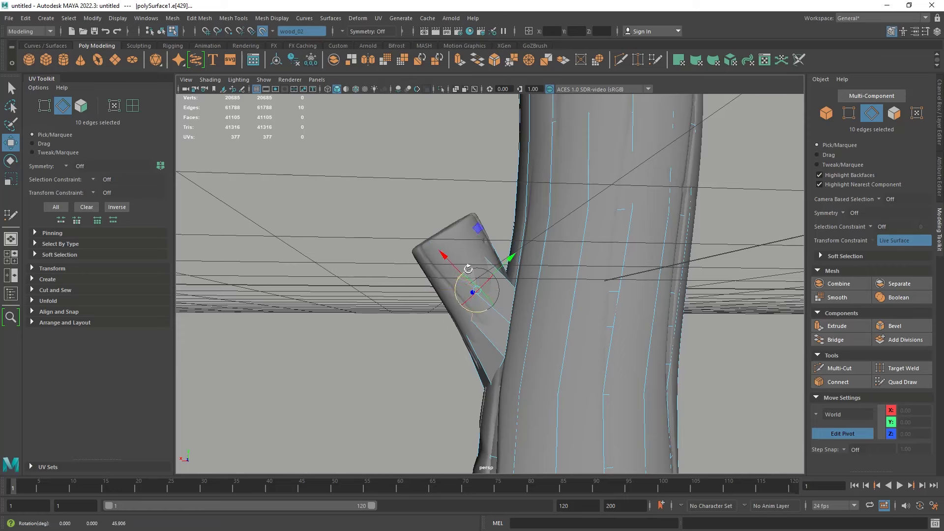
key(d)
Flatten the selected ring across the branch axis and move it along the branch close to the cut end.
key(r)
mouse_move(447, 256)
mouse_down()
mouse_move(466, 271)
mouse_move(448, 258)
mouse_up()
key(w)
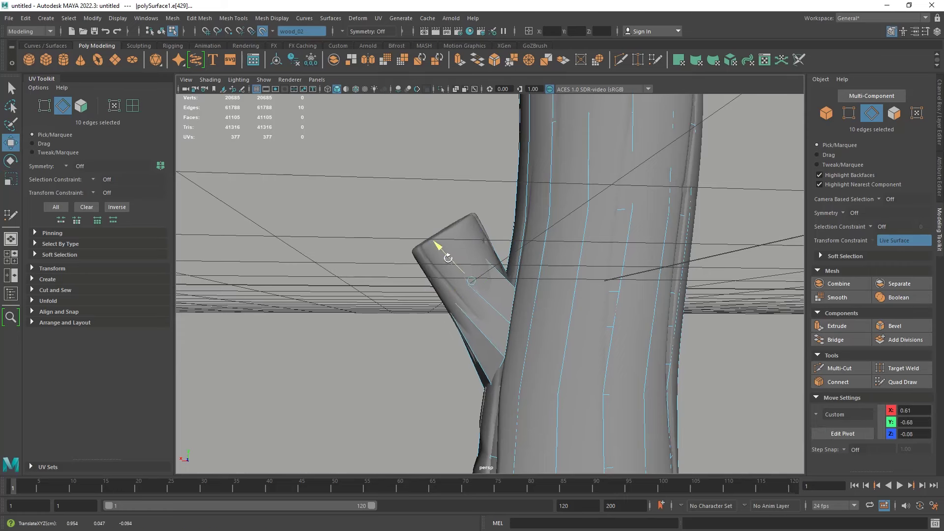
key(r)
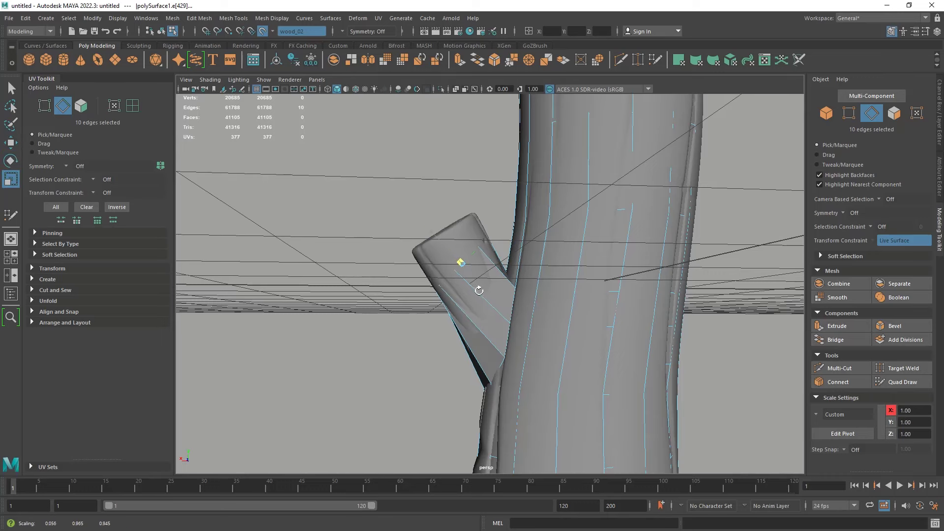
key(w)
drag(435, 231, 422, 211)
key(r)
Insert an edge loop around the branch with Quad Draw, close to where it joins the trunk.
click(903, 381)
mouse_move(459, 289)
alt+mouse_down()
mouse_move(514, 287)
mouse_move(460, 259)
alt+mouse_up()
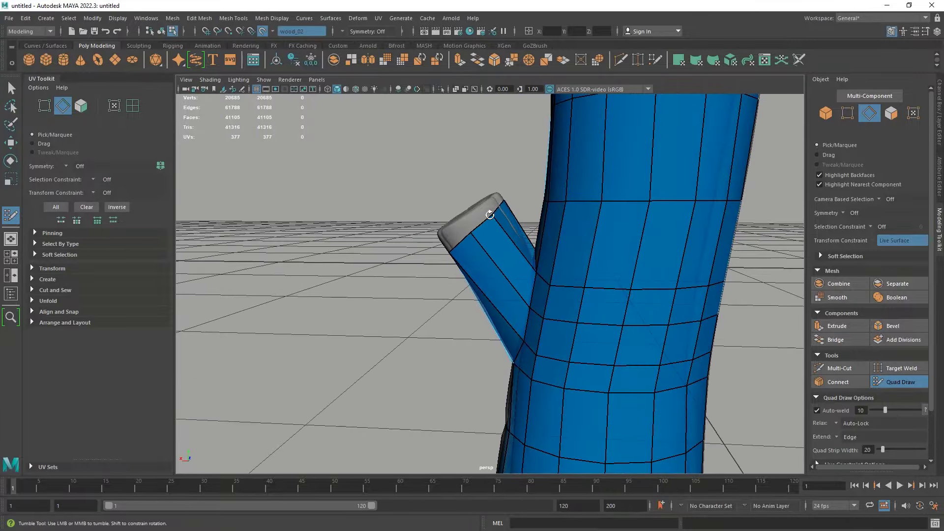
alt+drag(489, 214, 432, 376)
alt+middle_drag(397, 352, 424, 287)
alt+drag(425, 287, 369, 183)
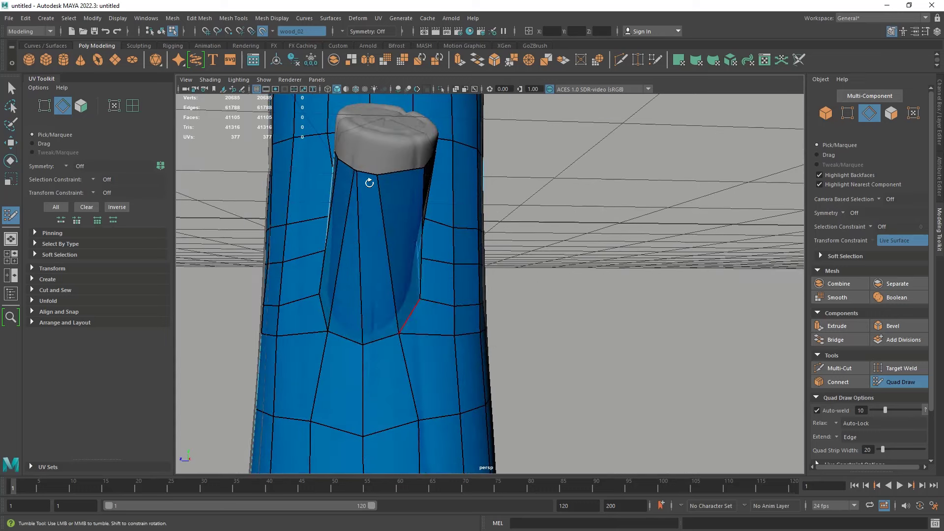
ctrl+click(396, 325)
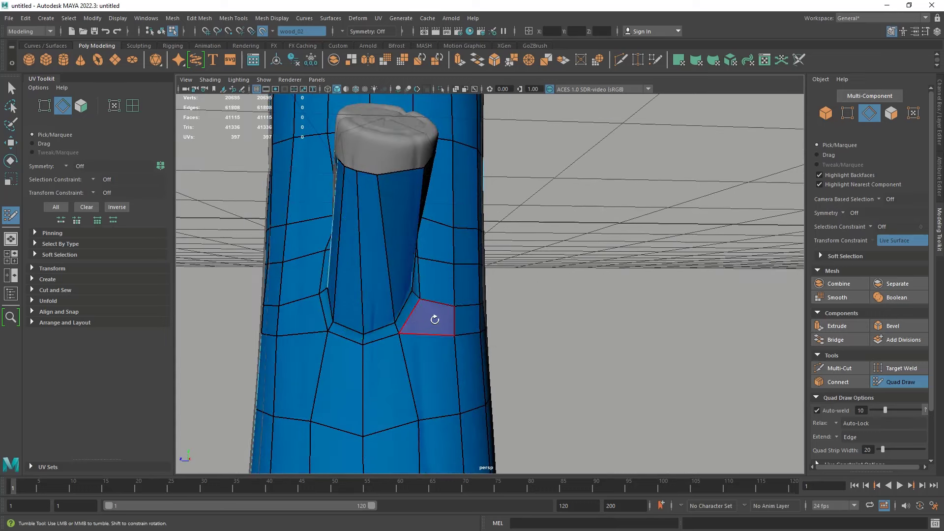
Adjust the vertices of the new loop around the branch base to fit the sculpted surface.
mouse_move(432, 316)
alt+mouse_down()
mouse_move(394, 322)
mouse_move(416, 313)
alt+mouse_up()
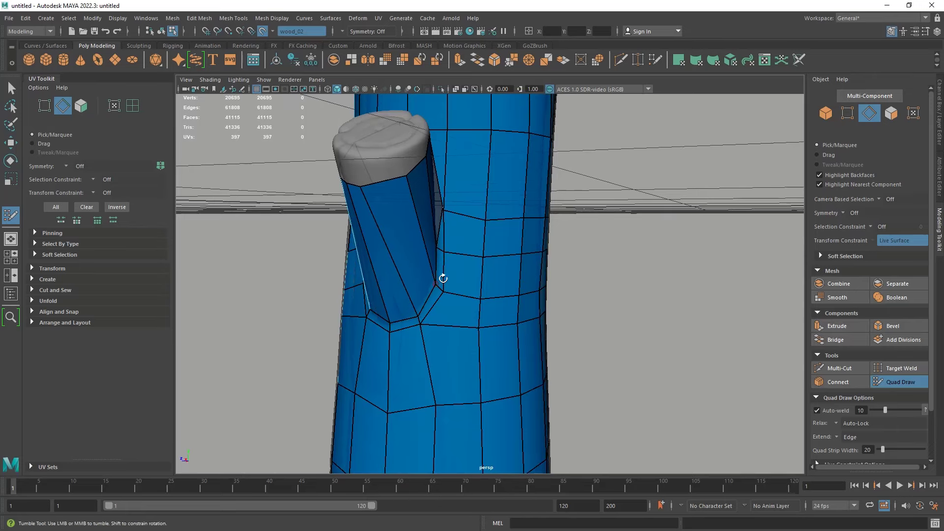
alt+drag(443, 278, 432, 201)
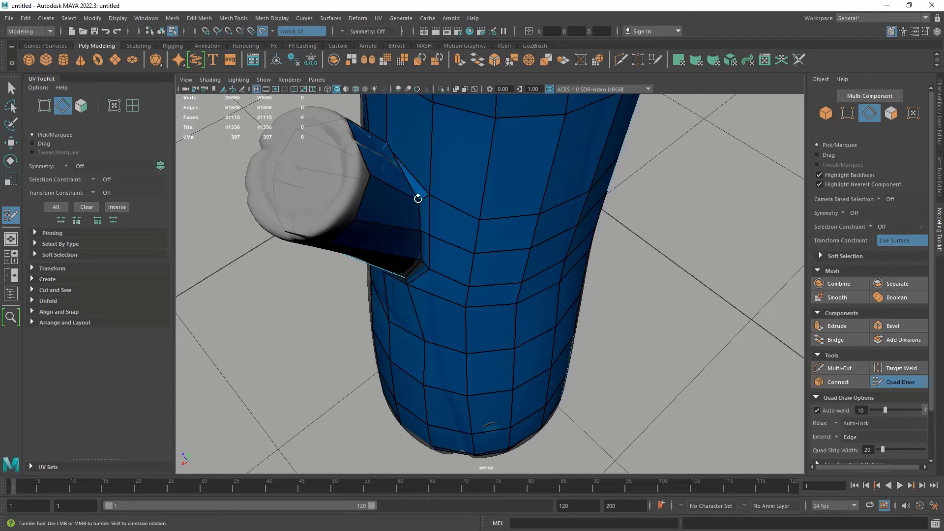
alt+drag(418, 199, 368, 298)
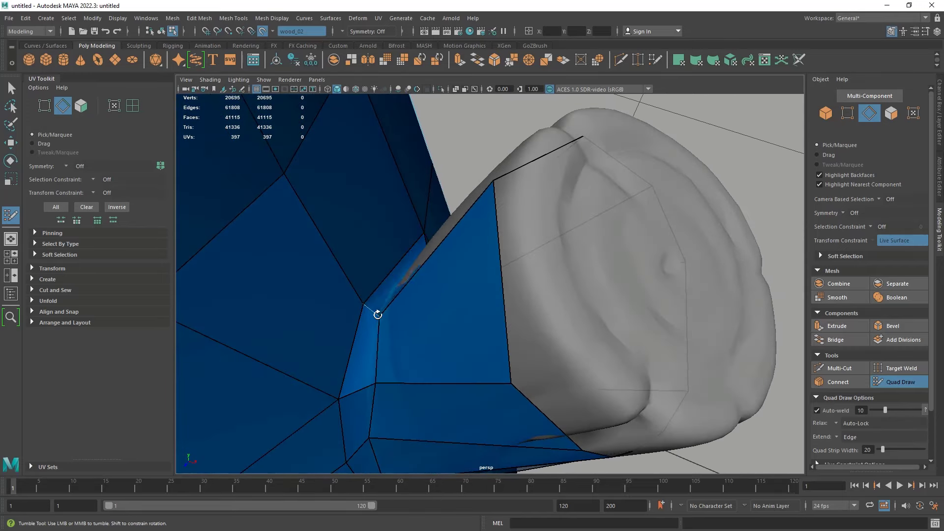
alt+drag(397, 311, 320, 206)
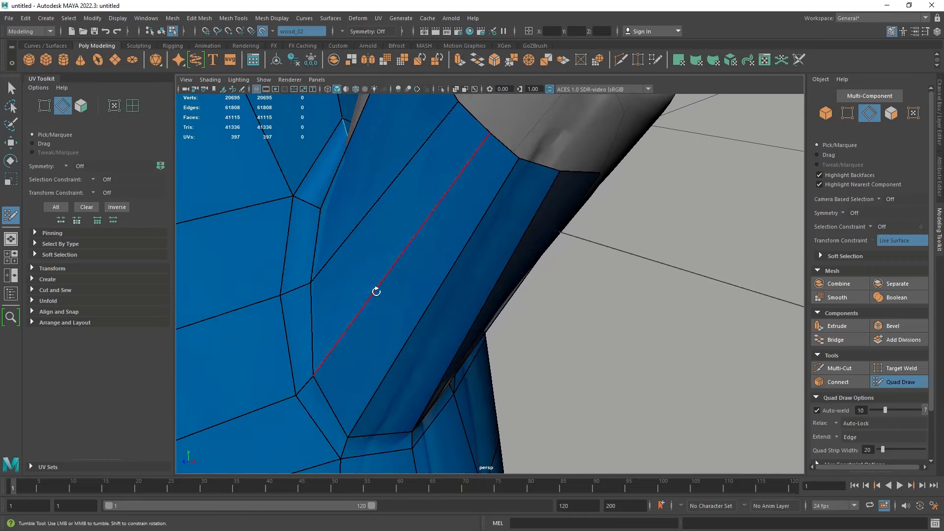
alt+drag(377, 292, 299, 375)
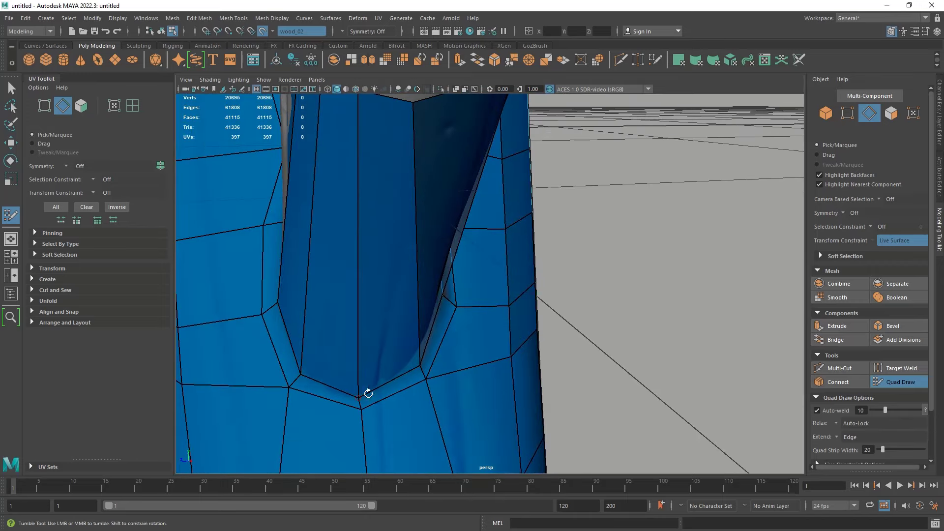
alt+drag(368, 393, 425, 367)
alt+drag(447, 320, 424, 341)
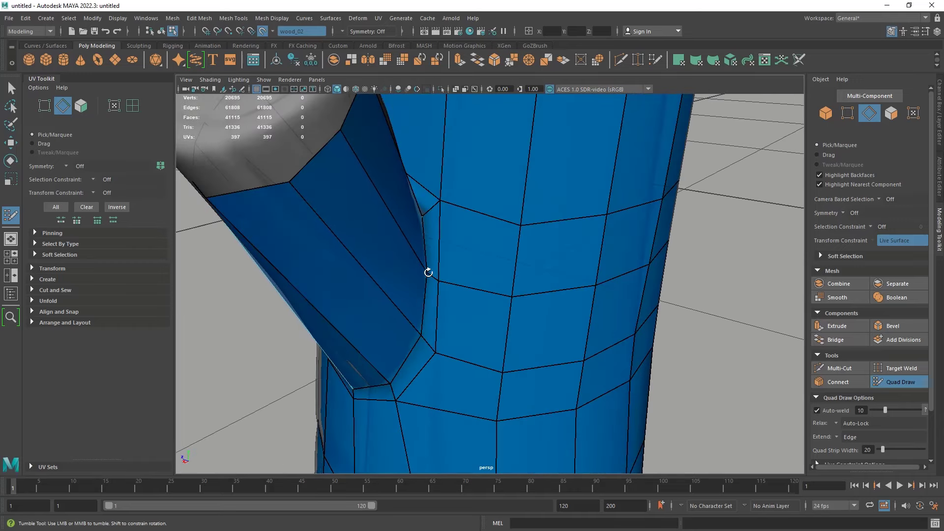
mouse_move(428, 273)
alt+mouse_down()
mouse_move(438, 314)
mouse_move(456, 249)
mouse_move(518, 288)
mouse_move(558, 278)
mouse_move(535, 238)
mouse_move(590, 165)
mouse_move(598, 104)
alt+mouse_up()
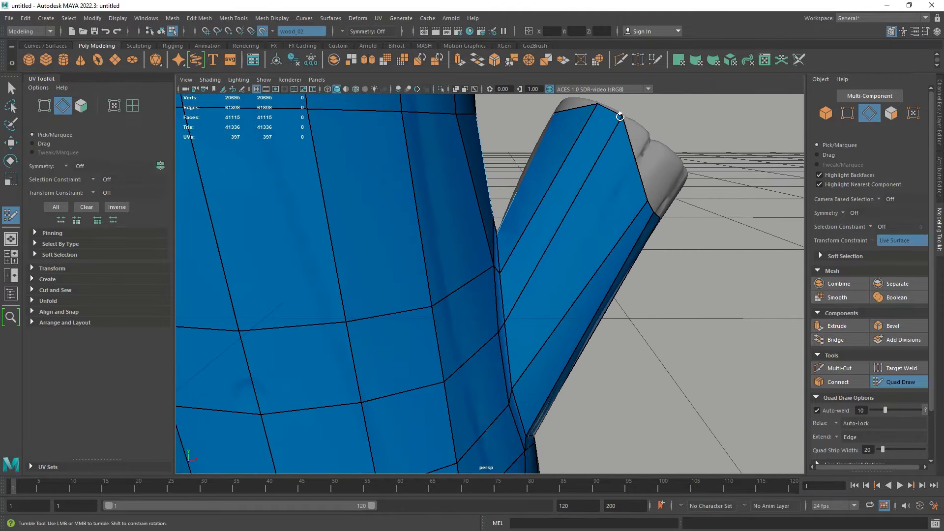
Move the vertices of the branch mesh's open end up to the rim of the sculpted cut end.
mouse_move(633, 186)
alt+mouse_down()
mouse_move(596, 153)
mouse_move(543, 137)
alt+mouse_up()
alt+middle_drag(530, 215, 524, 308)
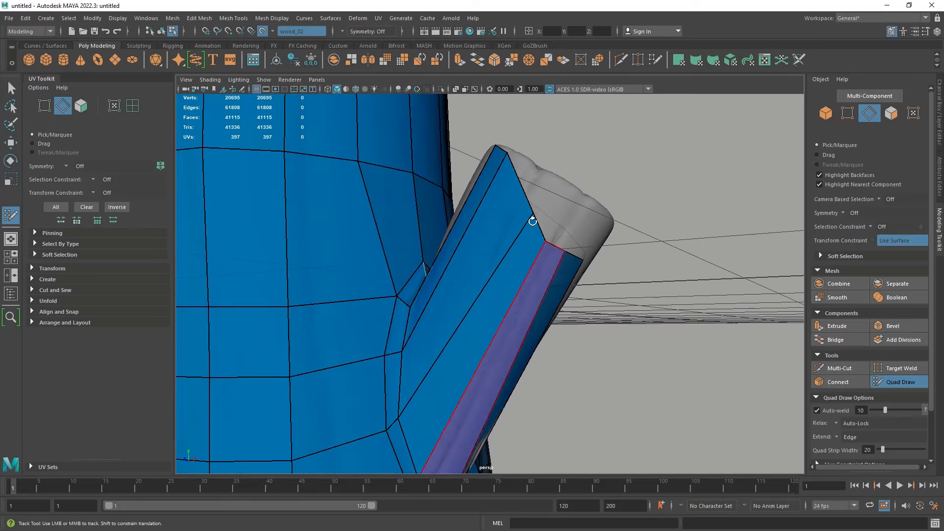
mouse_move(533, 215)
mouse_down()
mouse_move(544, 172)
mouse_move(533, 166)
mouse_up()
drag(552, 242, 554, 183)
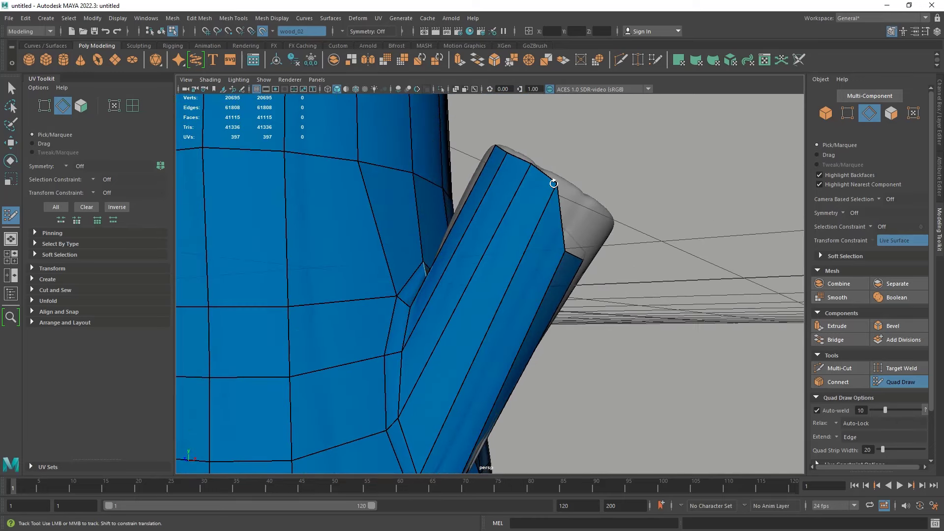
alt+drag(565, 232, 620, 223)
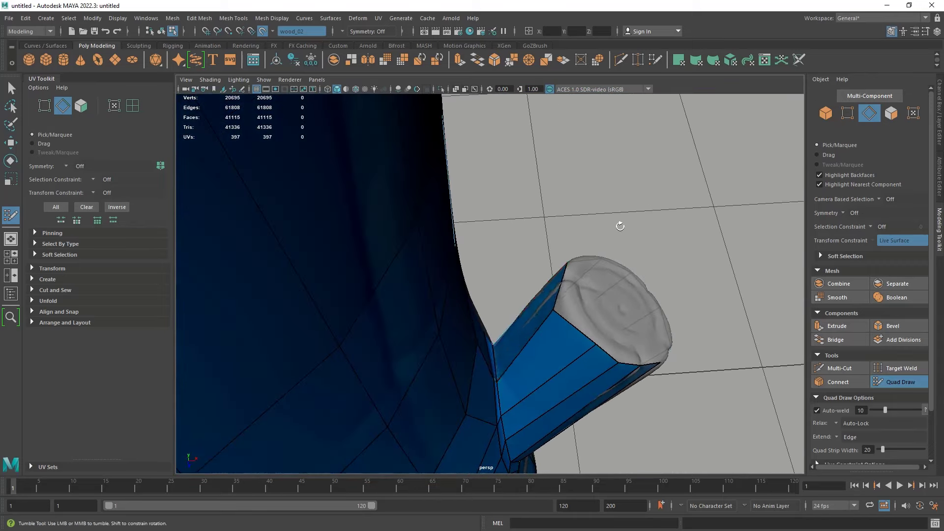
Delete the trunk face above the branch and insert a lengthwise edge along the branch's upper side.
alt+drag(541, 329, 418, 261)
ctrl+shift+click(411, 270)
alt+drag(429, 308, 432, 337)
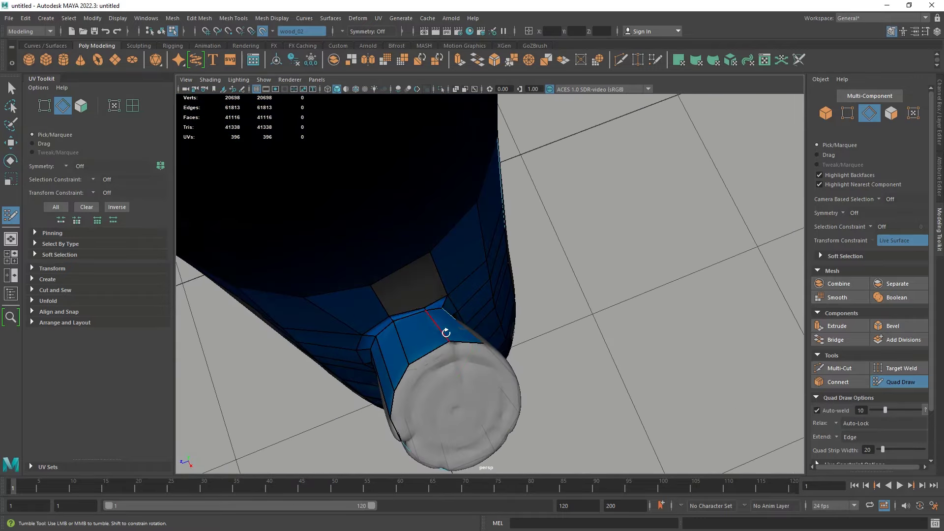
Fill the gap in the trunk above the branch base with a quad and a triangle.
alt+drag(428, 288, 422, 286)
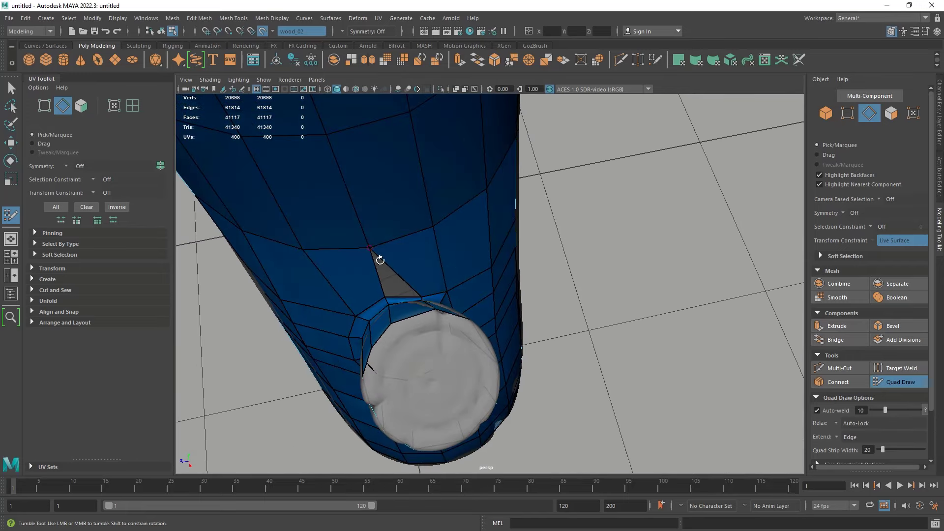
mouse_move(402, 279)
alt+mouse_down()
mouse_move(444, 302)
mouse_move(378, 269)
mouse_move(436, 282)
mouse_move(420, 274)
alt+mouse_up()
scroll(449, 249, down, 4)
scroll(444, 248, up, 6)
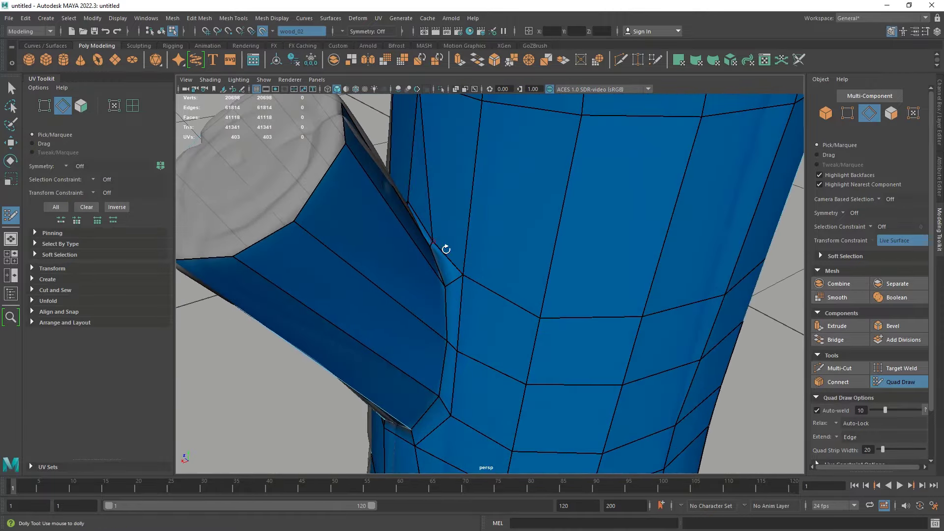
mouse_move(458, 275)
alt+mouse_down()
mouse_move(460, 291)
mouse_move(469, 273)
alt+mouse_up()
scroll(467, 265, up, 3)
key(ctrl+z)
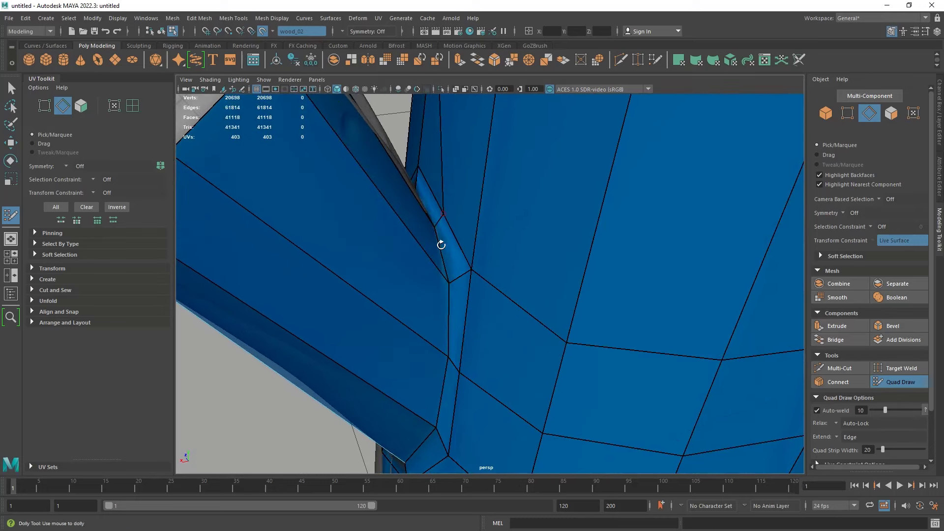
Insert two edge loops around the branch, dividing its long quads between the base and the cut end.
mouse_move(458, 236)
alt+mouse_down()
mouse_move(432, 225)
mouse_move(447, 238)
mouse_move(437, 231)
mouse_move(441, 203)
mouse_move(496, 319)
mouse_move(546, 333)
mouse_move(333, 255)
mouse_move(455, 293)
mouse_move(377, 277)
mouse_move(584, 251)
mouse_move(588, 260)
mouse_move(569, 261)
mouse_move(548, 299)
mouse_move(487, 276)
mouse_move(394, 317)
mouse_move(422, 331)
mouse_move(411, 321)
mouse_move(415, 290)
mouse_move(428, 304)
mouse_move(447, 294)
mouse_move(435, 263)
mouse_move(326, 238)
mouse_move(480, 211)
mouse_move(467, 209)
mouse_move(530, 263)
mouse_move(531, 310)
alt+mouse_up()
scroll(512, 276, up, 3)
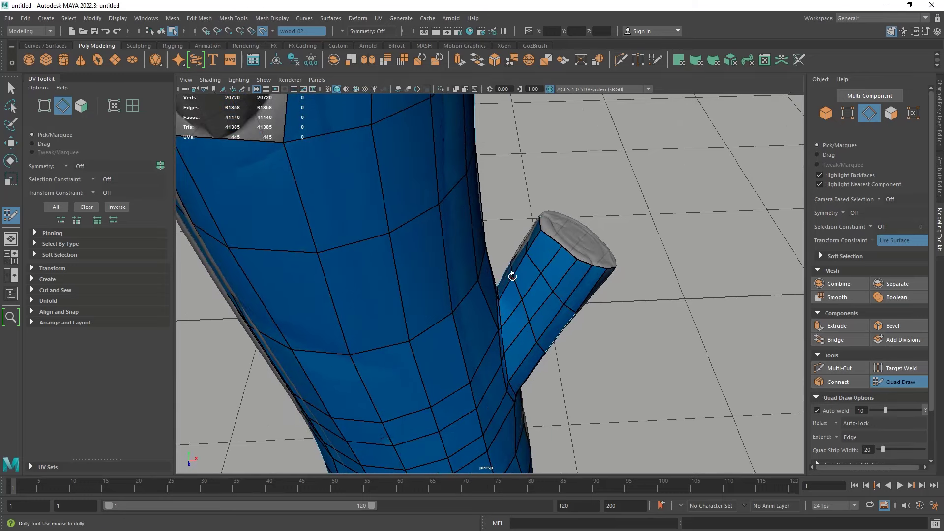
Extrude one border edge of the branch's open end into a quad spanning the cut face toward the opposite rim.
alt+drag(526, 251, 516, 320)
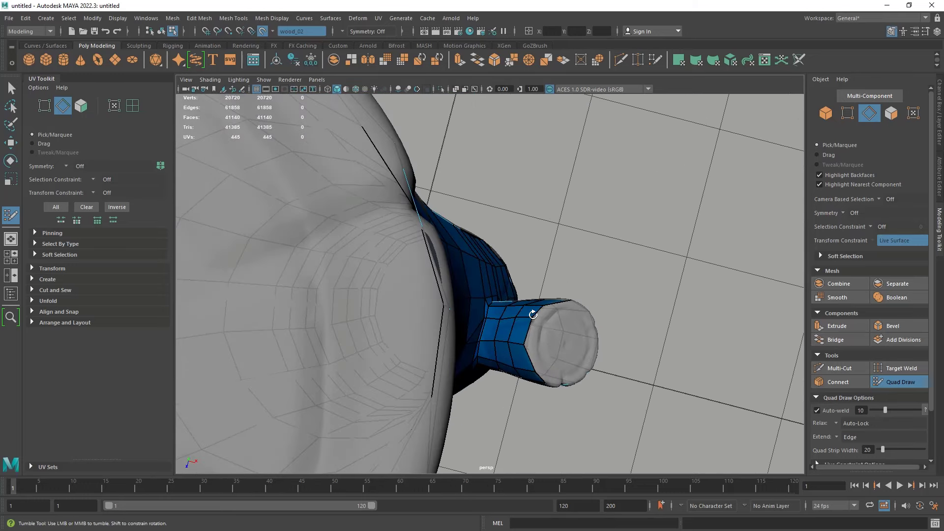
alt+drag(498, 318, 519, 315)
alt+middle_drag(519, 315, 433, 321)
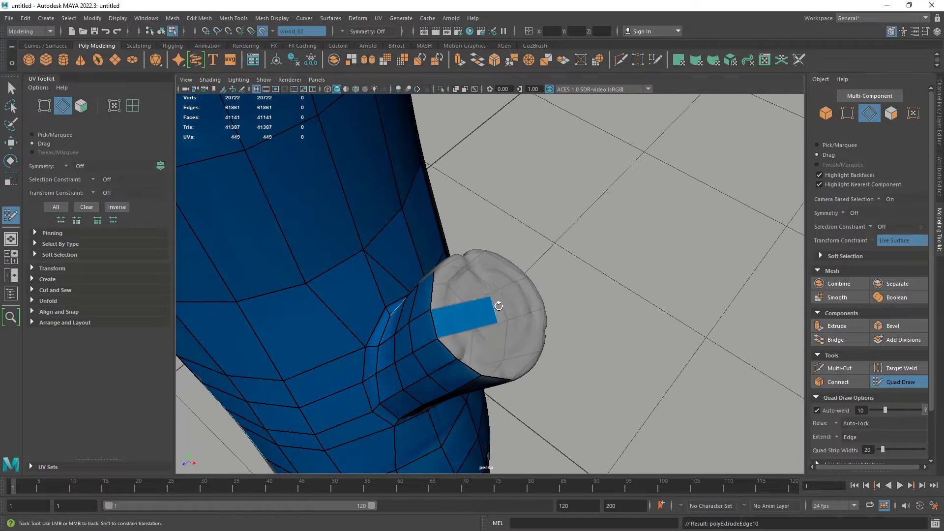
alt+drag(499, 306, 440, 264)
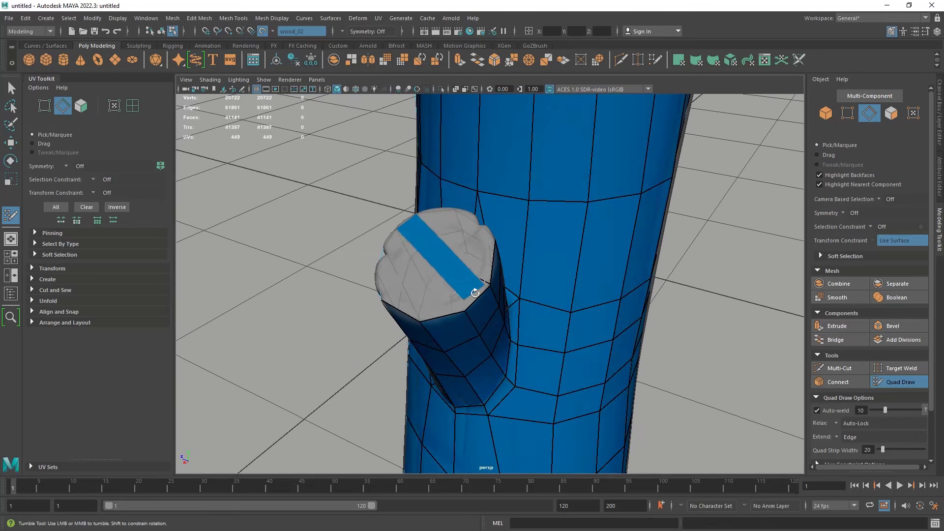
Fill the middle of the branch stub's cap with quads and insert a crosswise edge loop through them.
alt+drag(457, 295, 396, 277)
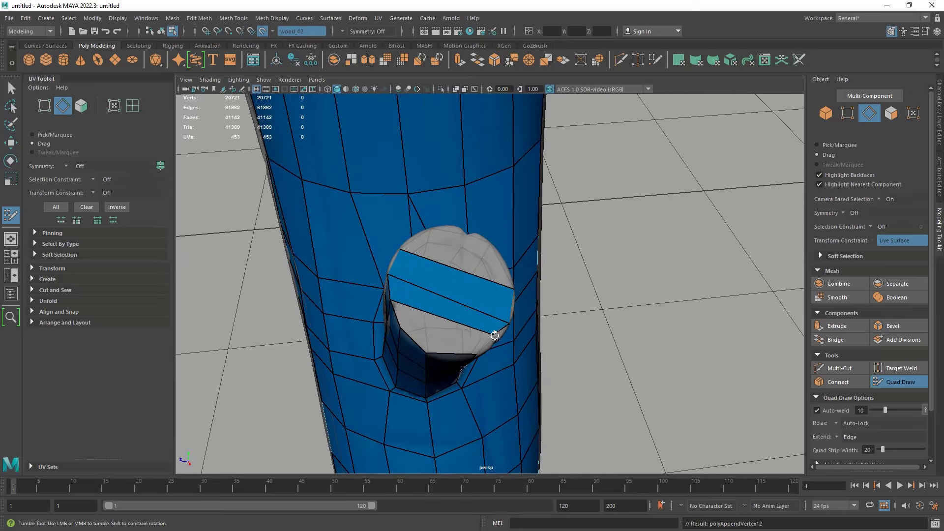
mouse_move(505, 340)
alt+mouse_down()
mouse_move(440, 300)
mouse_move(428, 328)
mouse_move(440, 340)
mouse_move(464, 250)
alt+mouse_up()
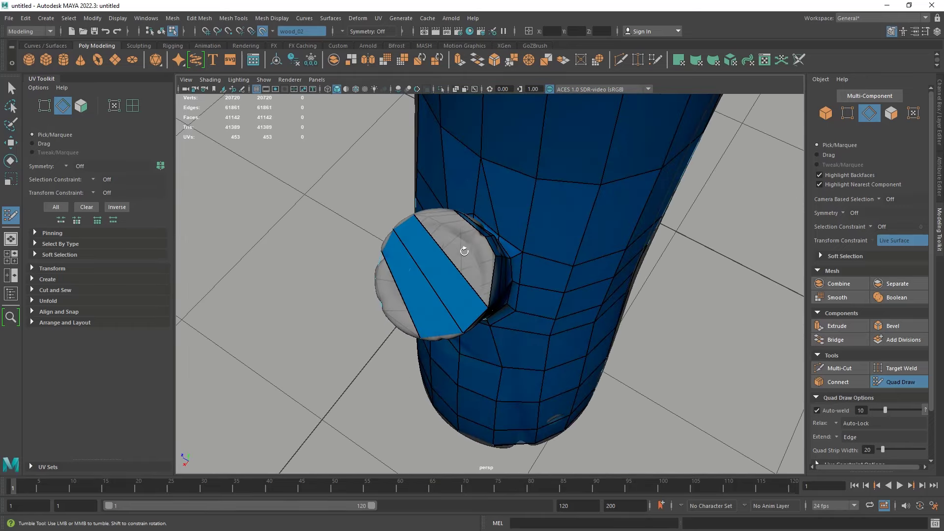
alt+middle_drag(464, 251, 469, 267)
ctrl+click(449, 278)
shift+click(483, 275)
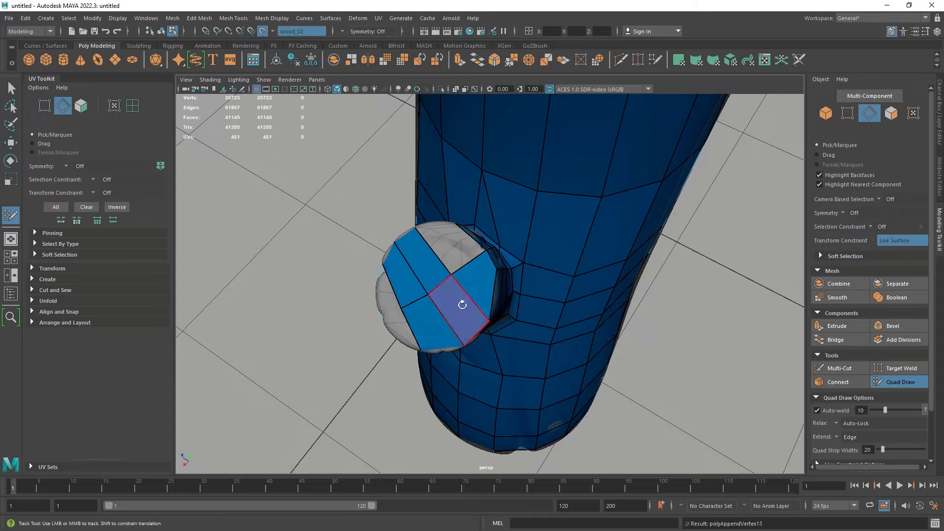
Extend the branch stub's cap with further quads joined to the surrounding rim.
alt+drag(462, 304, 496, 261)
alt+middle_drag(496, 261, 496, 277)
alt+right_drag(495, 277, 461, 339)
shift+click(461, 339)
mouse_move(453, 302)
alt+mouse_down()
mouse_move(447, 331)
mouse_move(446, 288)
alt+mouse_up()
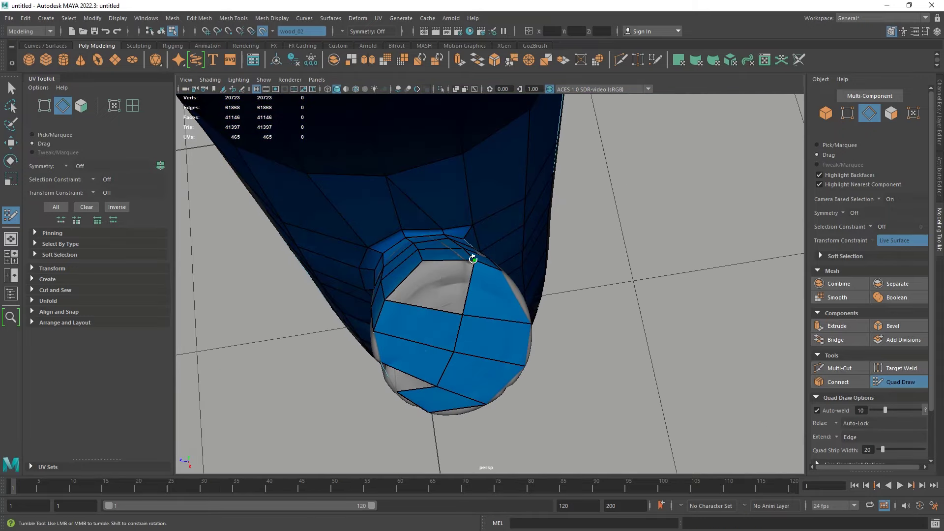
Undo the stray face and loop, and fill the remaining gaps in the stub's cap with a quad and a triangle.
key(ctrl+z)
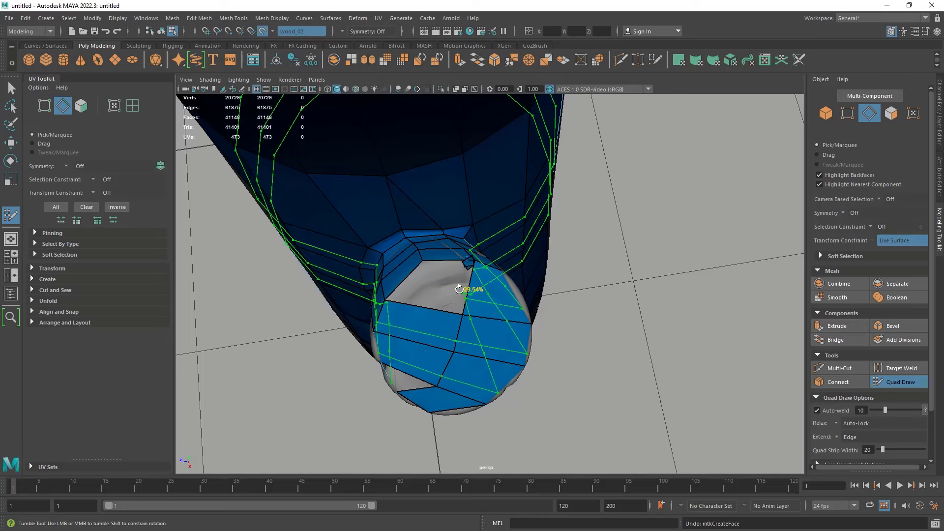
key(ctrl+z)
scroll(471, 265, up, 2)
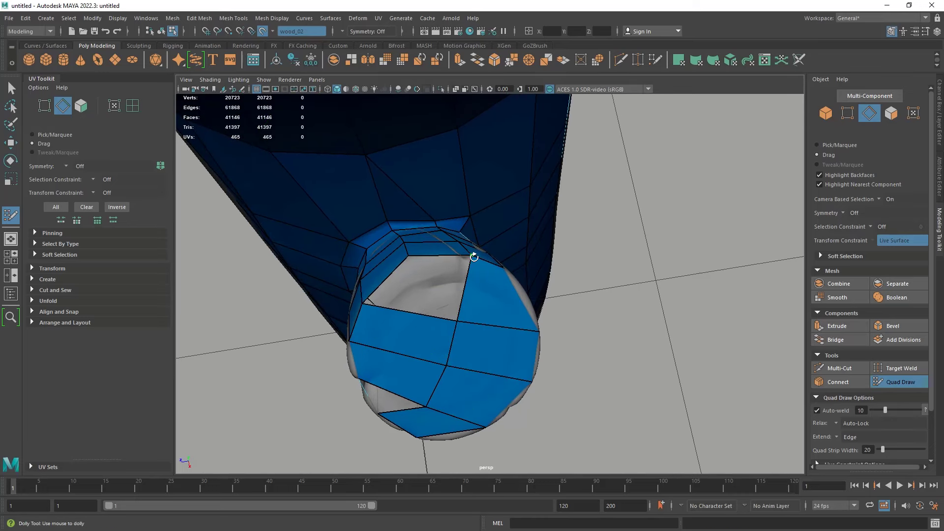
drag(472, 256, 424, 279)
shift+click(424, 279)
alt+drag(369, 305, 455, 331)
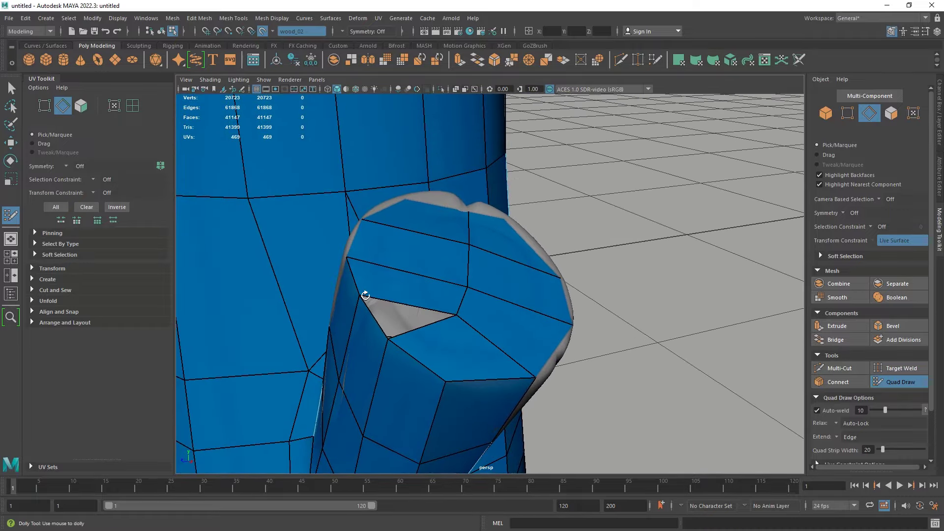
alt+drag(391, 318, 483, 238)
shift+click(467, 326)
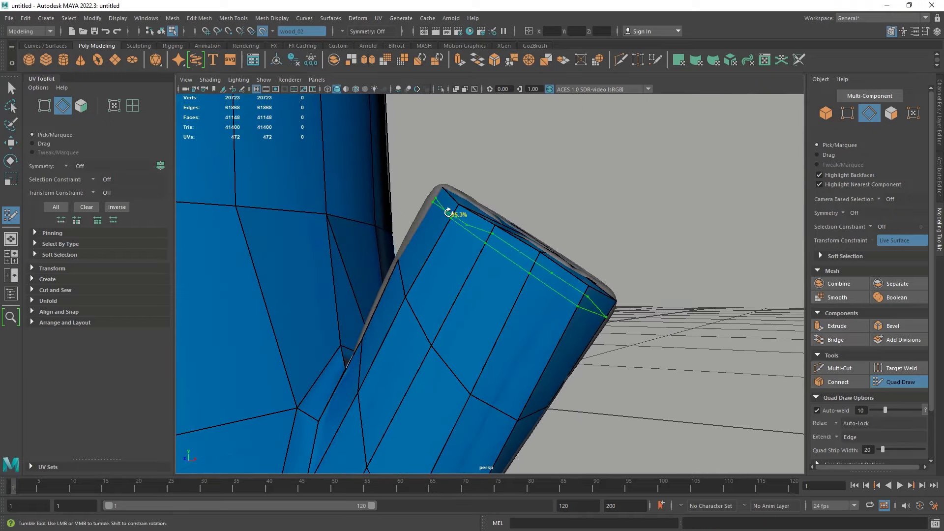
Select the vertices of the branch stub's cap in wireframe display and adjust them with the Move and Scale tools.
mouse_move(448, 207)
alt+mouse_down()
mouse_move(460, 252)
mouse_move(481, 274)
mouse_move(522, 277)
mouse_move(556, 260)
alt+mouse_up()
key(w)
mouse_move(639, 229)
right_down()
mouse_move(502, 192)
mouse_move(462, 138)
right_up()
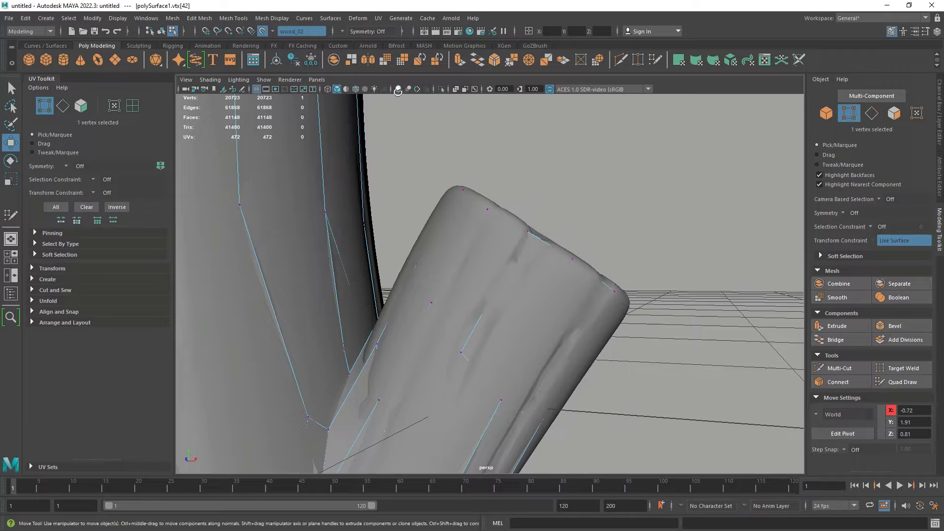
key(4)
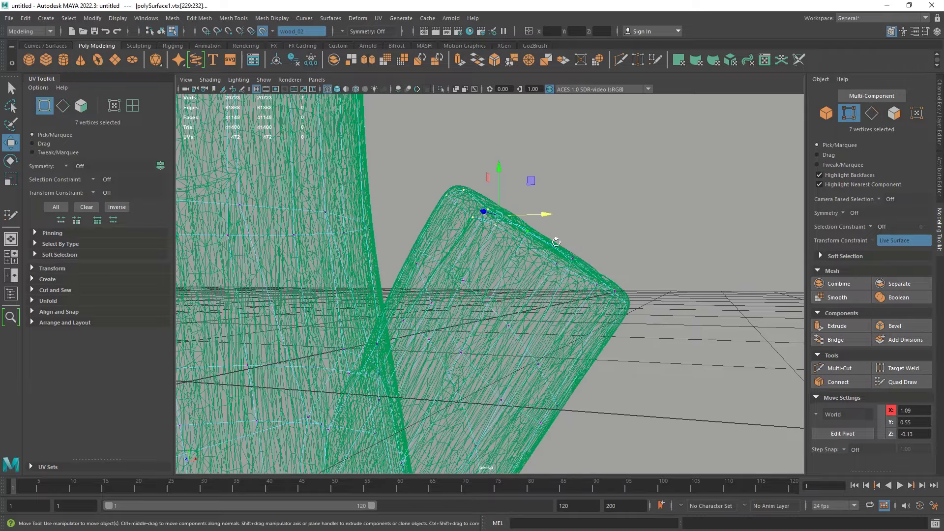
alt+drag(649, 319, 508, 267)
key(r)
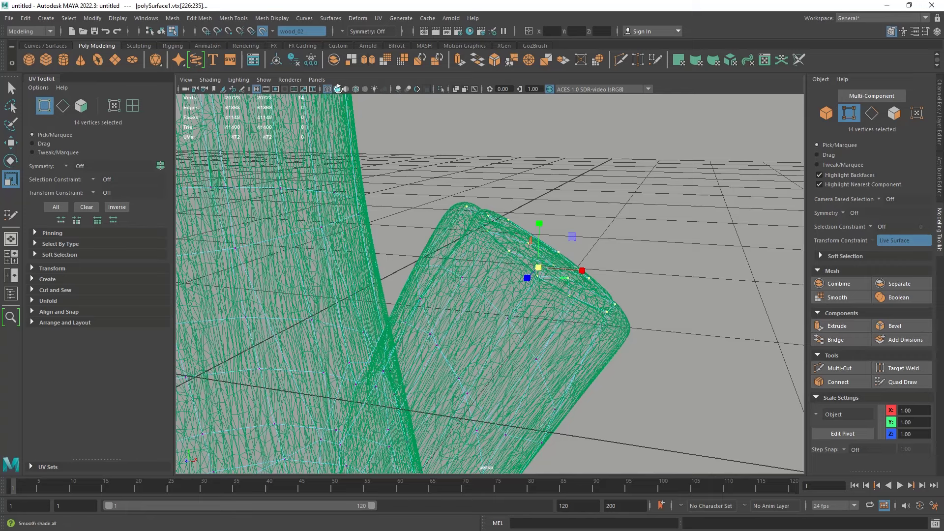
Return to shaded display and Quad Draw, and insert two edge loops around the rim of the branch stub's cap.
click(338, 89)
click(898, 382)
alt+drag(634, 325, 536, 301)
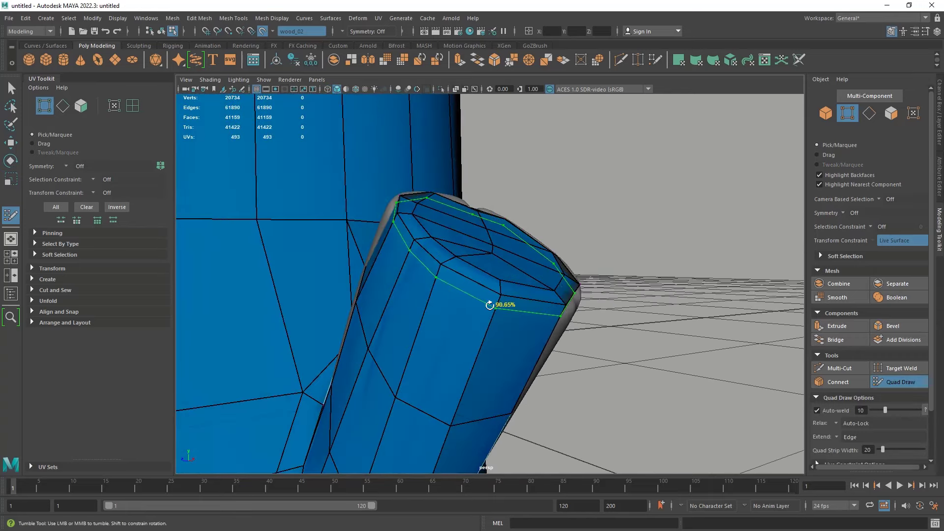
alt+drag(500, 310, 483, 238)
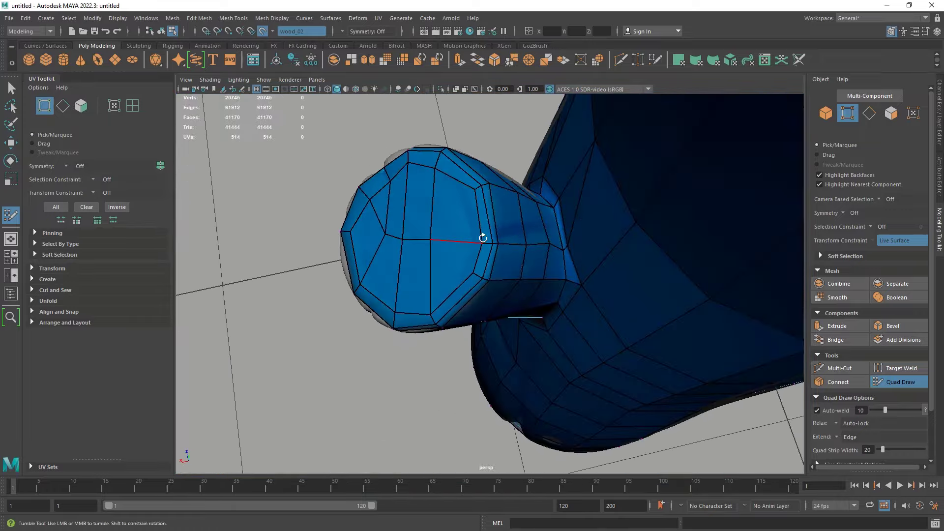
Try deleting edges and adding a lengthwise loop on the branch stub, undoing the attempts.
alt+drag(528, 223, 423, 237)
ctrl+click(509, 223)
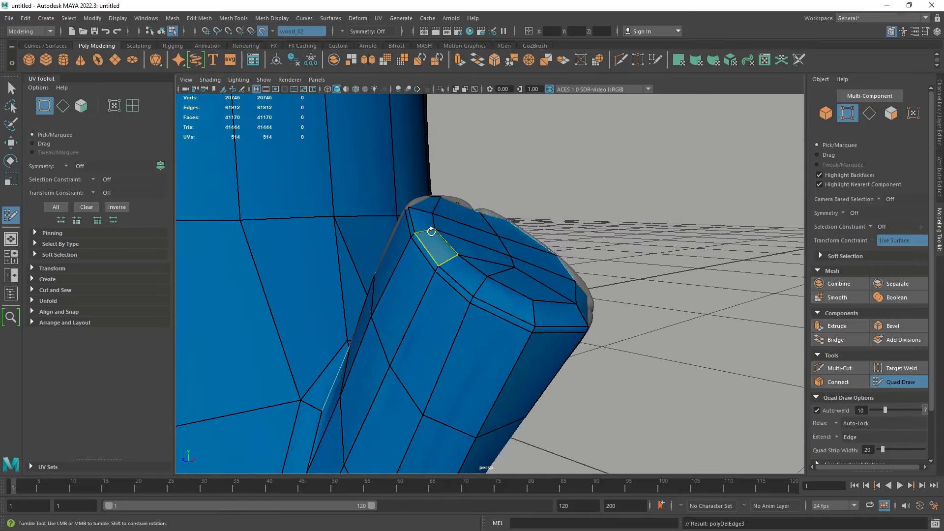
key(ctrl+z)
alt+drag(476, 246, 396, 249)
scroll(468, 251, down, 6)
scroll(489, 287, up, 3)
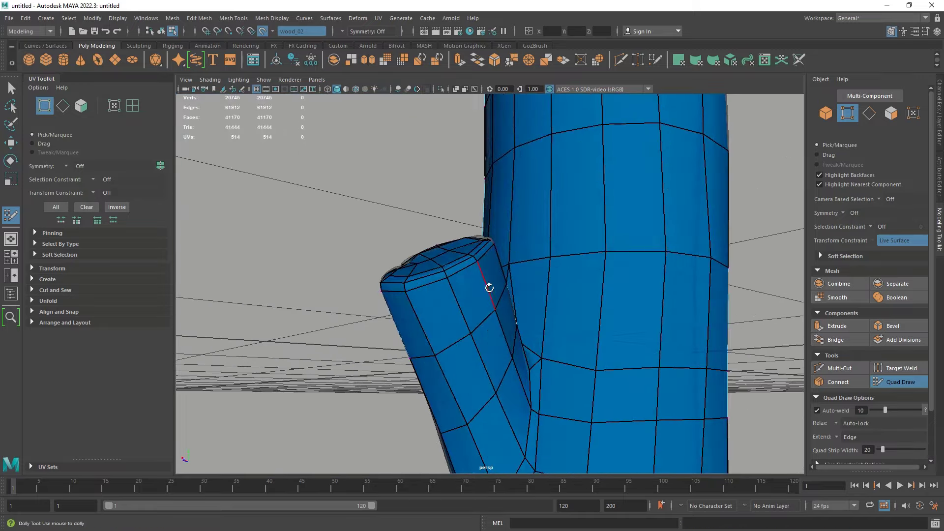
alt+drag(489, 288, 466, 281)
scroll(447, 286, up, 2)
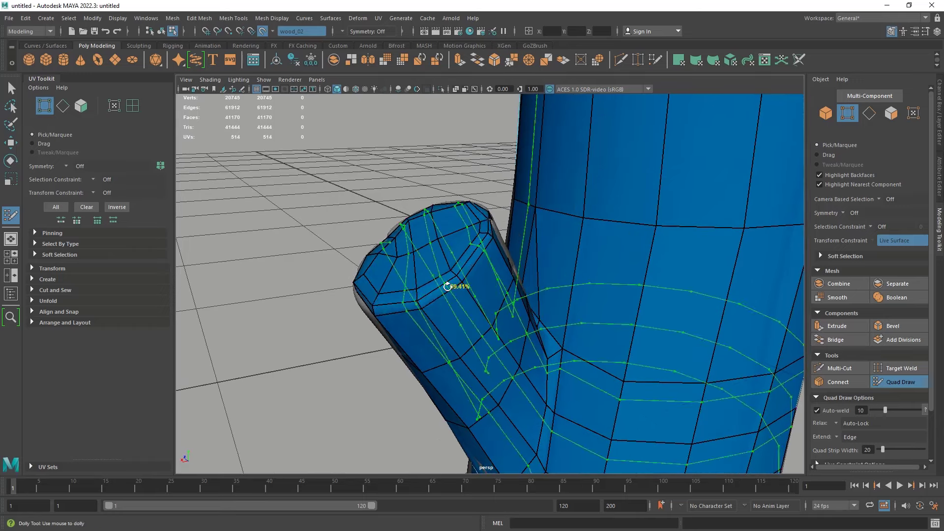
key(ctrl+z)
mouse_move(461, 325)
alt+mouse_down()
mouse_move(467, 295)
mouse_move(411, 290)
mouse_move(432, 331)
mouse_move(405, 386)
alt+mouse_up()
key(ctrl+z)
key(ctrl+z)
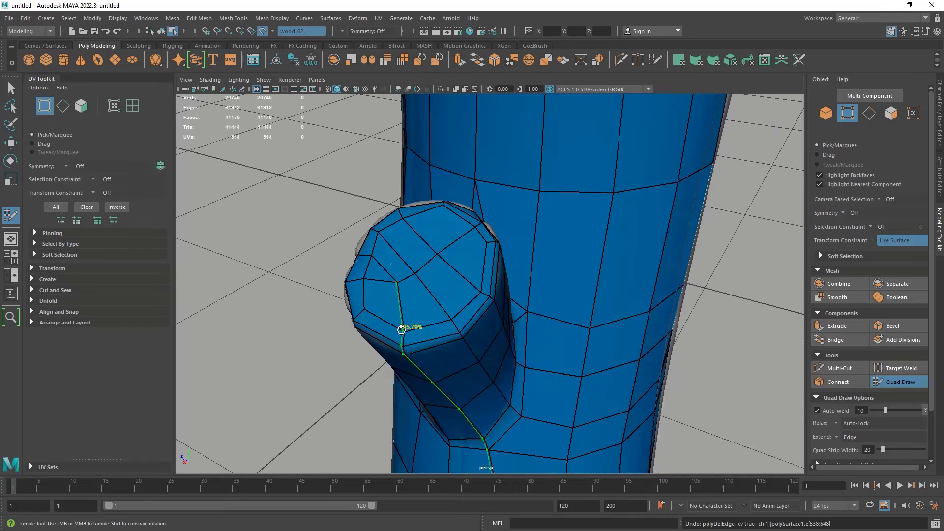
Delete the extra edge loop around the stub's rim and rearrange the cap's inner vertices into more even quads.
alt+drag(409, 327, 413, 316)
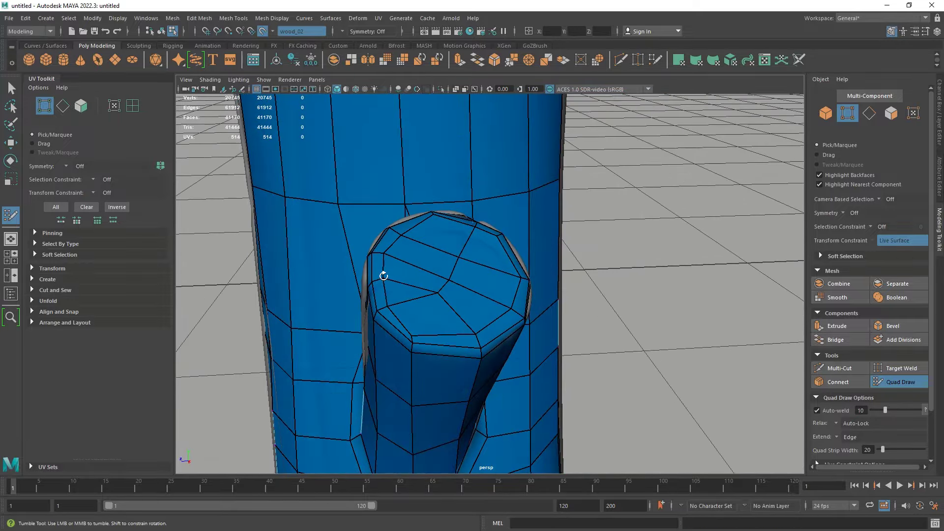
alt+drag(408, 231, 400, 263)
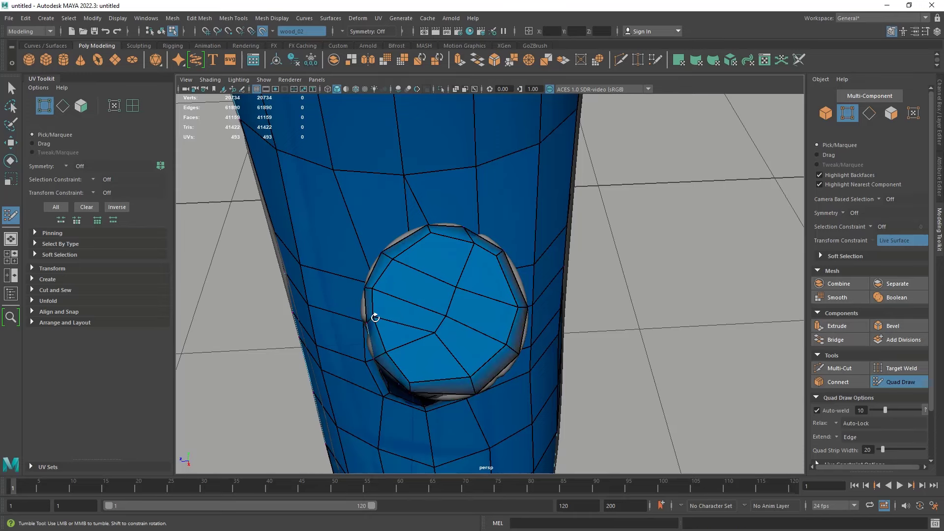
alt+drag(391, 355, 445, 360)
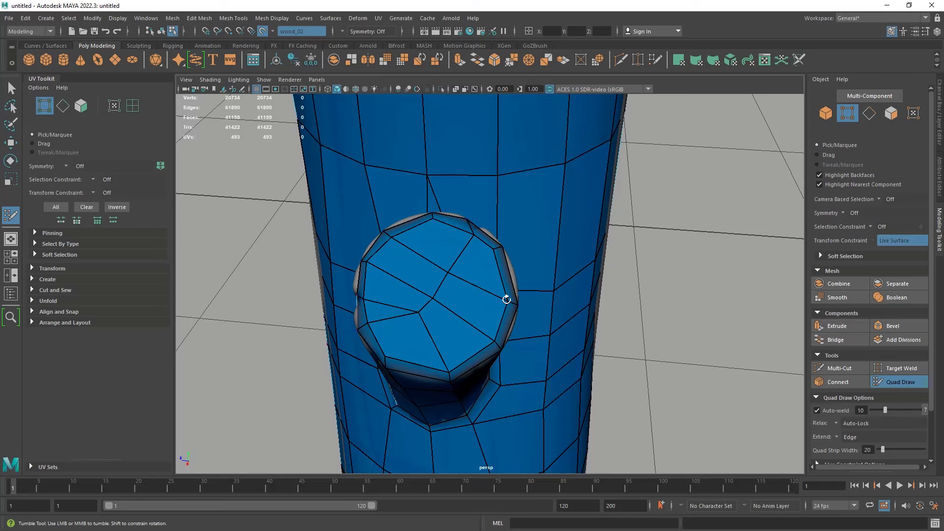
alt+drag(464, 224, 430, 348)
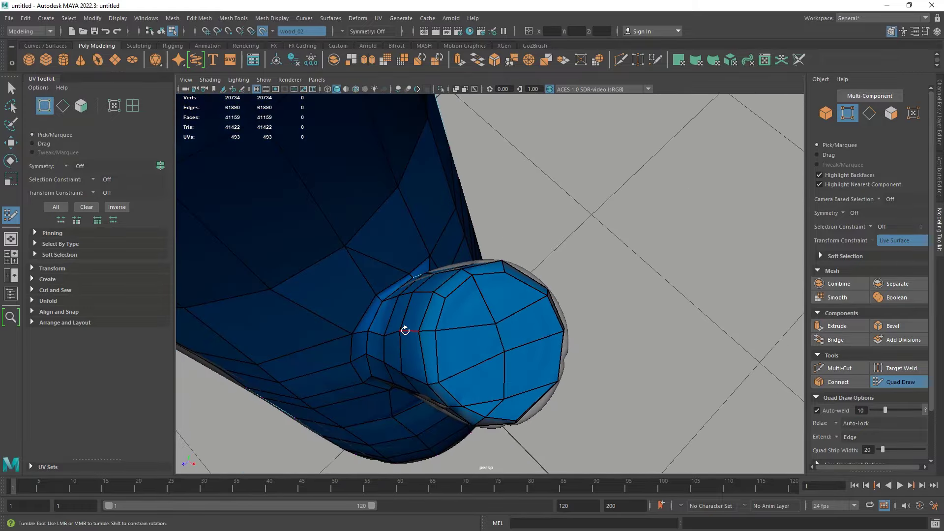
alt+drag(437, 343, 395, 322)
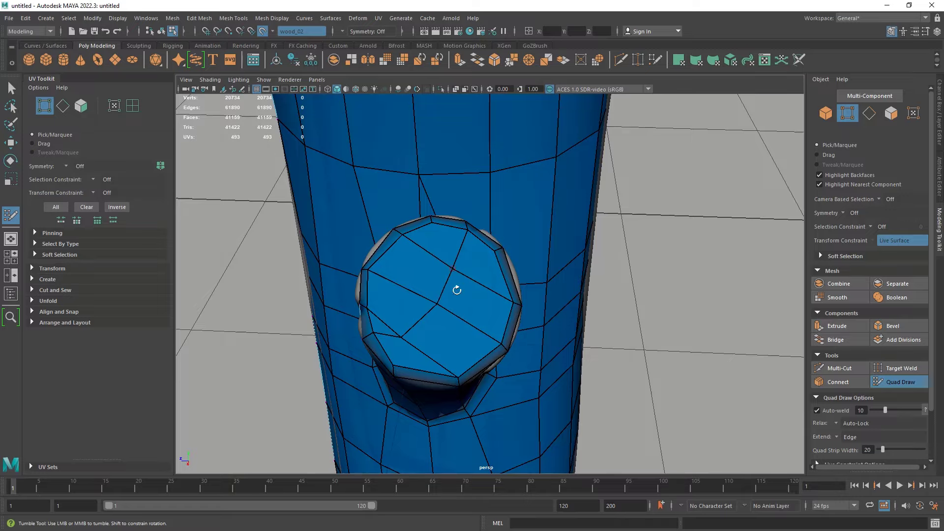
Examine the edge flow along the branch stub and where it joins the trunk from several sides.
alt+drag(456, 290, 467, 242)
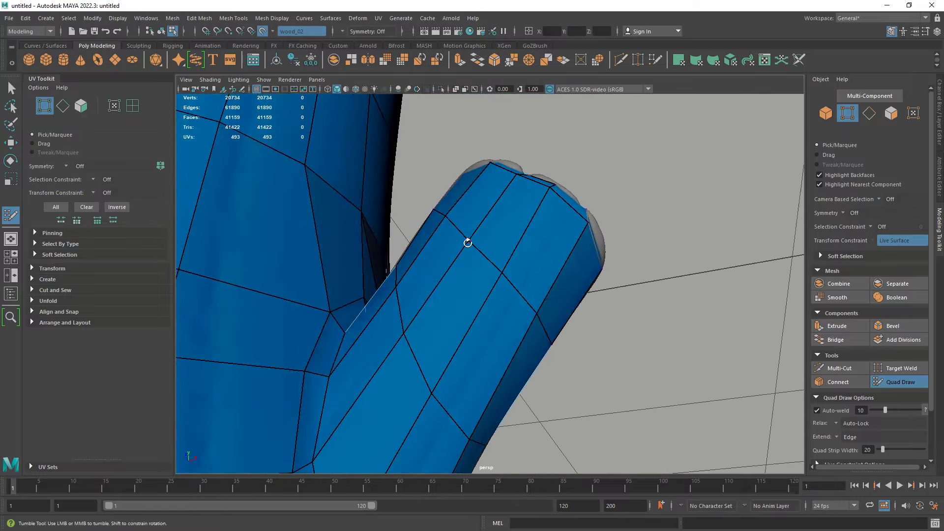
alt+drag(503, 272, 551, 369)
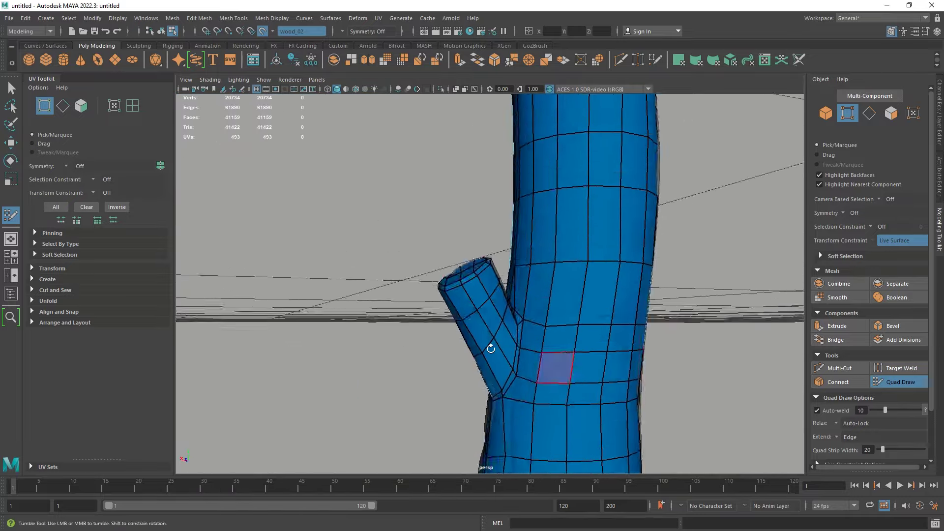
alt+right_drag(487, 350, 502, 415)
alt+drag(498, 294, 505, 324)
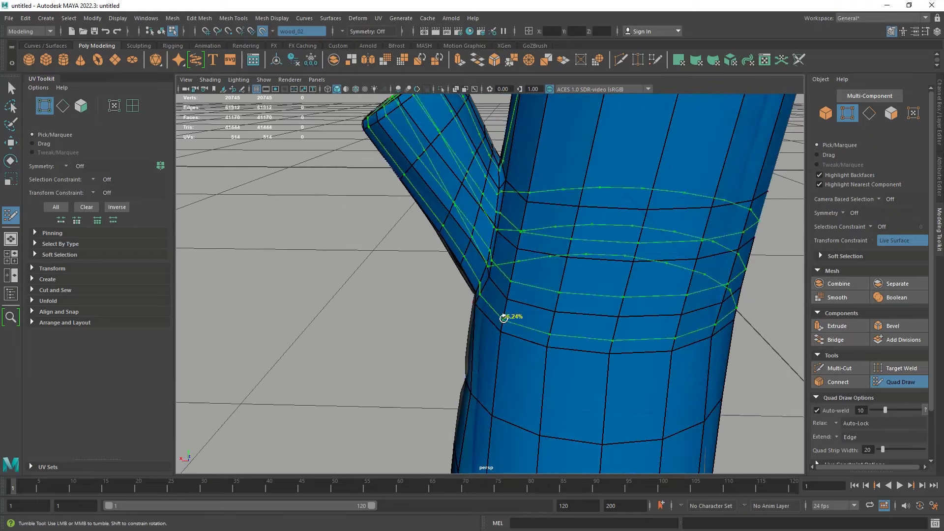
ctrl+shift+click(505, 317)
mouse_move(442, 274)
alt+mouse_down()
mouse_move(463, 383)
mouse_move(471, 316)
mouse_move(495, 297)
mouse_move(482, 274)
mouse_move(580, 289)
mouse_move(541, 282)
mouse_move(530, 294)
alt+mouse_up()
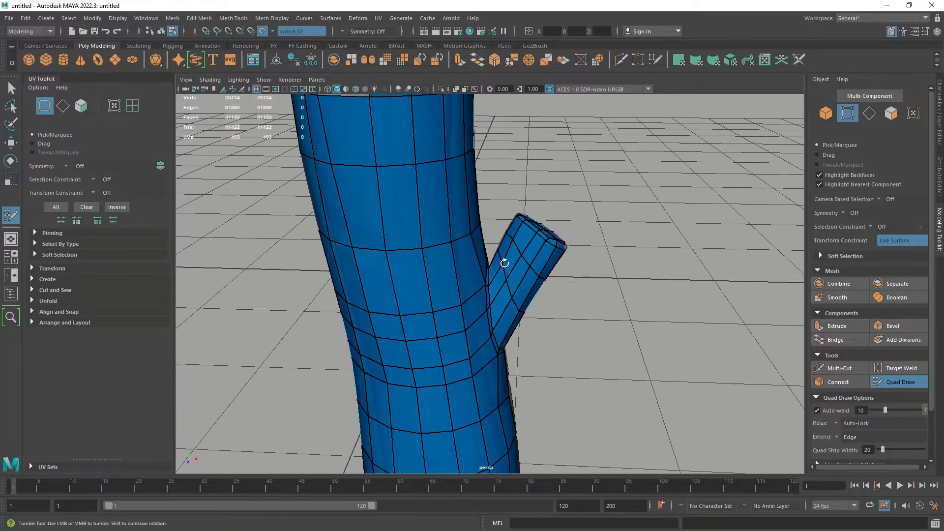
alt+right_drag(381, 248, 290, 246)
alt+drag(484, 268, 451, 295)
alt+right_drag(451, 295, 490, 411)
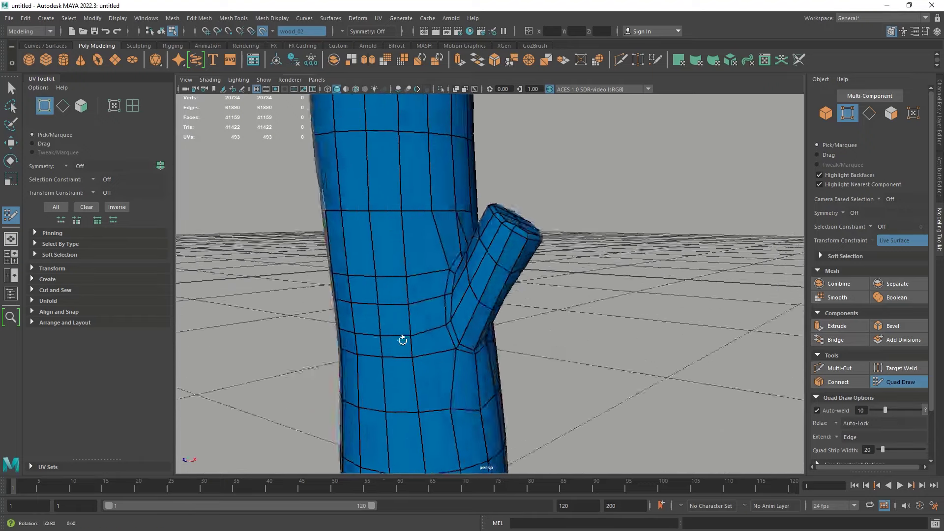
Delete surplus horizontal edges around the trunk at the branch stub's height, merging the rings with a diagonal edge.
alt+drag(400, 338, 495, 322)
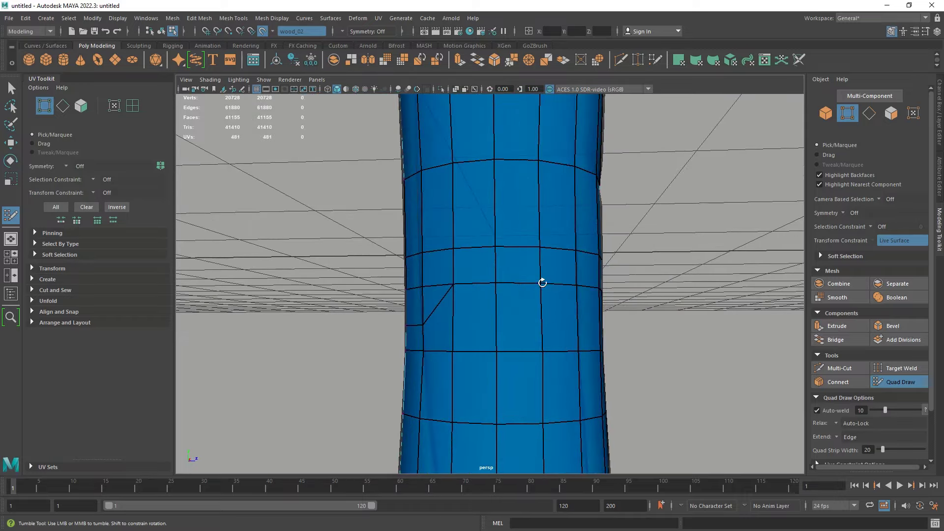
mouse_move(542, 283)
alt+mouse_down()
mouse_move(581, 345)
mouse_move(605, 329)
alt+mouse_up()
drag(572, 338, 567, 303)
mouse_move(527, 329)
alt+mouse_down()
mouse_move(613, 320)
mouse_move(651, 333)
mouse_move(420, 335)
mouse_move(427, 311)
mouse_move(350, 274)
mouse_move(535, 261)
alt+mouse_up()
ctrl+shift+click(408, 305)
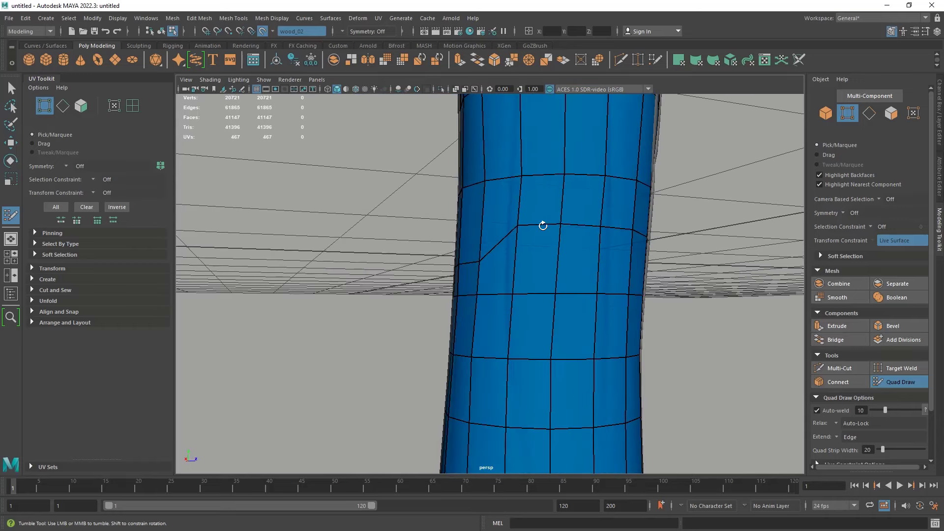
Examine the retopologized trunk and branch stub all the way around for uneven edge flow.
alt+drag(543, 226, 477, 359)
scroll(569, 256, down, 5)
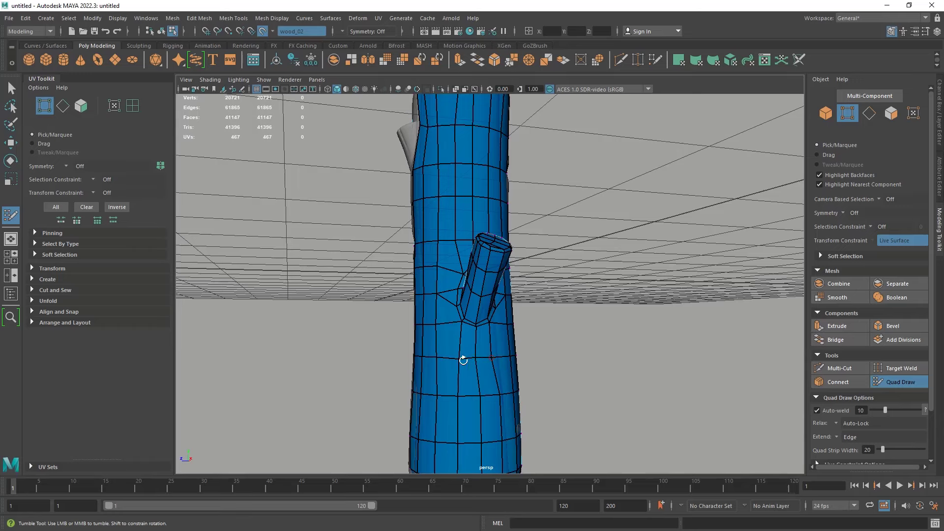
alt+drag(463, 360, 449, 376)
alt+middle_drag(449, 375, 461, 332)
alt+drag(500, 335, 445, 338)
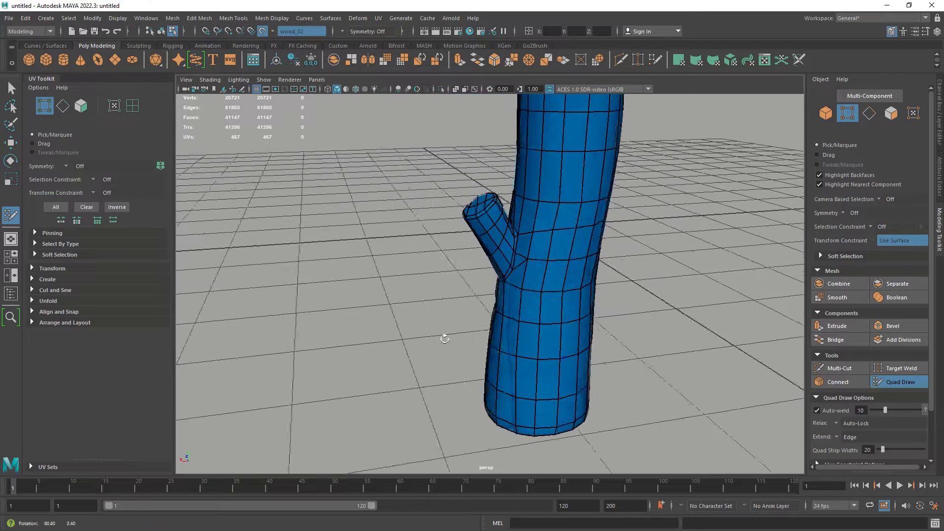
alt+drag(502, 349, 484, 340)
alt+middle_drag(524, 349, 472, 321)
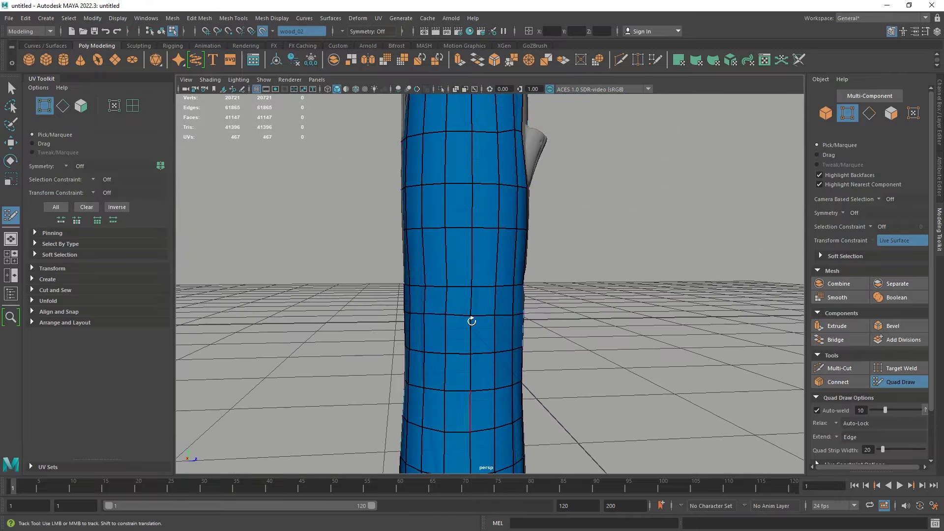
mouse_move(468, 303)
alt+mouse_down()
mouse_move(482, 331)
mouse_move(428, 297)
mouse_move(604, 308)
mouse_move(395, 295)
mouse_move(542, 293)
mouse_move(512, 295)
mouse_move(518, 313)
mouse_move(493, 359)
mouse_move(411, 313)
alt+mouse_up()
Delete the loose vertical quad strip on the trunk above the upper branch stub.
alt+middle_drag(411, 313, 478, 334)
alt+right_drag(433, 324, 479, 319)
alt+drag(479, 319, 443, 264)
alt+right_drag(444, 265, 397, 263)
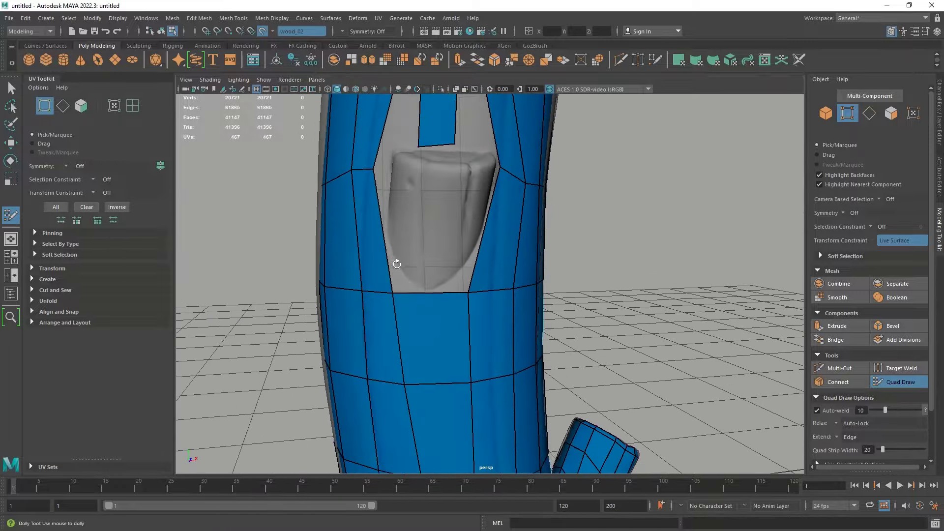
alt+middle_drag(414, 323, 406, 301)
alt+middle_drag(421, 271, 430, 322)
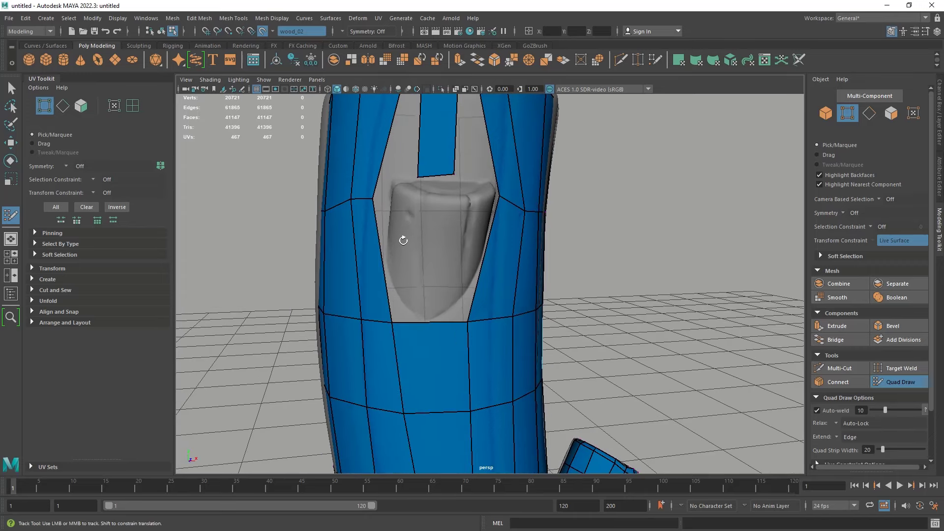
alt+drag(403, 241, 417, 257)
mouse_move(417, 257)
alt+right_down()
mouse_move(430, 245)
mouse_move(415, 204)
alt+right_up()
ctrl+shift+click(421, 200)
mouse_move(396, 249)
alt+mouse_down()
mouse_move(375, 255)
mouse_move(365, 292)
alt+mouse_up()
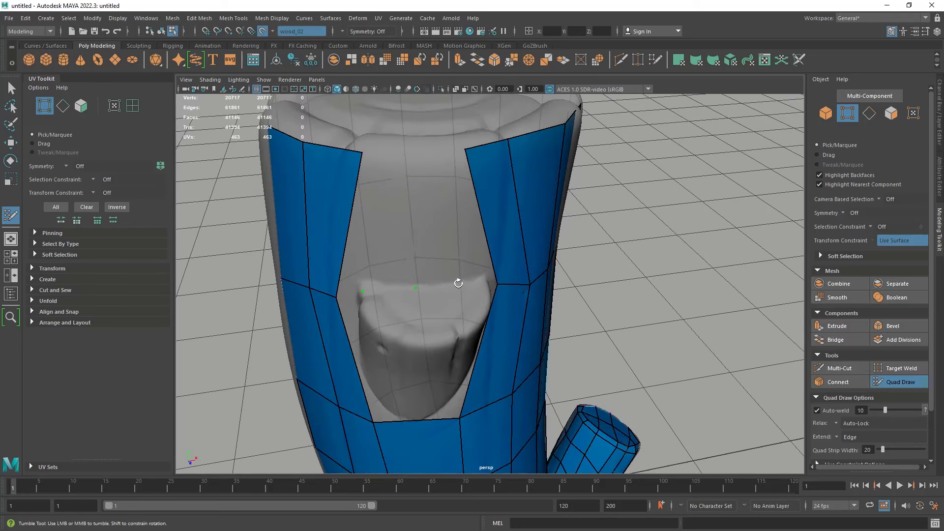
Draw a curved strip of quads along the upper stub's outer rim and split it with extra crosswise edges.
key(ctrl+z)
key(ctrl+z)
click(364, 302)
shift+click(388, 331)
mouse_move(393, 328)
mouse_down()
mouse_move(436, 339)
mouse_move(467, 326)
mouse_move(470, 334)
mouse_move(476, 290)
mouse_move(396, 312)
mouse_move(419, 289)
mouse_move(404, 280)
mouse_move(347, 284)
mouse_up()
ctrl+click(394, 283)
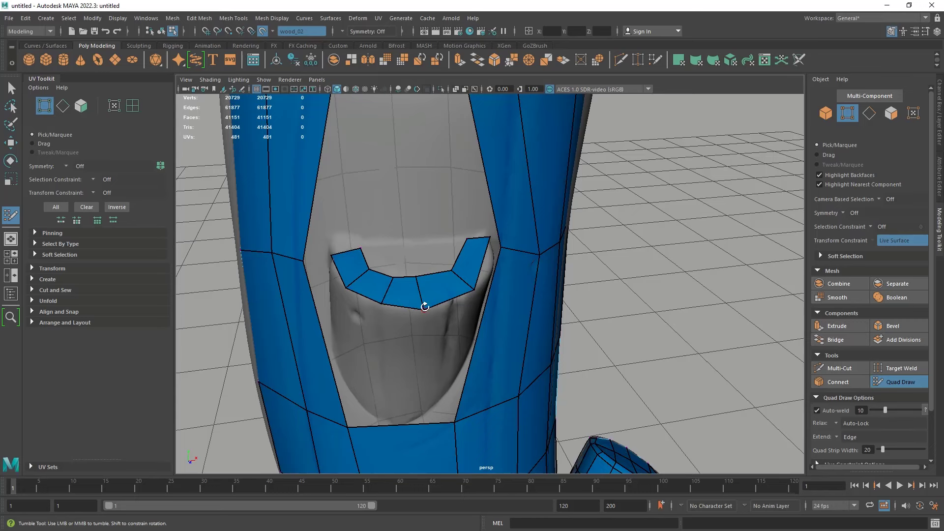
alt+drag(455, 288, 420, 285)
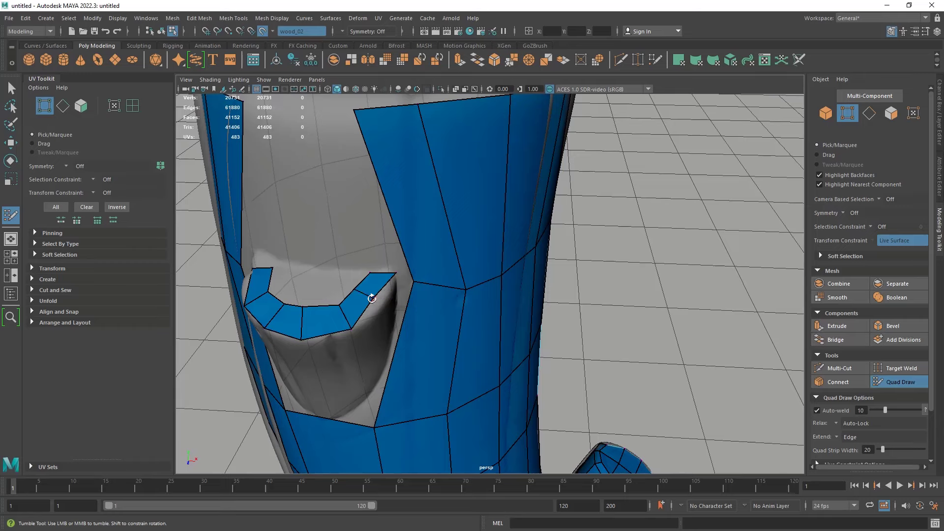
Remove the trunk quad one row below the stub's adjoining ring and split the quad directly beneath the stub with a vertical edge.
mouse_move(381, 320)
alt+mouse_down()
mouse_move(461, 236)
mouse_move(428, 293)
mouse_move(460, 304)
alt+mouse_up()
ctrl+shift+click(428, 406)
ctrl+click(421, 373)
scroll(441, 290, down, 2)
alt+drag(358, 301, 329, 289)
scroll(328, 289, down, 2)
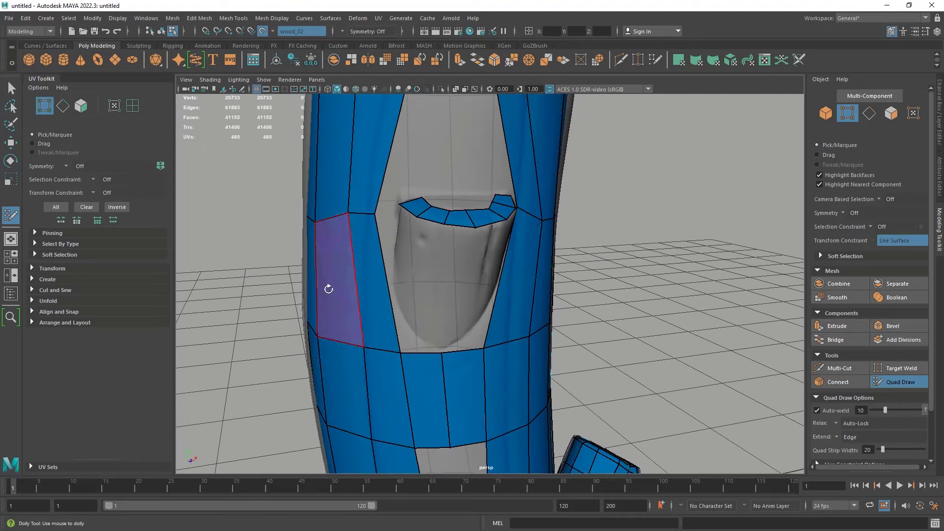
On both sides of the stub, delete the outer trunk quad and split the adjacent inner quad with a horizontal edge.
ctrl+shift+click(328, 289)
ctrl+click(371, 278)
alt+drag(438, 291, 389, 285)
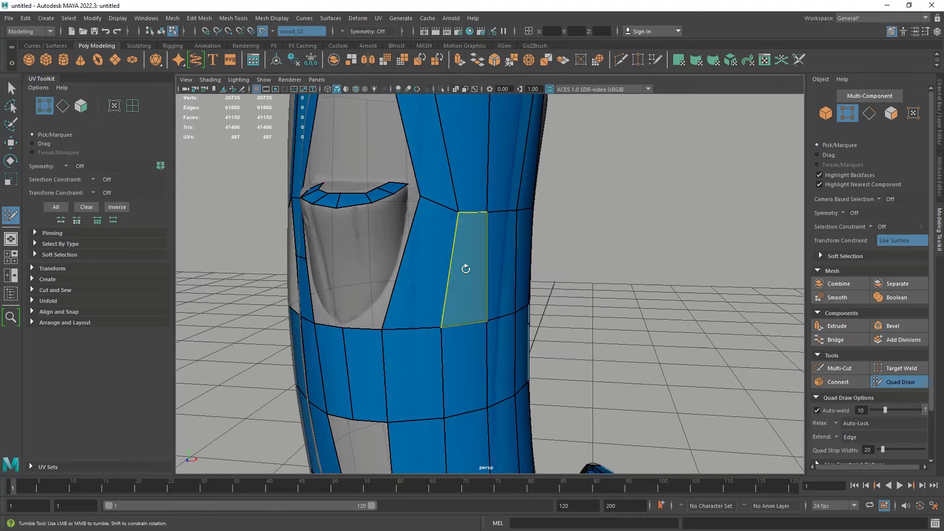
ctrl+shift+click(464, 269)
ctrl+click(438, 260)
Build long quads down the stub's front and sides from the rim strip to where the stub meets the trunk.
mouse_move(436, 261)
alt+mouse_down()
mouse_move(453, 245)
mouse_move(442, 232)
mouse_move(421, 289)
mouse_move(438, 293)
mouse_move(431, 249)
alt+mouse_up()
drag(423, 209, 417, 334)
drag(437, 216, 436, 364)
mouse_move(436, 364)
alt+mouse_down()
mouse_move(414, 257)
mouse_move(400, 359)
mouse_move(427, 360)
alt+mouse_up()
mouse_move(423, 234)
mouse_down()
mouse_move(458, 307)
mouse_move(460, 255)
mouse_up()
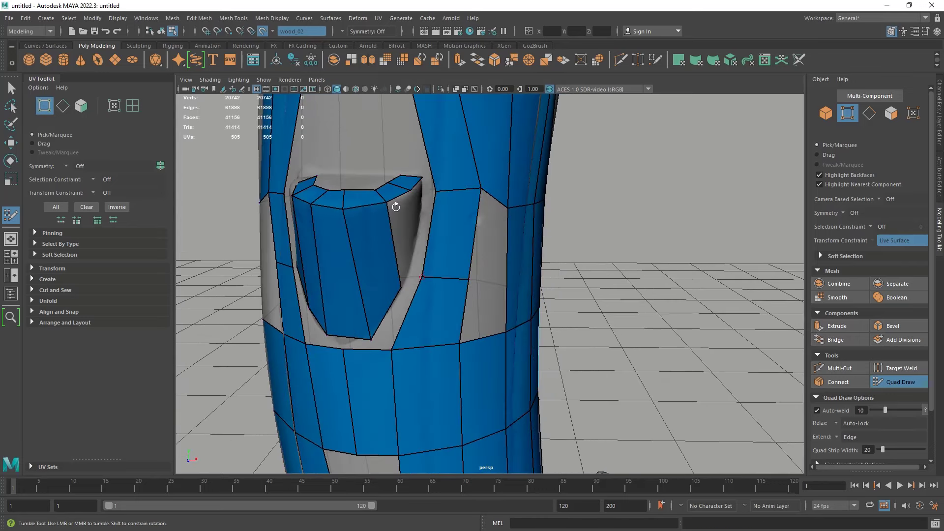
drag(388, 203, 417, 236)
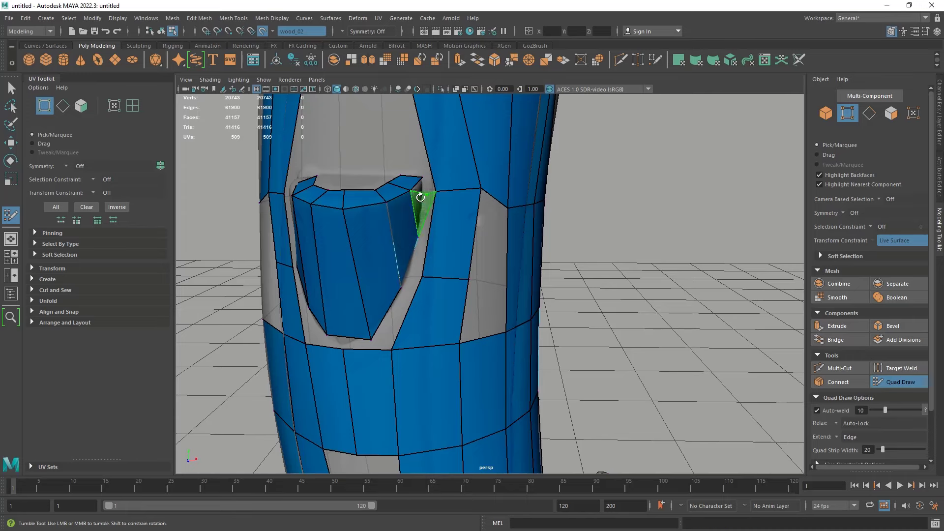
scroll(432, 199, up, 2)
mouse_move(433, 204)
alt+mouse_down()
mouse_move(490, 312)
mouse_move(375, 228)
mouse_move(399, 236)
alt+mouse_up()
scroll(392, 239, up, 3)
shift+click(354, 232)
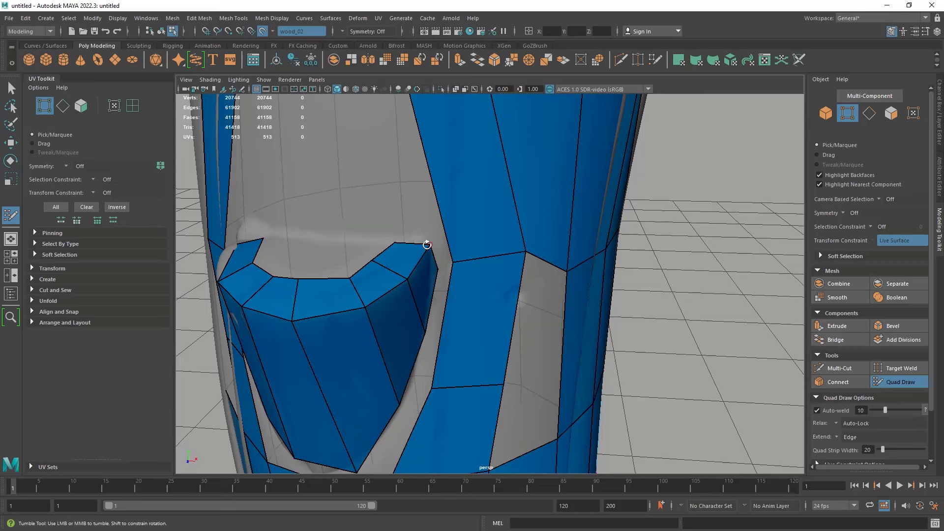
Add a second vertical edge beneath the stub and weld the lower ends of both edges to the neighbouring corner vertices.
alt+drag(423, 277, 464, 258)
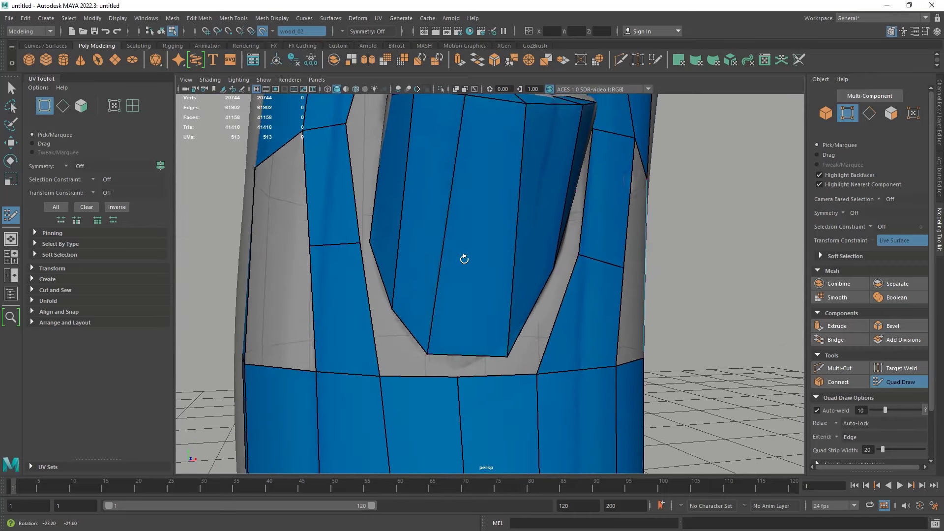
scroll(461, 276, down, 3)
alt+middle_drag(422, 312, 411, 234)
scroll(443, 275, down, 2)
ctrl+click(481, 277)
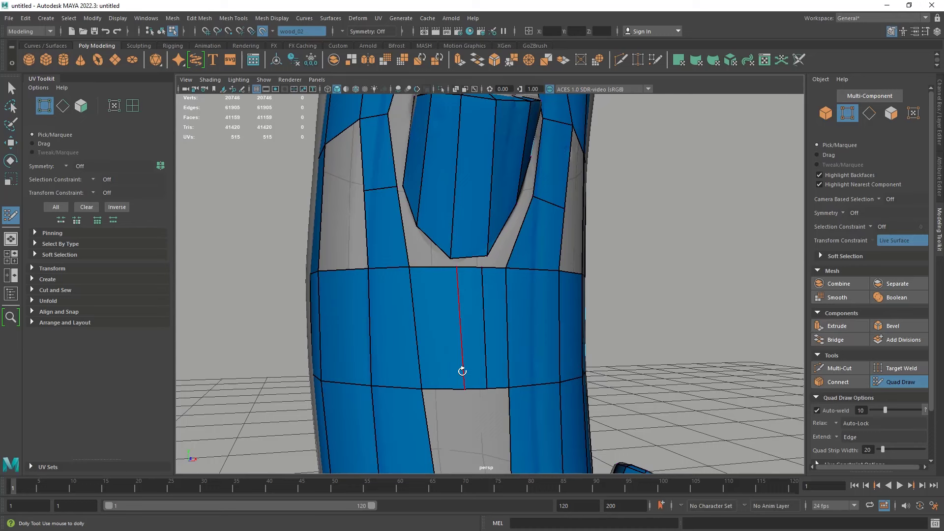
drag(465, 389, 424, 385)
drag(489, 387, 511, 385)
mouse_move(483, 258)
alt+mouse_down()
mouse_move(457, 283)
mouse_move(421, 289)
alt+mouse_up()
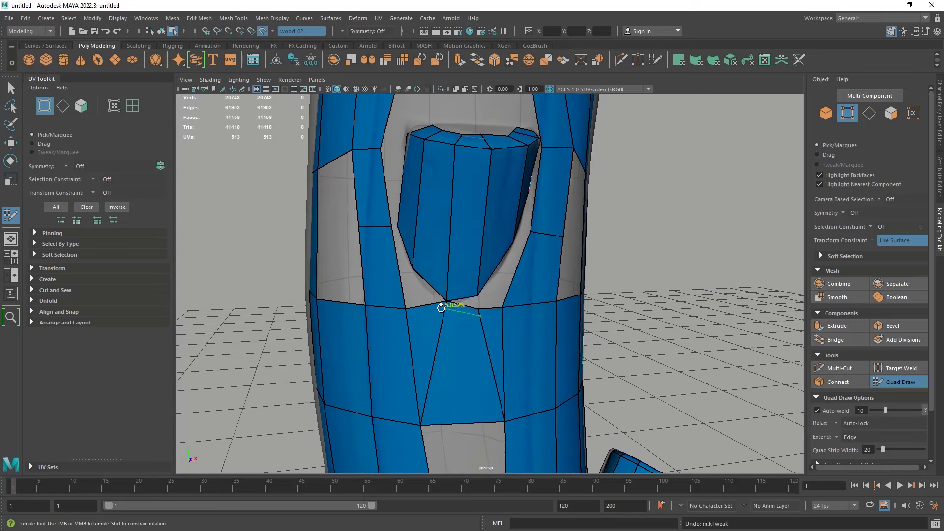
click(451, 317)
Weld the trunk opening's side vertices onto the matching rim and base vertices of the stub on both sides.
mouse_move(452, 320)
alt+mouse_down()
mouse_move(453, 285)
mouse_move(453, 301)
mouse_move(404, 275)
mouse_move(417, 256)
mouse_move(406, 255)
mouse_move(464, 253)
mouse_move(469, 243)
alt+mouse_up()
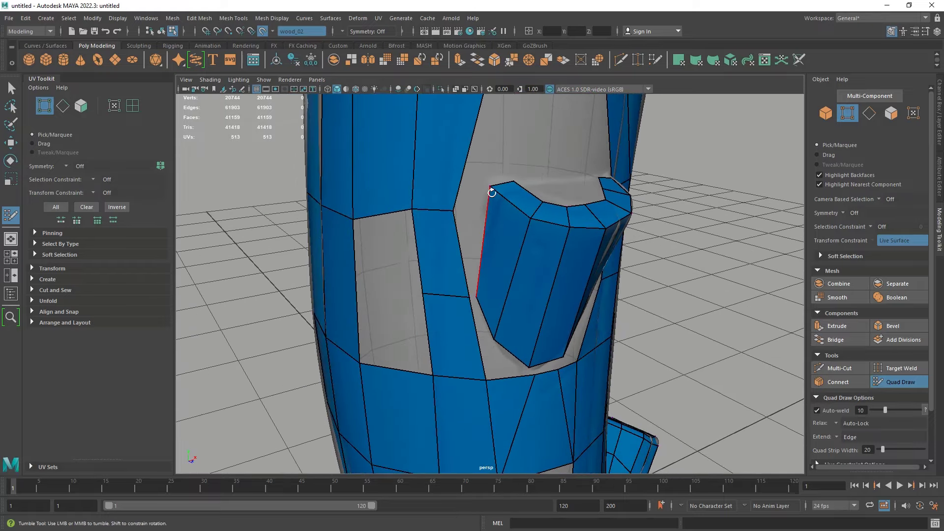
drag(455, 210, 487, 190)
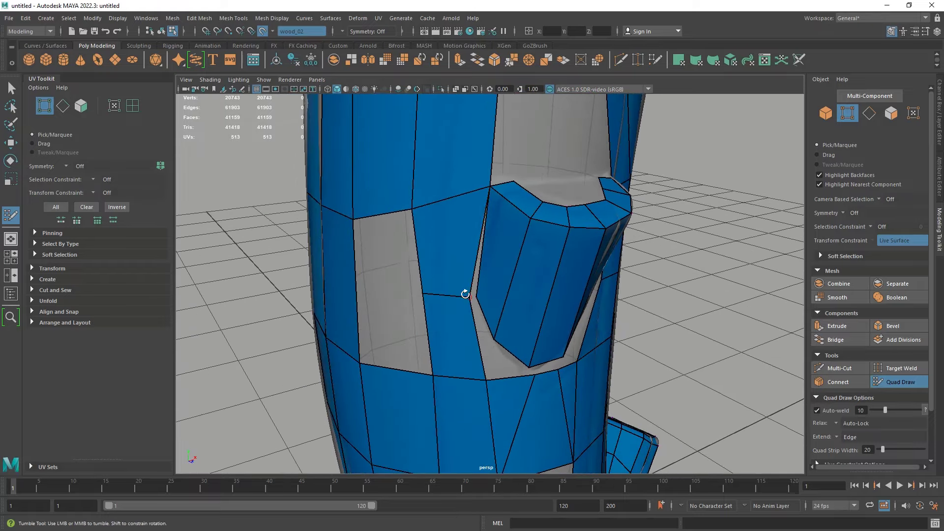
alt+drag(490, 286, 443, 296)
drag(393, 251, 387, 248)
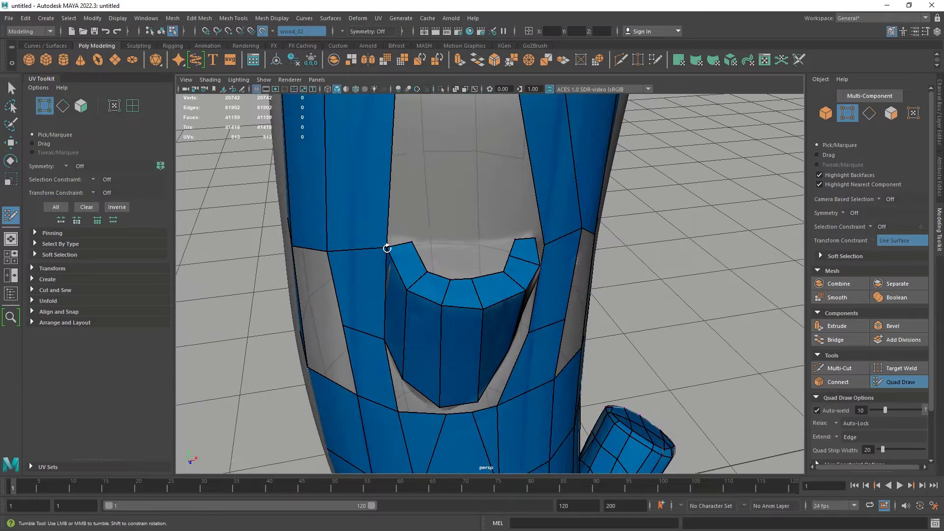
mouse_move(467, 249)
alt+mouse_down()
mouse_move(433, 246)
mouse_move(428, 231)
mouse_move(447, 238)
mouse_move(409, 226)
alt+mouse_up()
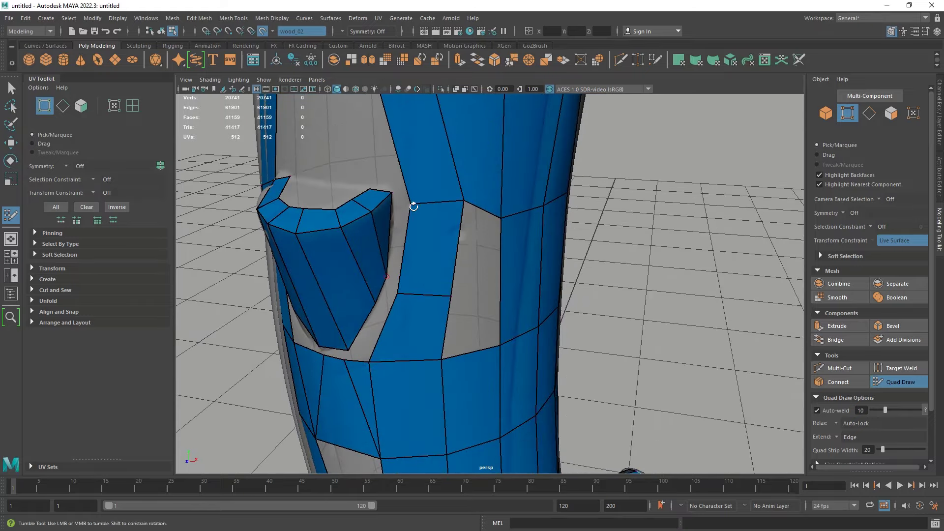
drag(414, 207, 398, 196)
drag(398, 293, 417, 276)
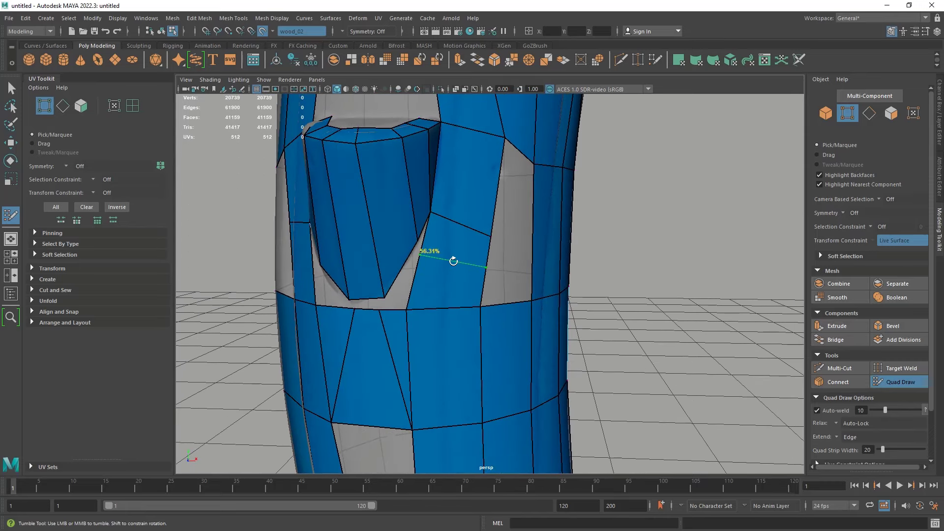
Split the trunk quad beside the stub's base and close the gap under the stub by joining and aligning its lower vertices.
ctrl+click(453, 261)
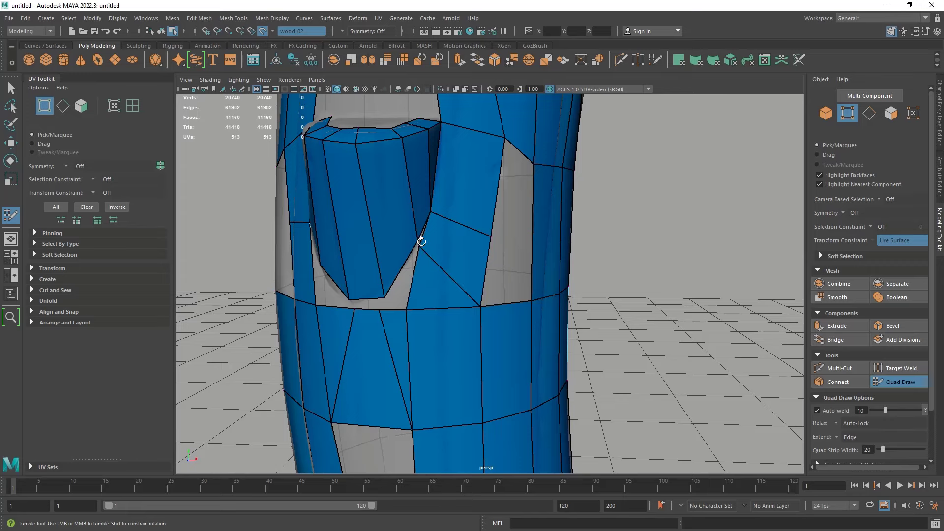
mouse_move(420, 284)
alt+mouse_down()
mouse_move(449, 254)
mouse_move(392, 257)
mouse_move(424, 267)
mouse_move(425, 250)
alt+mouse_up()
ctrl+shift+click(396, 250)
drag(462, 276, 459, 280)
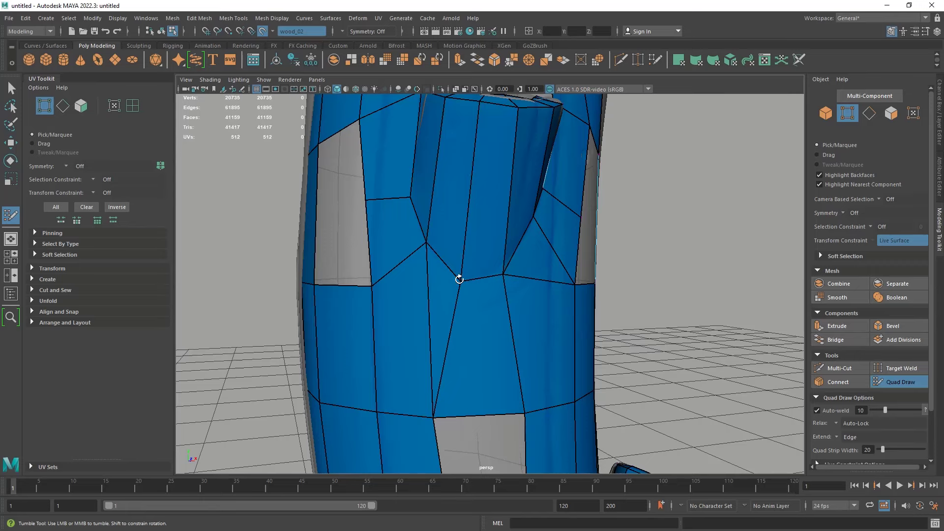
drag(428, 244, 428, 251)
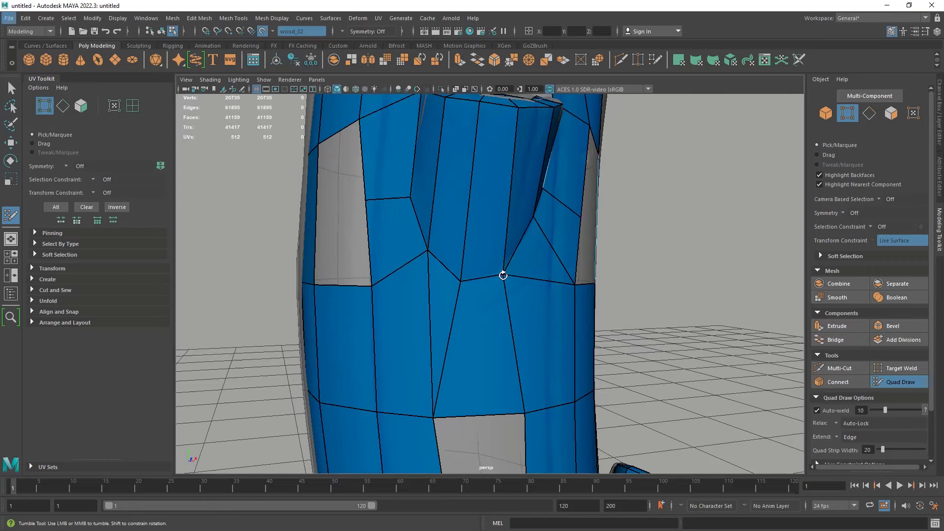
drag(503, 275, 502, 272)
Collapse the horizontal side edges' outer vertices into the trunk corners and fill the holes on both sides of the stub.
alt+drag(422, 283, 464, 281)
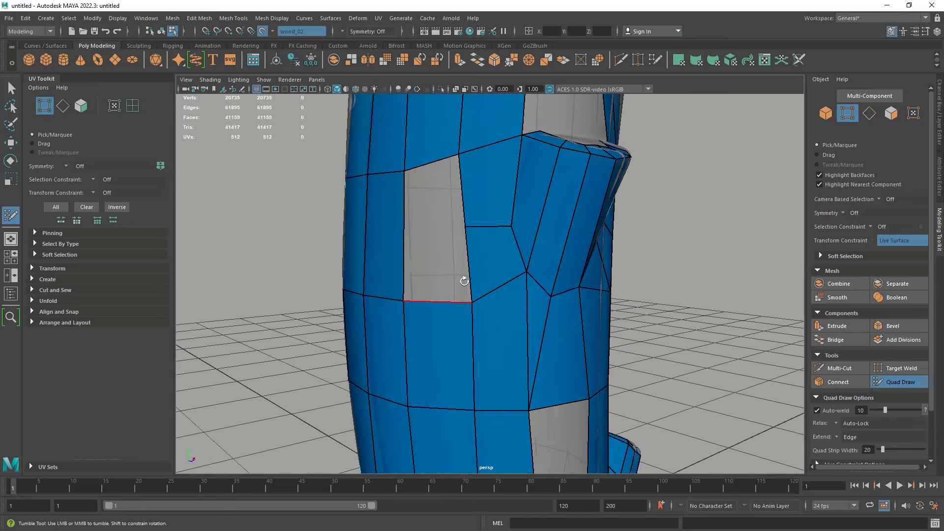
drag(461, 189, 461, 153)
shift+click(426, 216)
mouse_move(466, 290)
alt+mouse_down()
mouse_move(406, 284)
mouse_move(401, 259)
mouse_move(423, 274)
mouse_move(374, 273)
alt+mouse_up()
alt+drag(437, 268, 384, 243)
mouse_move(393, 165)
mouse_down()
mouse_move(373, 294)
mouse_move(476, 270)
mouse_move(421, 278)
mouse_up()
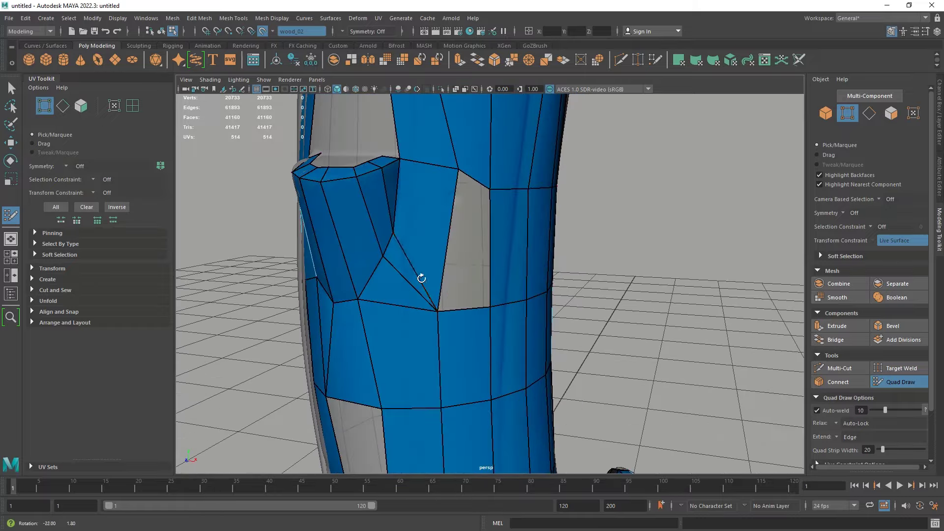
shift+click(462, 236)
Fill the remaining trunk hole below the stub with a quad and even out the surrounding vertices.
mouse_move(432, 172)
alt+mouse_down()
mouse_move(472, 224)
mouse_move(491, 185)
alt+mouse_up()
drag(508, 147, 504, 147)
drag(511, 199, 504, 199)
drag(455, 176, 440, 176)
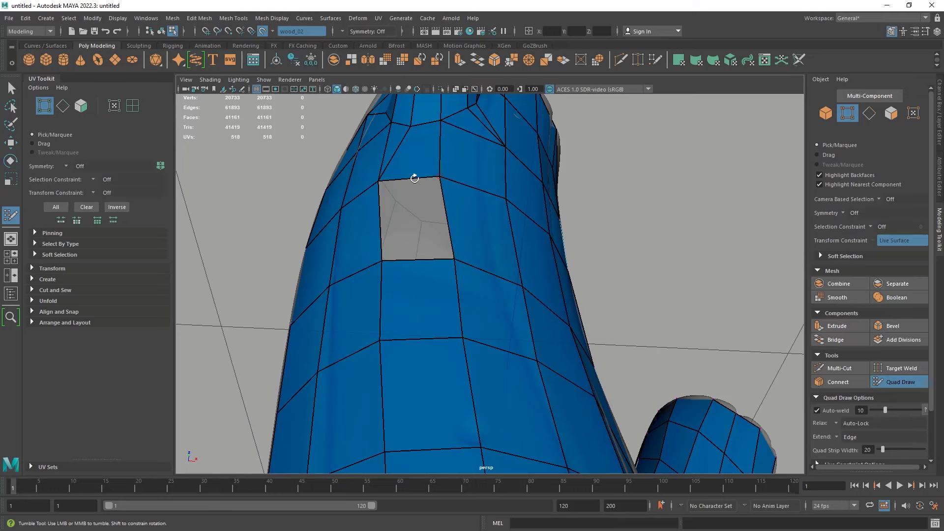
shift+click(407, 214)
drag(378, 180, 385, 180)
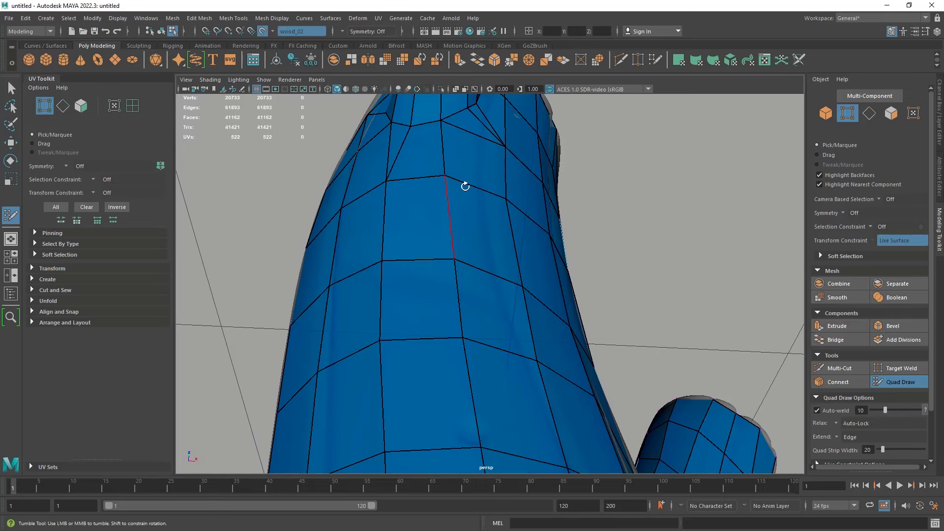
Fill the upper stub's cap with quads between the curved rim strip and the trunk wall.
alt+drag(465, 186, 394, 249)
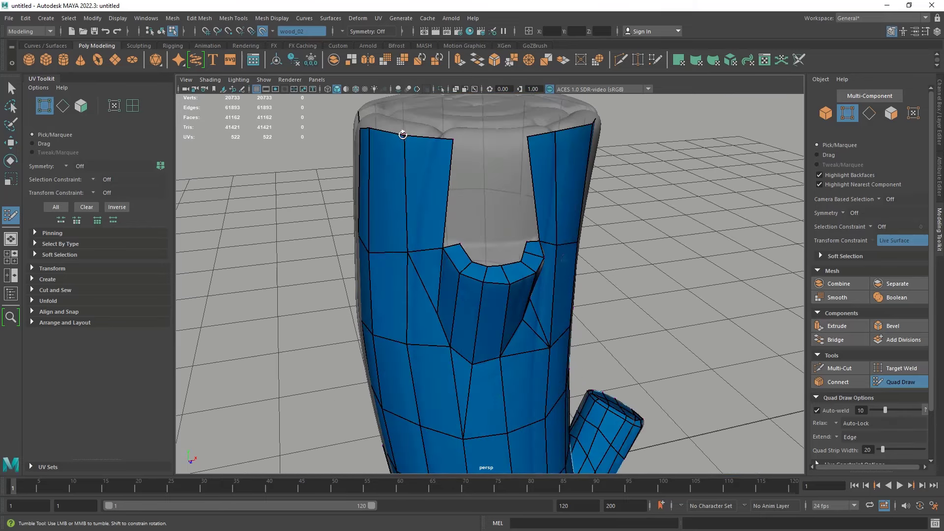
alt+drag(487, 241, 495, 301)
scroll(495, 302, up, 3)
alt+drag(458, 209, 407, 338)
scroll(448, 253, up, 1)
scroll(439, 309, up, 3)
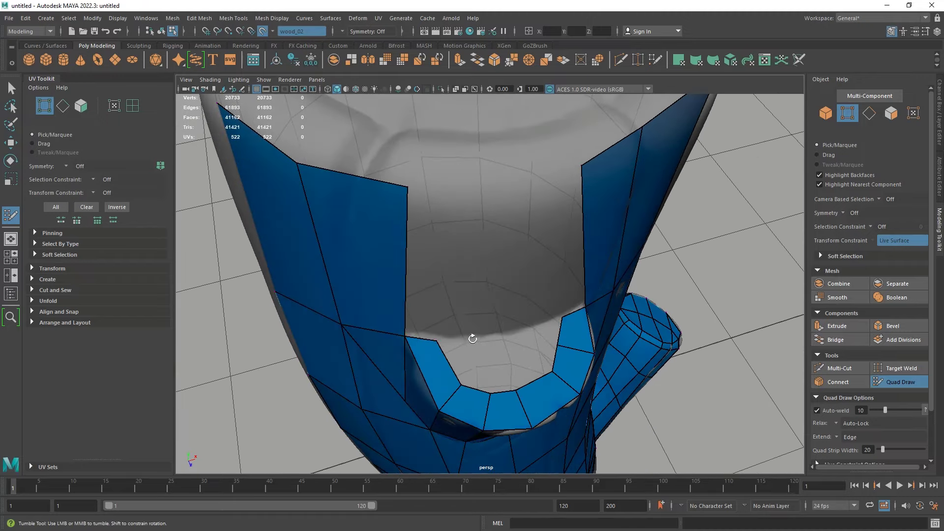
shift+click(503, 359)
shift+click(460, 362)
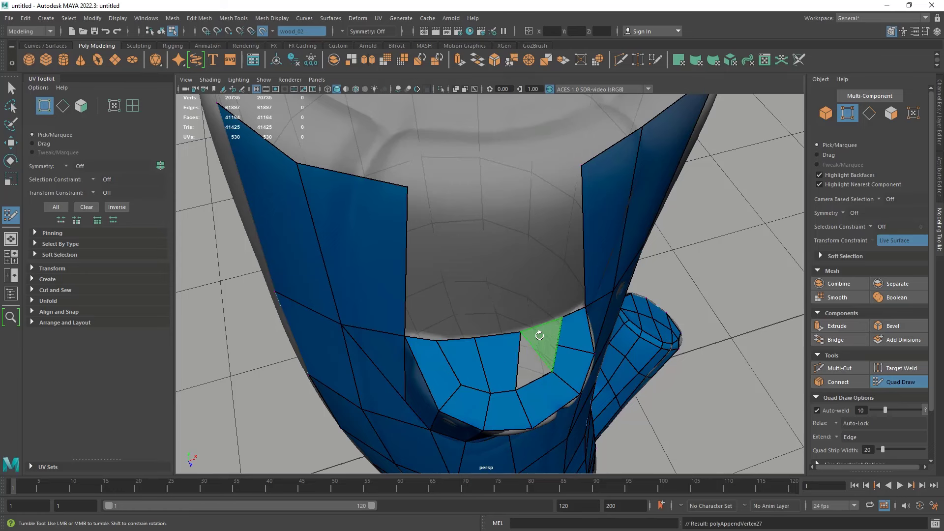
shift+click(533, 347)
shift+click(525, 364)
Extend a quad from the stub's cap to the trunk's upper edge and fill the gaps on both sides of it.
alt+drag(523, 332, 497, 156)
mouse_move(458, 242)
alt+mouse_down()
mouse_move(472, 261)
mouse_move(473, 236)
mouse_move(449, 216)
mouse_move(417, 218)
alt+mouse_up()
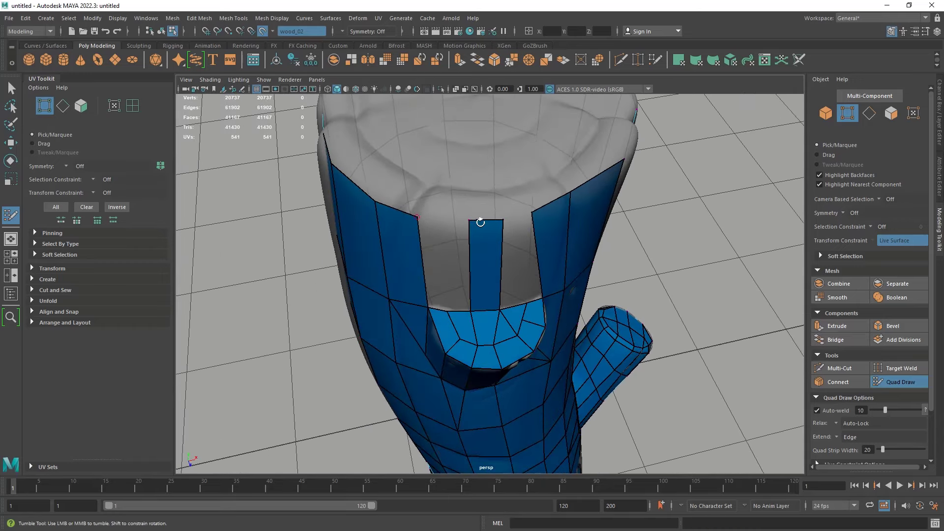
drag(491, 221, 516, 213)
alt+right_drag(517, 213, 544, 268)
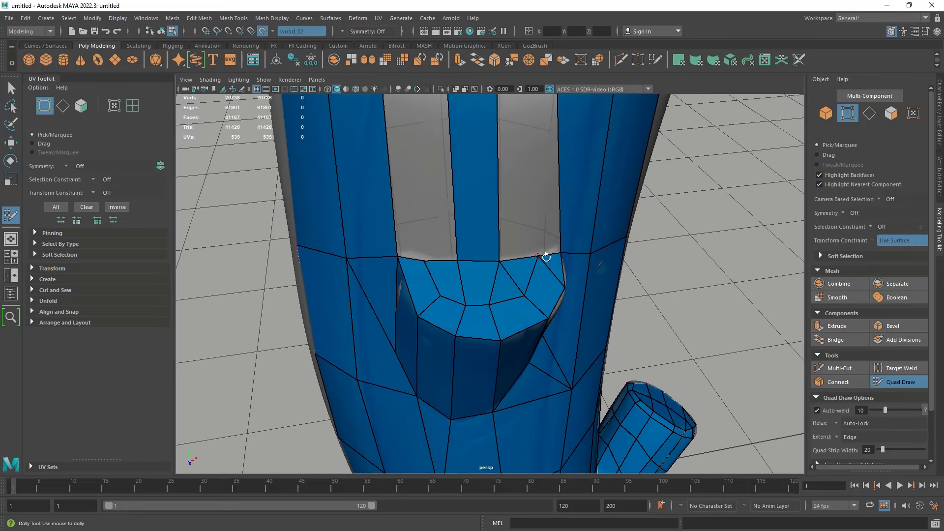
shift+click(535, 228)
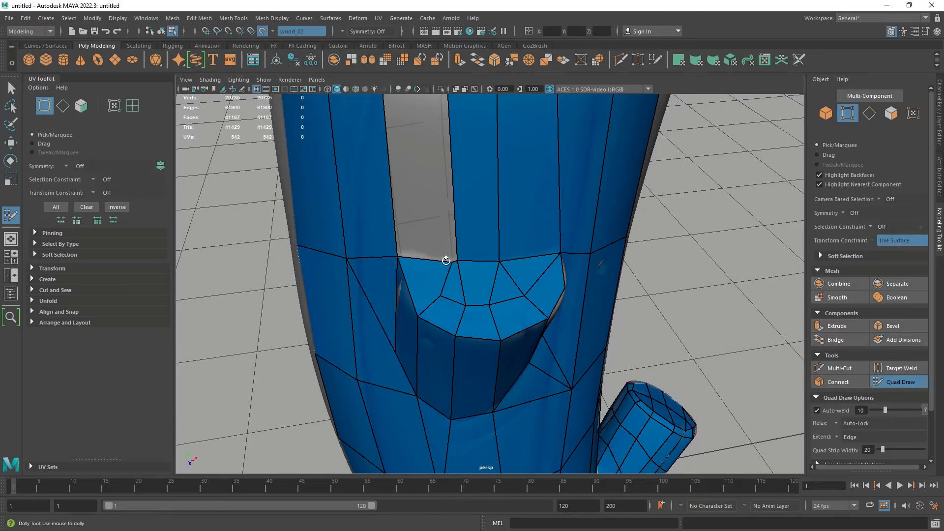
shift+click(425, 236)
scroll(450, 283, down, 3)
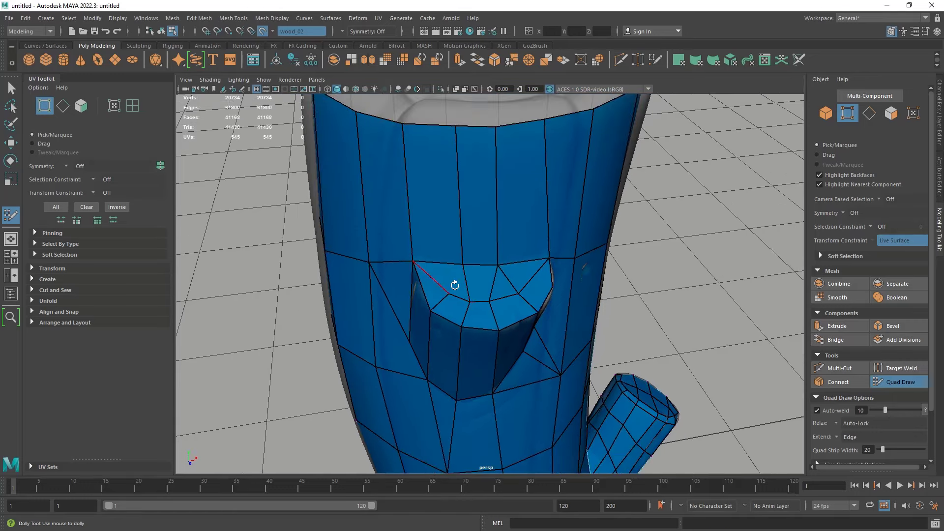
Delete the two tapered trunk faces beside the stub's side wall to reopen that area.
alt+drag(453, 285, 460, 255)
alt+middle_drag(459, 255, 454, 304)
alt+drag(454, 304, 429, 353)
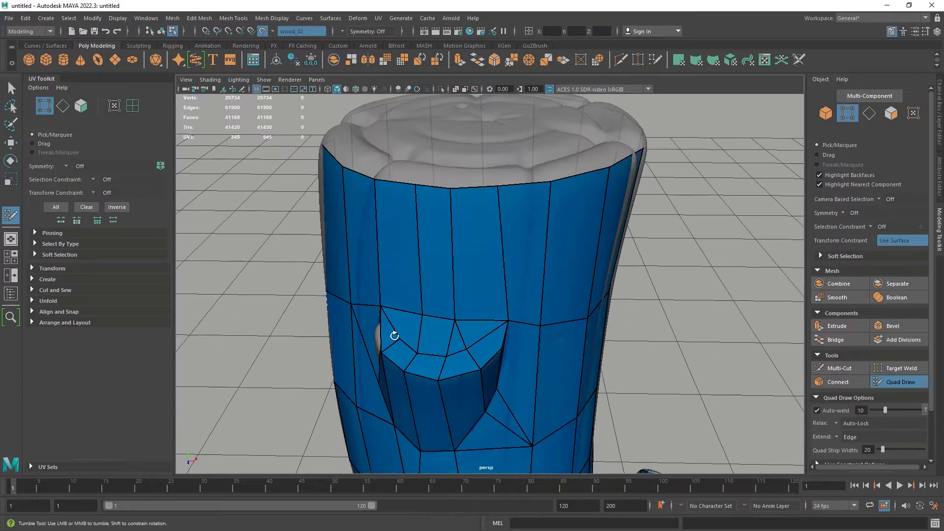
mouse_move(428, 339)
alt+mouse_down()
mouse_move(442, 333)
mouse_move(433, 362)
mouse_move(485, 334)
alt+mouse_up()
ctrl+shift+click(428, 320)
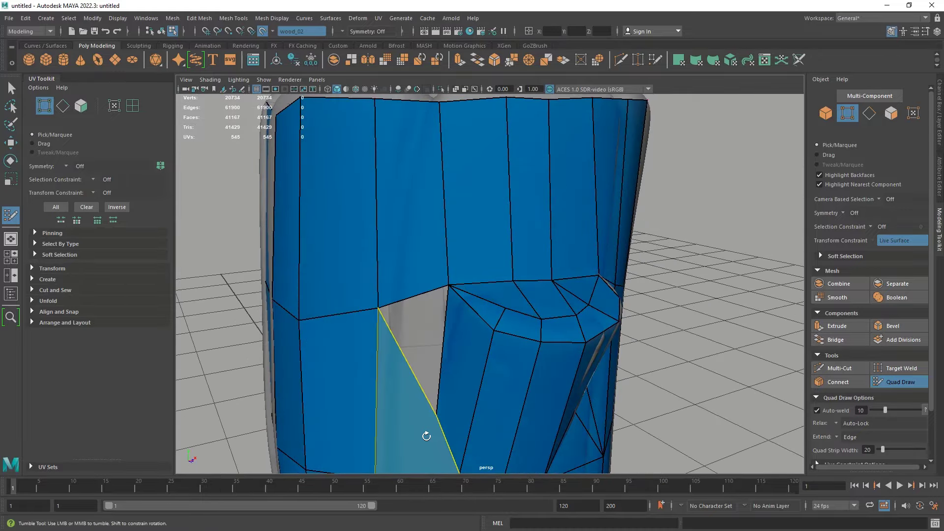
ctrl+shift+click(424, 432)
mouse_move(423, 428)
alt+middle_down()
mouse_move(415, 261)
mouse_move(454, 306)
alt+middle_up()
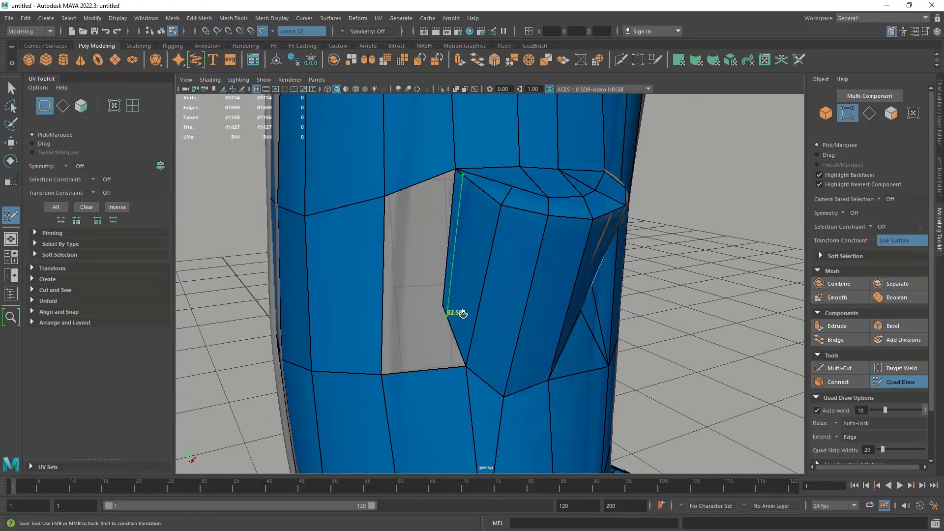
Delete the stub cap's face along the trunk wall and cut a lengthwise edge loop into the stub's adjacent side wall.
ctrl+shift+click(493, 186)
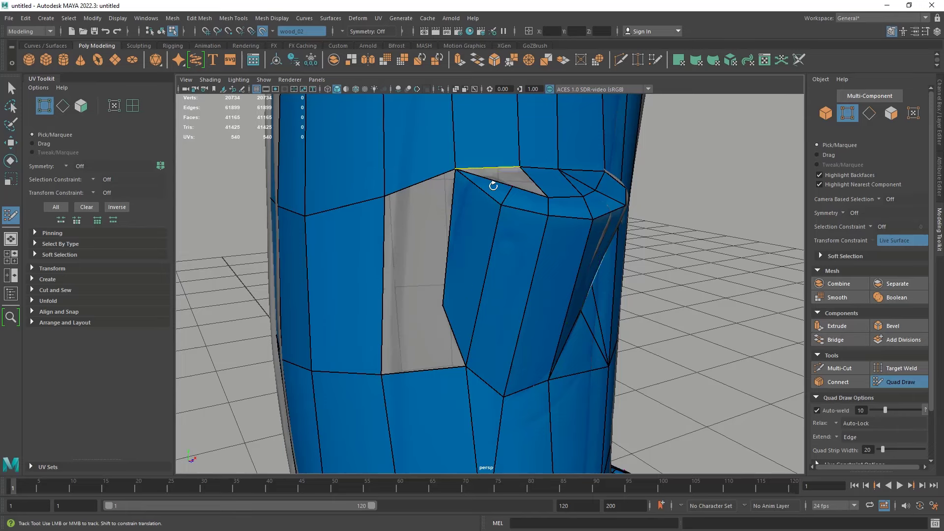
ctrl+click(485, 196)
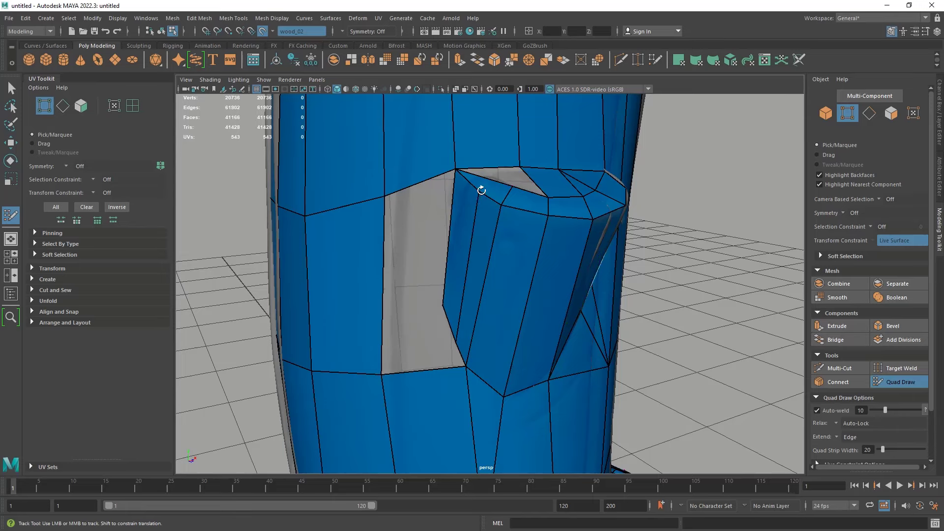
alt+drag(482, 191, 450, 301)
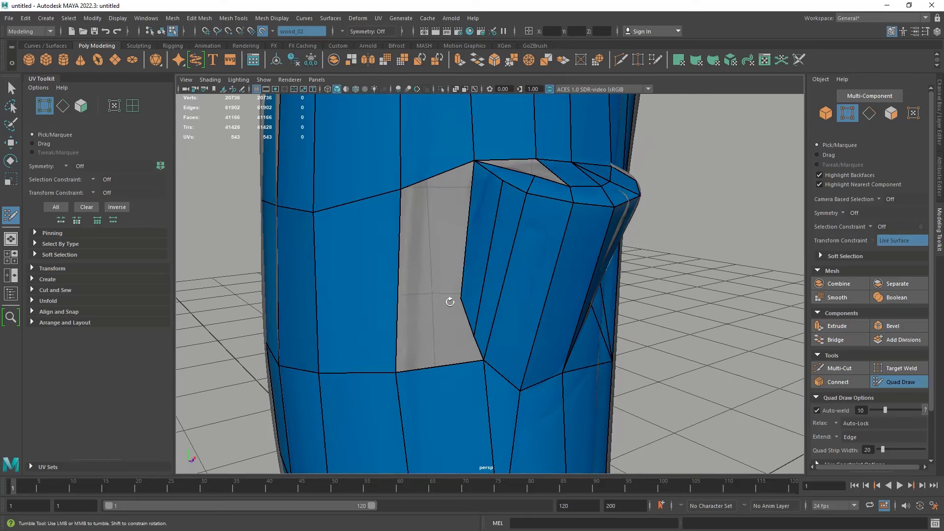
Delete a trunk face beside the open area, cut the neighbouring column crosswise, and fill the gap up to the stub with two quads.
ctrl+shift+click(302, 275)
ctrl+click(397, 274)
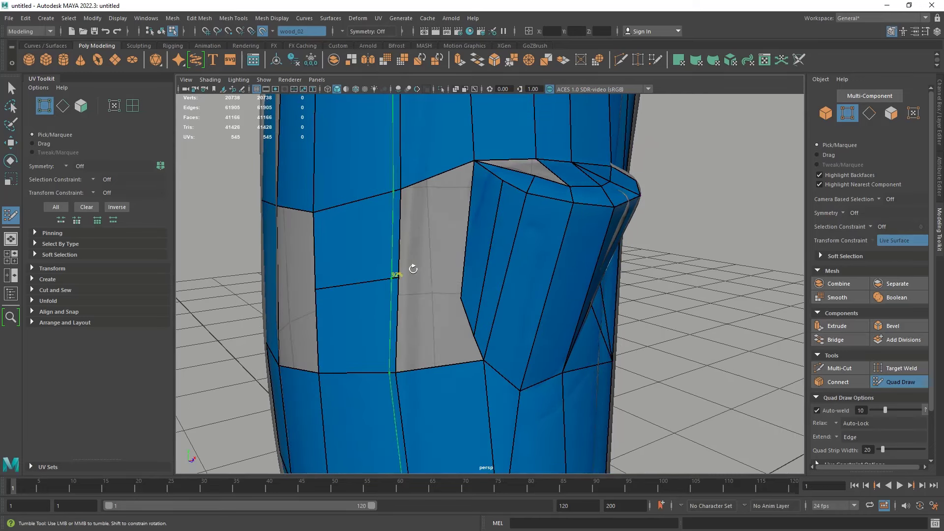
shift+click(434, 233)
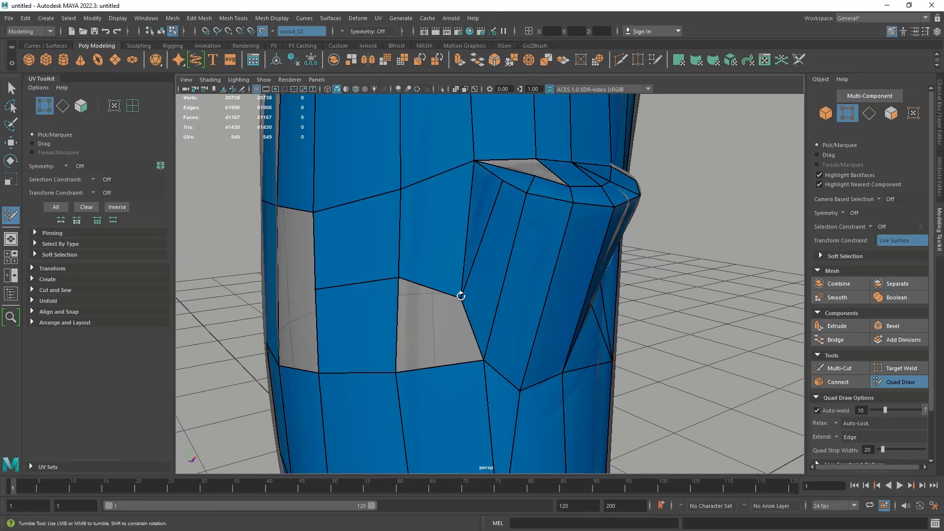
shift+click(427, 341)
Weld the outer end of the new cross cut to the trunk's upper row and fill the open face beside it.
mouse_move(400, 278)
mouse_down()
mouse_move(392, 363)
mouse_move(403, 296)
mouse_move(361, 280)
mouse_move(401, 205)
mouse_up()
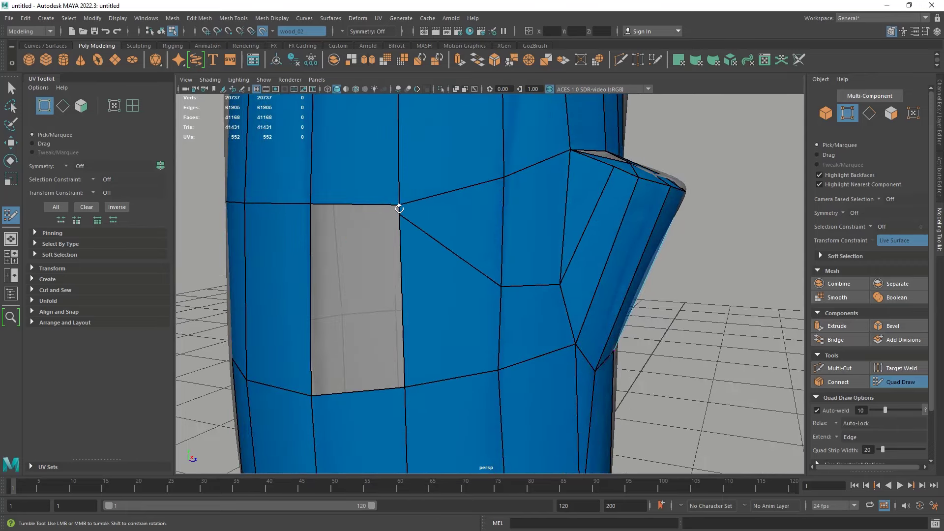
shift+click(344, 293)
mouse_move(400, 290)
alt+mouse_down()
mouse_move(385, 251)
mouse_move(362, 249)
mouse_move(393, 285)
mouse_move(417, 280)
mouse_move(388, 161)
alt+mouse_up()
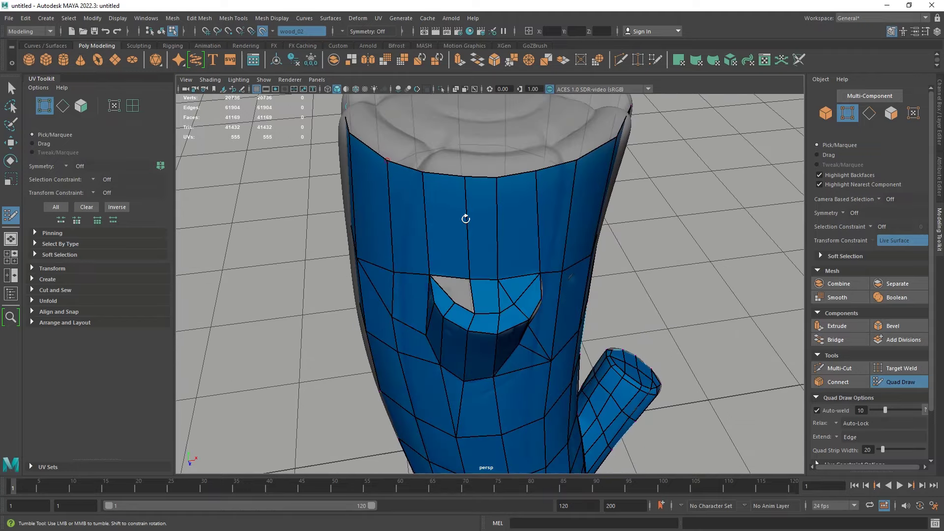
Fill the remaining gap in the stub's cap and merge the surplus vertices along the trunk wall.
alt+drag(465, 219, 479, 236)
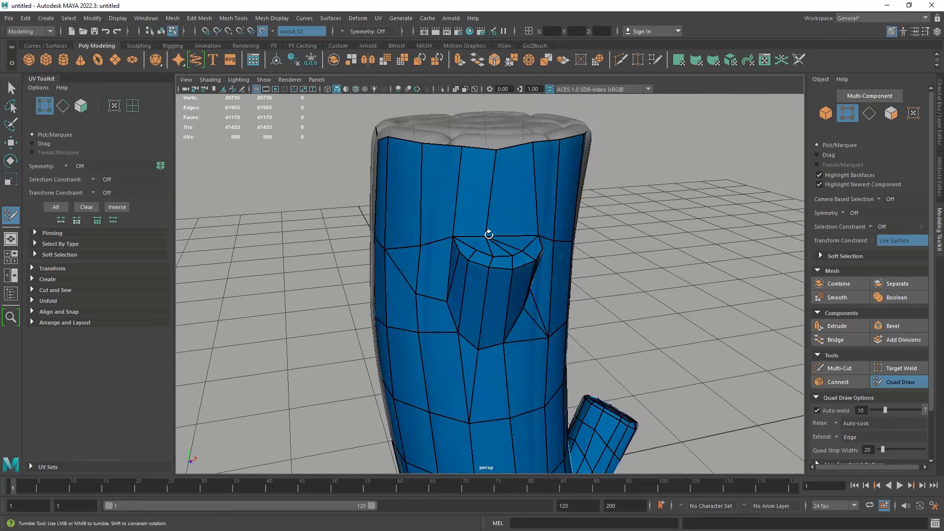
mouse_move(499, 235)
alt+mouse_down()
mouse_move(497, 264)
mouse_move(476, 278)
mouse_move(490, 235)
alt+mouse_up()
alt+drag(531, 148, 461, 173)
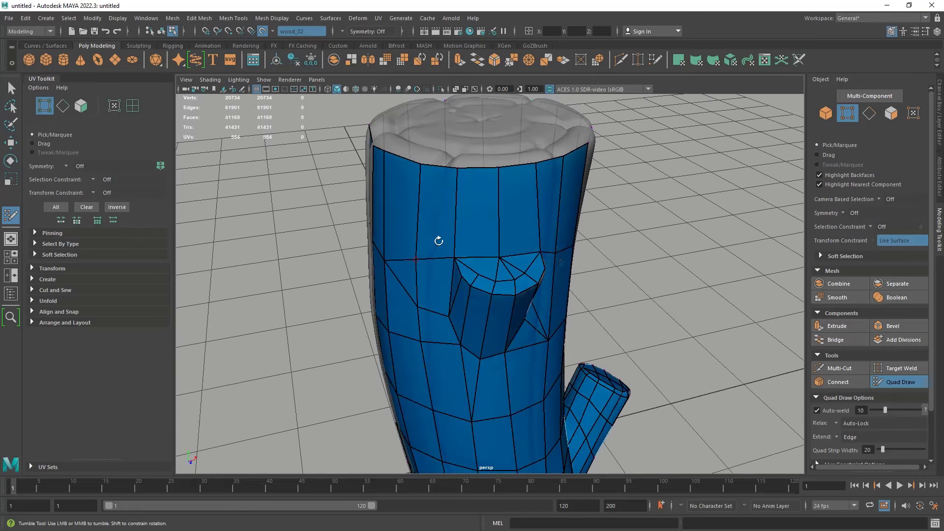
Select the open edge loop around the trunk's top and scale it vertically to level it.
mouse_move(438, 241)
alt+mouse_down()
mouse_move(481, 204)
mouse_move(519, 200)
mouse_move(525, 256)
mouse_move(453, 253)
alt+mouse_up()
alt+right_drag(455, 252, 461, 224)
alt+drag(462, 223, 481, 246)
alt+middle_drag(480, 246, 457, 312)
alt+drag(470, 252, 508, 249)
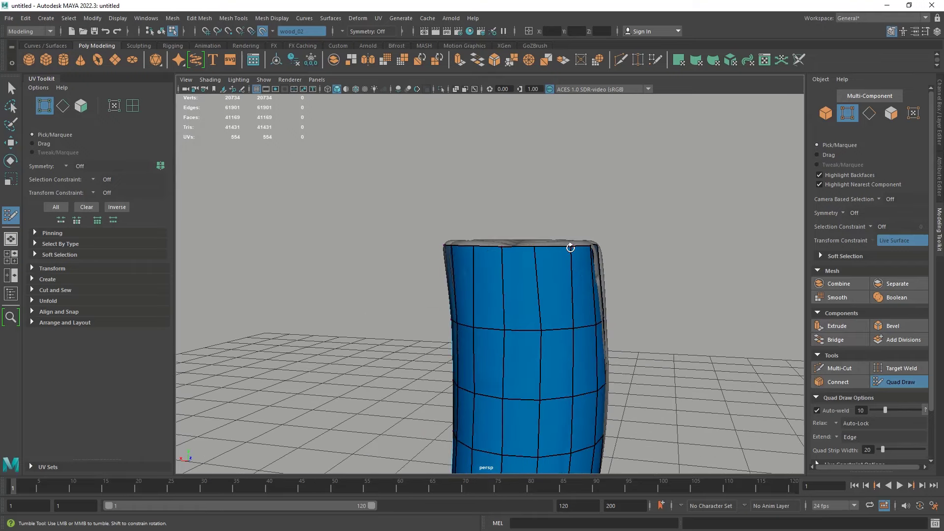
mouse_move(570, 248)
alt+mouse_down()
mouse_move(552, 306)
mouse_move(445, 209)
mouse_move(497, 167)
mouse_move(506, 211)
mouse_move(529, 217)
mouse_move(546, 261)
mouse_move(530, 185)
alt+mouse_up()
key(w)
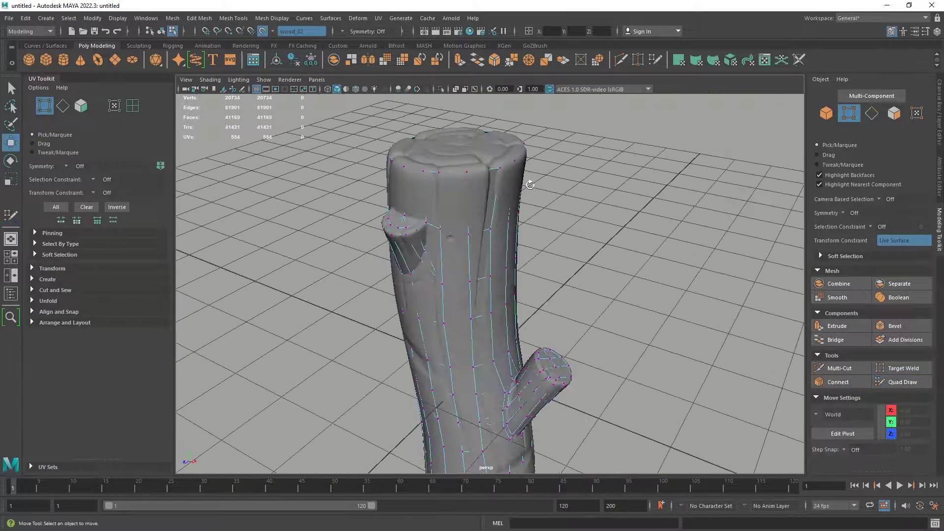
right_drag(530, 185, 512, 168)
double_click(470, 170)
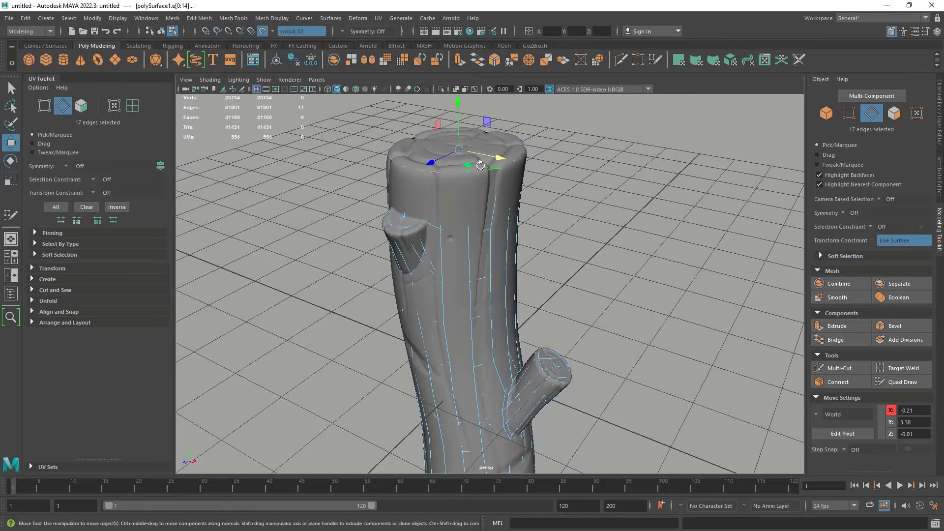
key(r)
drag(458, 162, 458, 171)
alt+drag(466, 211, 514, 194)
alt+right_drag(505, 234, 533, 244)
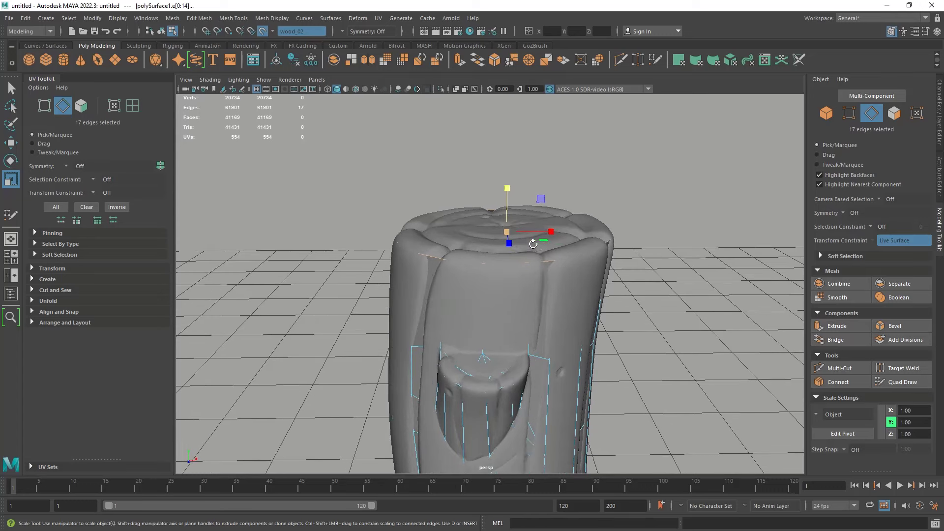
Extrude the trunk's top border edges and scale them inward to form a ring over the top surface.
key(e)
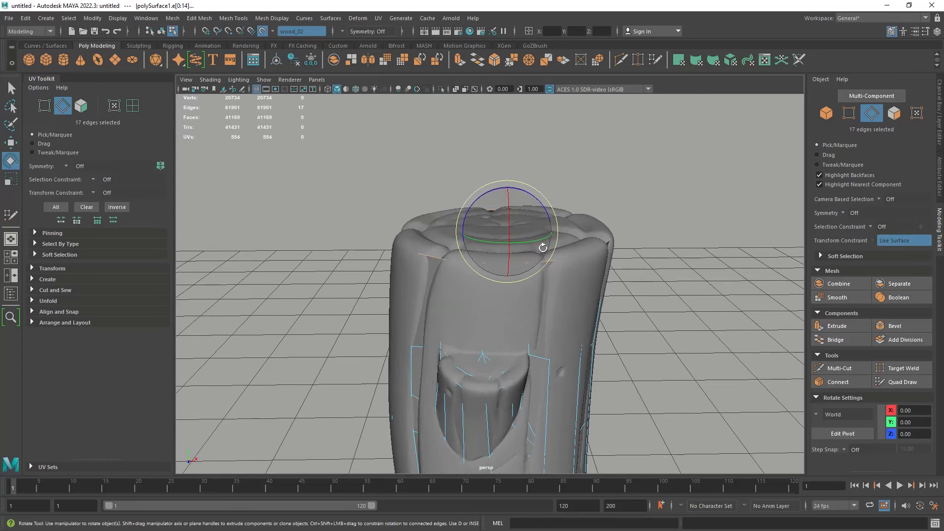
key(w)
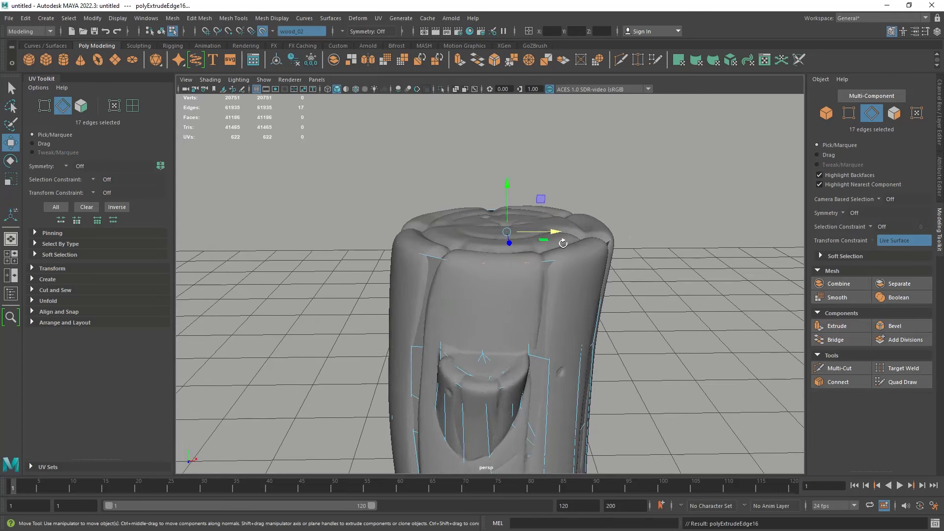
key(r)
shift+drag(507, 231, 451, 344)
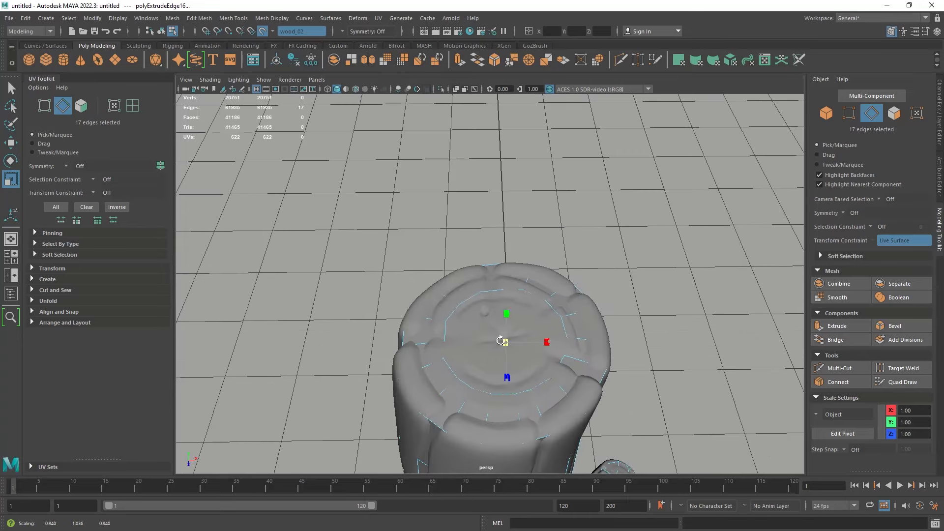
Cut edge loops closely on both sides of the trunk's top rim with Quad Draw.
click(900, 382)
mouse_move(531, 236)
alt+mouse_down()
mouse_move(491, 308)
mouse_move(488, 293)
mouse_move(484, 317)
alt+mouse_up()
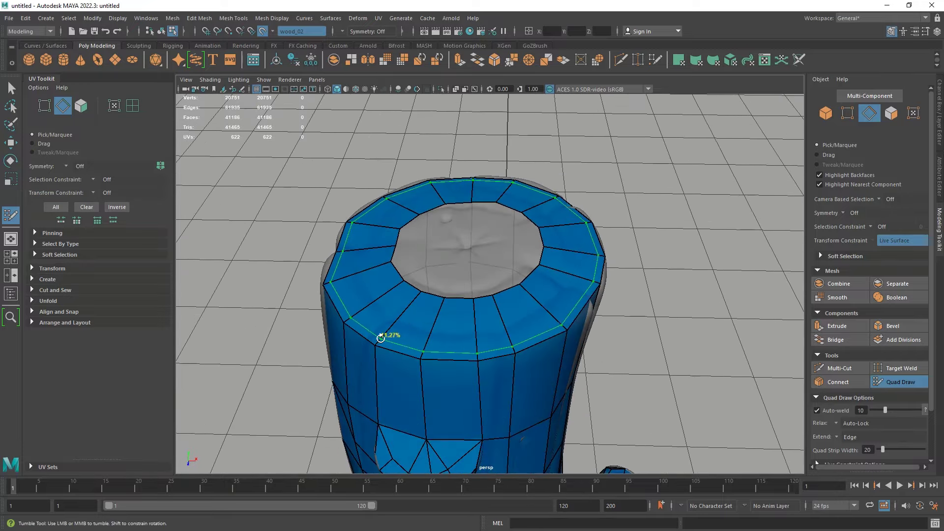
ctrl+click(379, 348)
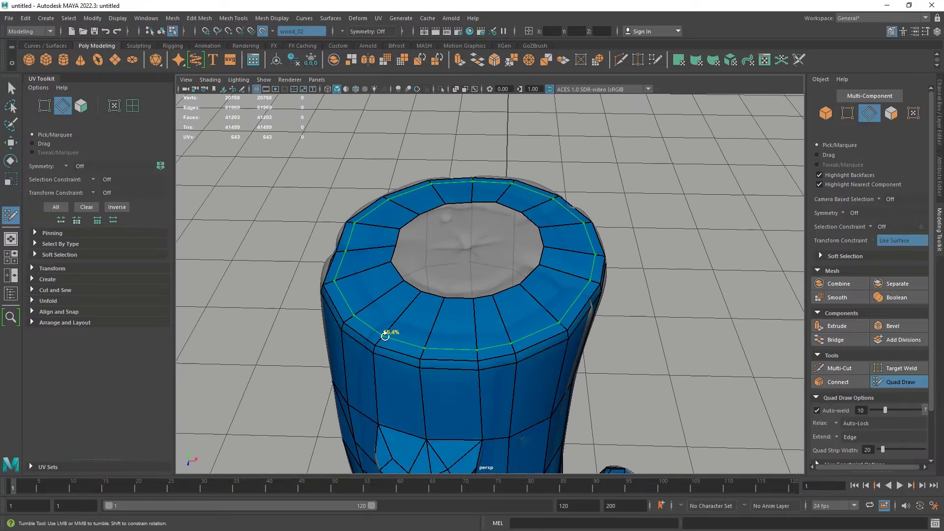
ctrl+click(391, 336)
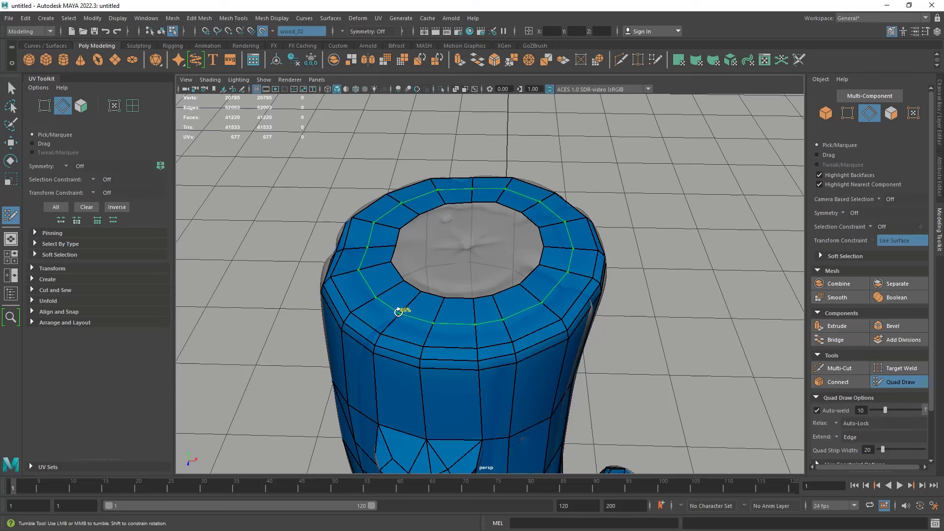
Insert an edge loop around the trunk's top ring, undo it, and place it again between the rim and the open centre.
ctrl+click(394, 315)
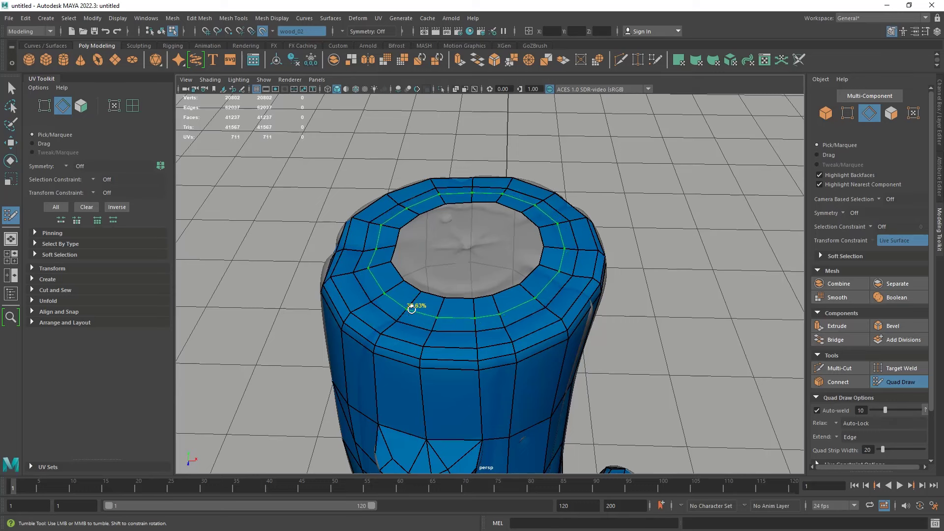
key(ctrl+z)
ctrl+click(387, 315)
mouse_move(422, 302)
alt+mouse_down()
mouse_move(457, 297)
mouse_move(432, 313)
alt+mouse_up()
alt+middle_drag(432, 314, 428, 275)
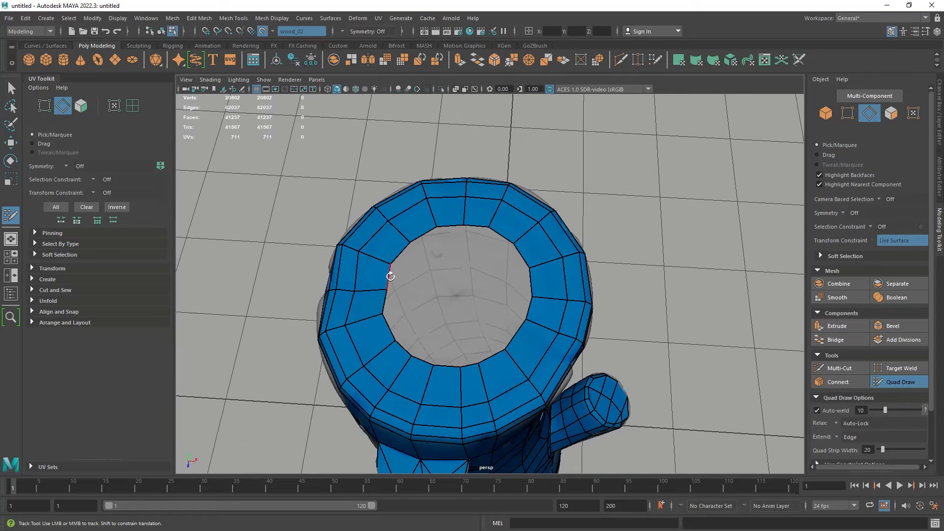
Extrude the ring's inner border loop and scale it down to a tiny circle at the centre of the top.
key(w)
double_click(451, 226)
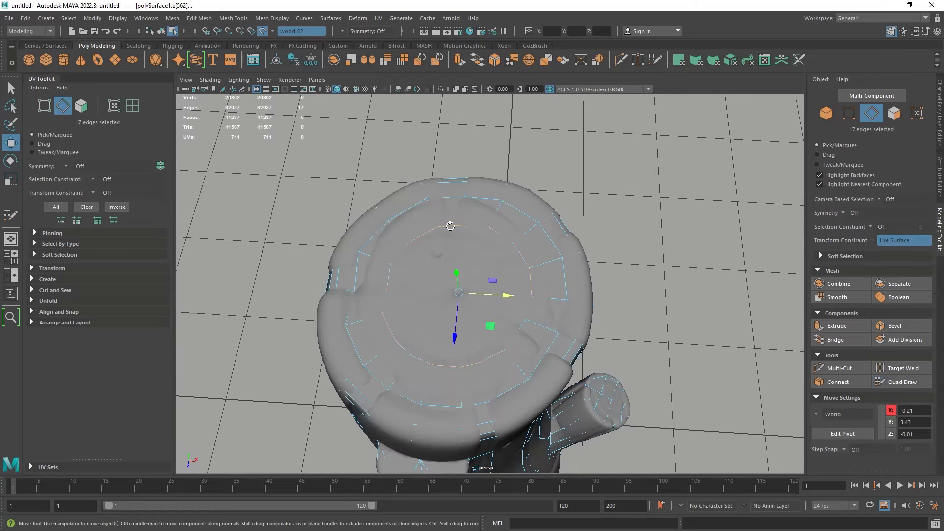
key(ctrl+e)
key(w)
key(r)
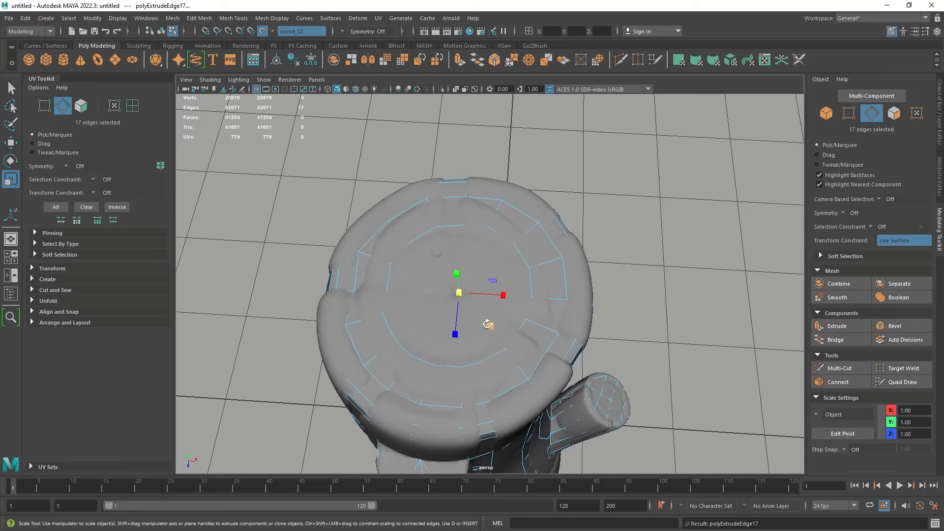
drag(489, 326, 469, 313)
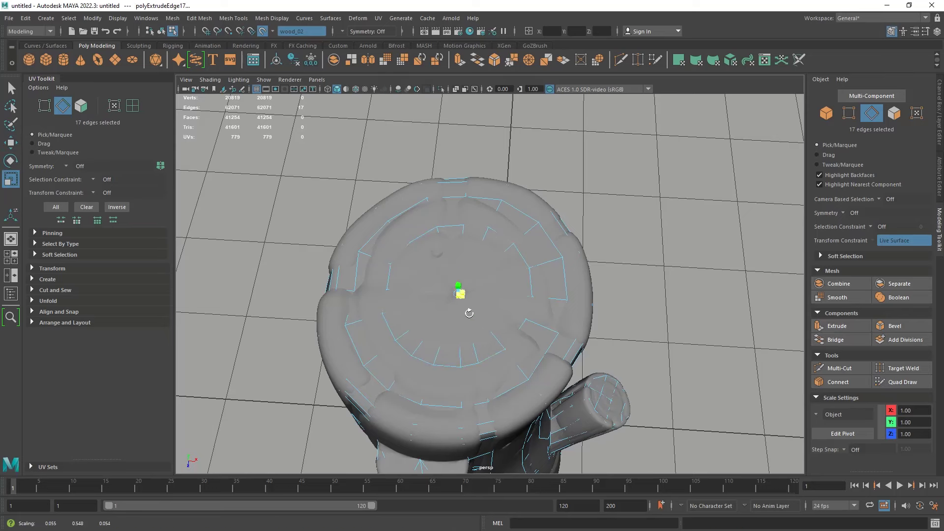
Merge all the vertices of the tiny centre circle into one, using wireframe display to select them, and return to shaded display.
click(903, 381)
key(w)
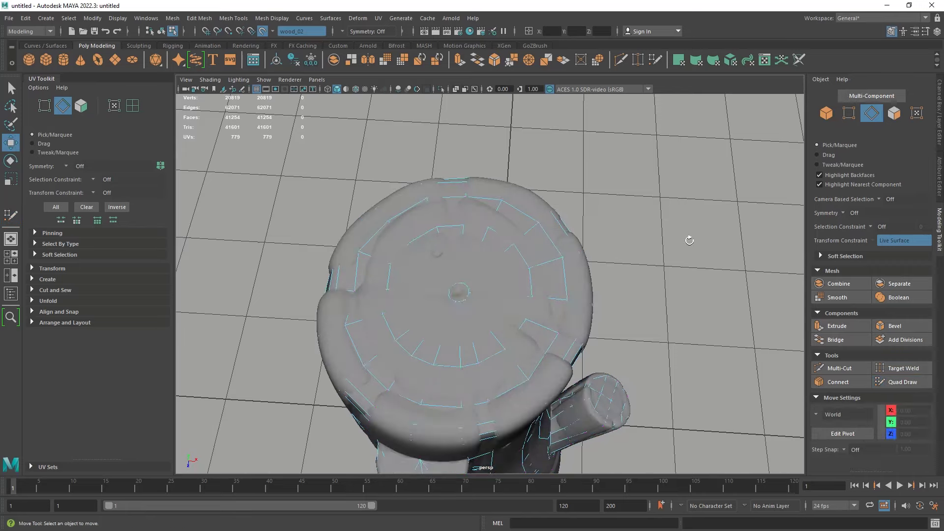
click(468, 282)
alt+drag(473, 281, 455, 295)
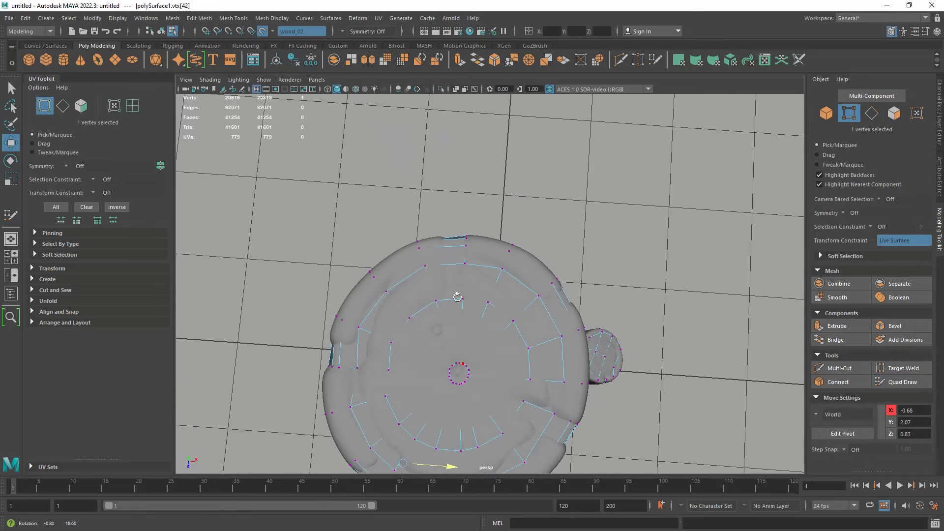
key(space)
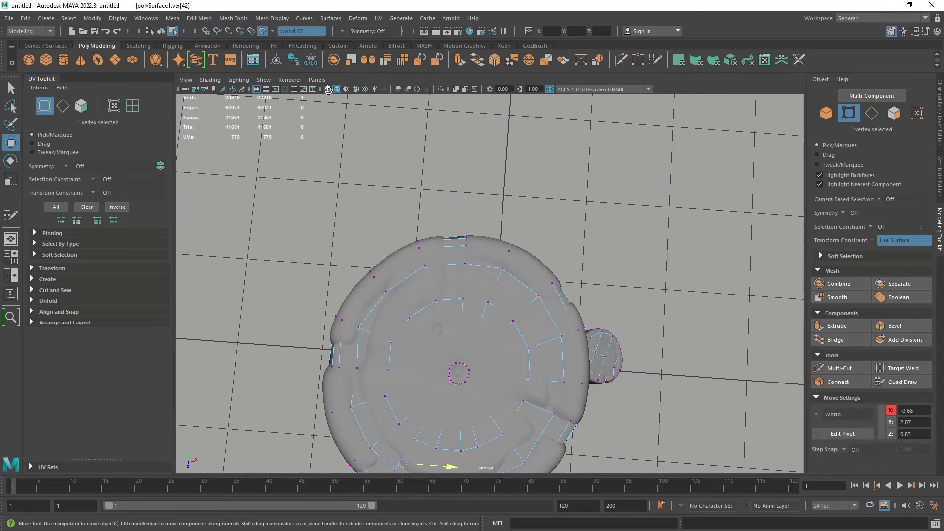
click(328, 89)
mouse_move(483, 358)
alt+mouse_down()
mouse_move(490, 354)
mouse_move(469, 350)
alt+mouse_up()
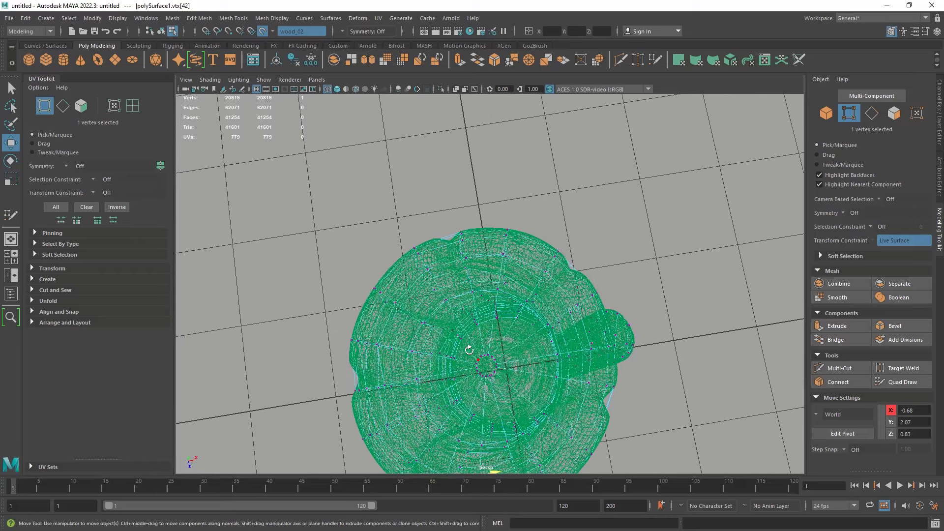
shift+right_drag(499, 355, 498, 308)
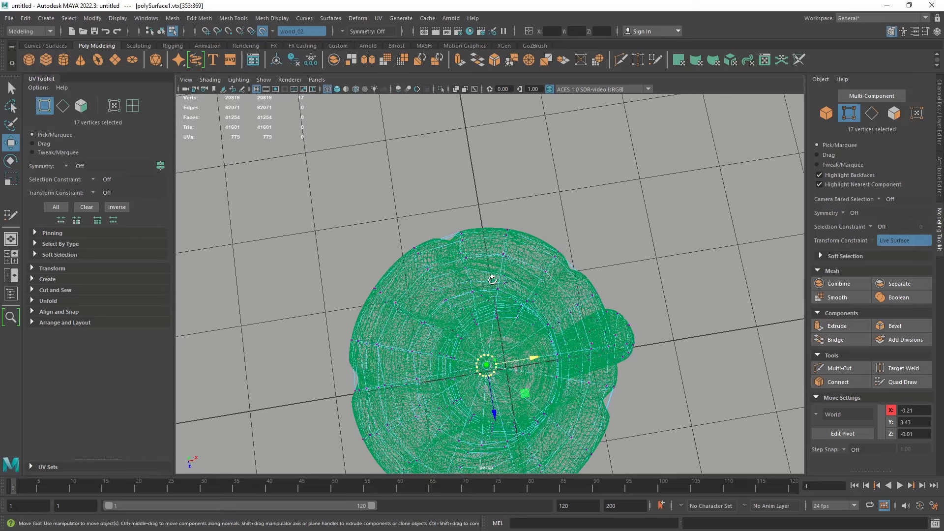
click(900, 382)
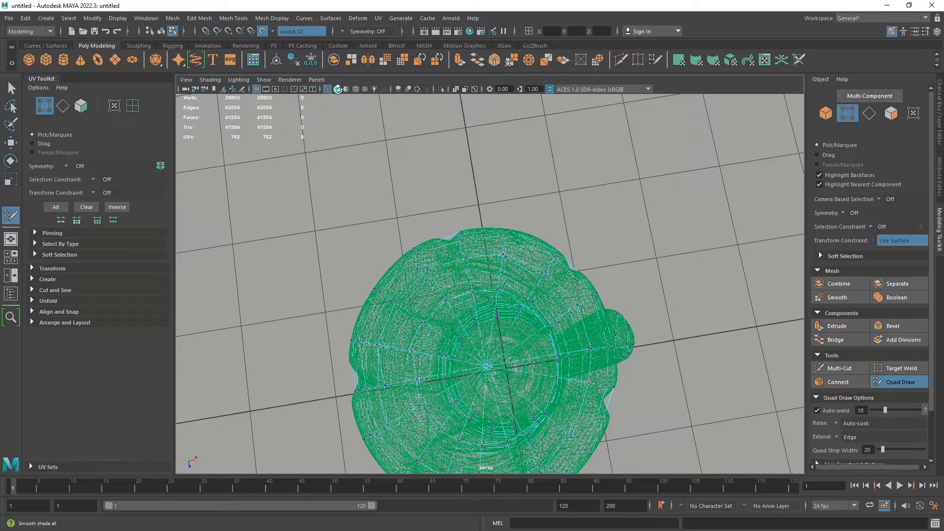
click(338, 89)
Delete a trunk face below the top row, cut a vertical edge loop above it, and refill the hole with a quad and a triangle.
mouse_move(472, 253)
alt+mouse_down()
mouse_move(481, 249)
mouse_move(500, 276)
mouse_move(437, 288)
mouse_move(433, 253)
mouse_move(449, 285)
mouse_move(569, 265)
mouse_move(589, 276)
mouse_move(536, 301)
mouse_move(565, 270)
mouse_move(569, 191)
mouse_move(541, 196)
alt+mouse_up()
alt+middle_drag(541, 197, 497, 381)
alt+drag(544, 323, 442, 382)
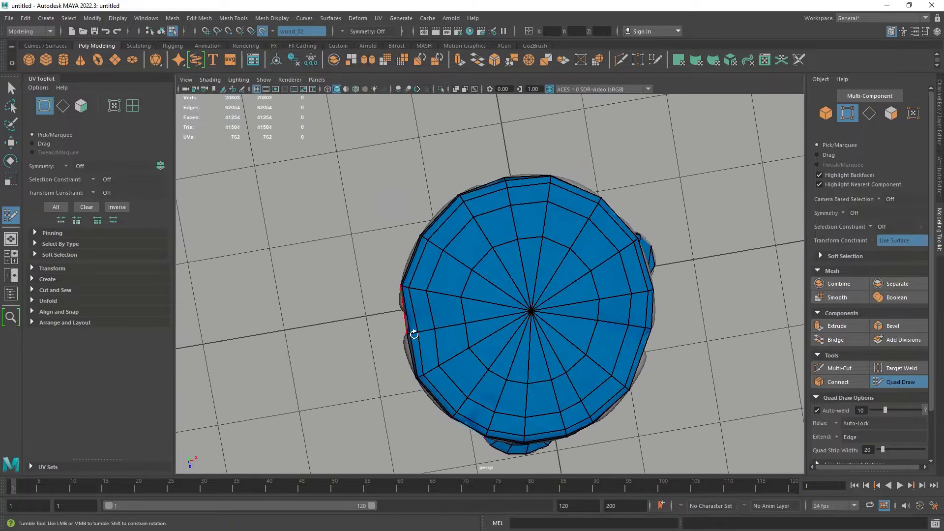
alt+drag(414, 335, 438, 331)
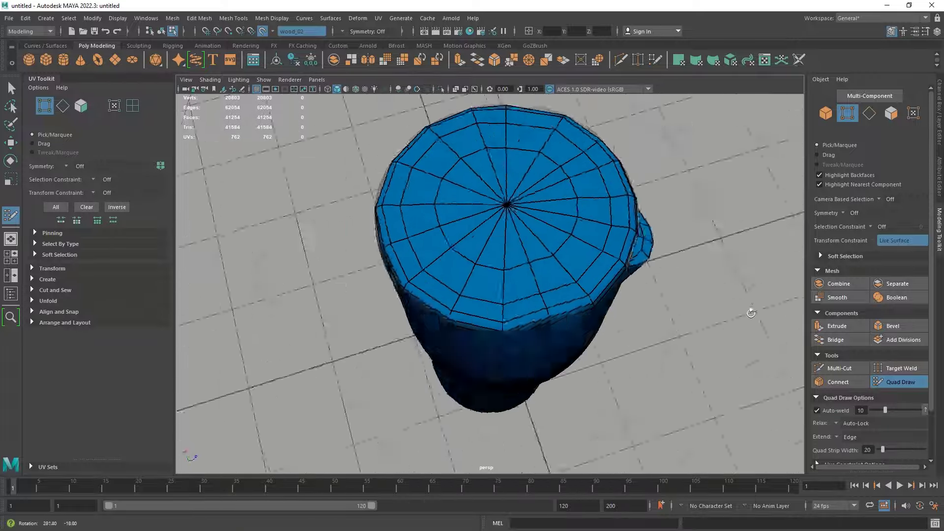
alt+drag(751, 314, 710, 268)
alt+drag(553, 261, 562, 232)
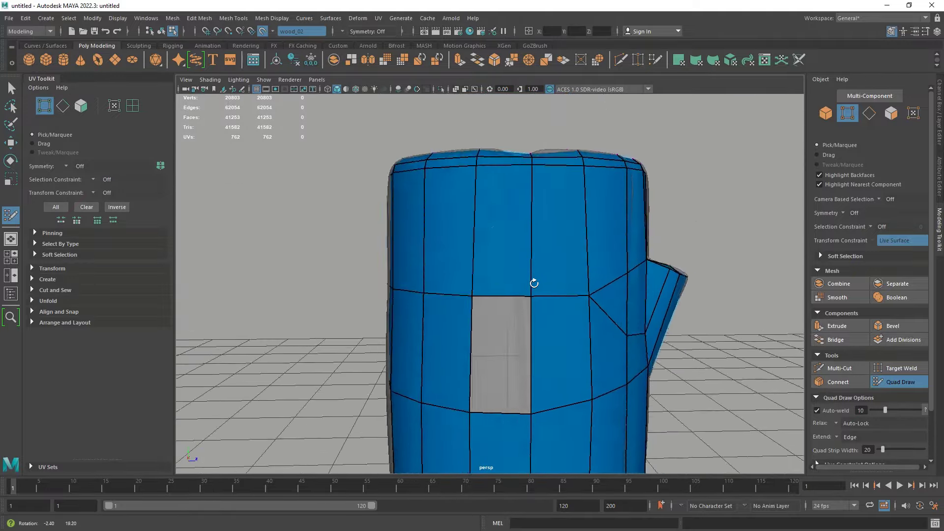
mouse_move(534, 284)
alt+mouse_down()
mouse_move(522, 311)
mouse_move(508, 260)
mouse_move(515, 264)
alt+mouse_up()
ctrl+click(504, 278)
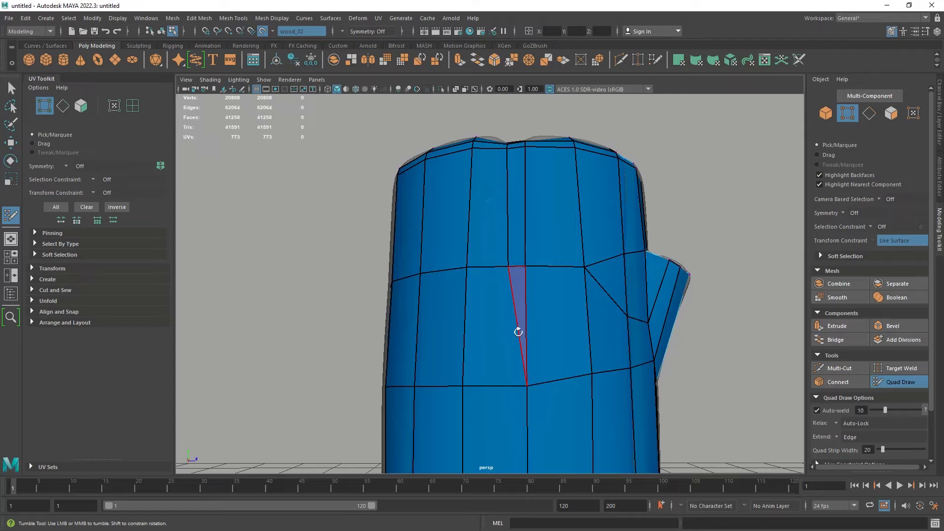
Fill the gap in the top cap above the trunk's narrow front strip, and try deleting the cap's outer edge loop.
alt+drag(523, 294, 487, 290)
alt+drag(504, 257, 498, 277)
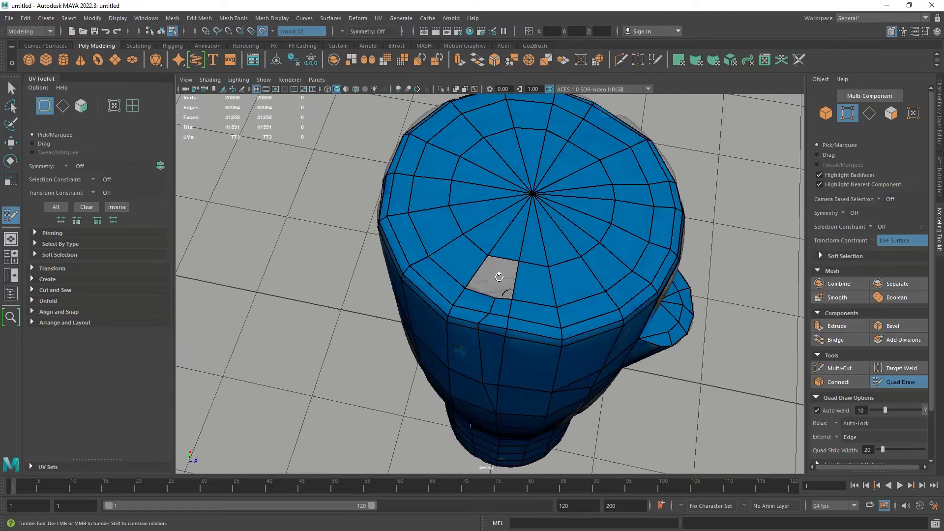
mouse_move(506, 315)
alt+mouse_down()
mouse_move(504, 268)
mouse_move(502, 295)
mouse_move(517, 311)
mouse_move(531, 257)
mouse_move(529, 274)
mouse_move(499, 301)
alt+mouse_up()
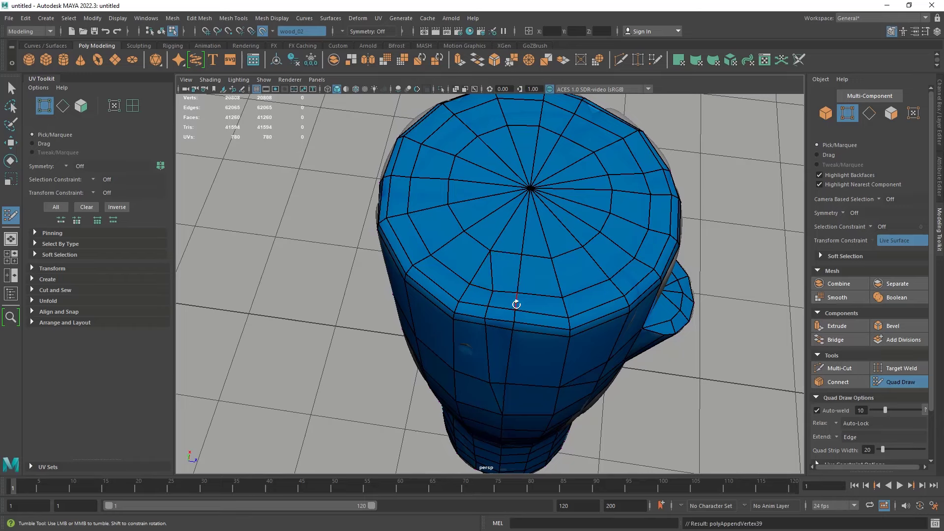
alt+drag(516, 305, 489, 306)
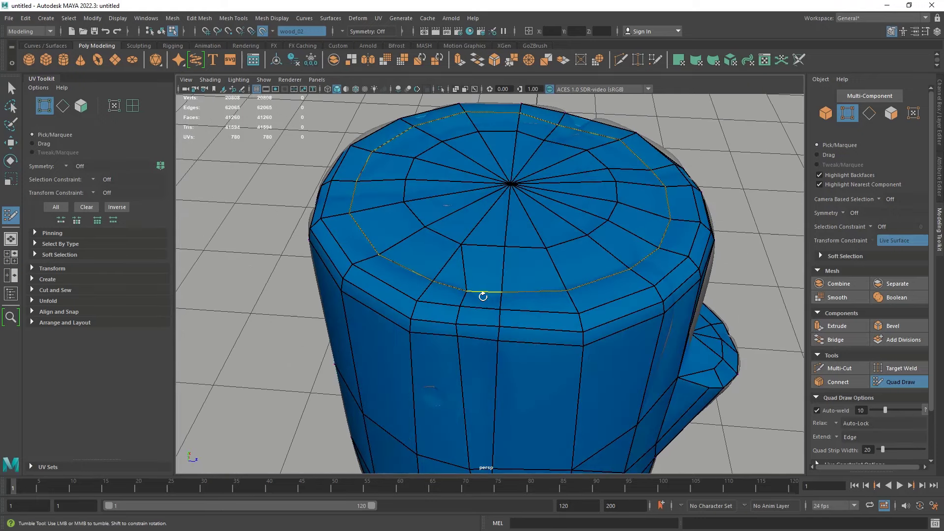
ctrl+shift+click(483, 296)
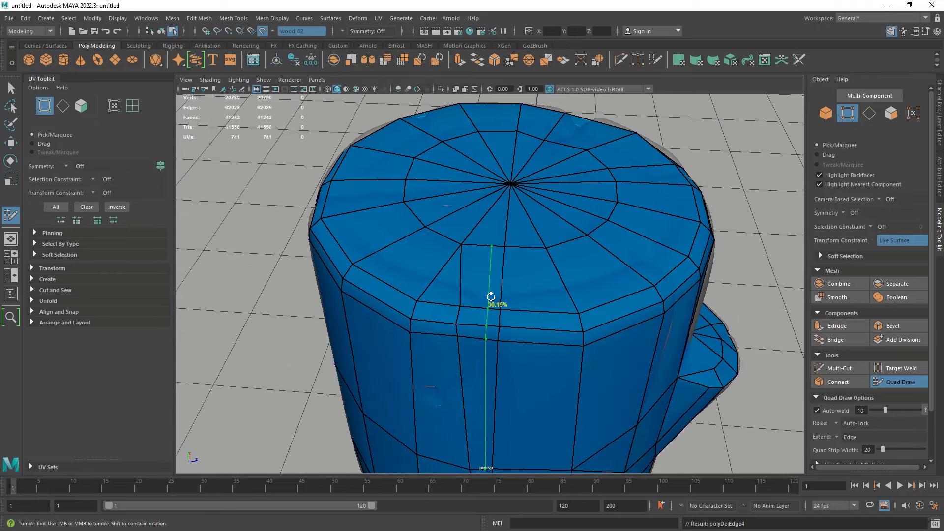
Cut a vertical edge through the trunk's narrow front strip to form an inward notch, and rebuild the cap faces above it with quads.
ctrl+click(500, 321)
shift+click(490, 278)
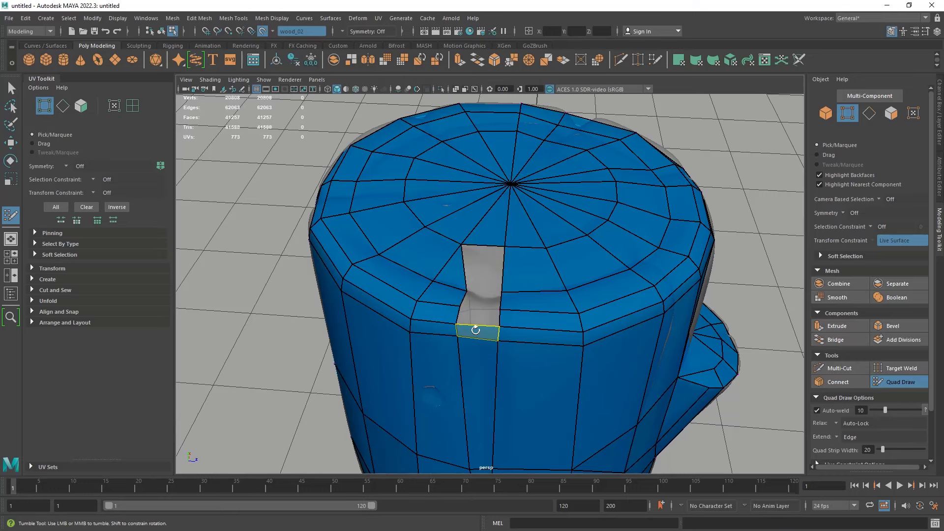
alt+middle_drag(481, 330, 480, 204)
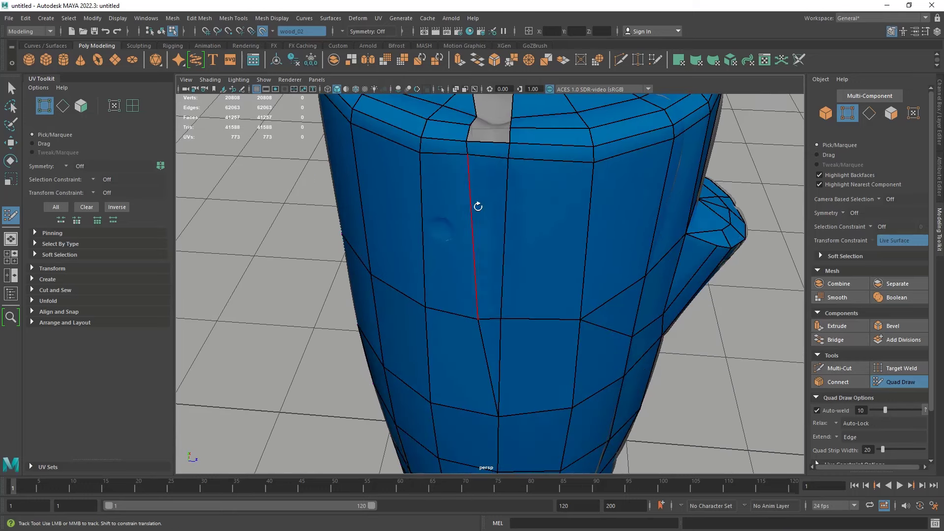
ctrl+click(490, 317)
alt+drag(498, 281, 461, 326)
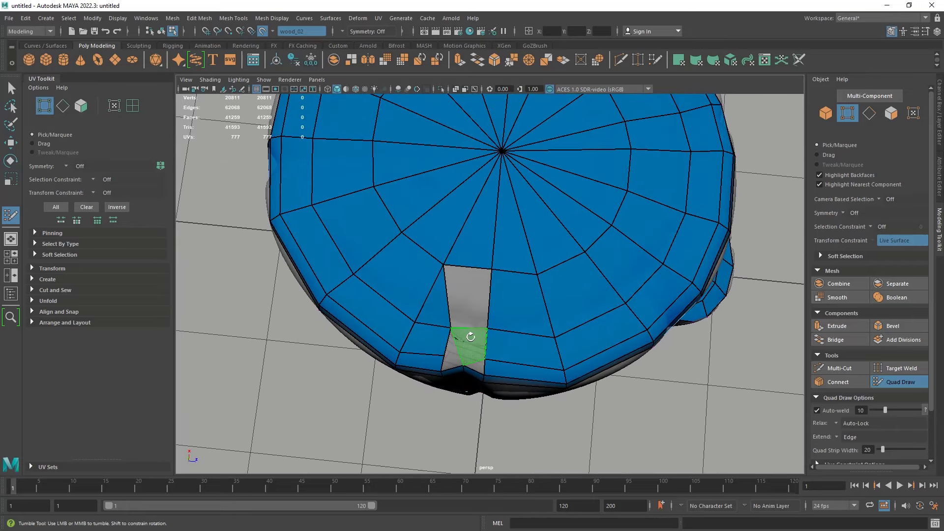
alt+drag(445, 282, 414, 275)
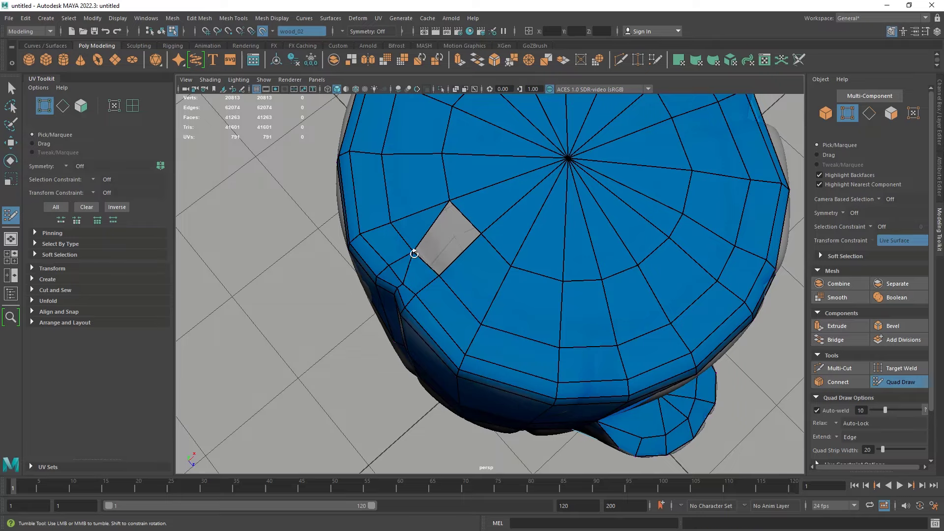
shift+click(449, 234)
Weld neighbouring vertices of the top cap's inner ring together to reduce the spokes meeting at the centre.
alt+right_drag(449, 235, 331, 217)
alt+drag(331, 217, 481, 219)
alt+right_drag(480, 219, 518, 228)
alt+drag(519, 228, 479, 297)
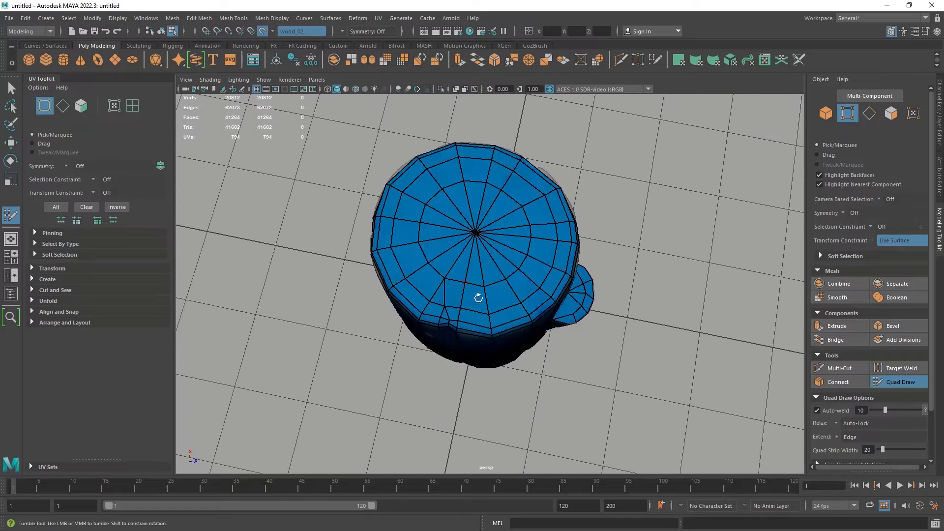
alt+right_drag(478, 298, 416, 237)
alt+drag(479, 301, 481, 280)
alt+right_drag(480, 280, 506, 319)
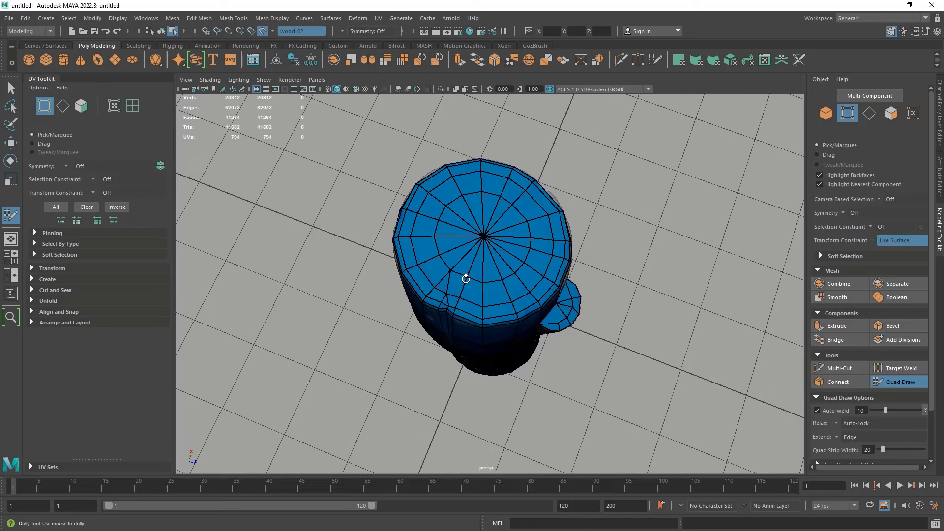
alt+right_drag(497, 273, 524, 365)
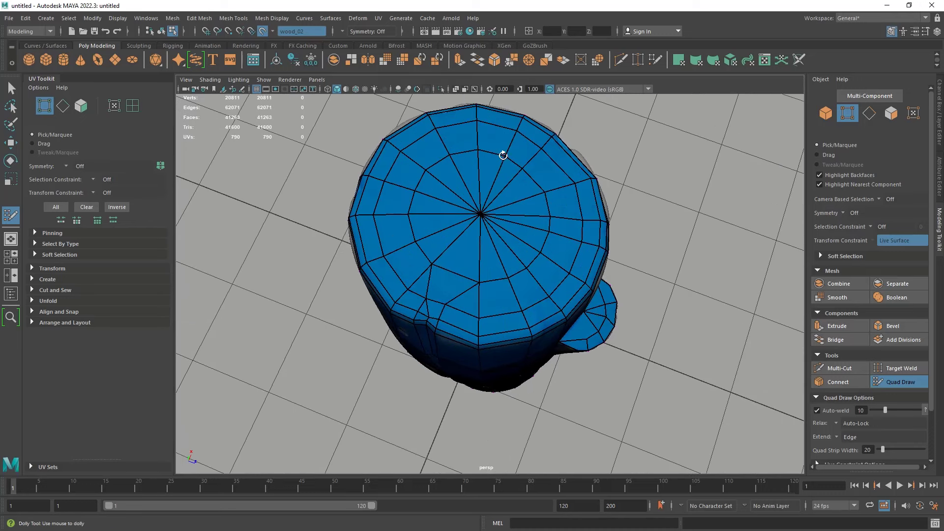
drag(503, 155, 480, 148)
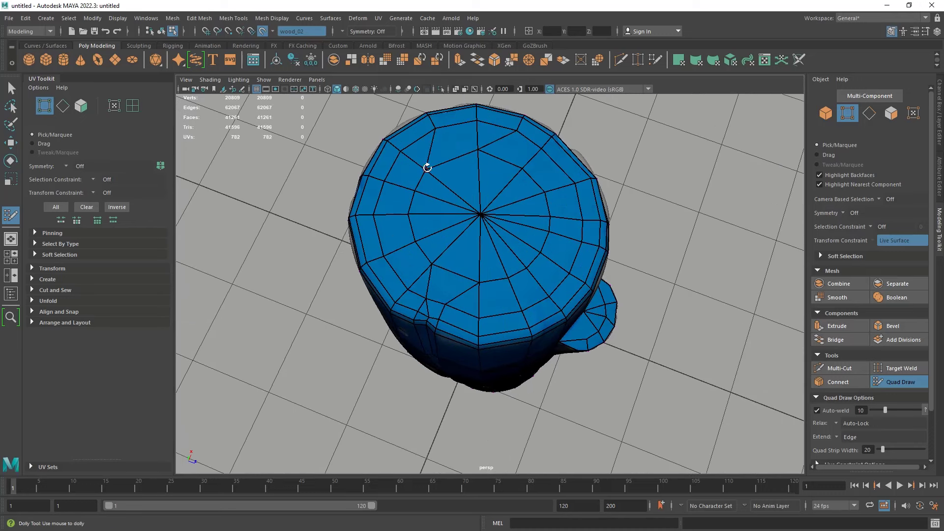
drag(427, 168, 441, 163)
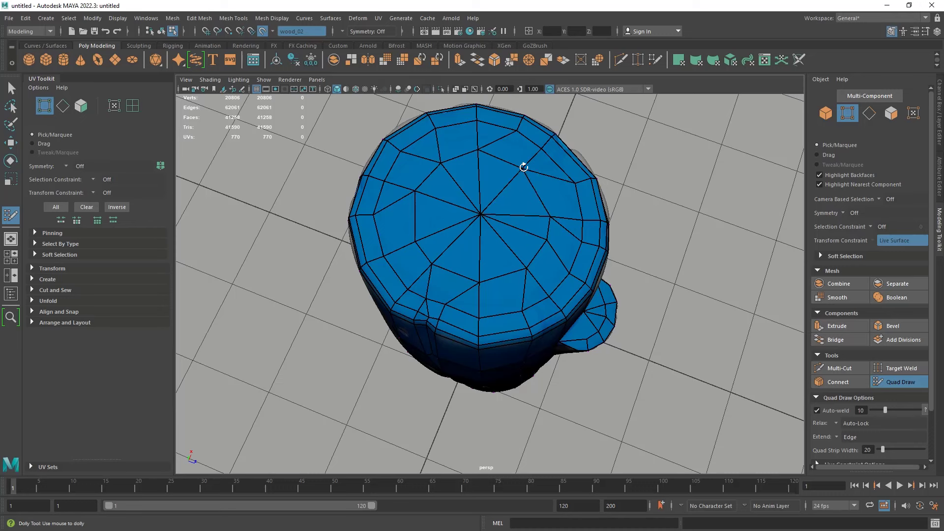
drag(524, 167, 534, 176)
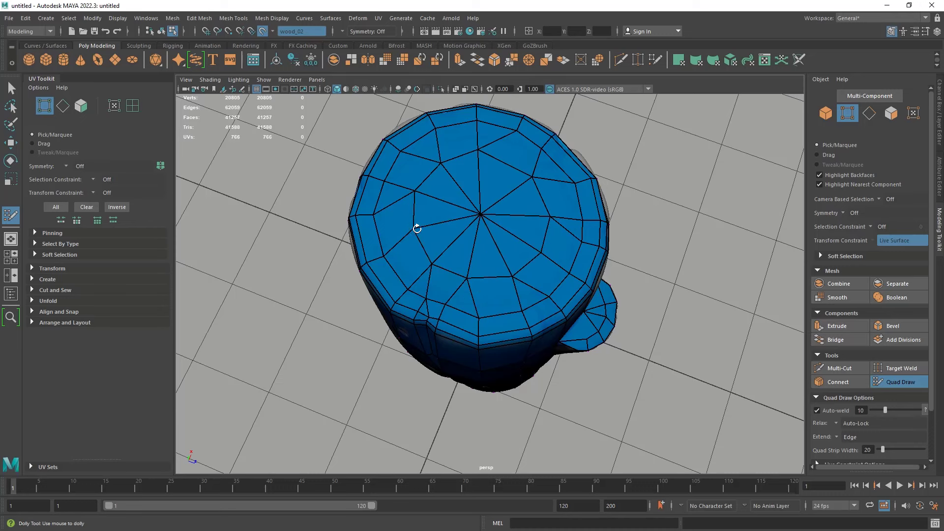
Add vertical edges along the groove in the lower trunk, converging at one upper vertex, and refill the two open faces above it.
alt+drag(417, 228, 460, 304)
scroll(472, 265, down, 5)
alt+middle_drag(460, 305, 450, 259)
alt+drag(450, 258, 433, 280)
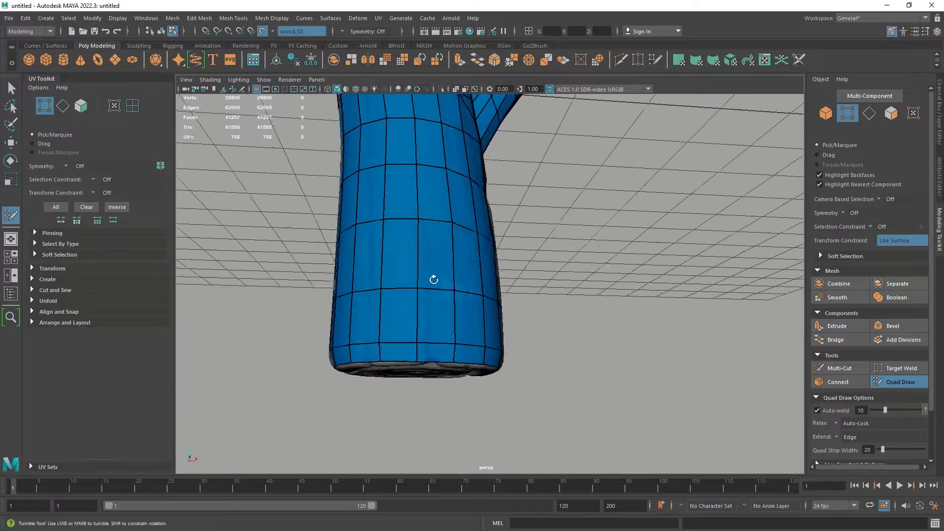
alt+middle_drag(434, 279, 429, 224)
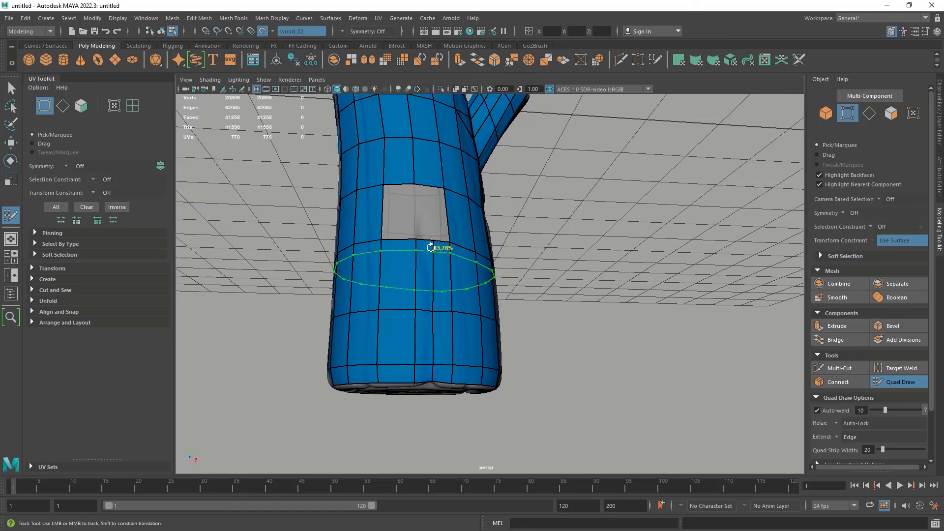
ctrl+shift+click(431, 247)
scroll(442, 258, up, 2)
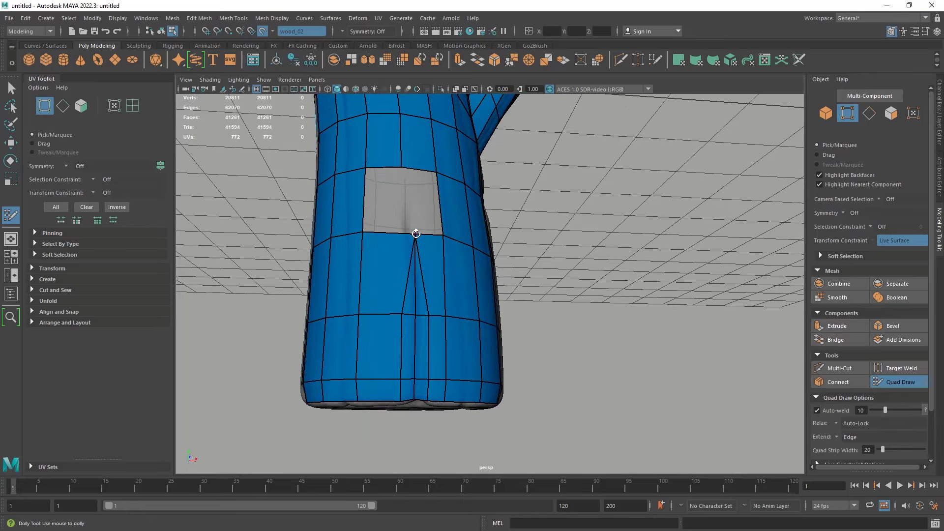
shift+click(419, 216)
shift+click(379, 200)
Insert a horizontal edge loop around the trunk just above its bottom rim.
mouse_move(432, 269)
alt+mouse_down()
mouse_move(421, 228)
mouse_move(399, 241)
mouse_move(413, 266)
mouse_move(392, 296)
mouse_move(405, 237)
mouse_move(343, 257)
mouse_move(386, 339)
mouse_move(445, 322)
mouse_move(373, 320)
alt+mouse_up()
alt+middle_drag(373, 320, 364, 257)
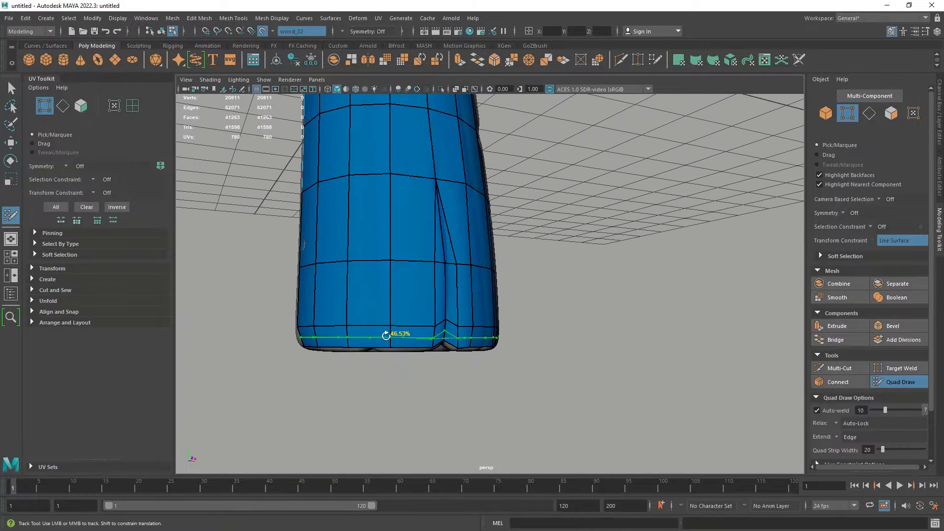
ctrl+click(386, 335)
Select the border edge loop at the trunk's bottom rim and move it slightly down.
alt+drag(400, 337, 392, 236)
key(w)
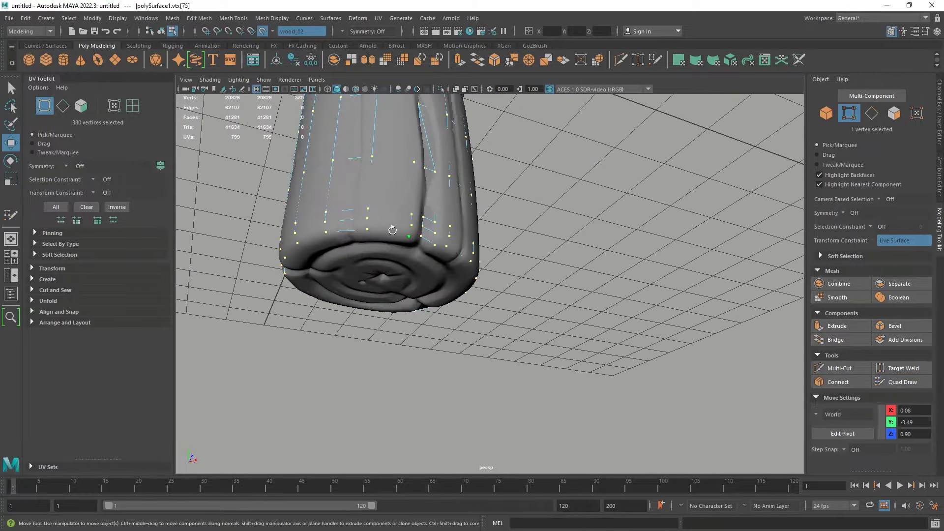
right_drag(396, 236, 396, 226)
double_click(394, 229)
key(r)
ctrl+drag(384, 234, 387, 235)
alt+drag(436, 287, 393, 298)
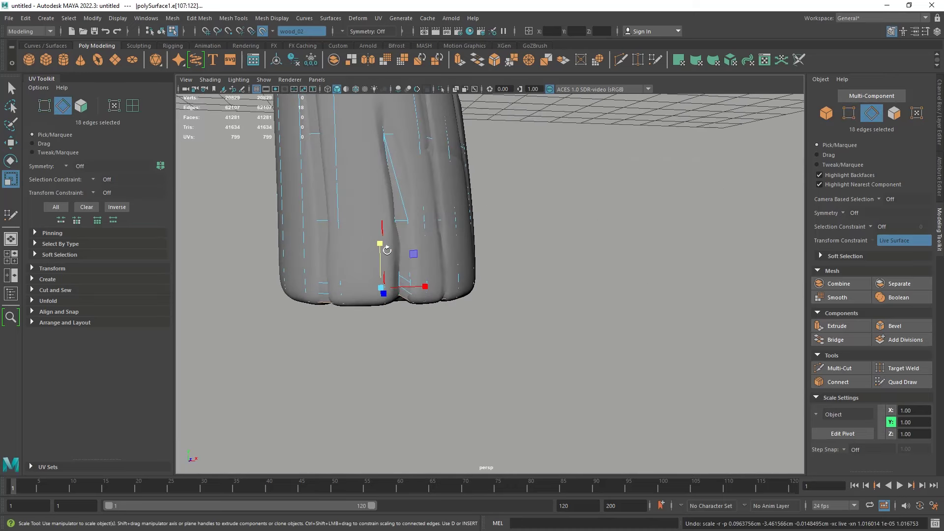
drag(385, 244, 380, 260)
key(w)
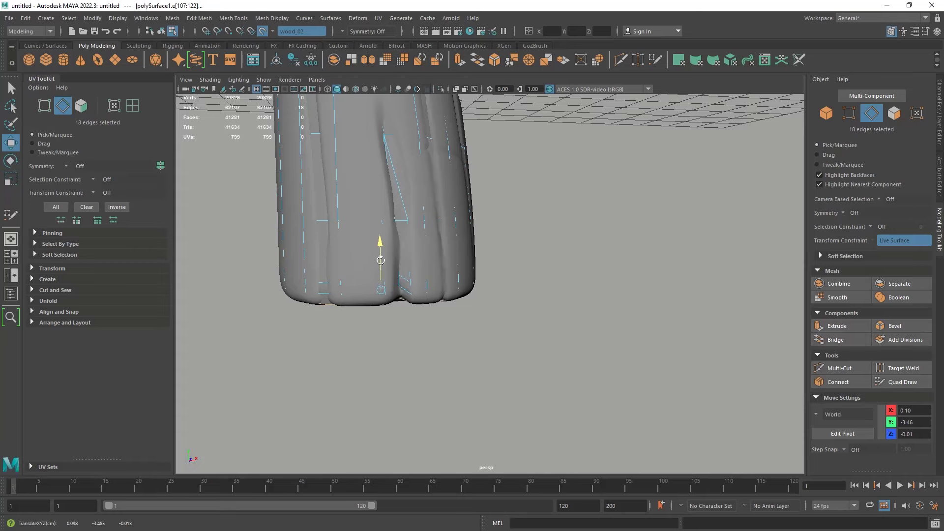
Extrude the bottom border loop and scale it inward to form a ring across the trunk's underside, then resume Quad Draw.
alt+drag(391, 393, 354, 290)
key(ctrl+e)
key(r)
click(902, 382)
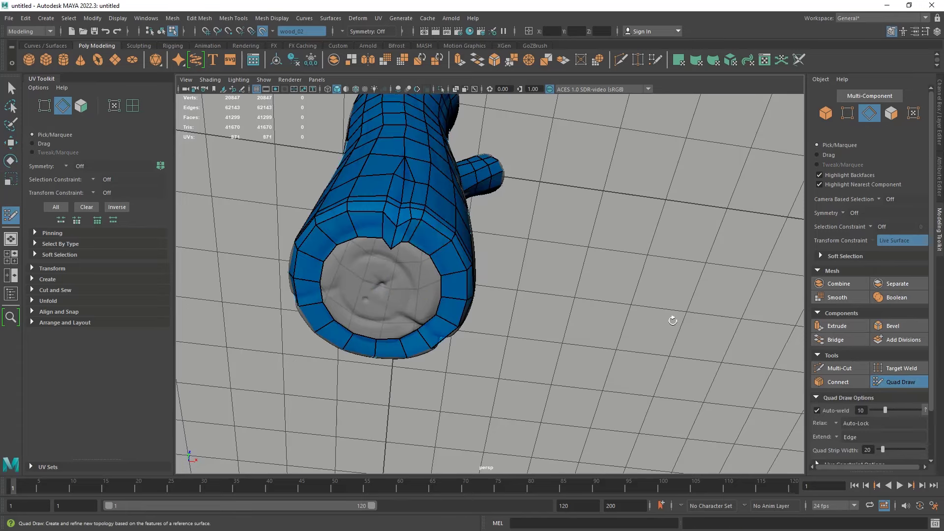
Insert an edge loop around the ring on the trunk's underside, between the rim and the open centre.
scroll(423, 287, up, 3)
alt+drag(423, 287, 577, 166)
alt+middle_drag(577, 166, 507, 190)
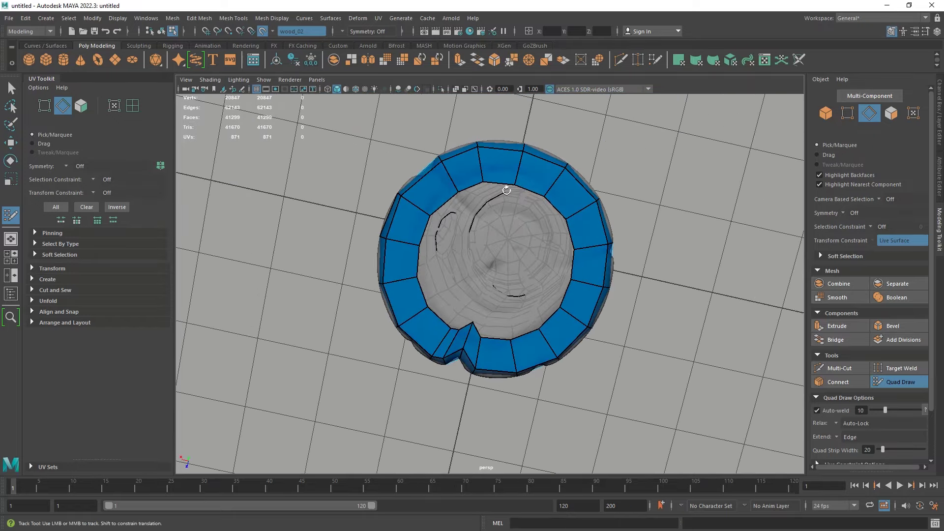
alt+right_drag(507, 191, 526, 192)
ctrl+click(561, 165)
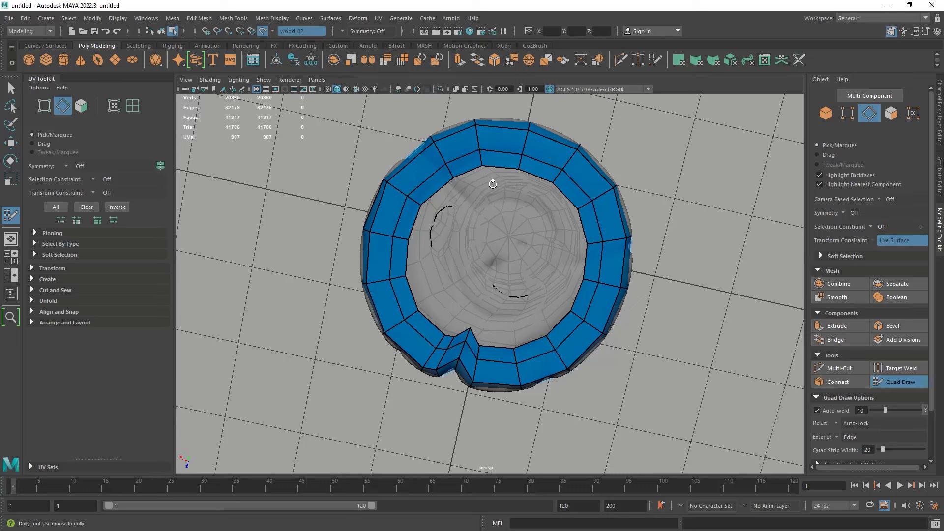
Scale the underside ring's inner border inward, merge its vertices into one at the centre, and return to Quad Draw.
key(w)
double_click(502, 169)
key(r)
drag(496, 257, 443, 265)
shift+right_drag(530, 248, 429, 248)
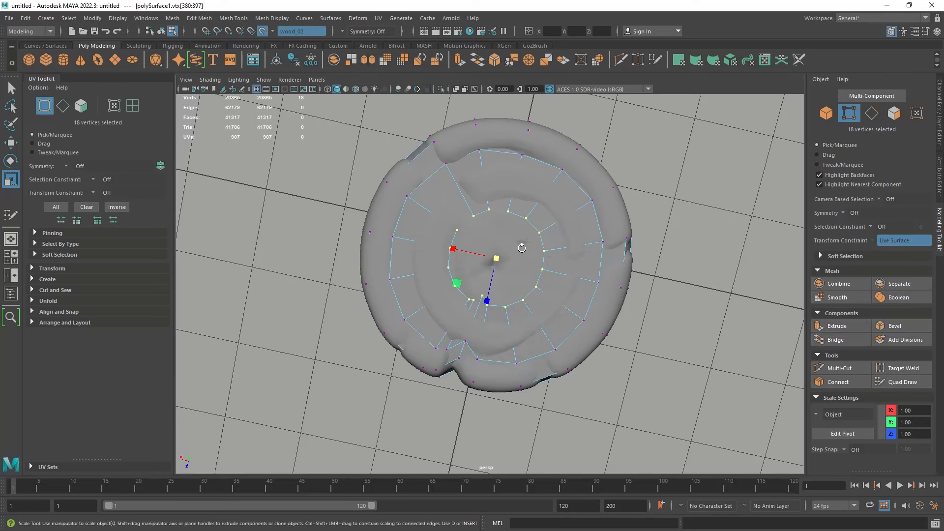
shift+right_drag(529, 241, 522, 195)
click(901, 382)
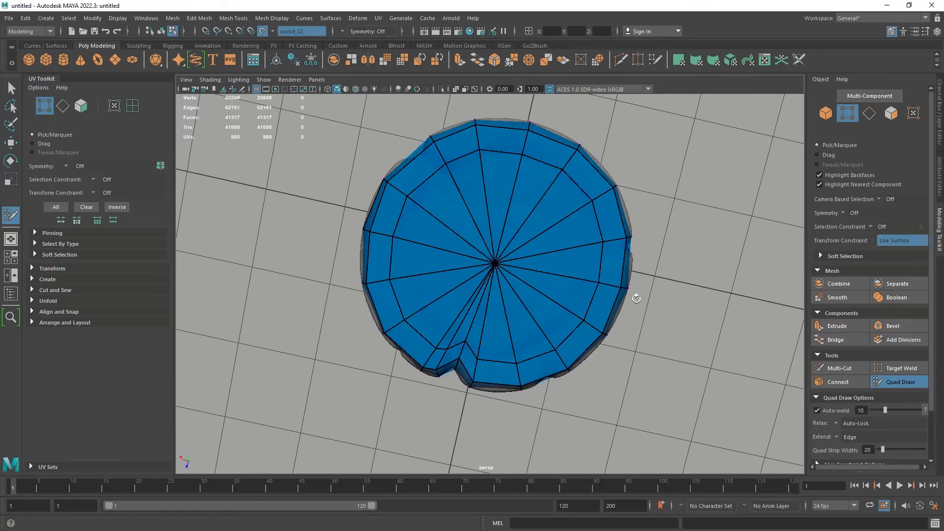
Weld neighbouring vertices of the bottom cap's inner ring to reduce the spokes, and nudge its centre vertex.
alt+drag(493, 268, 418, 337)
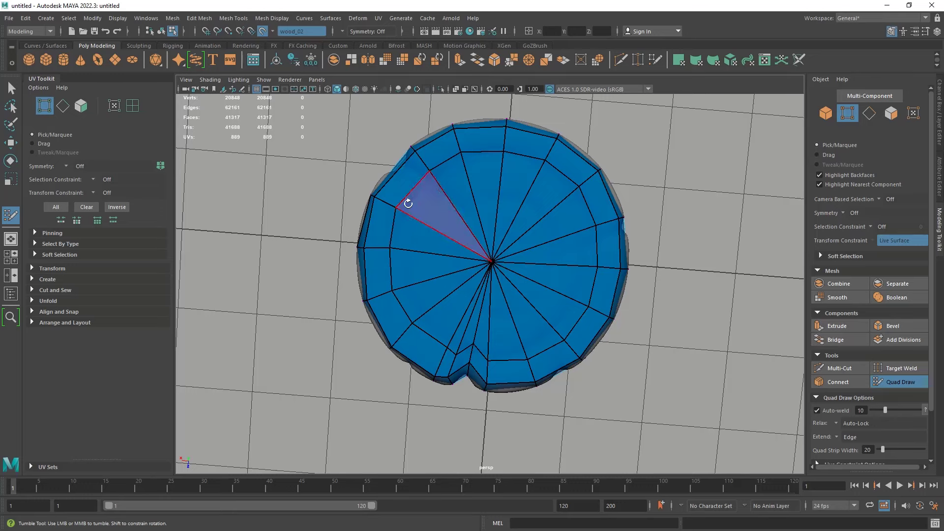
alt+drag(507, 254, 512, 293)
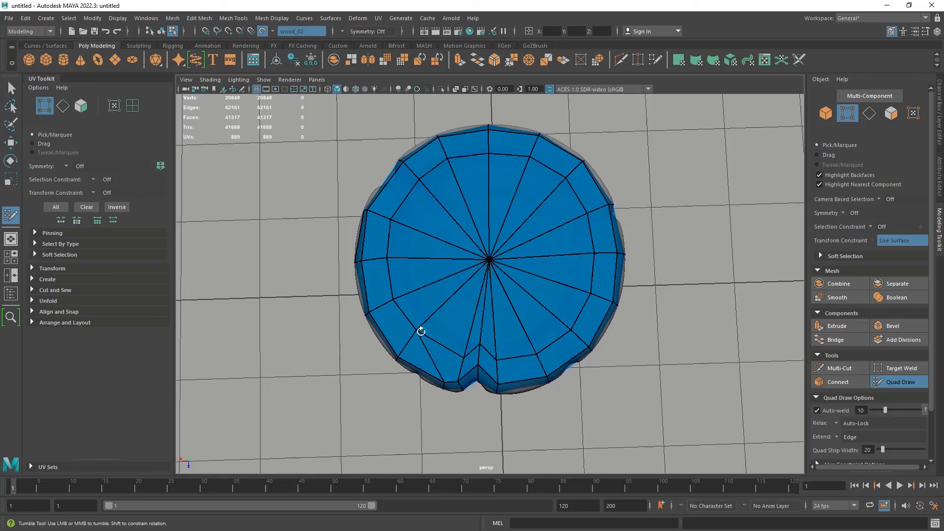
drag(388, 253, 393, 217)
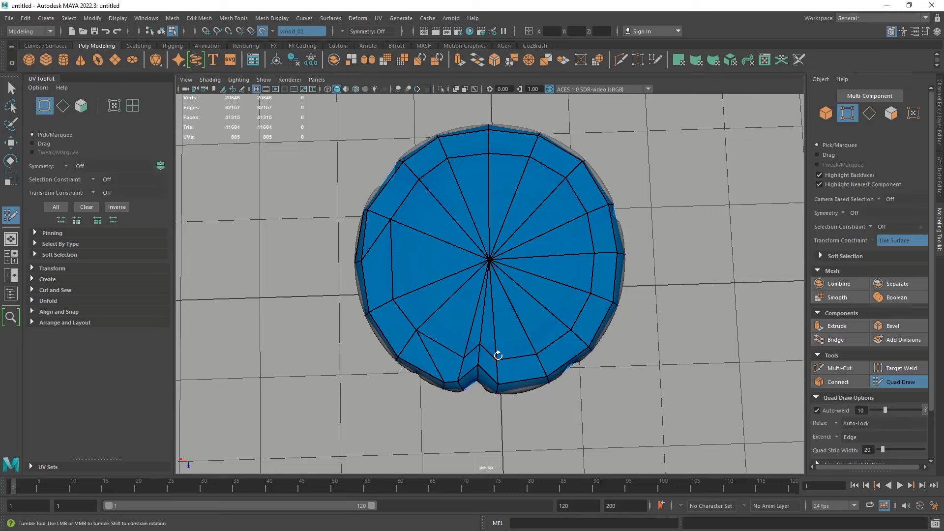
drag(499, 355, 504, 357)
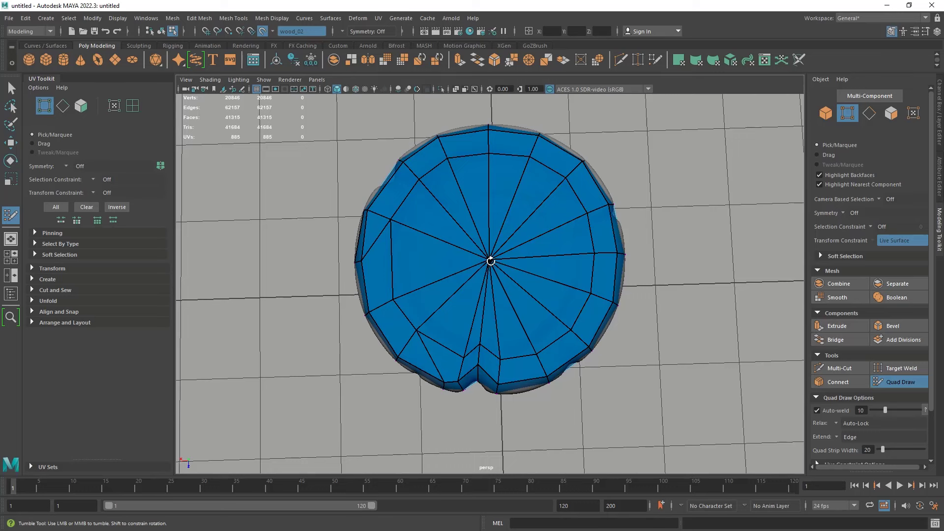
drag(491, 261, 488, 263)
mouse_move(586, 215)
mouse_down()
mouse_move(595, 250)
mouse_move(590, 233)
mouse_up()
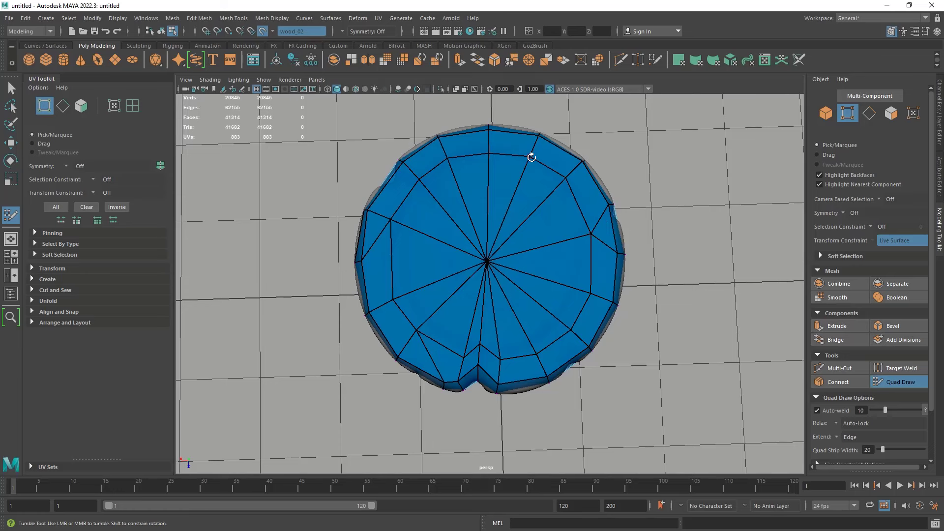
key(ctrl+z)
alt+drag(428, 184, 418, 211)
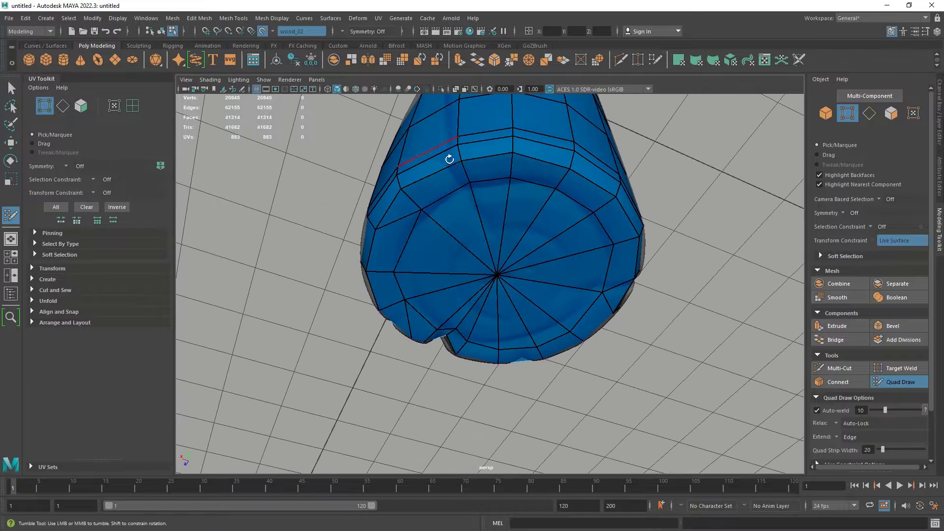
alt+drag(447, 156, 537, 152)
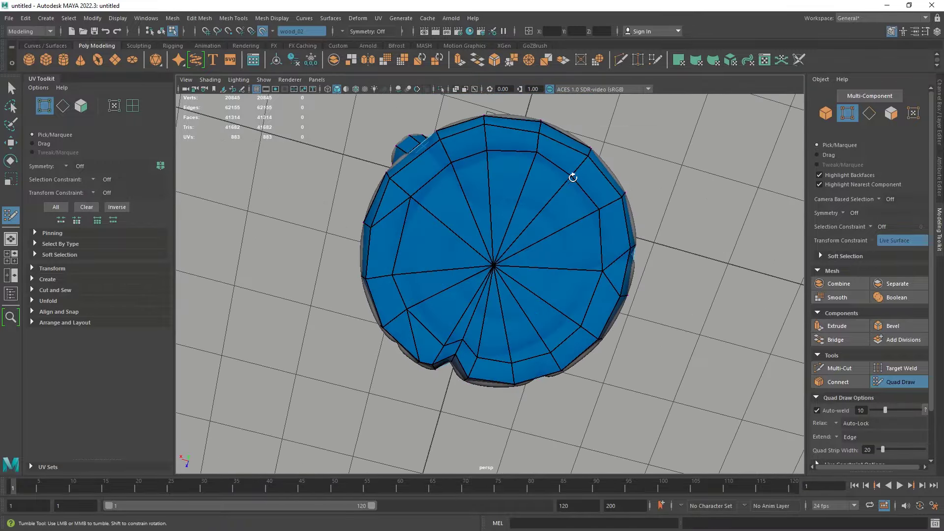
alt+drag(575, 179, 609, 248)
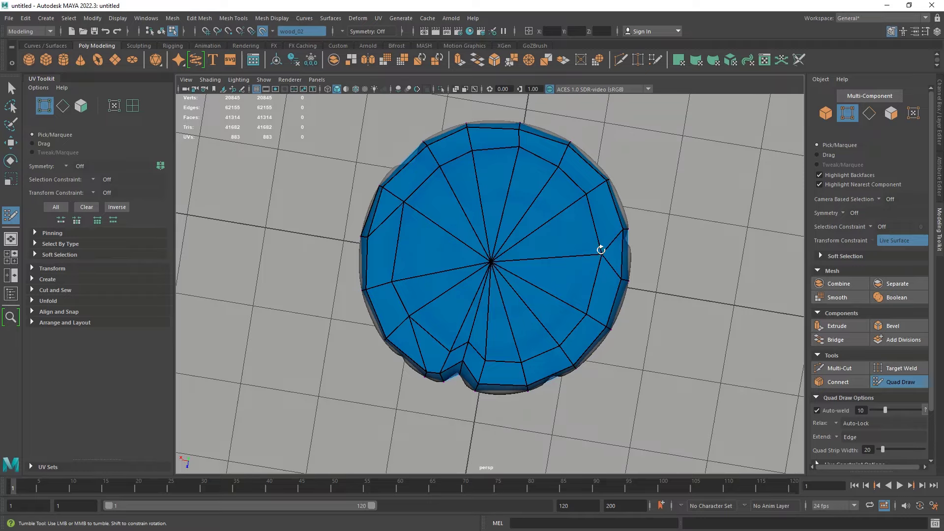
alt+drag(425, 299, 489, 312)
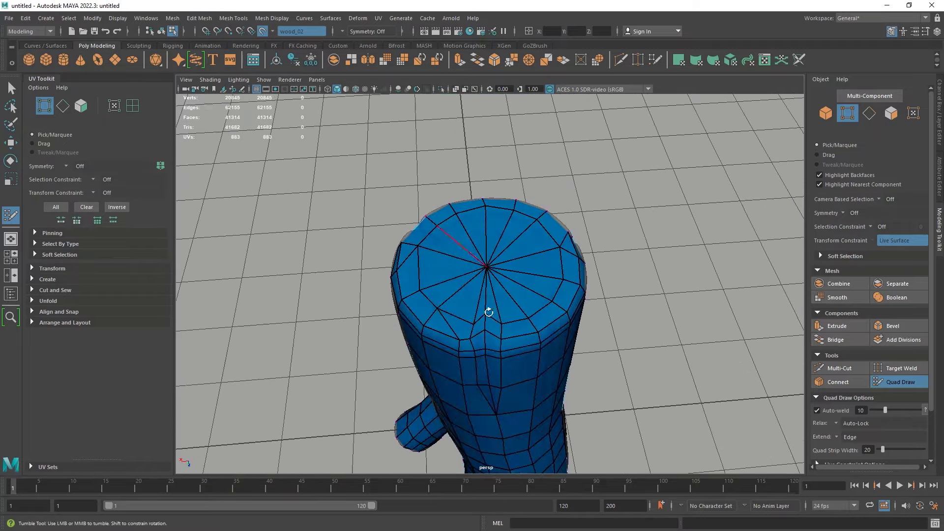
Switch to object mode with the retopologized trunk selected and isolate it in the viewport.
mouse_move(458, 339)
mouse_down()
mouse_move(487, 392)
mouse_move(467, 230)
mouse_move(520, 295)
mouse_move(462, 338)
mouse_move(540, 344)
mouse_move(535, 362)
mouse_move(557, 345)
mouse_move(554, 309)
mouse_up()
scroll(555, 309, down, 5)
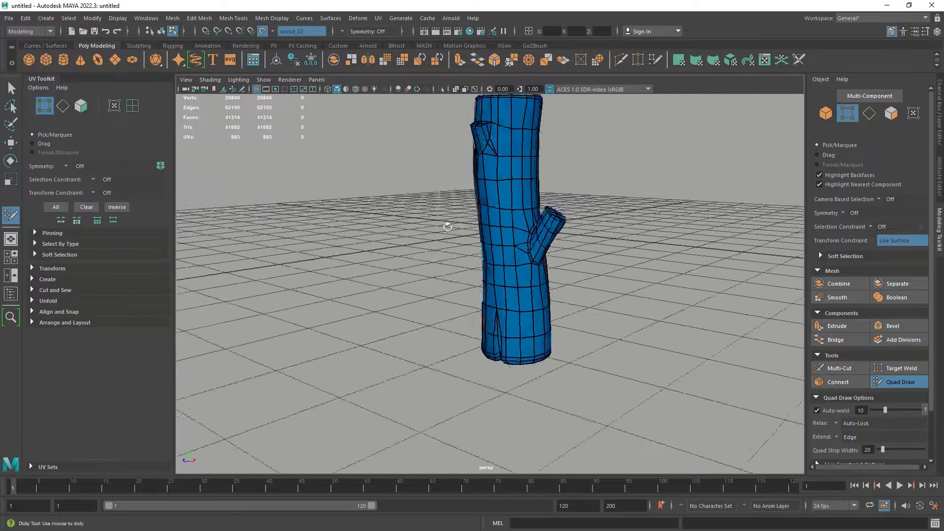
alt+drag(543, 234, 550, 291)
key(w)
right_drag(560, 204, 583, 193)
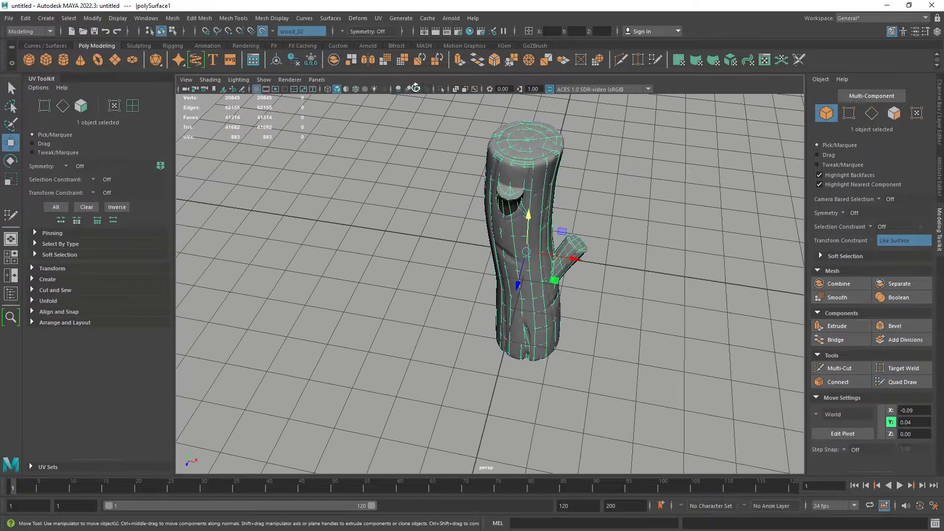
click(442, 89)
alt+middle_drag(536, 202, 460, 227)
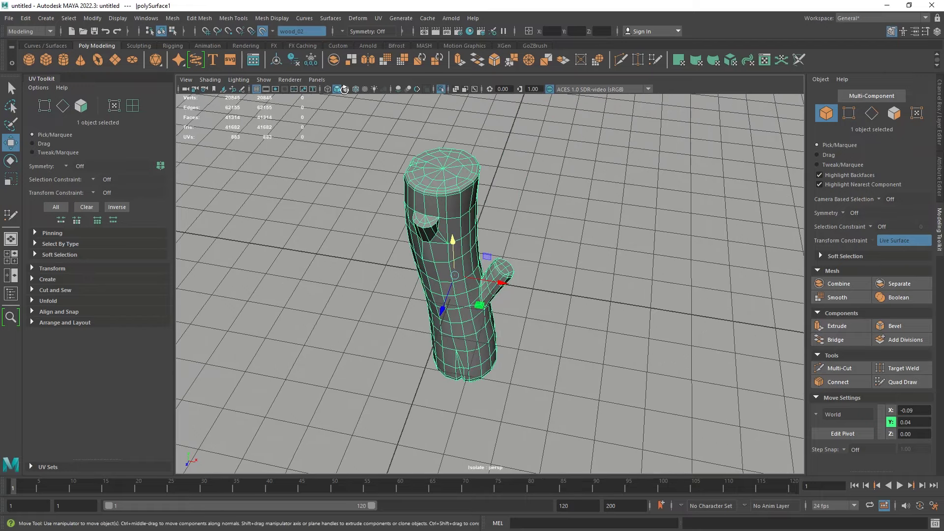
Soften the normals of the retopologized trunk's edges and check the shading.
click(272, 19)
click(295, 99)
click(494, 183)
alt+drag(494, 183, 596, 164)
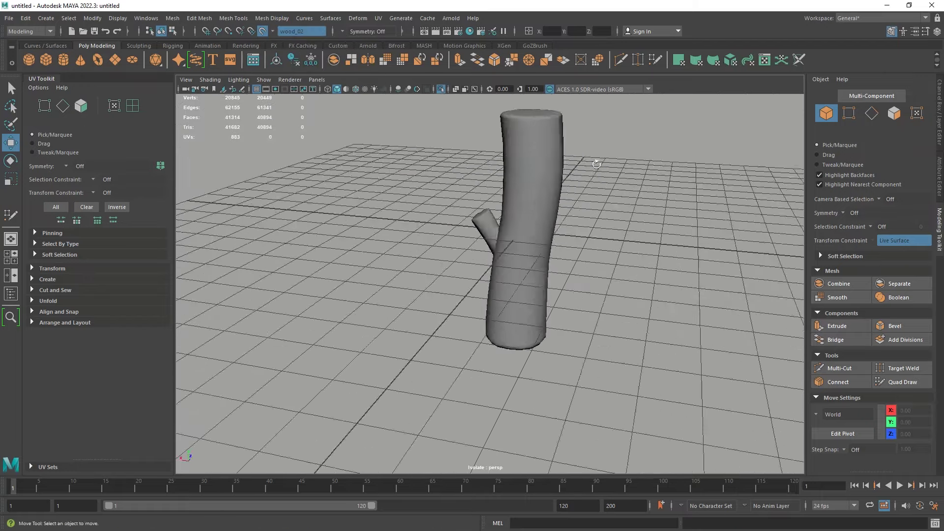
Hide the viewport grid and turn off the live surface constraint, with the trunk mesh selected.
click(257, 90)
alt+drag(407, 172, 379, 110)
click(545, 216)
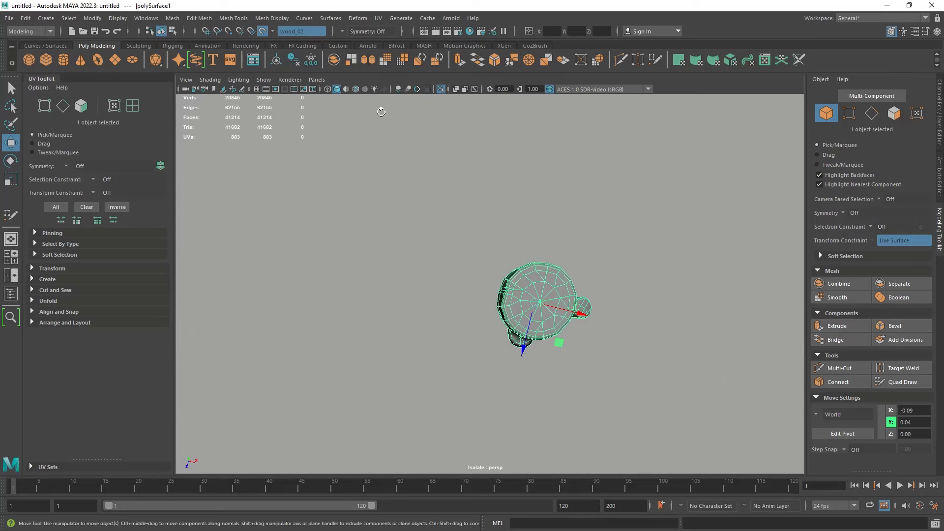
click(260, 31)
Scale the trunk mesh to about 0.7 in X and Z, leaving its height unscaled.
key(r)
alt+drag(475, 281, 536, 282)
key(ctrl+z)
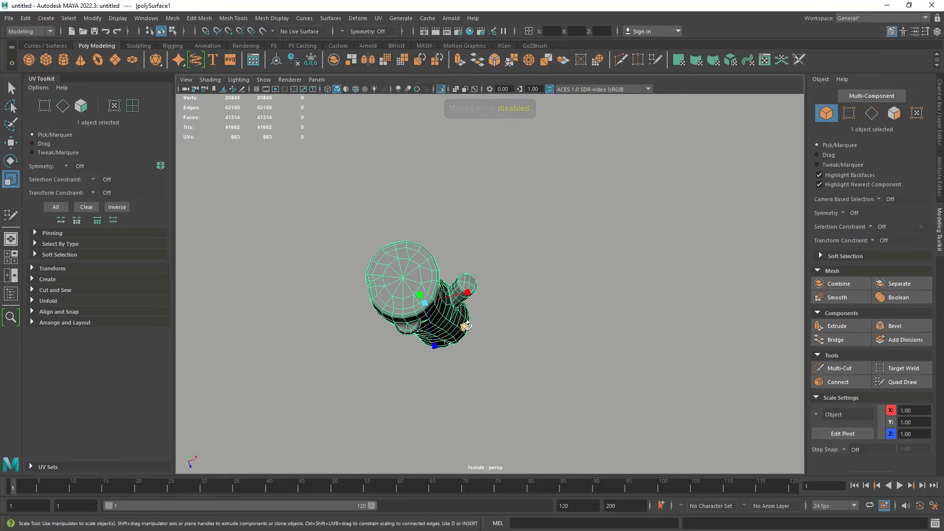
drag(465, 326, 477, 247)
click(481, 316)
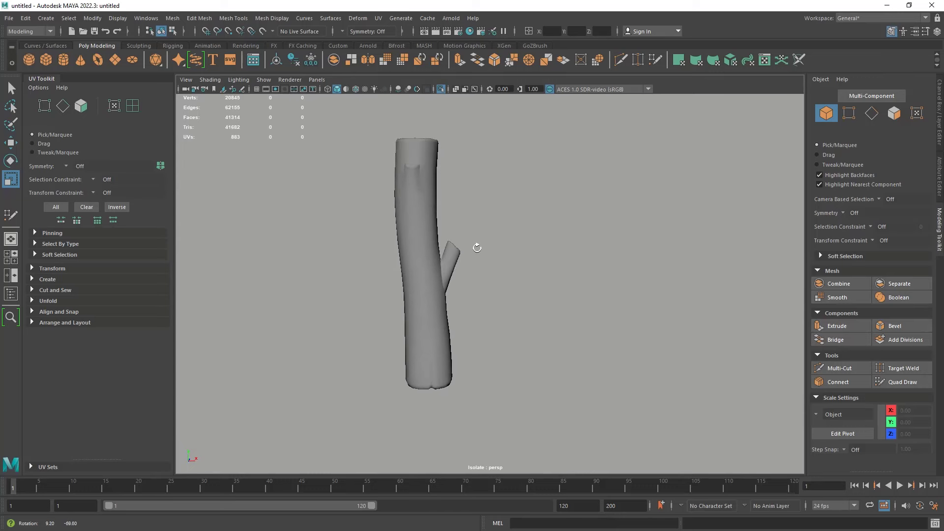
Undo and redo the trunk's scaling to compare both widths, and reselect the slimmer mesh with the Move tool.
key(ctrl+z)
key(ctrl+z)
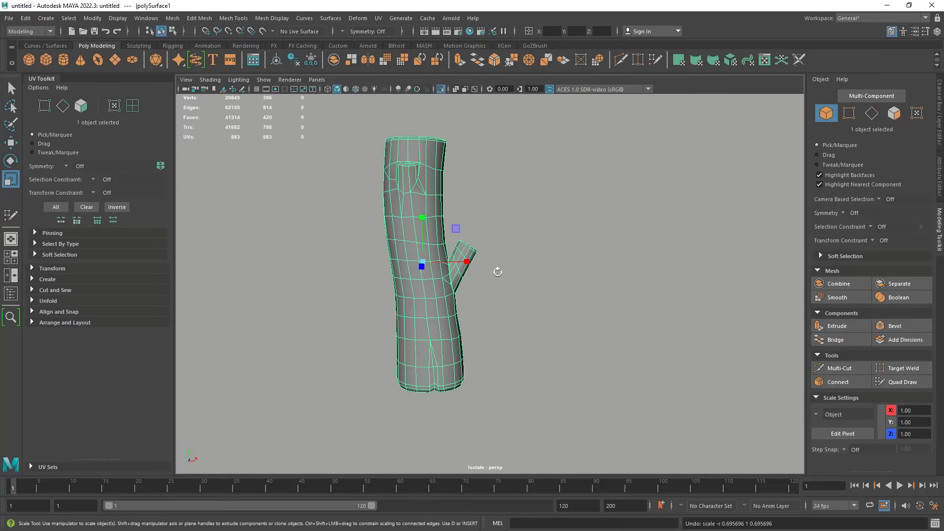
key(shift+z)
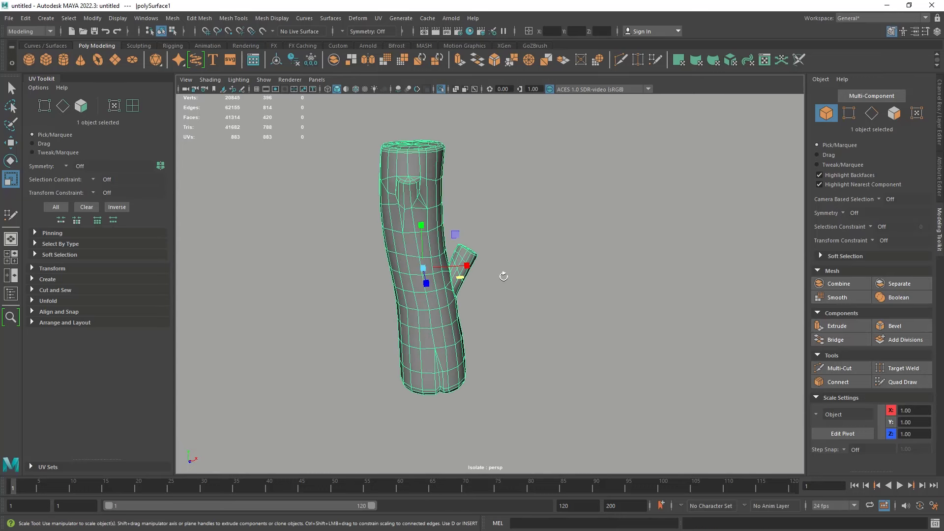
click(516, 273)
alt+drag(525, 268, 449, 228)
key(w)
drag(486, 176, 383, 223)
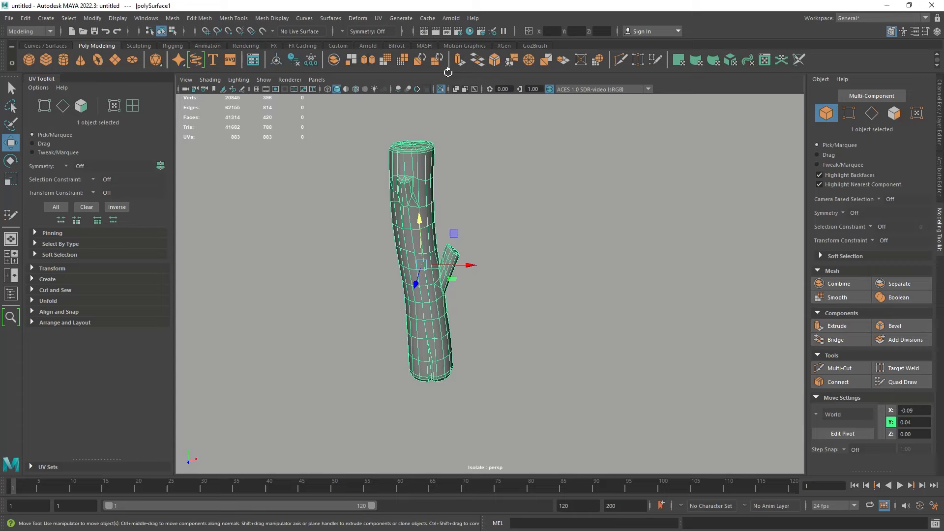
Open the UV Editor, unwrap the trunk with an Automatic UV projection, and close the editor.
click(378, 18)
click(399, 37)
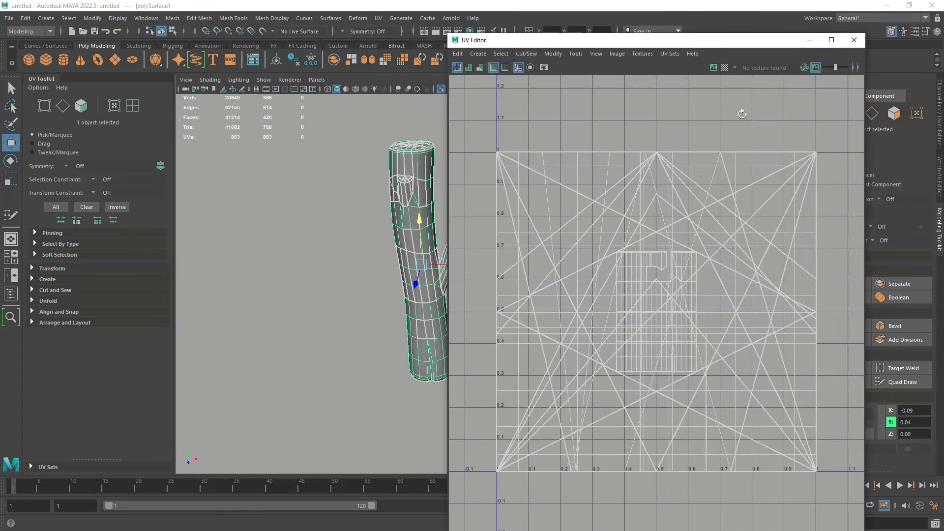
click(377, 19)
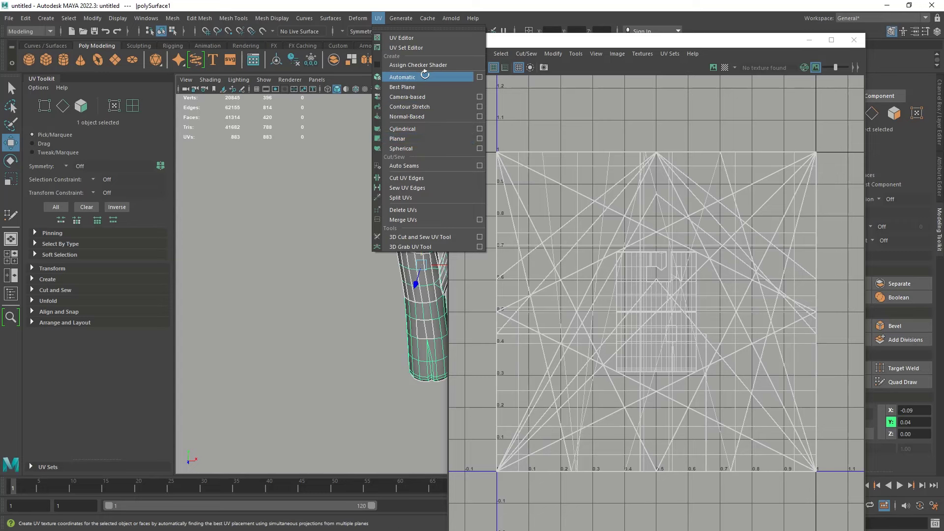
click(429, 79)
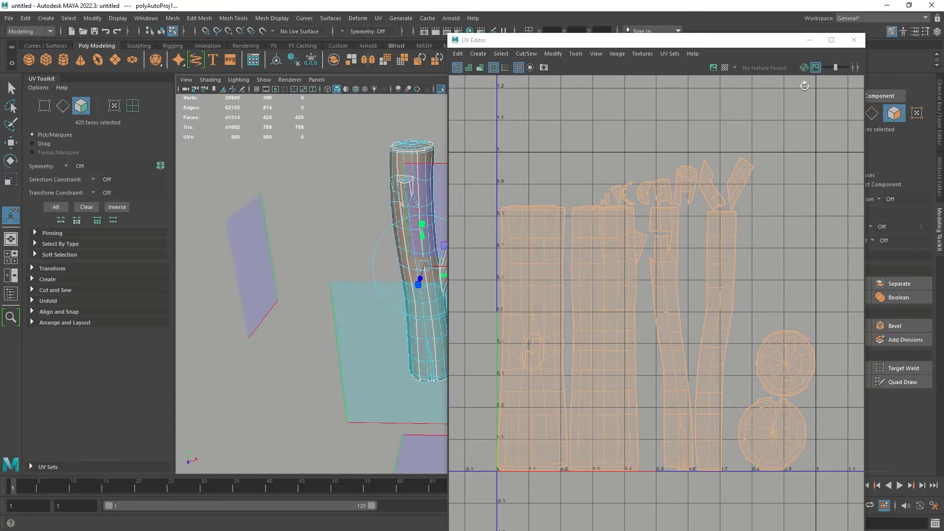
click(853, 39)
Export the selected trunk object as an OBJ named Trunk_lp into the 02_Bakes folder.
right_drag(474, 155, 507, 133)
click(430, 159)
click(9, 17)
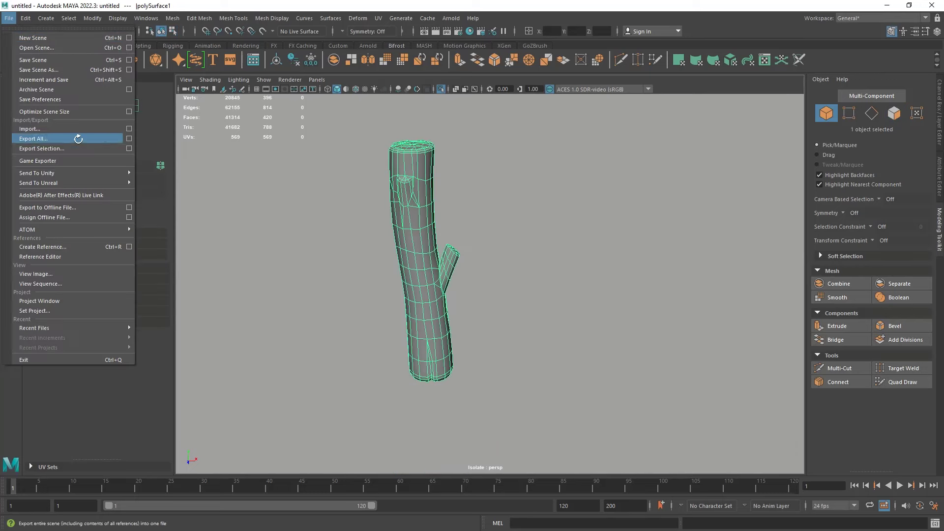
click(74, 148)
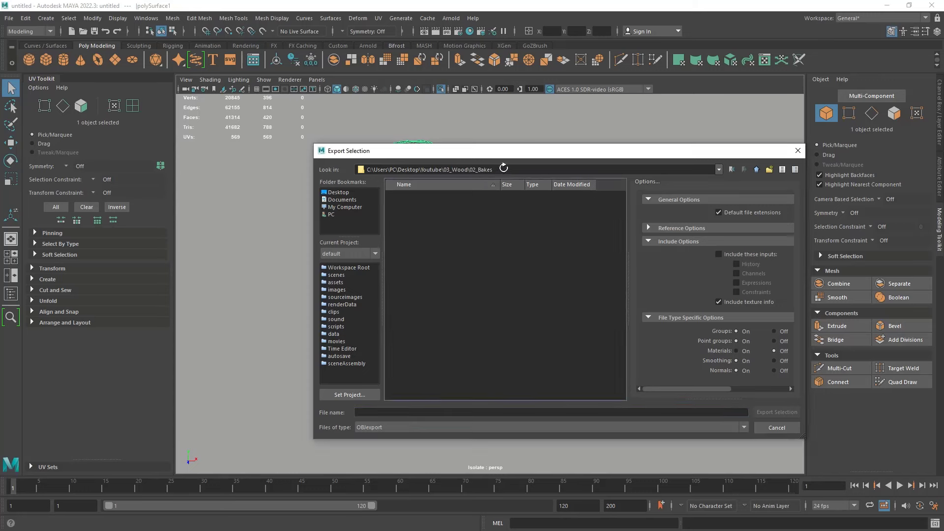
click(368, 413)
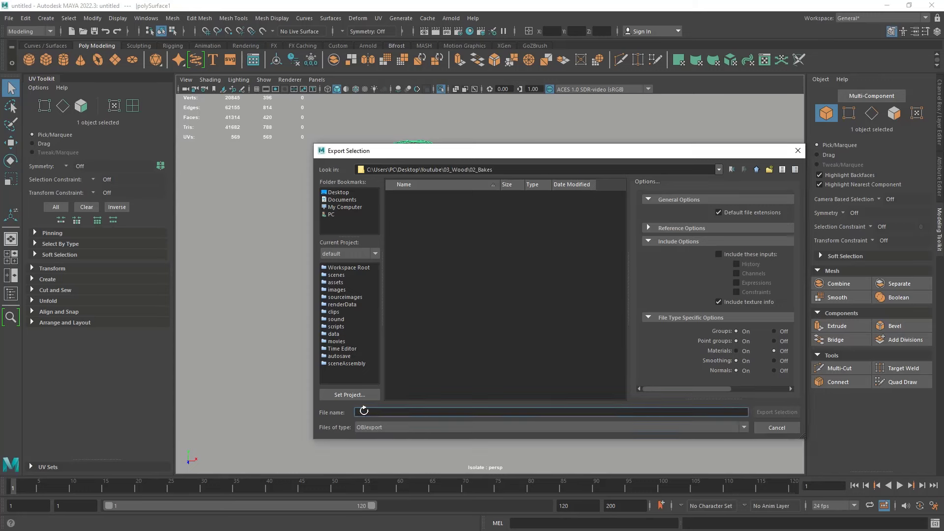
text(wo)
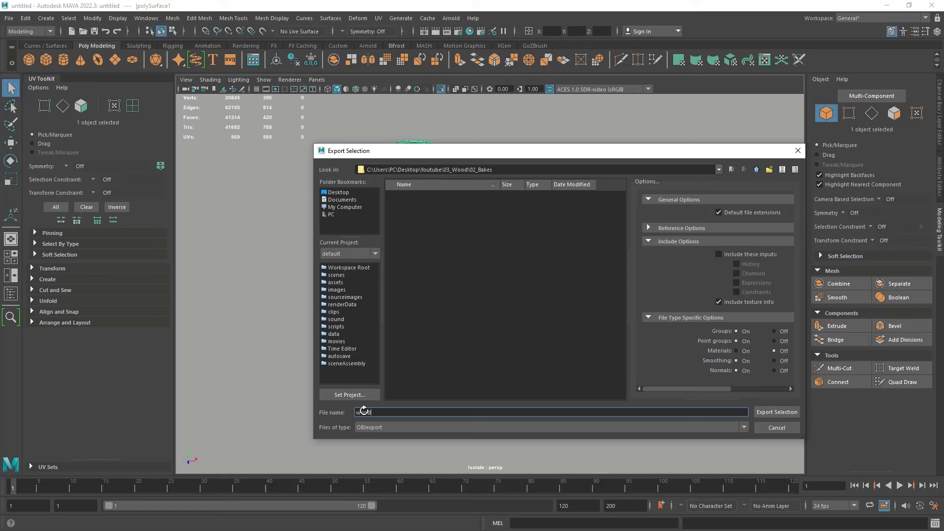
key(BackSpace)
text(T)
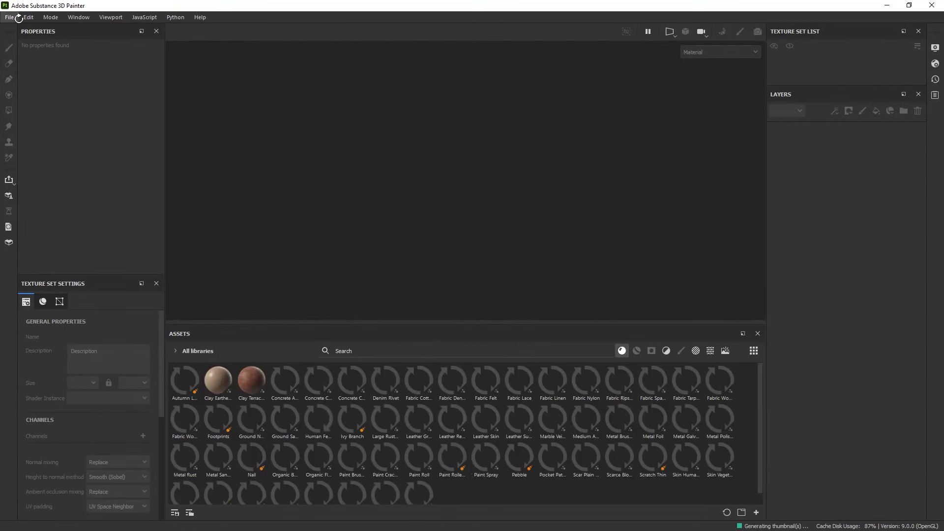
In Substance 3D Painter, start a new project with a document resolution of 4096.
click(18, 18)
click(18, 27)
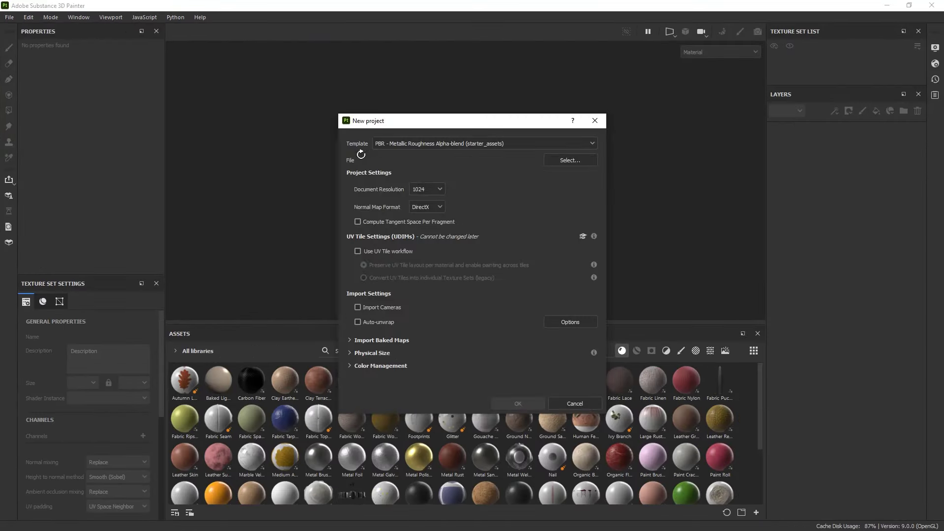
click(435, 189)
click(426, 250)
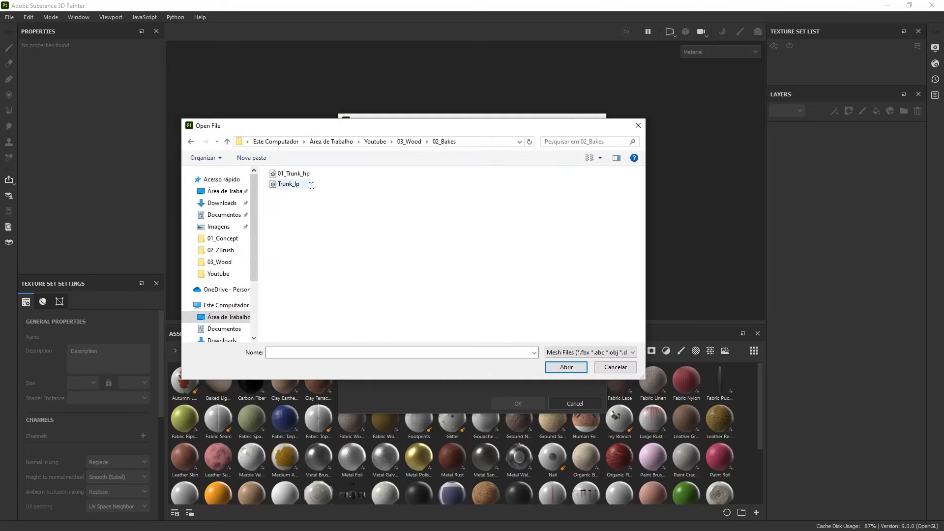
Rename the low-poly mesh file Trunk_lp as 01_Trunk_lp while browsing for the project mesh.
click(302, 183)
click(295, 184)
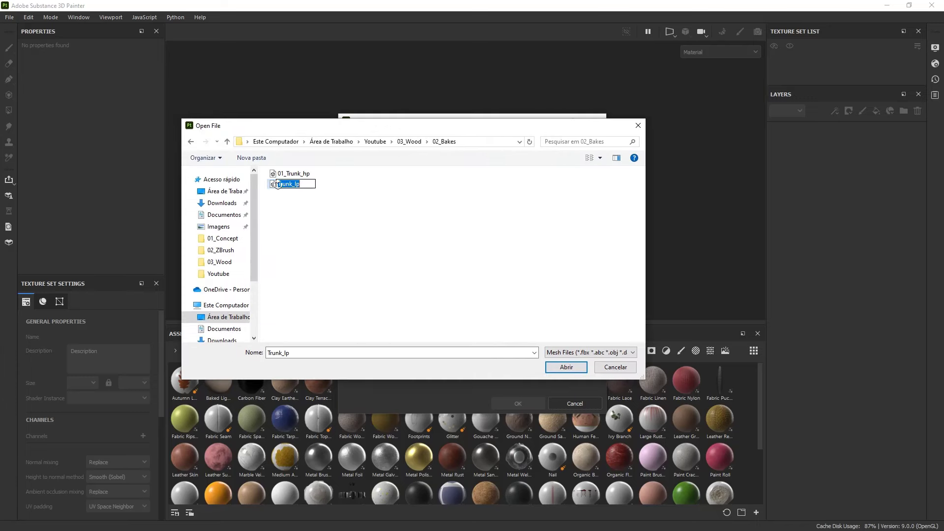
key(Home)
text(01_)
key(Return)
Rename the high-poly mesh file as trunk_hp and the low-poly one as trunk_lp.
click(286, 174)
click(285, 174)
text(trunk_hp)
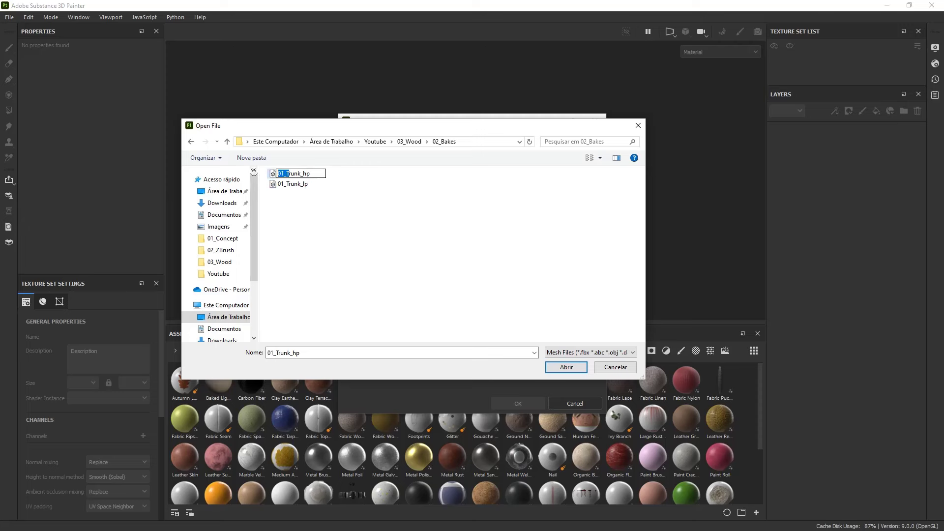
click(284, 184)
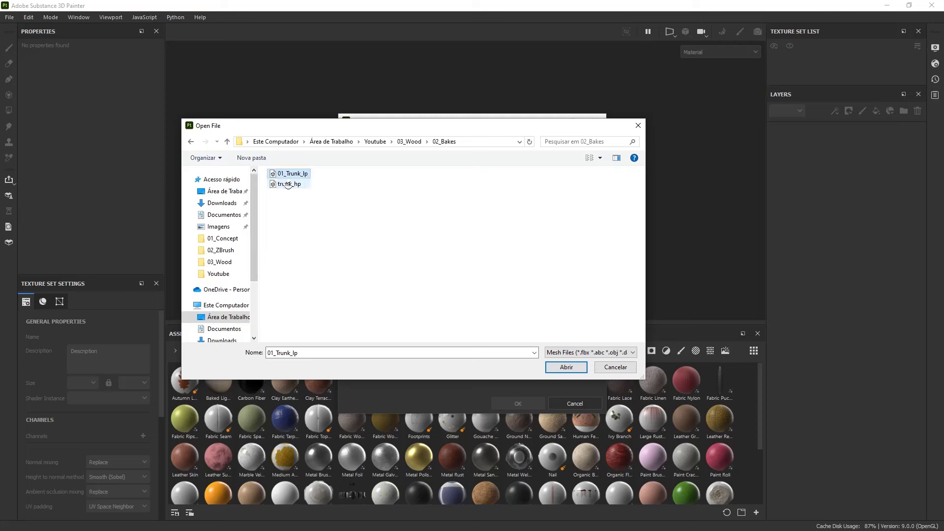
click(280, 173)
drag(279, 173, 274, 174)
text(trunk_lp)
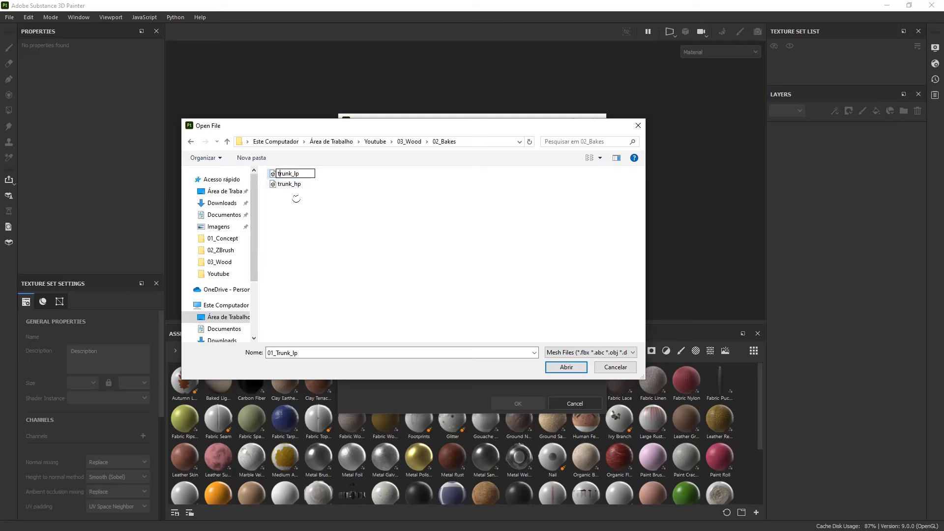
click(297, 203)
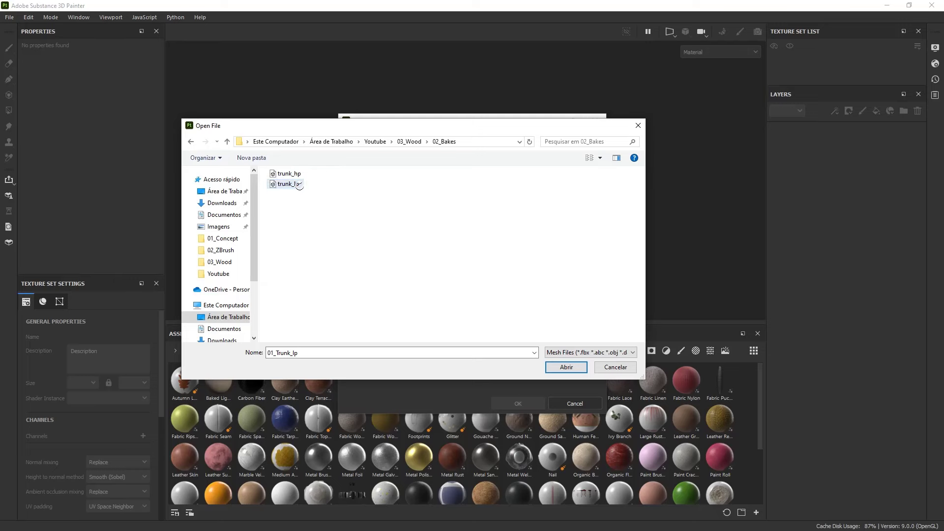
Load trunk_lp as the project mesh and create the project.
double_click(295, 185)
click(523, 399)
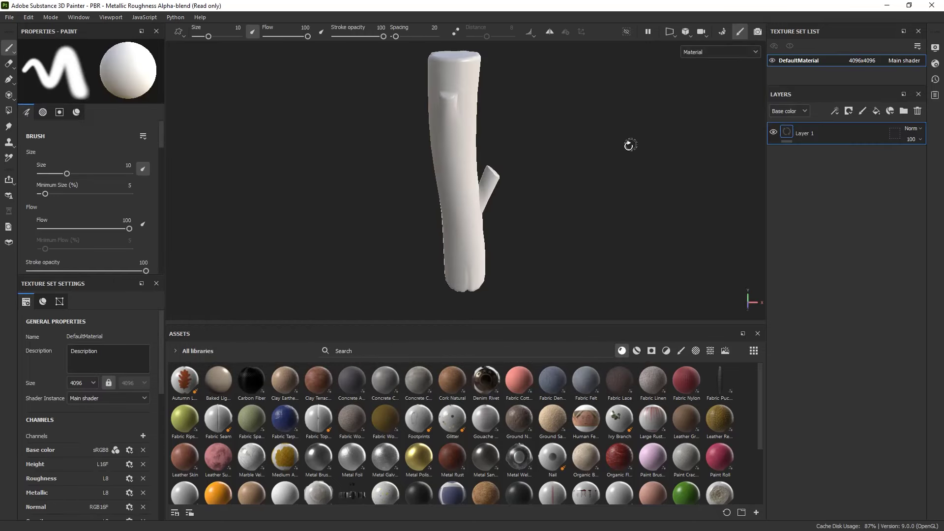
Activate Temporal Anti-Aliasing in the camera display settings.
click(935, 47)
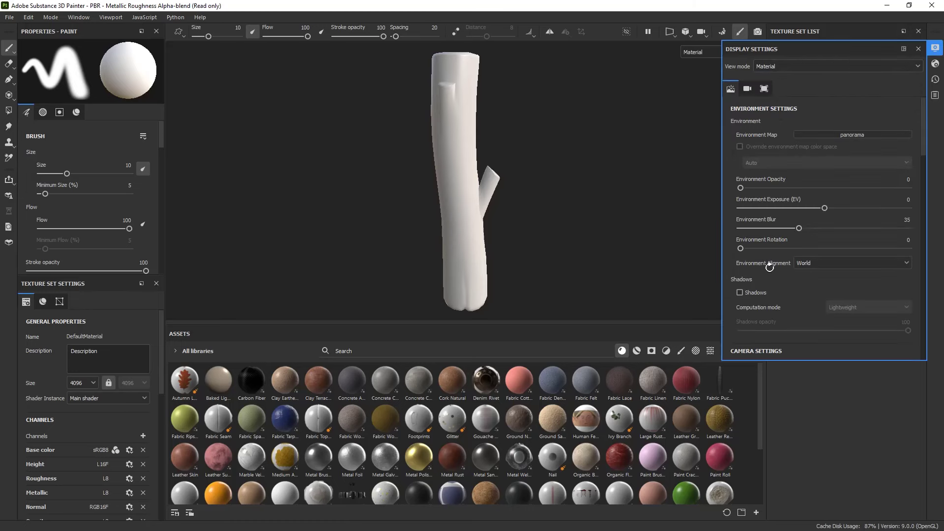
scroll(770, 267, down, 5)
scroll(770, 267, down, 3)
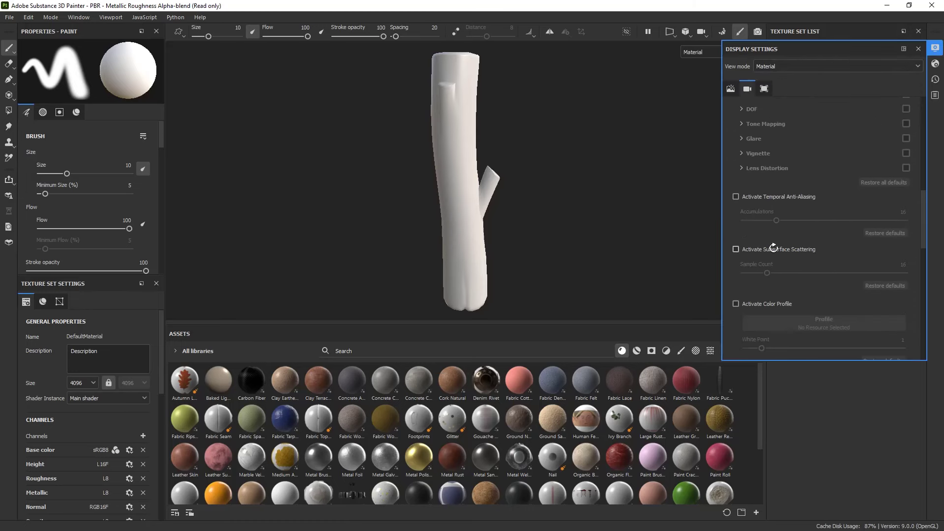
click(735, 196)
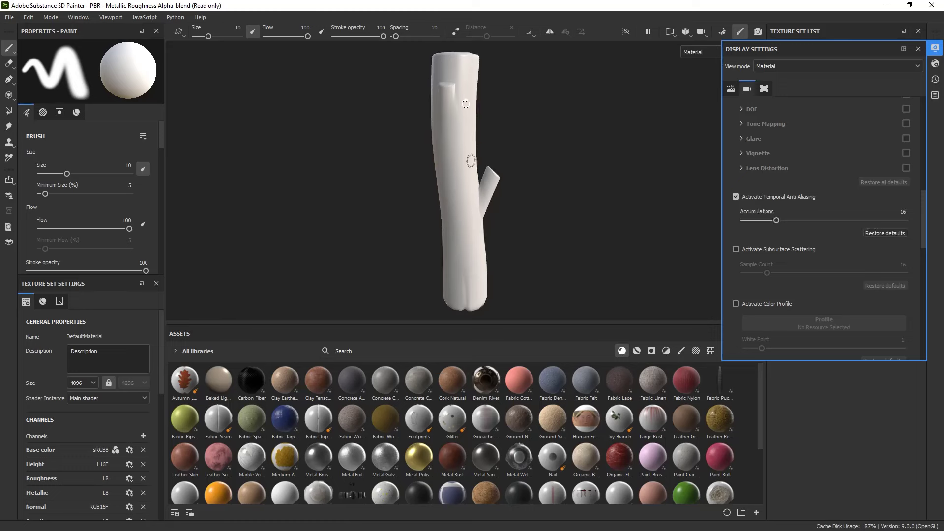
Set the main shader's quality to High (64 spp) and close the shader settings.
click(935, 64)
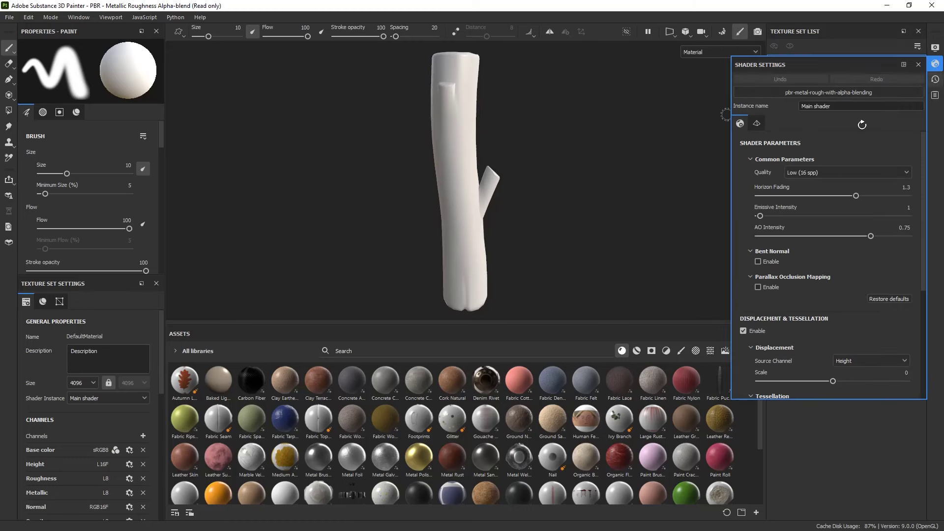
click(823, 171)
click(795, 214)
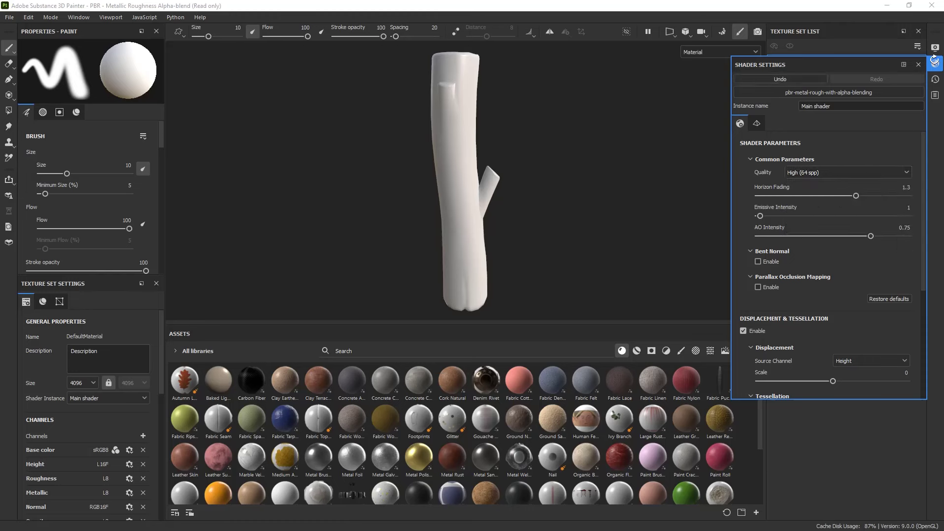
click(935, 64)
alt+drag(647, 219, 547, 223)
scroll(493, 163, down, 3)
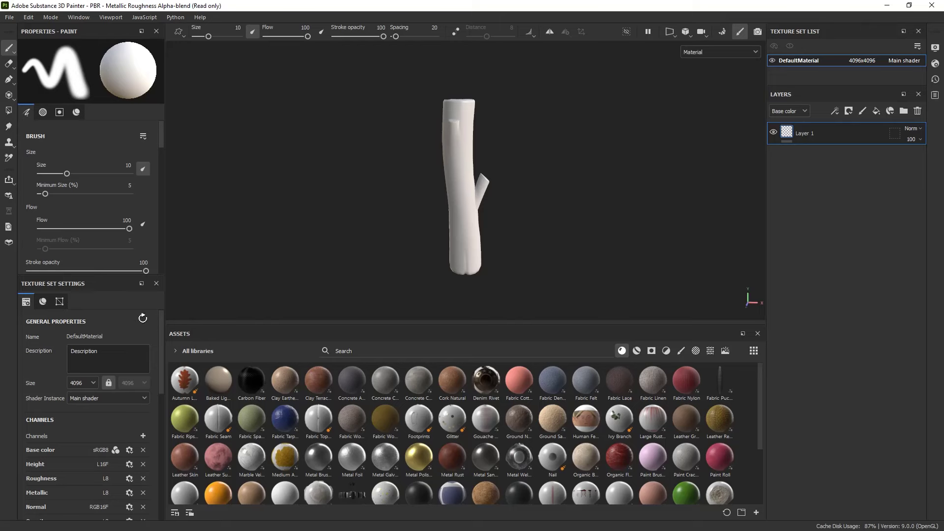
Open the mesh map baking settings and load trunk_hp as the high definition mesh.
click(59, 301)
click(122, 378)
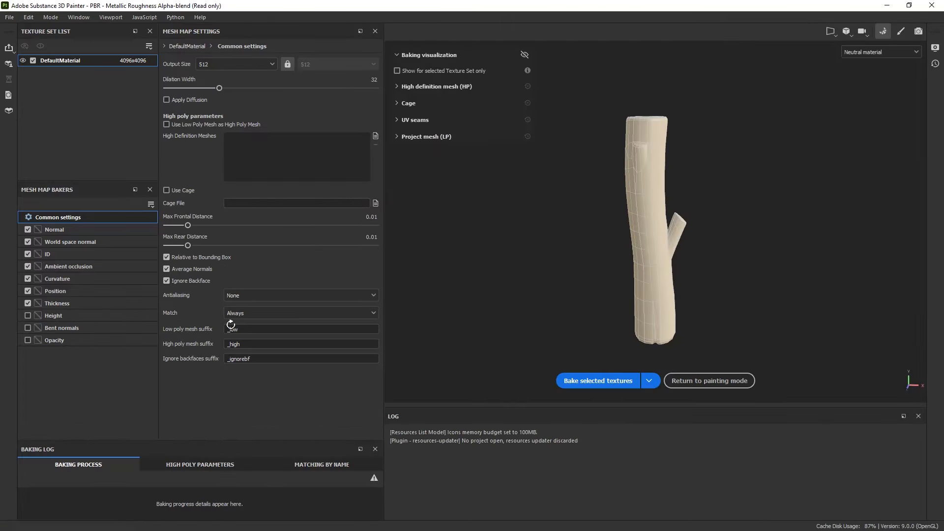
click(376, 136)
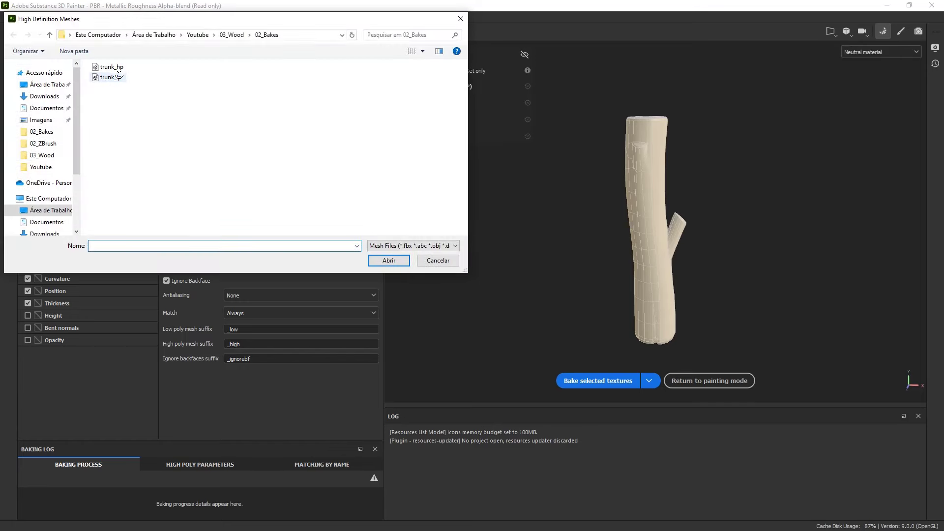
double_click(111, 67)
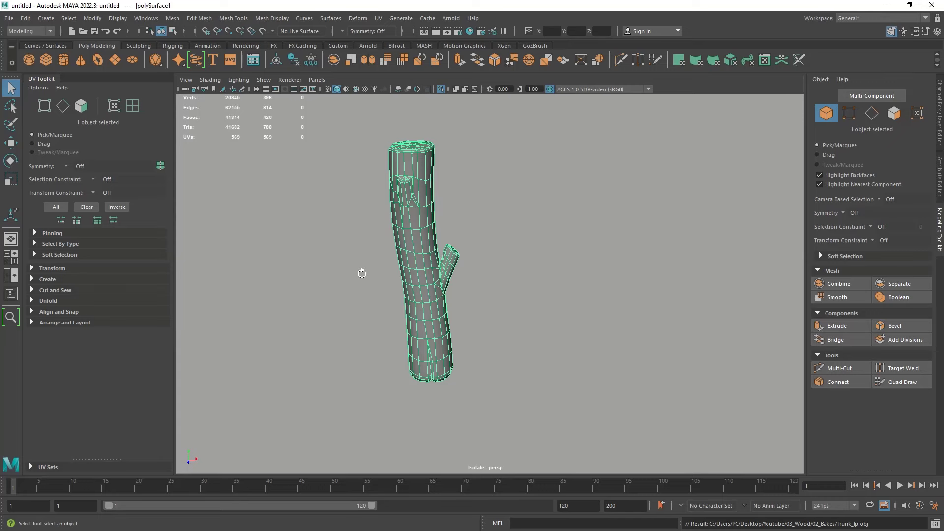
In Maya, undo the automatic UV projection and the last scaling of the low-poly trunk.
key(ctrl+z)
key(ctrl+z)
key(ctrl+z)
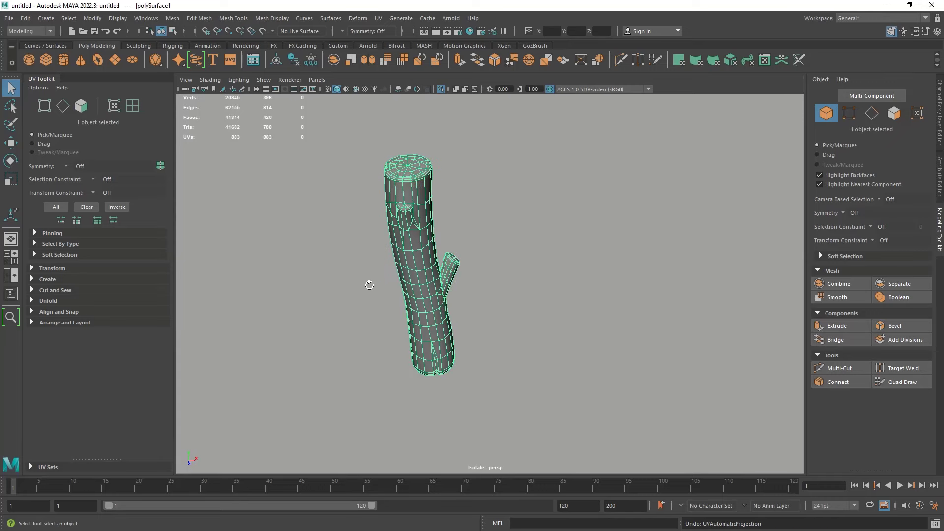
key(ctrl+z)
key(ctrl+z)
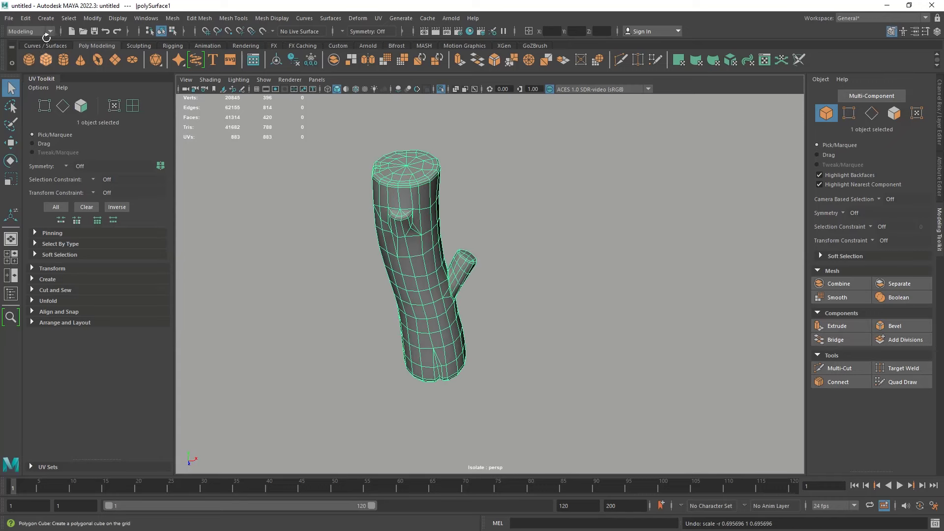
click(9, 18)
click(69, 148)
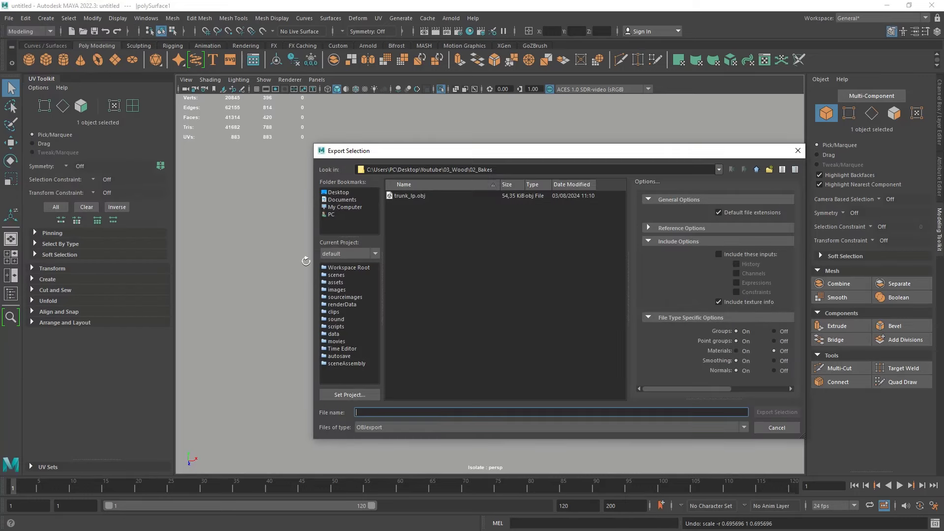
double_click(417, 196)
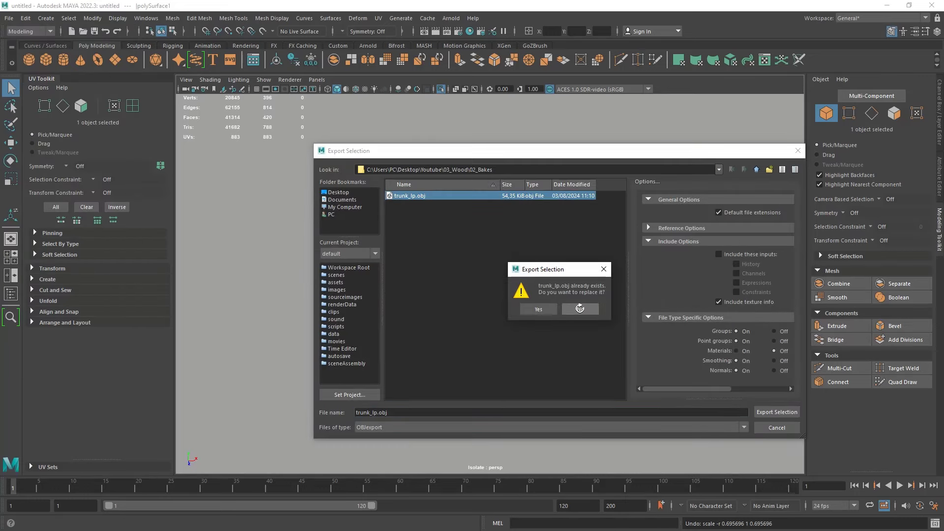
click(580, 308)
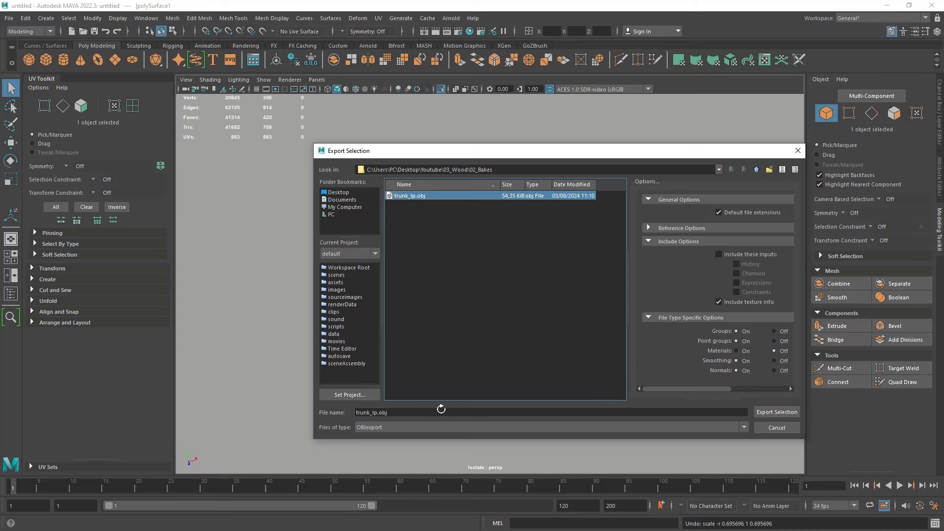
right_click(473, 197)
click(478, 257)
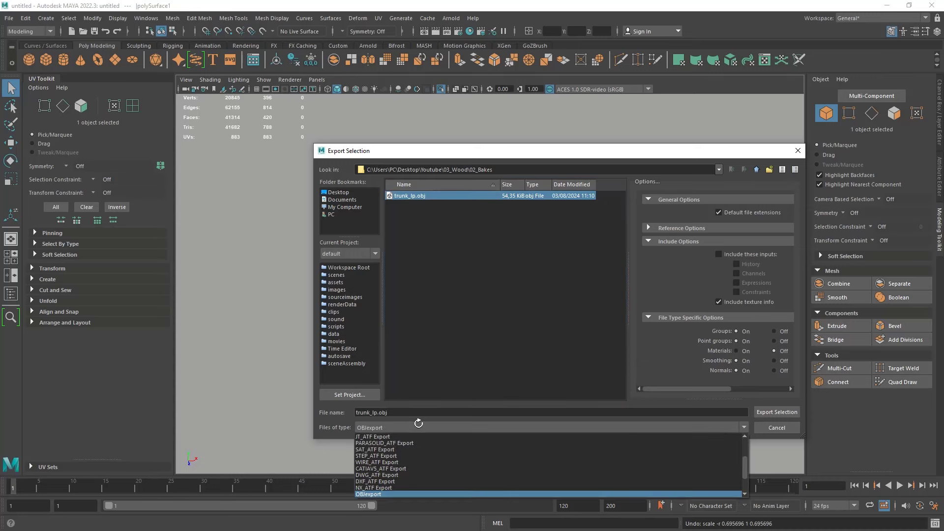
click(417, 427)
scroll(415, 446, up, 5)
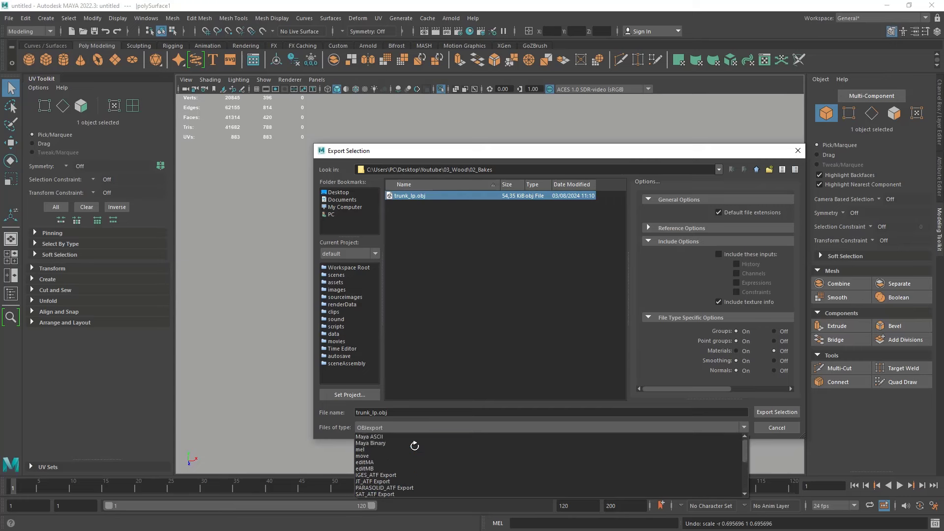
scroll(413, 446, down, 5)
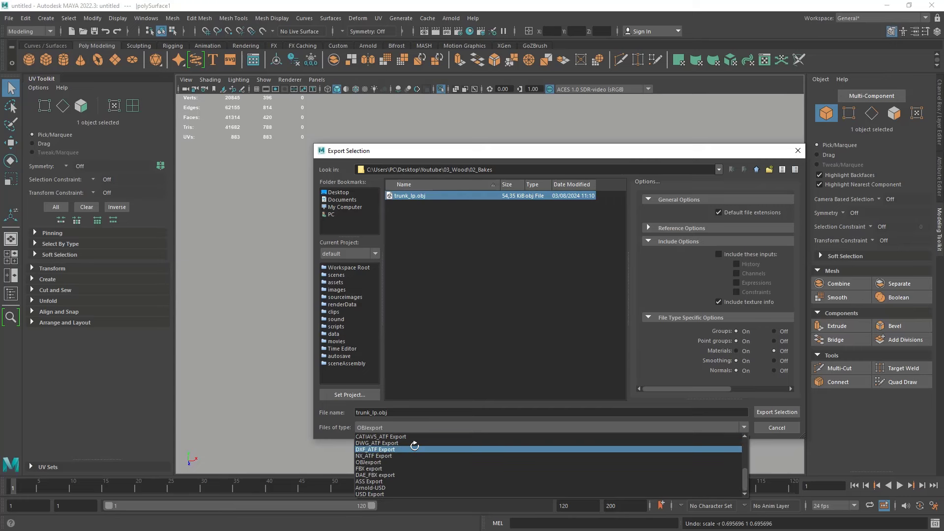
click(777, 428)
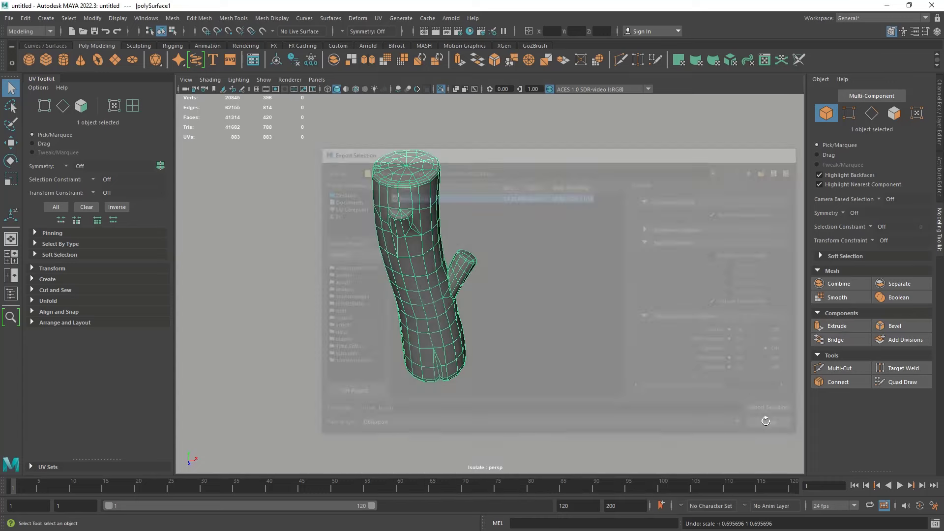
Export the selected low-poly trunk as an FBX file named trunk_lp in the 02_Bakes folder.
click(9, 18)
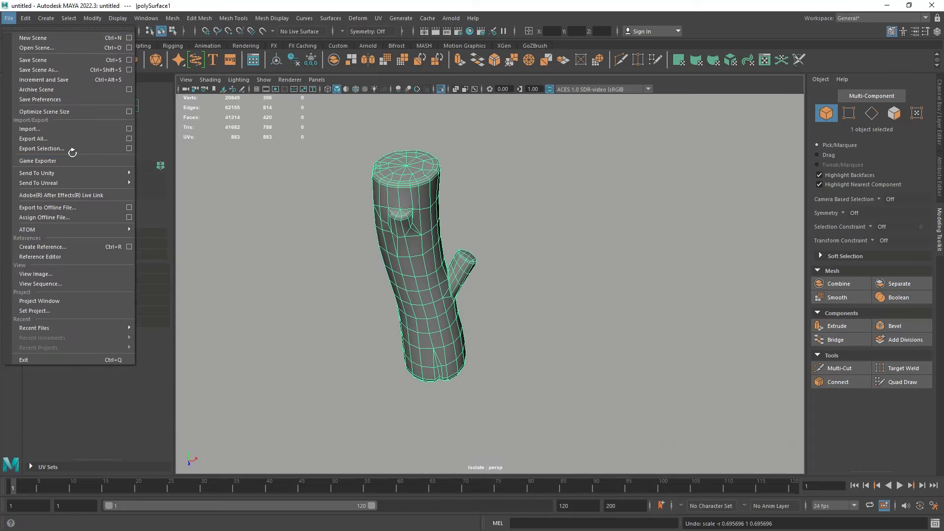
click(69, 147)
click(462, 426)
scroll(461, 444, up, 5)
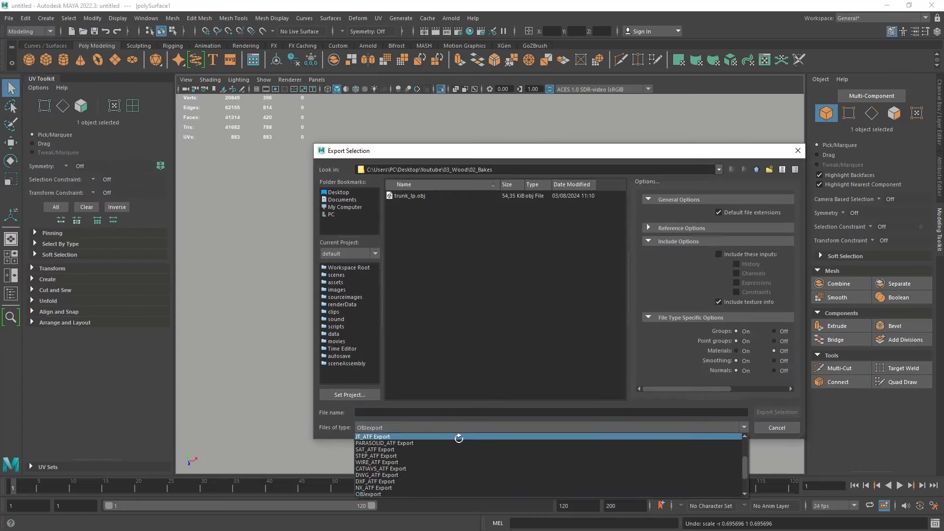
scroll(460, 444, down, 2)
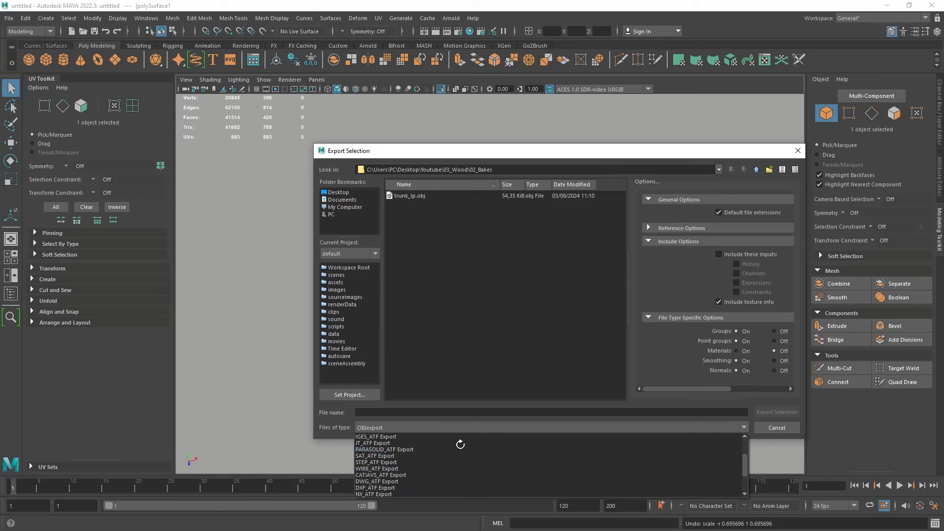
scroll(460, 444, down, 2)
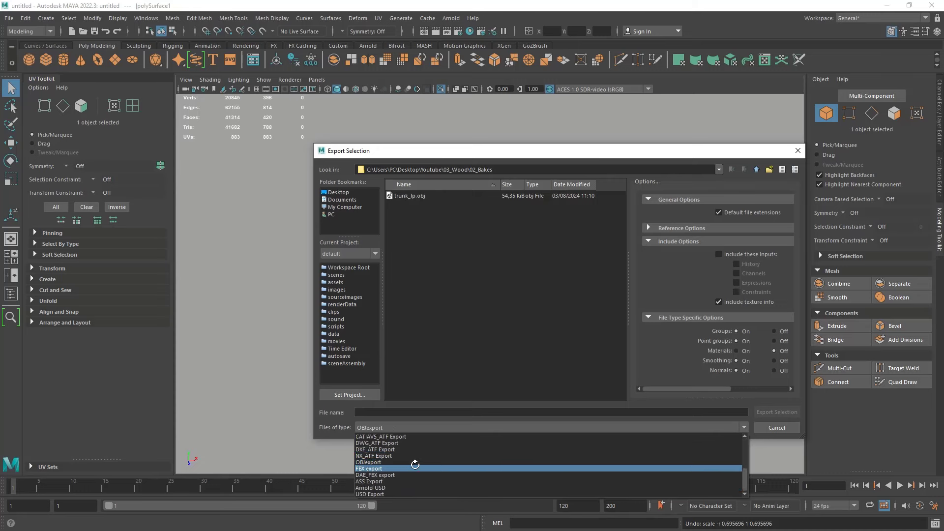
click(415, 469)
click(426, 195)
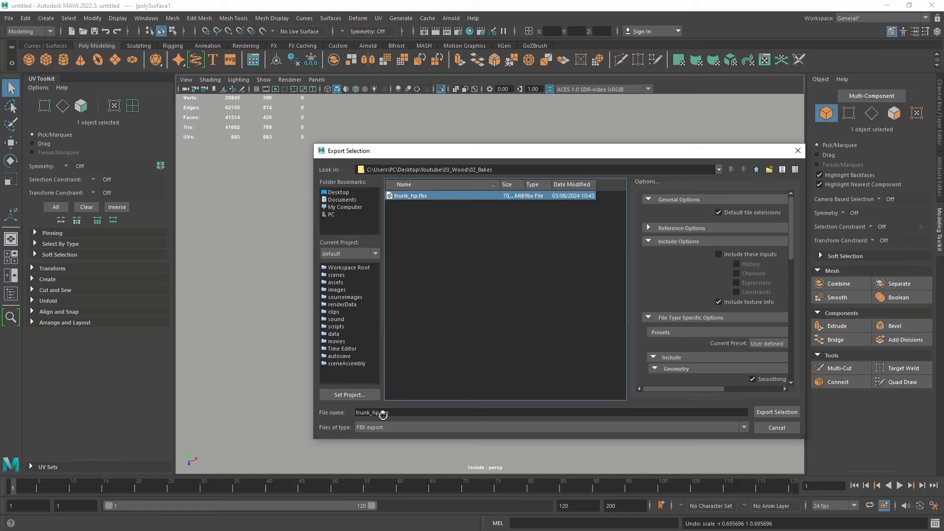
drag(373, 412, 417, 411)
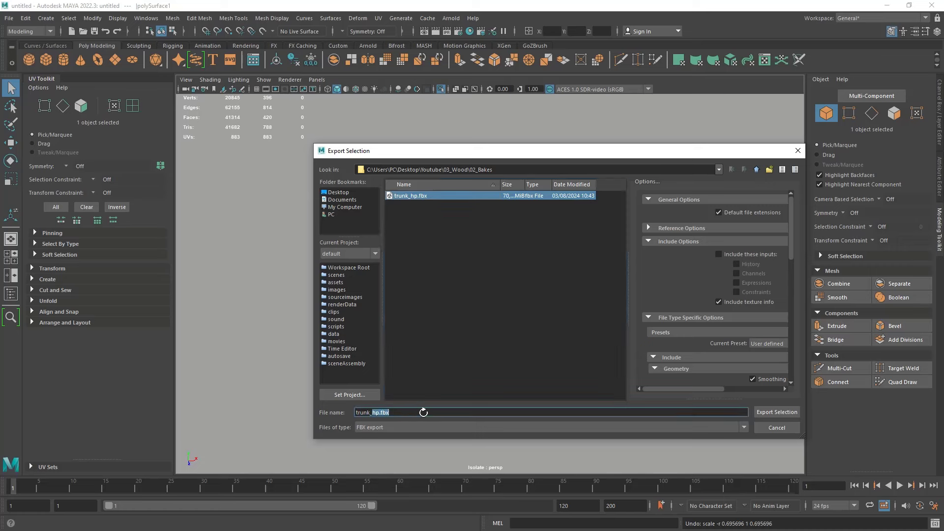
text(l)
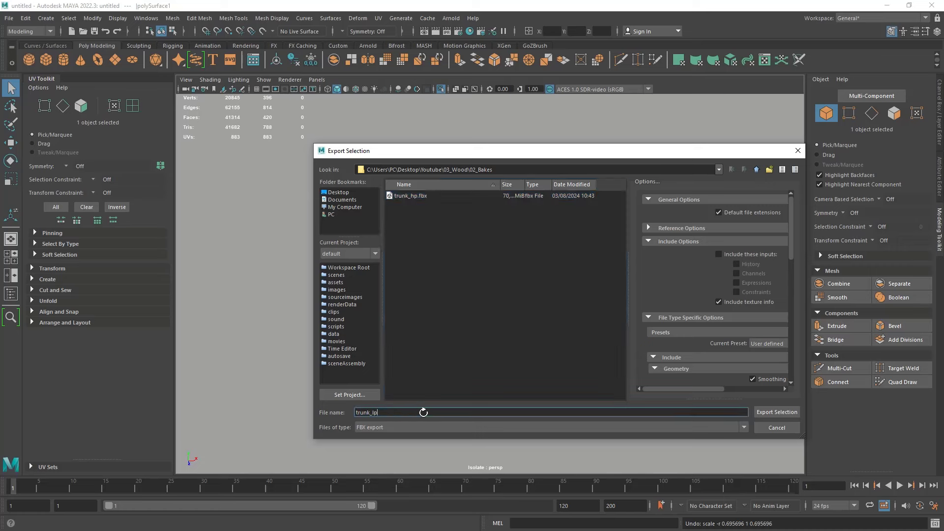
click(772, 416)
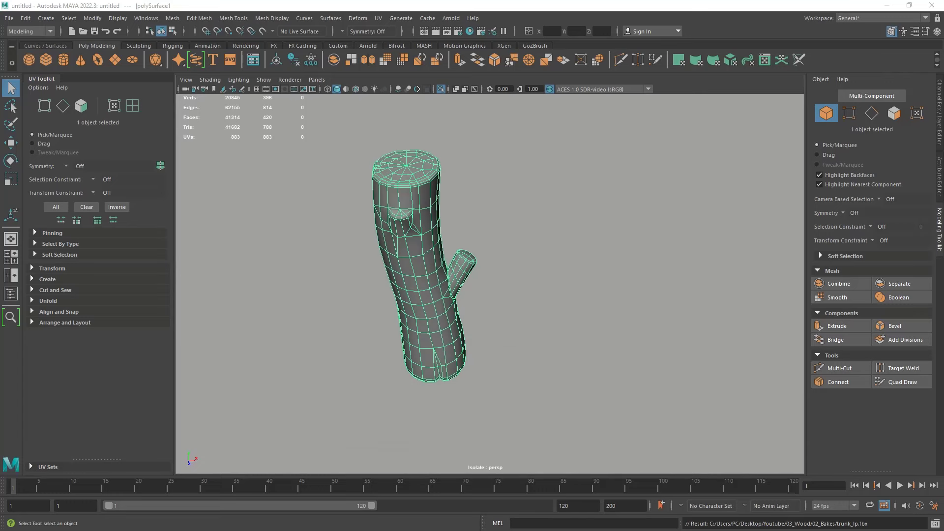
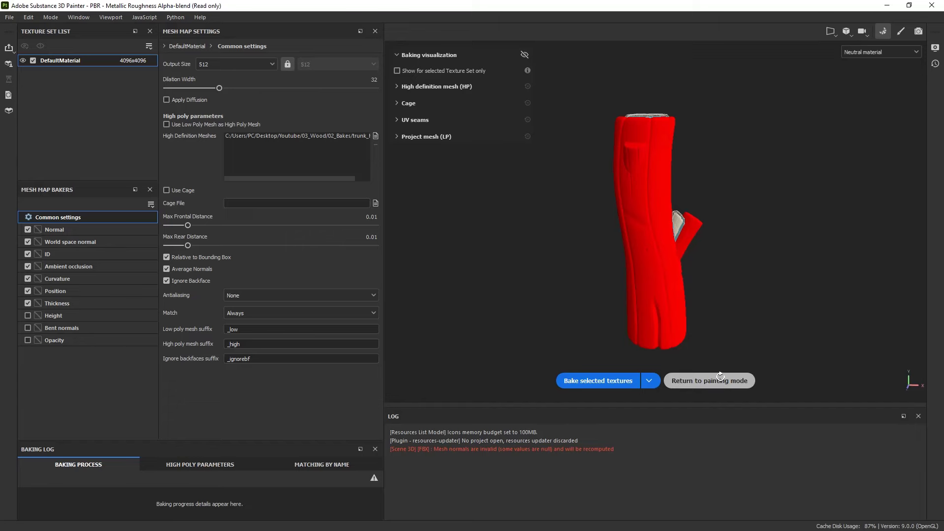
In Substance 3D Painter, return to painting mode and reload trunk_lp.obj as the project mesh.
click(721, 379)
click(28, 16)
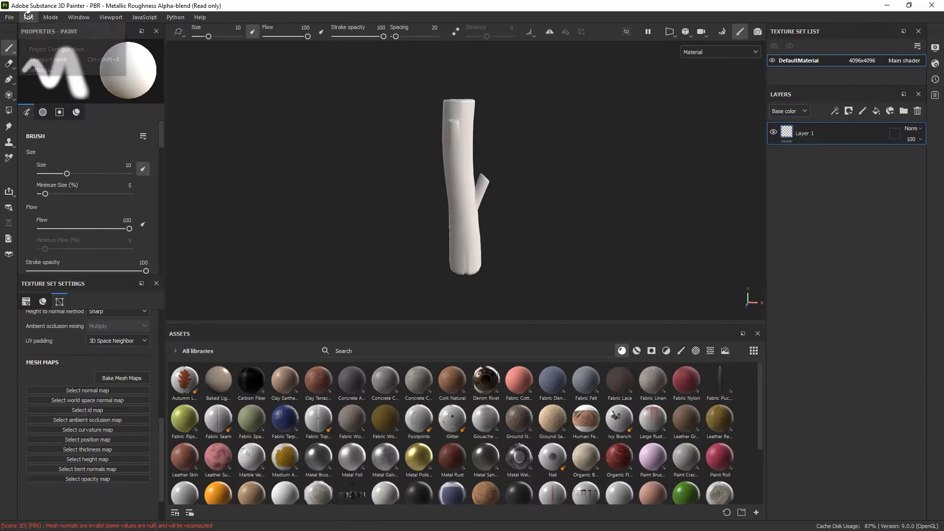
click(42, 49)
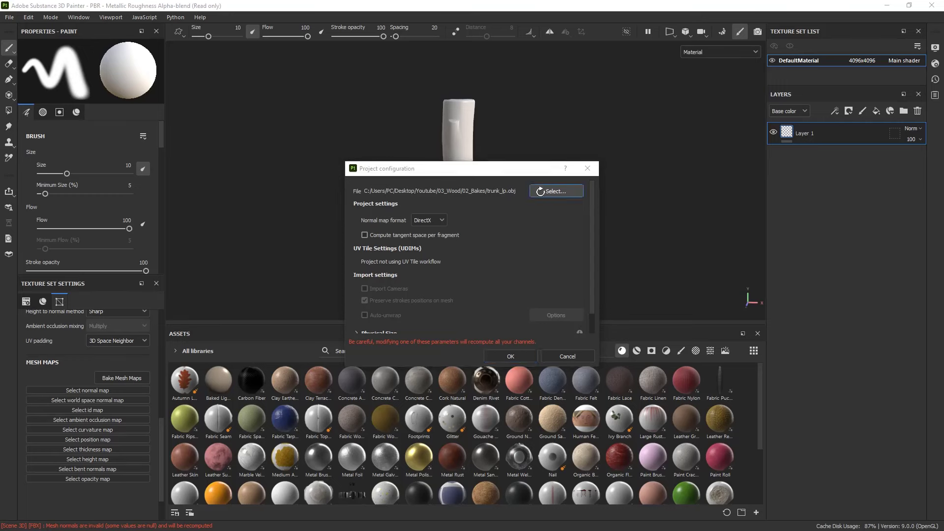
click(540, 191)
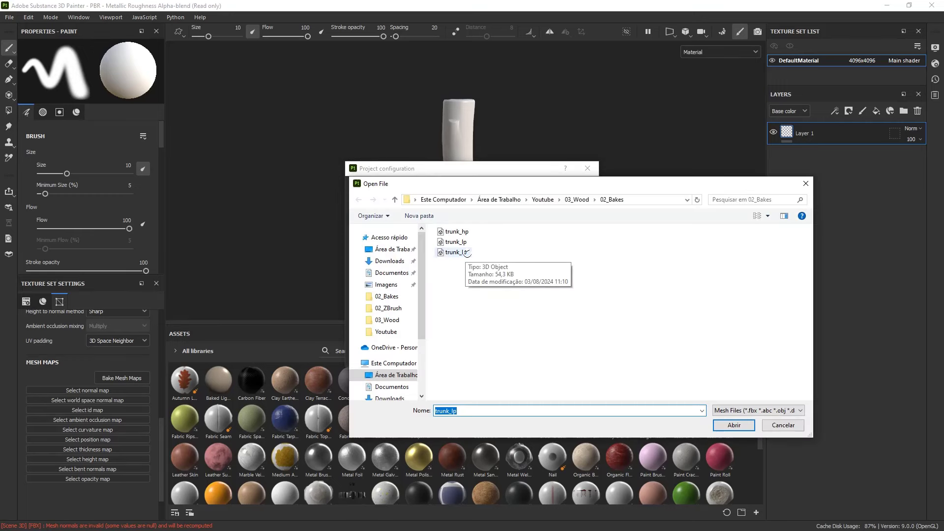
double_click(466, 252)
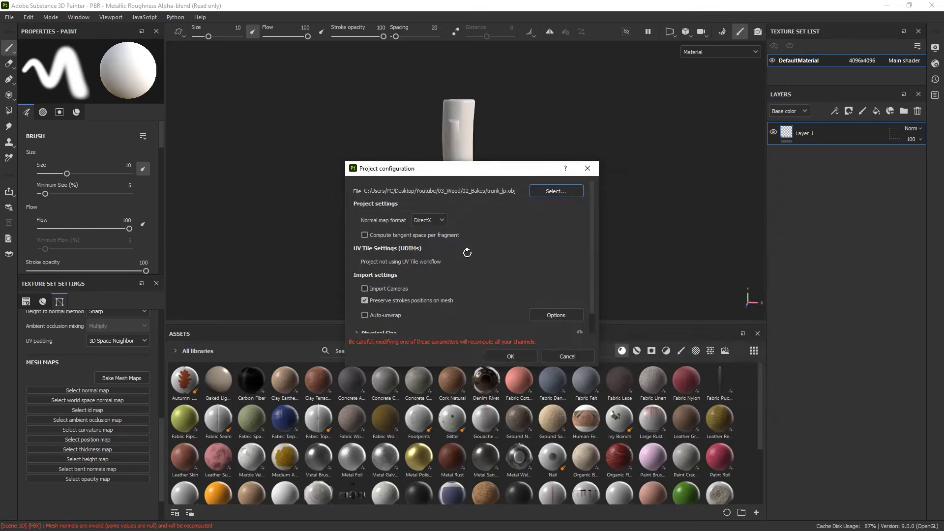
click(516, 355)
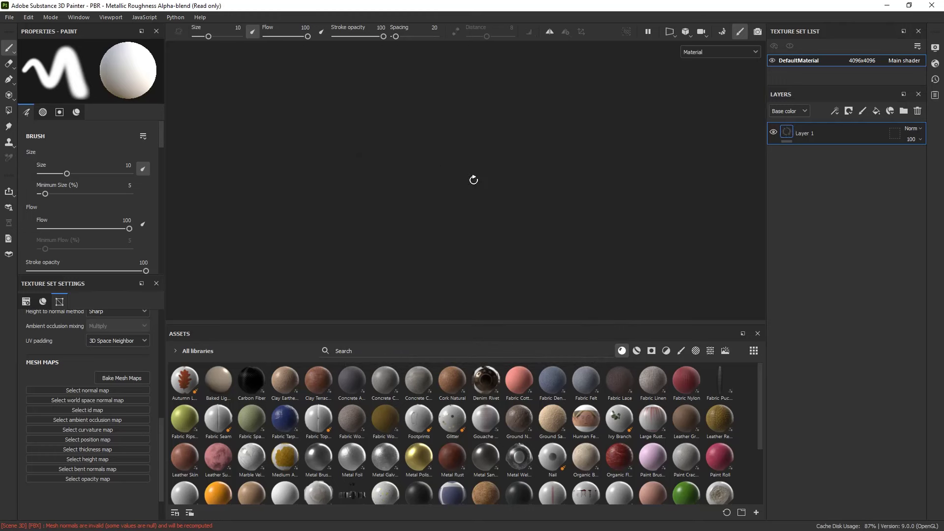
Replace the project mesh with the FBX version of trunk_lp in the project configuration.
click(10, 17)
mouse_move(29, 17)
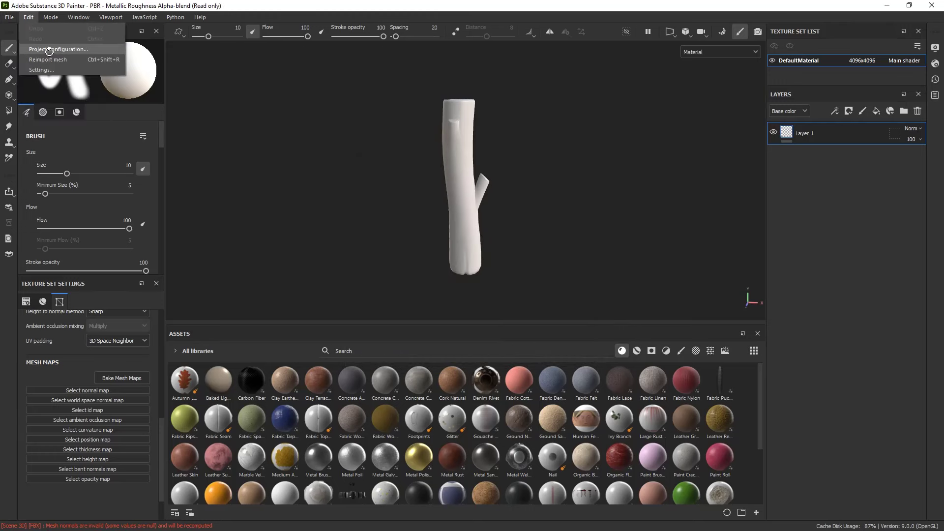
click(49, 50)
click(555, 192)
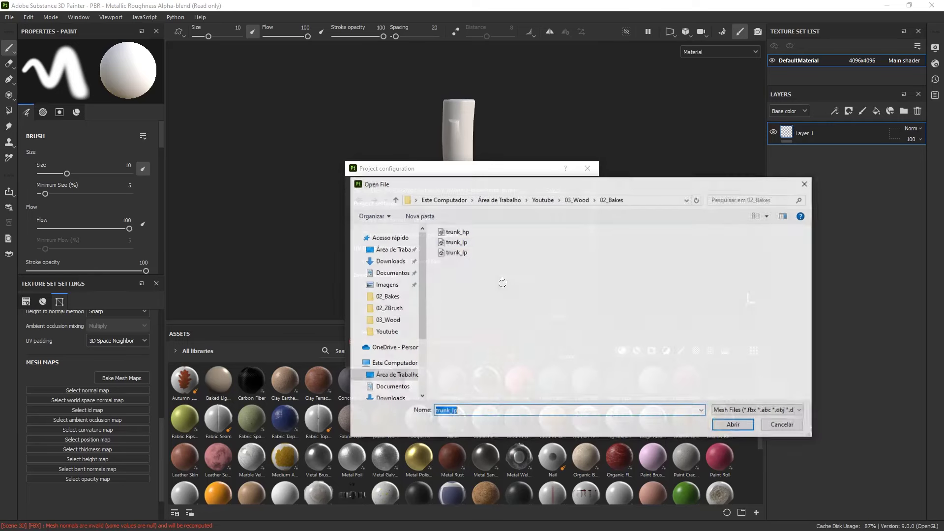
click(449, 242)
double_click(449, 241)
click(520, 352)
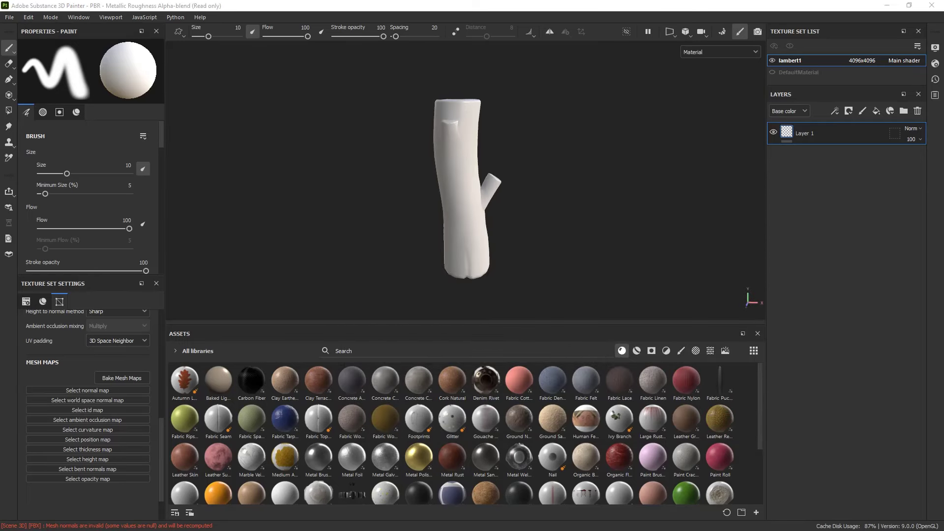
Switch to File Explorer, delete the old OBJ version of trunk_lp from 02_Bakes, and minimize the window.
key(alt+Tab)
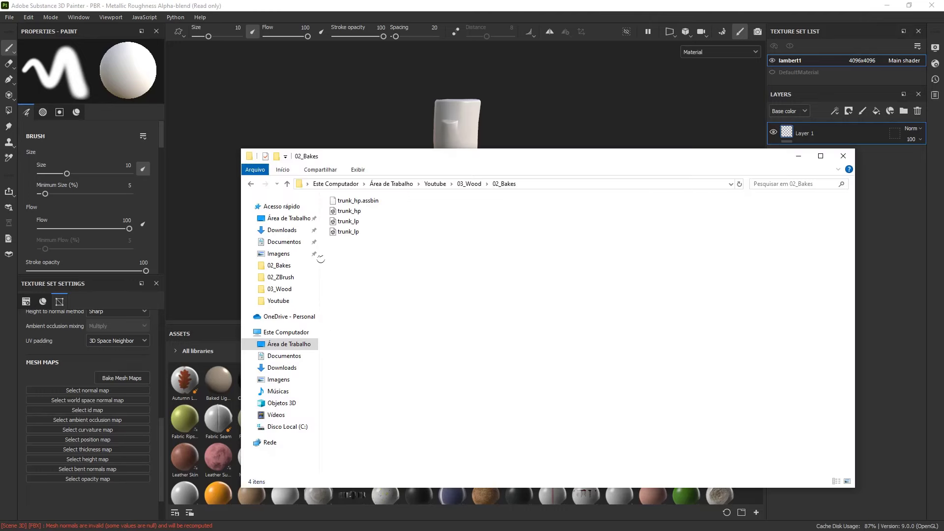
click(346, 233)
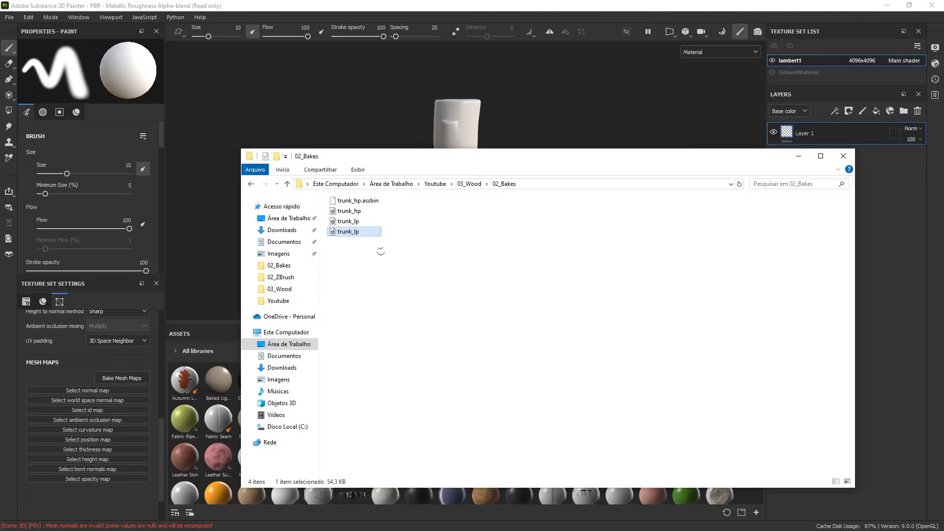
key(Delete)
click(797, 157)
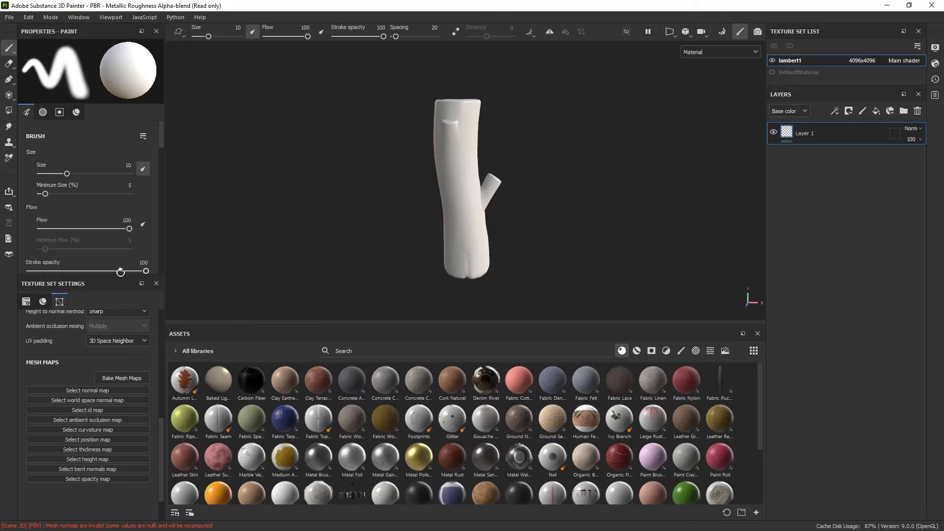
In the mesh map baking settings, set the output size to 4096 and load trunk_hp as the high definition mesh.
click(129, 378)
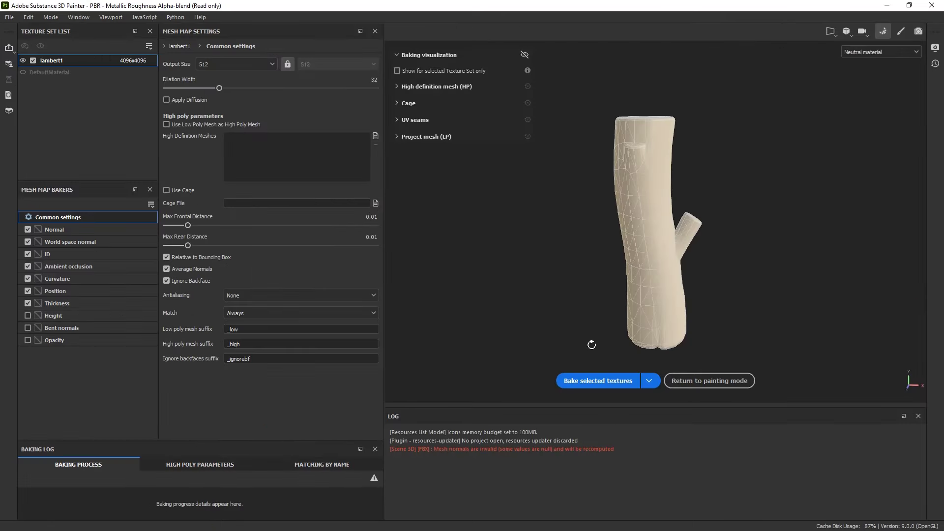
click(256, 63)
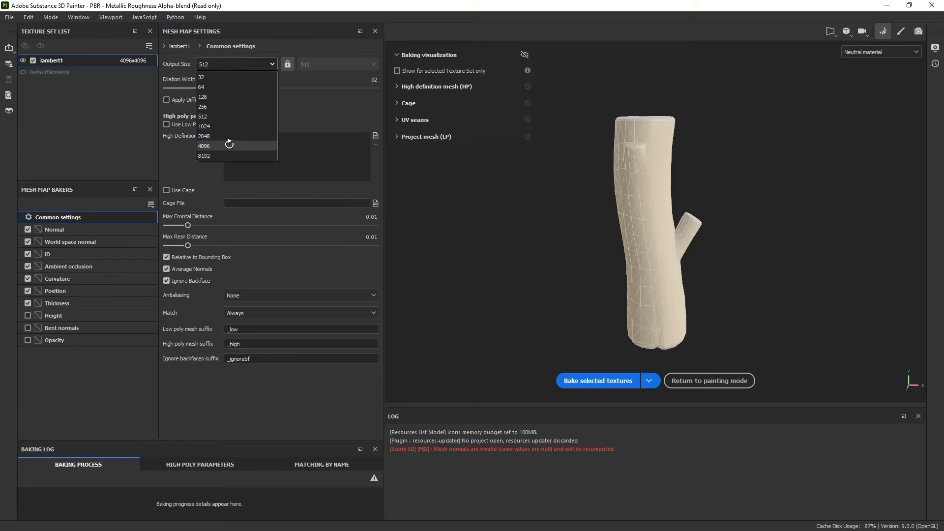
click(255, 146)
click(375, 135)
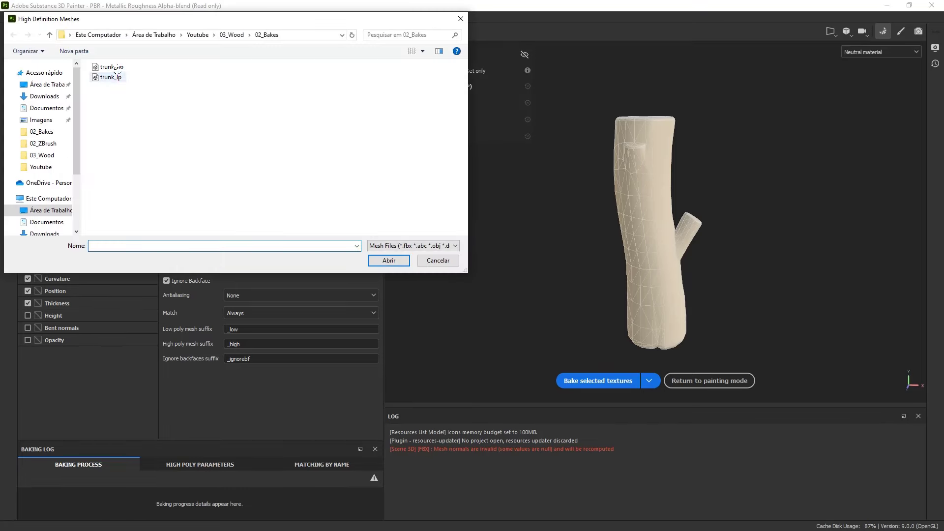
double_click(117, 67)
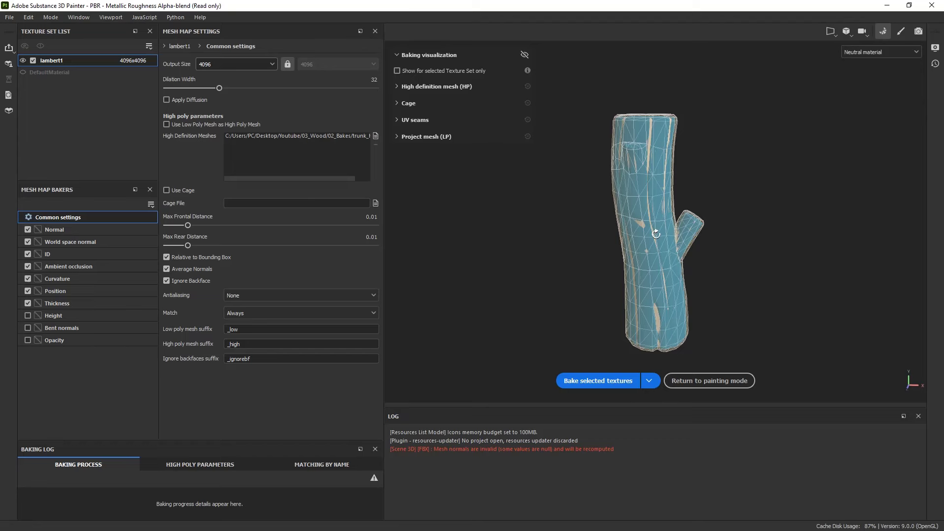
Exclude World space normal, ID, Ambient occlusion, Curvature, Position and Thickness from the bake, keeping only Normal enabled.
mouse_move(572, 271)
alt+mouse_down()
mouse_move(587, 354)
mouse_move(548, 162)
mouse_move(552, 228)
mouse_move(523, 158)
mouse_move(569, 276)
mouse_move(567, 268)
alt+mouse_up()
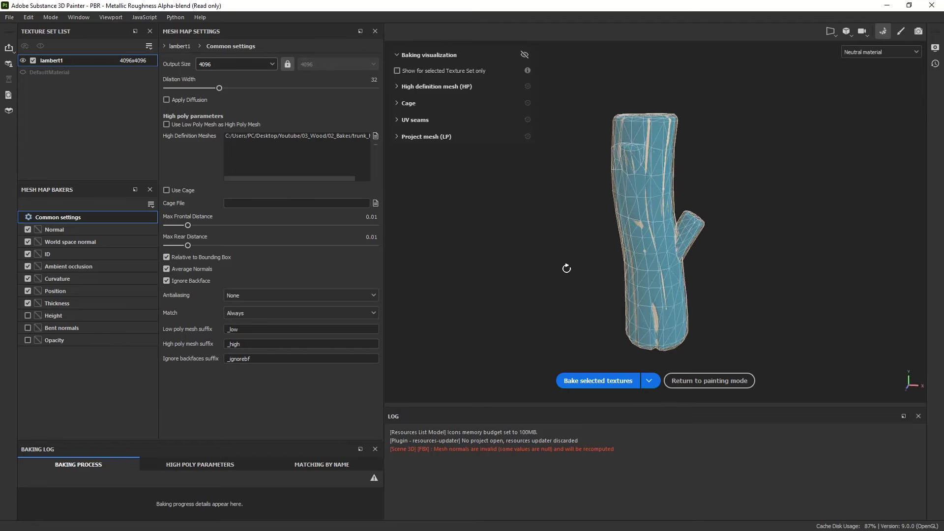
click(27, 241)
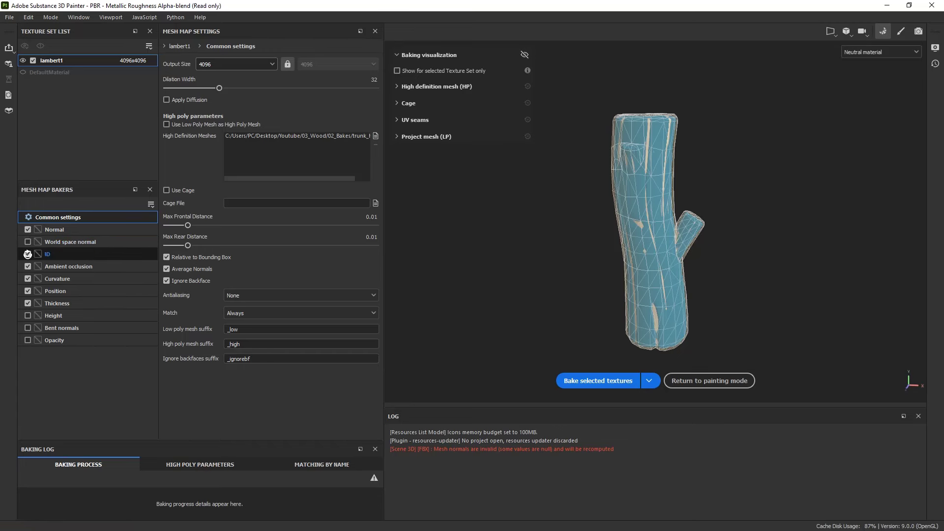
click(27, 254)
click(27, 266)
click(27, 278)
click(27, 290)
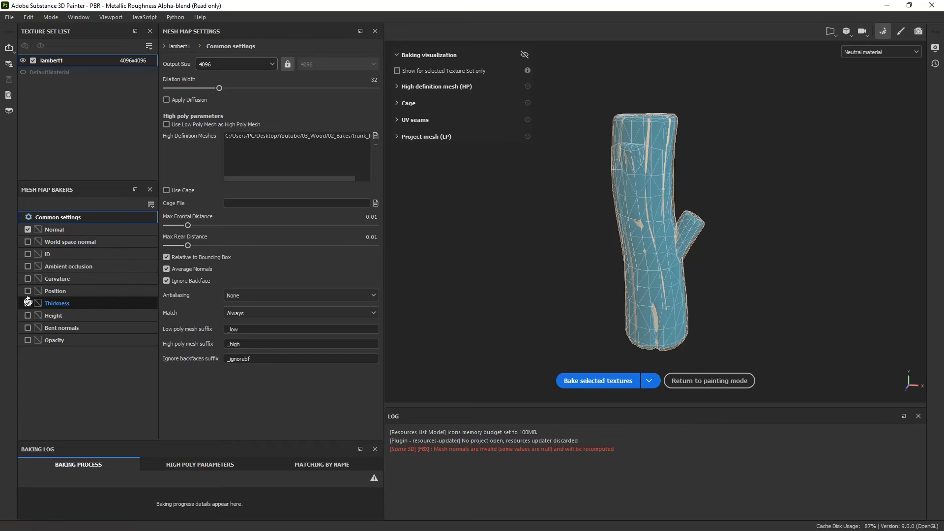
click(28, 303)
Bake the normal map for lambert1 and return to painting mode with only the 2D texture view shown.
click(63, 229)
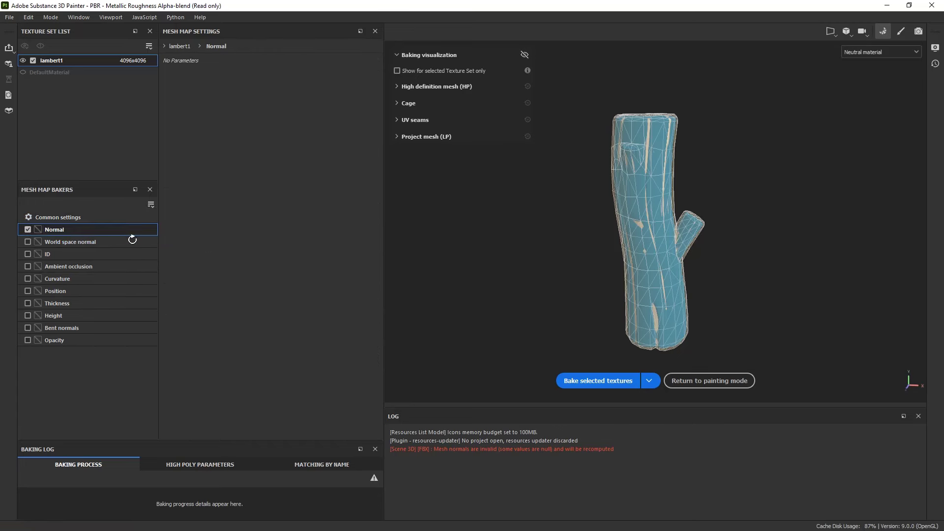
click(624, 380)
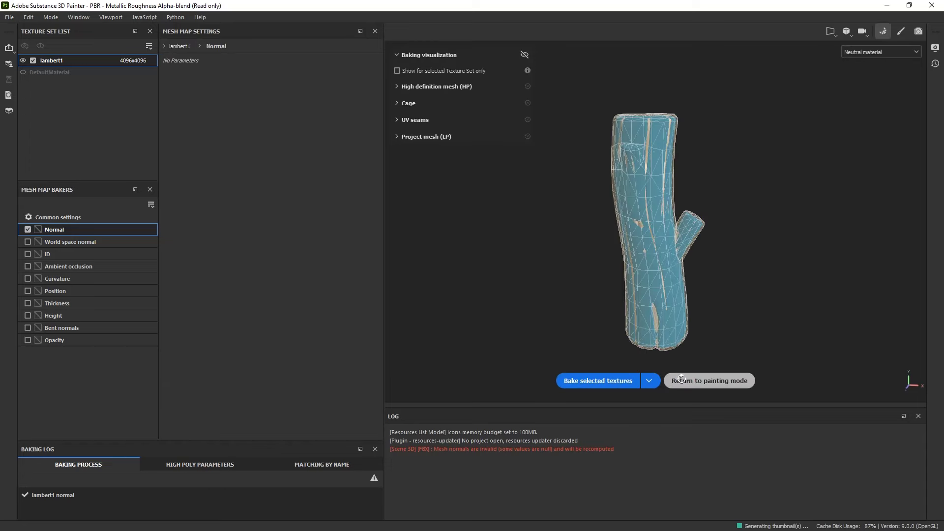
click(684, 379)
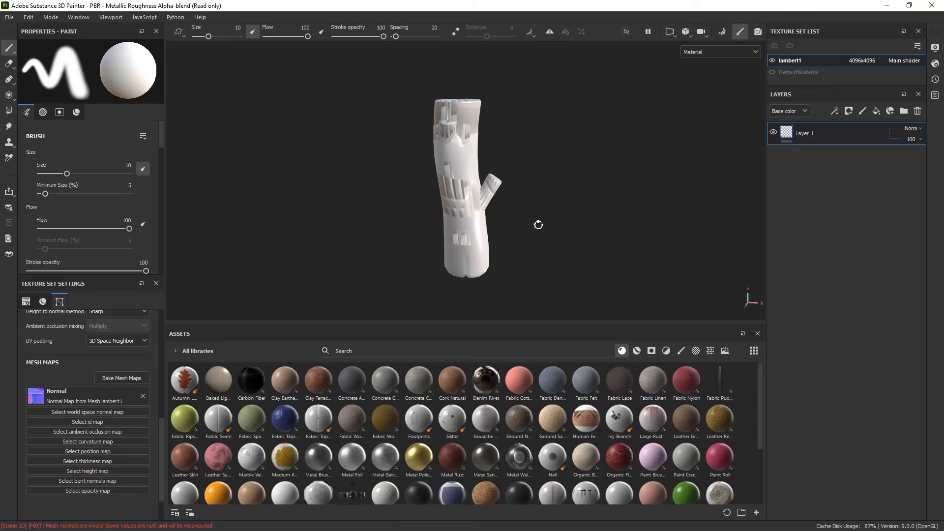
key(F3)
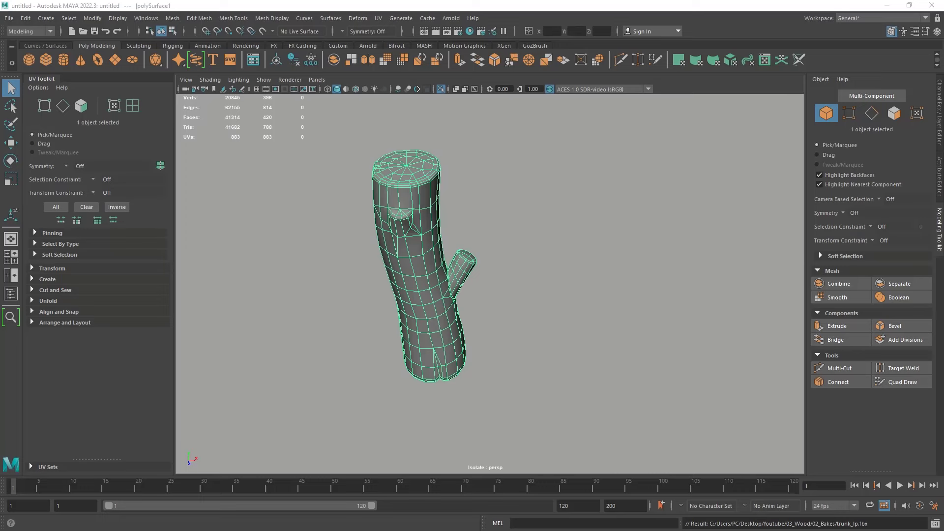
In Maya, apply an automatic UV projection to the low-poly trunk and export the selection over trunk_lp.fbx.
click(378, 18)
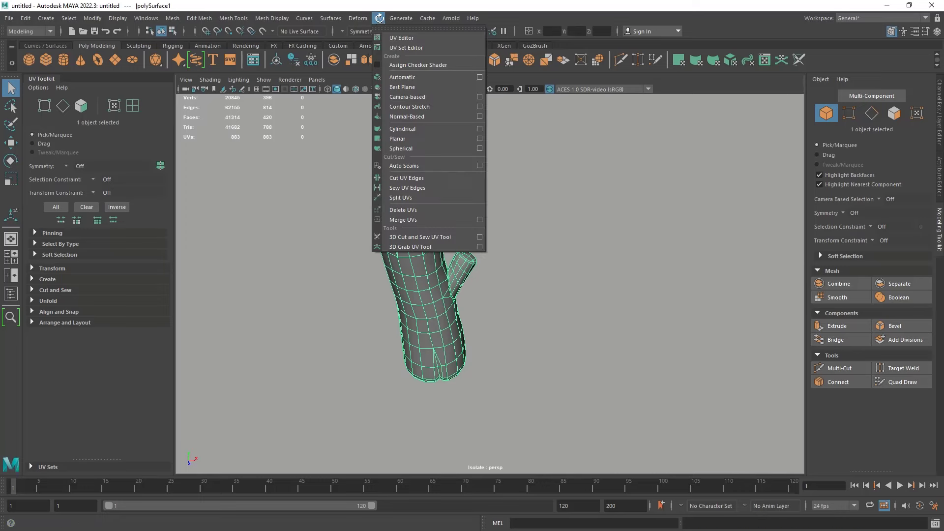
click(427, 77)
click(9, 18)
click(66, 149)
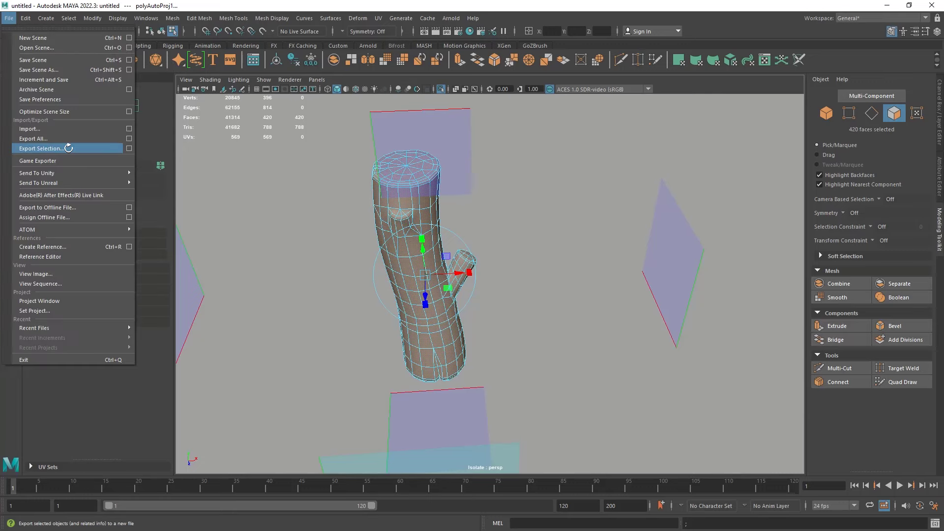
double_click(421, 204)
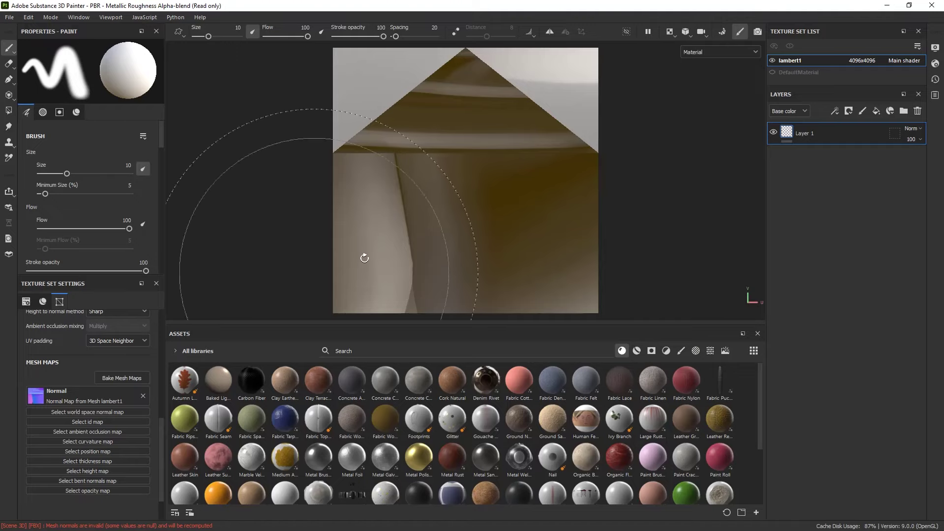
In Substance 3D Painter, try to reload the updated trunk_lp.fbx by reimporting the mesh and reselecting the file in the project configuration.
click(30, 17)
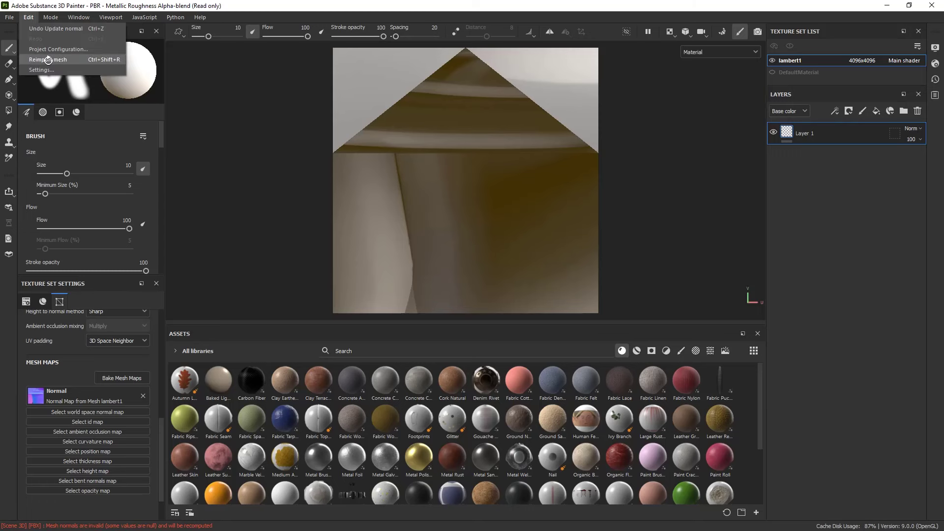
click(48, 59)
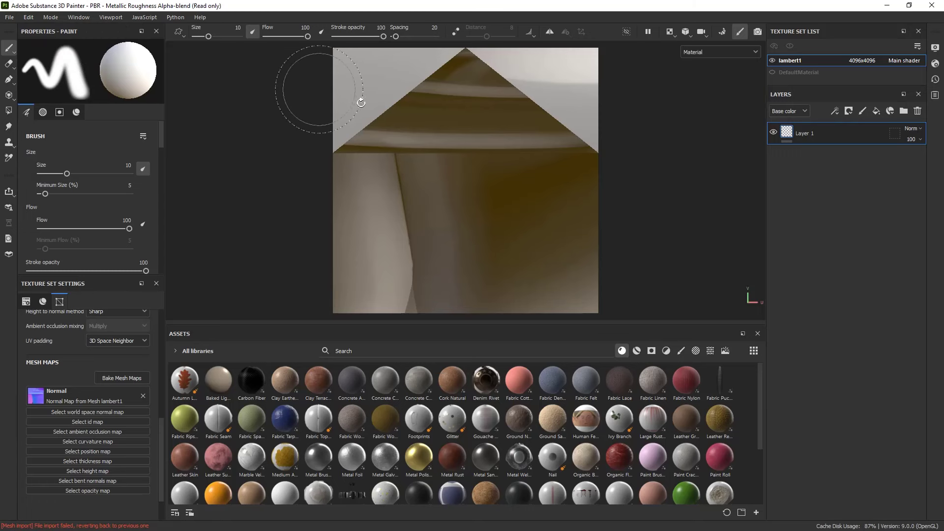
click(30, 17)
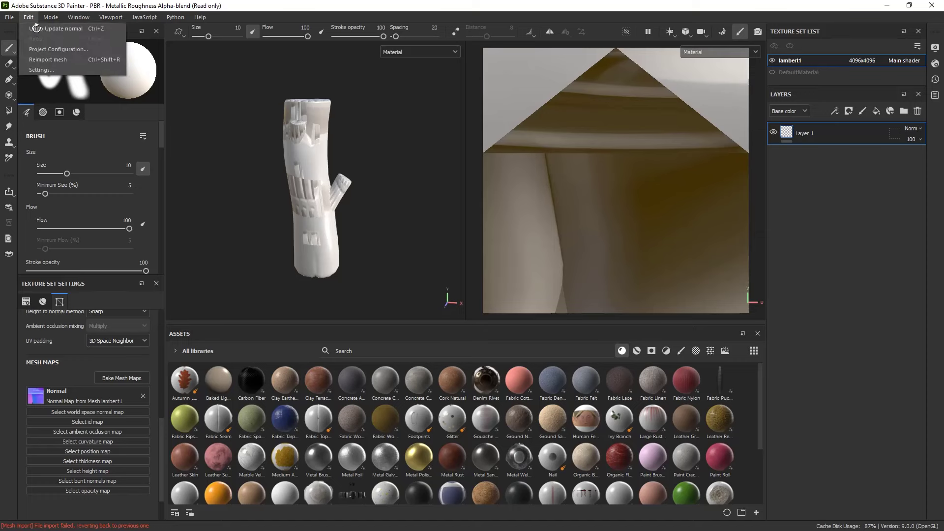
click(49, 49)
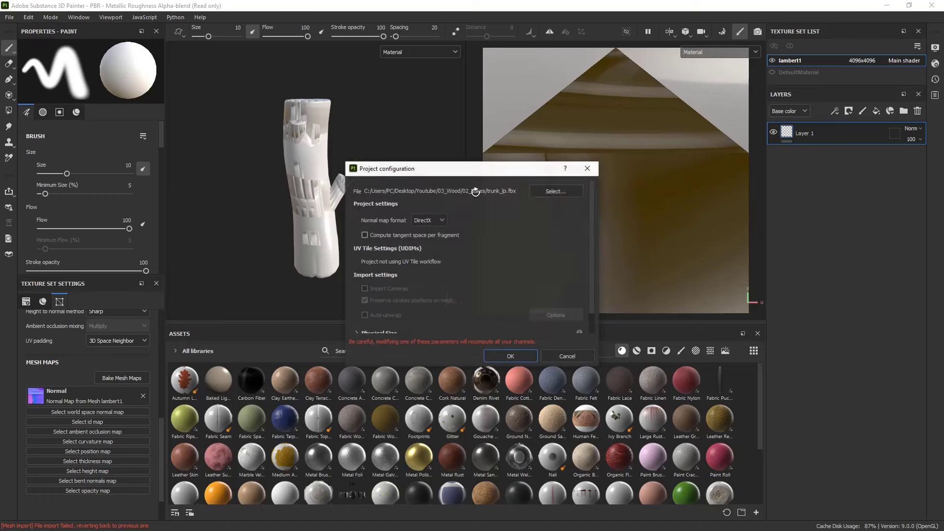
click(556, 192)
double_click(268, 242)
click(507, 355)
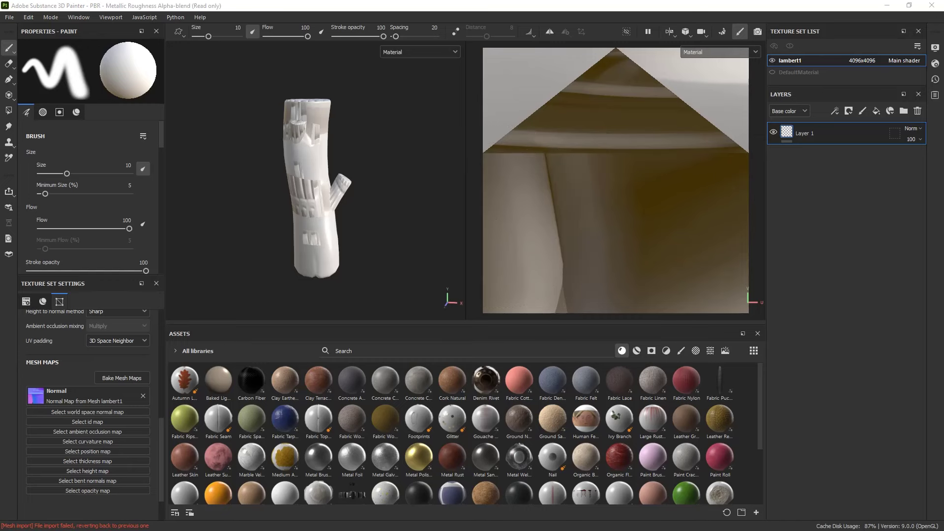
Switch to Maya and examine the trunk's new UV layout and its UV sets in the UV Editor.
key(alt+Tab)
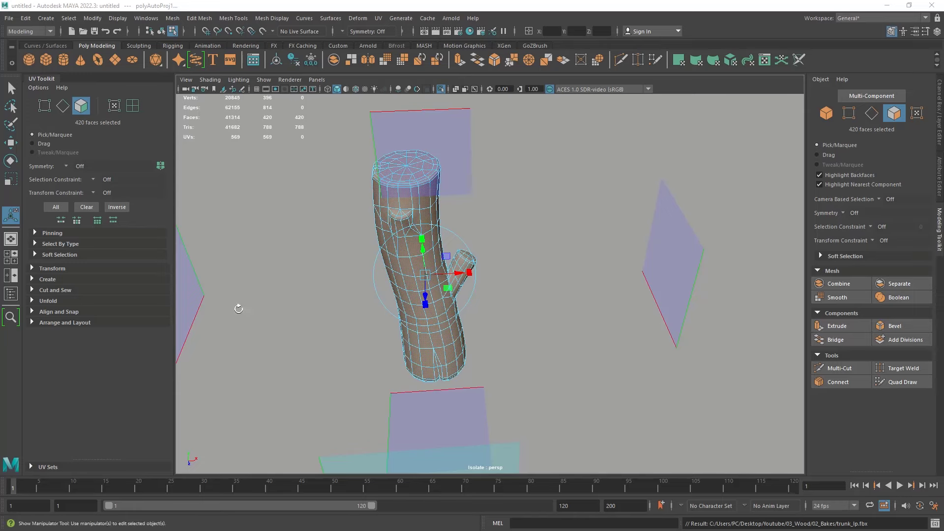
click(379, 18)
click(394, 26)
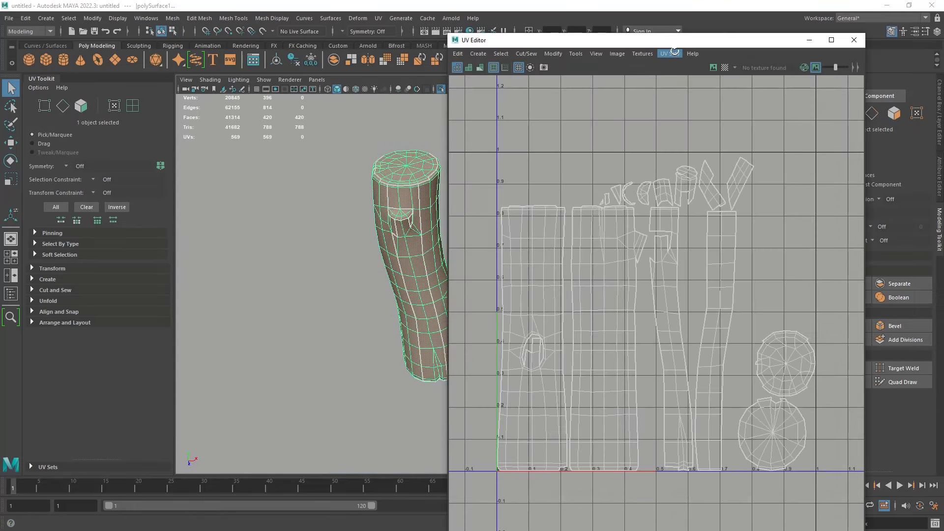
click(675, 52)
click(682, 70)
click(667, 53)
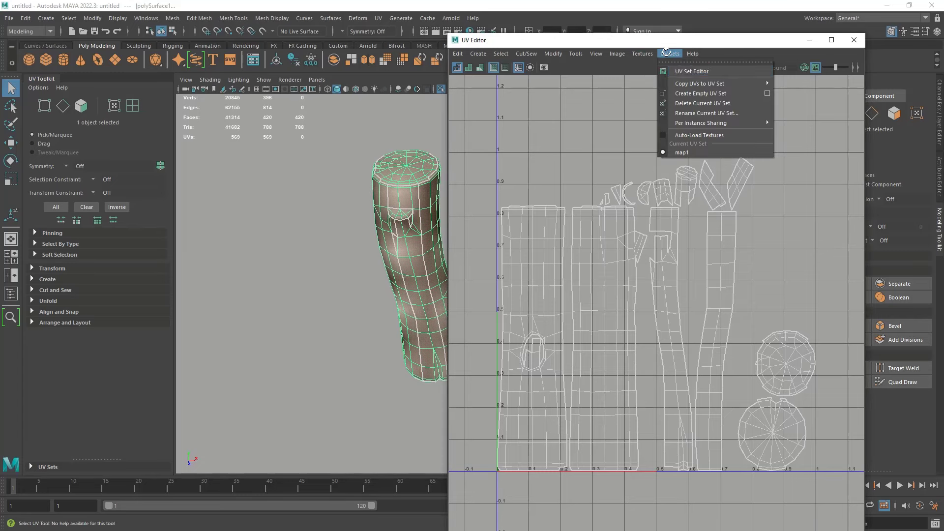
click(688, 71)
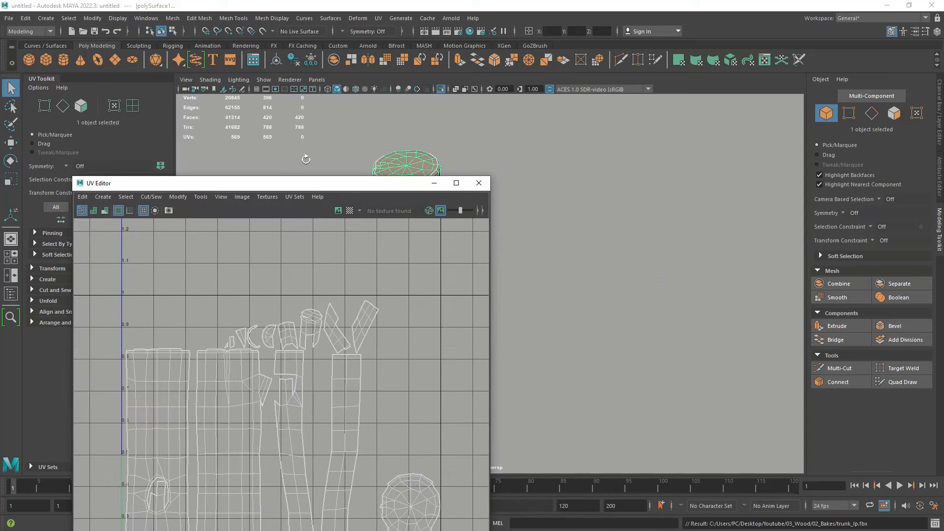
click(480, 183)
Clear the trunk's face selection and reselect the whole low-poly trunk in object mode.
right_click(423, 168)
right_drag(416, 185, 432, 433)
click(490, 318)
click(430, 299)
right_drag(430, 299, 435, 497)
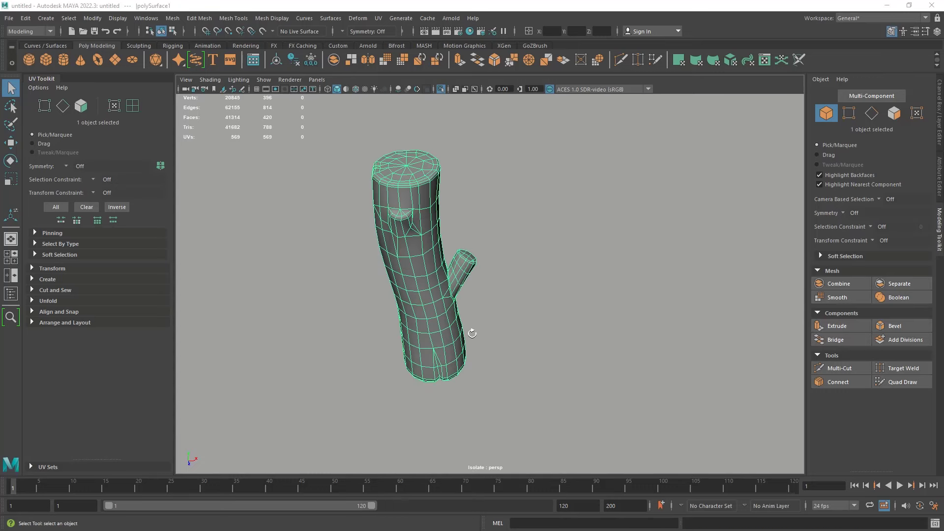
alt+drag(292, 183, 357, 197)
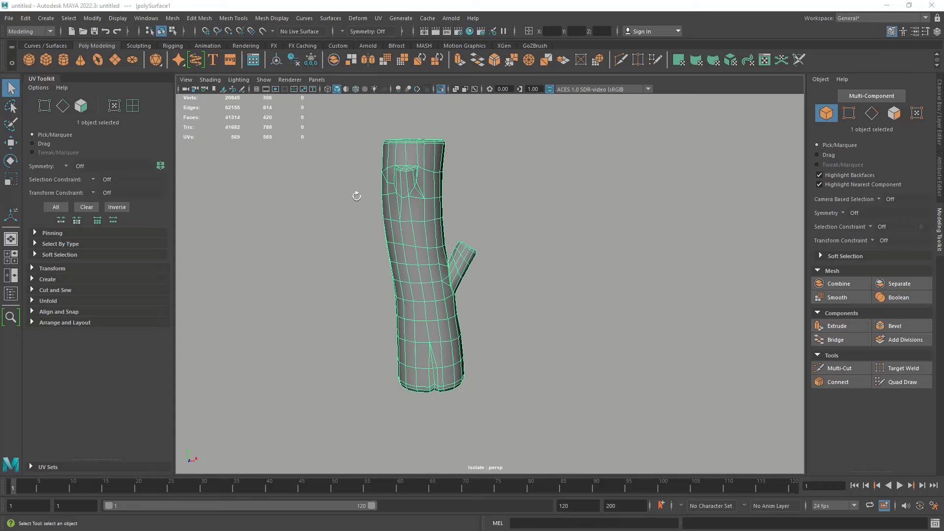
Recheck the selected trunk's UV shells and UV Set Editor, and close the UV Editor.
click(9, 19)
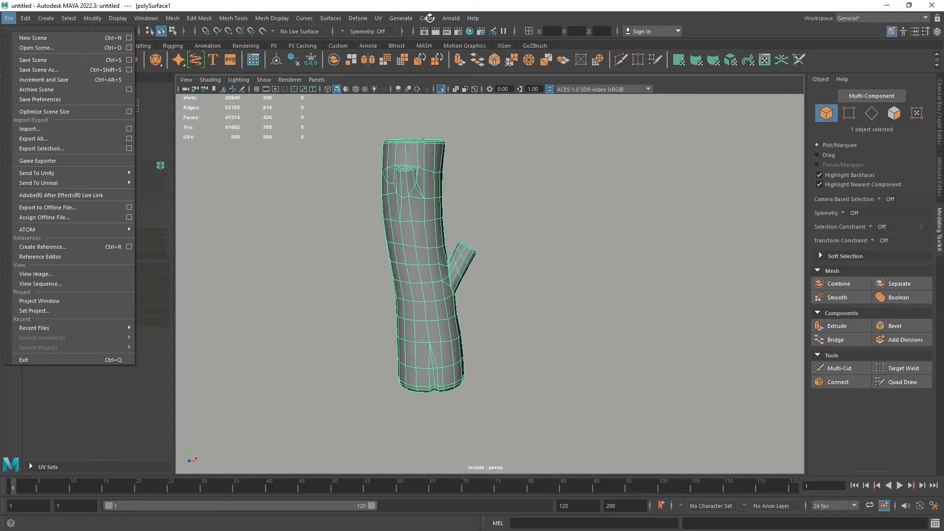
mouse_move(380, 19)
click(403, 41)
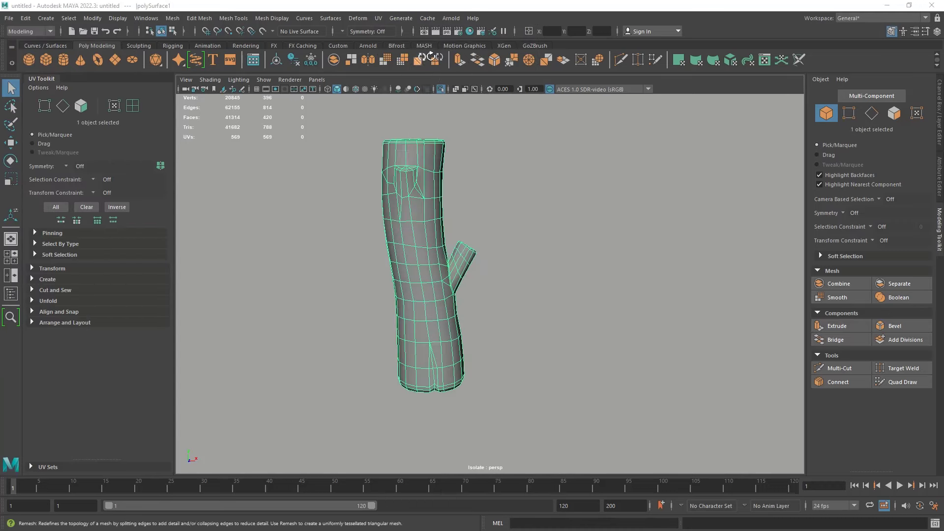
click(378, 18)
click(391, 34)
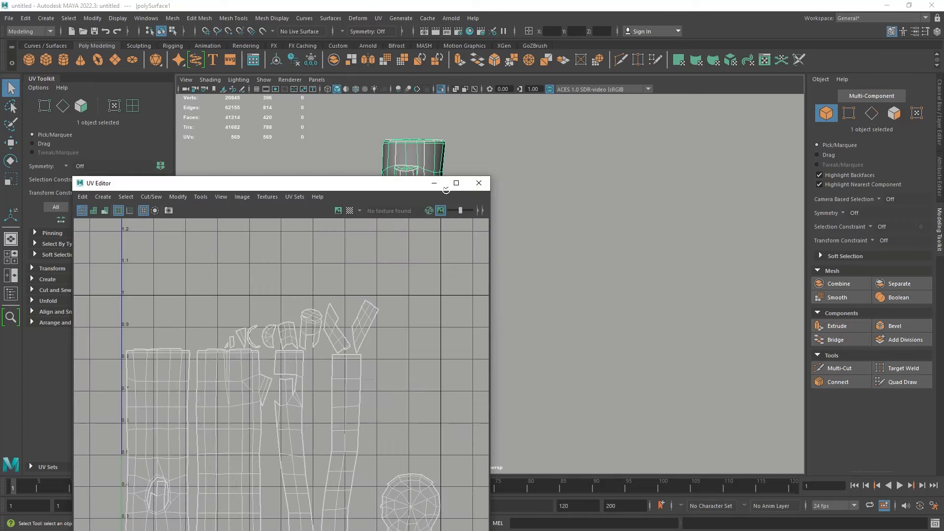
click(378, 18)
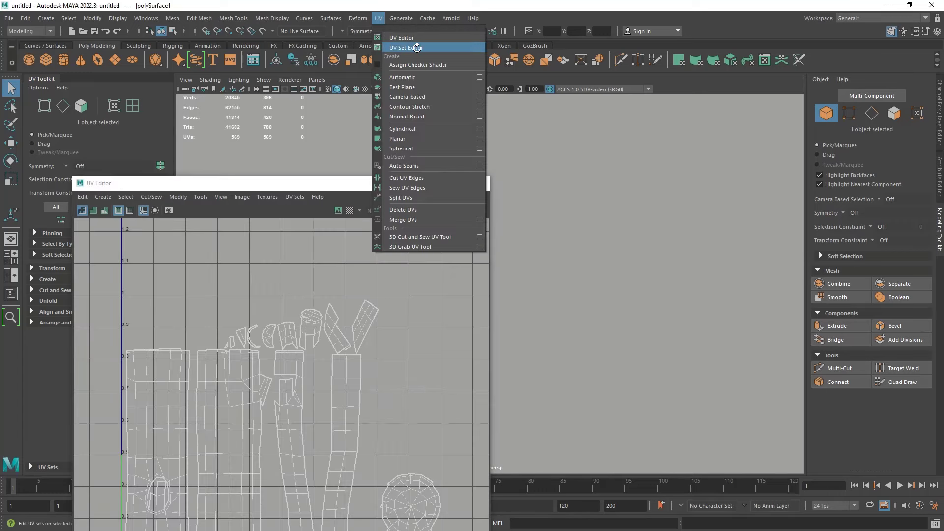
click(406, 48)
click(305, 196)
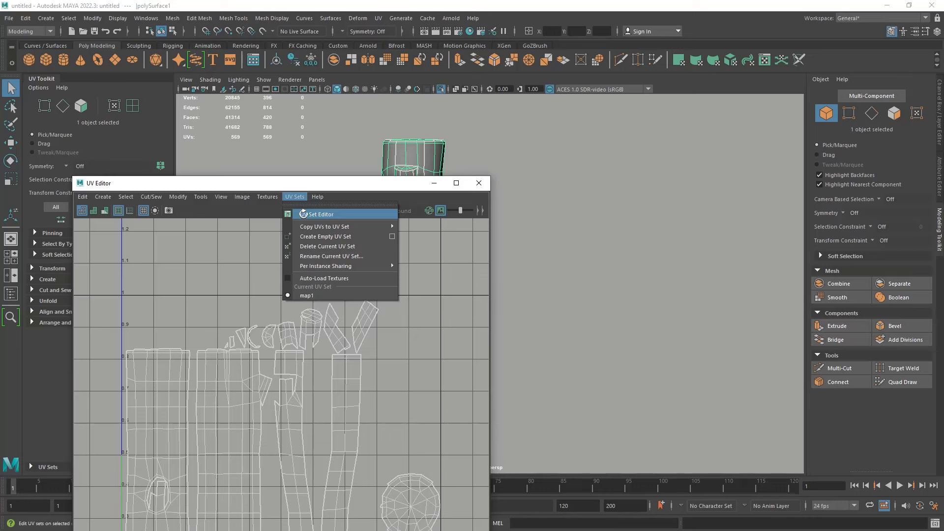
click(321, 213)
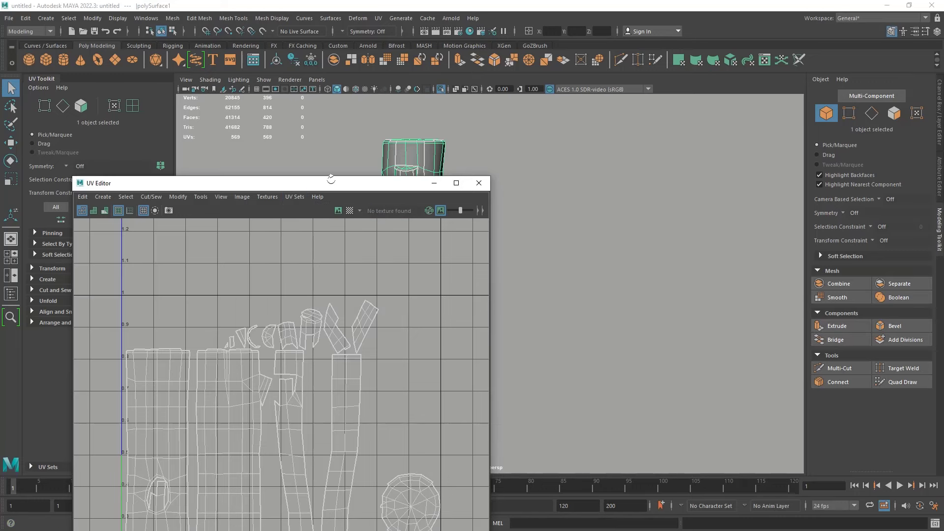
click(479, 183)
Export the selected trunk as an FBX file named trunk_low into the 02_Bakes folder.
click(12, 18)
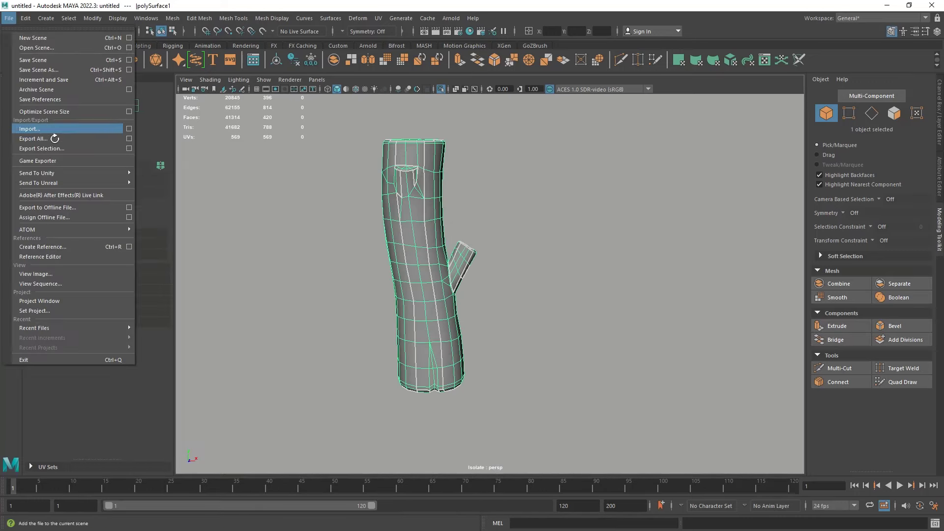
click(49, 131)
click(421, 204)
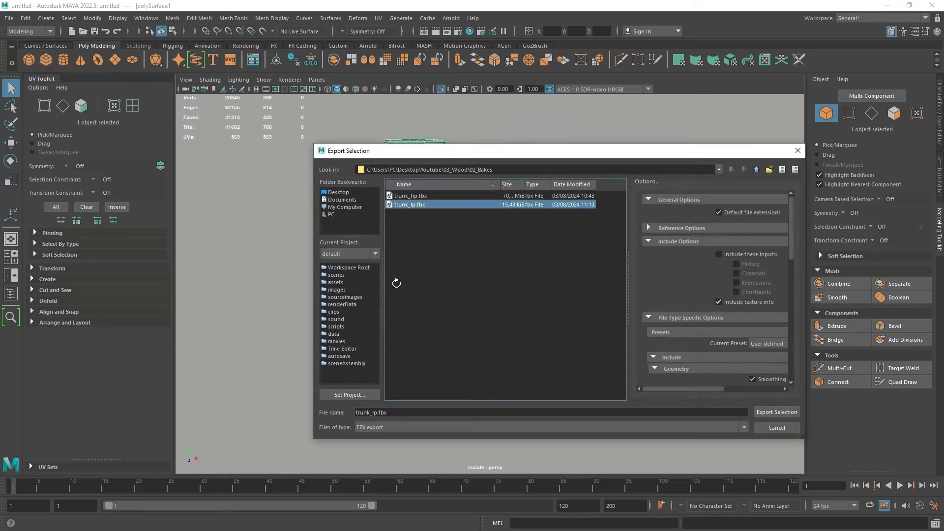
click(369, 412)
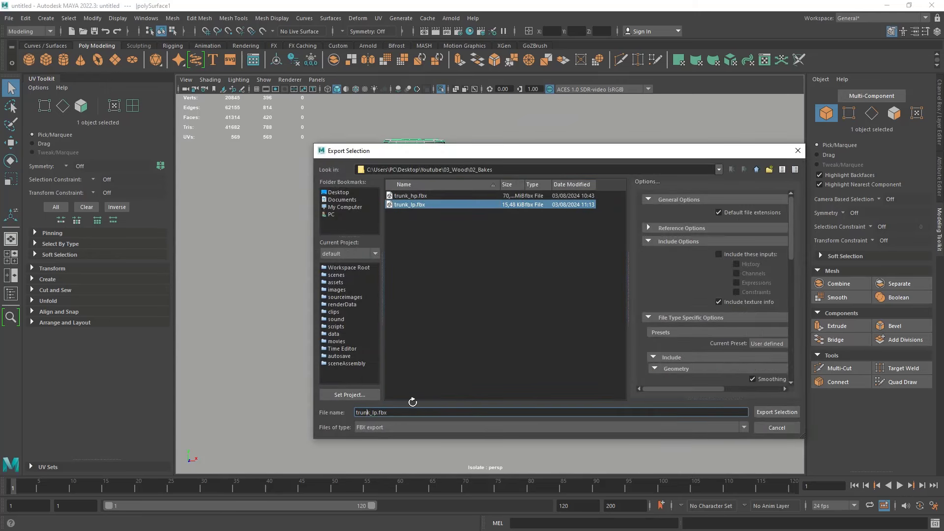
text(trunk)
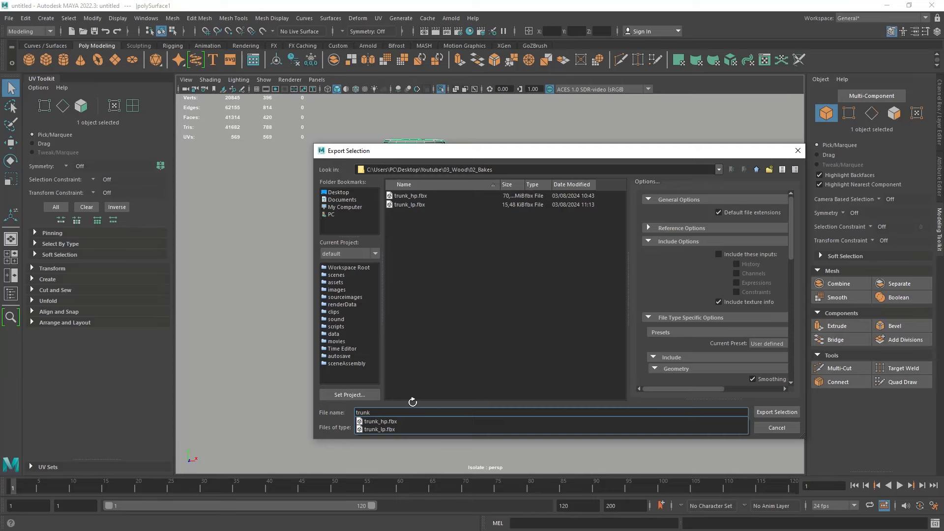
text(_low)
click(776, 412)
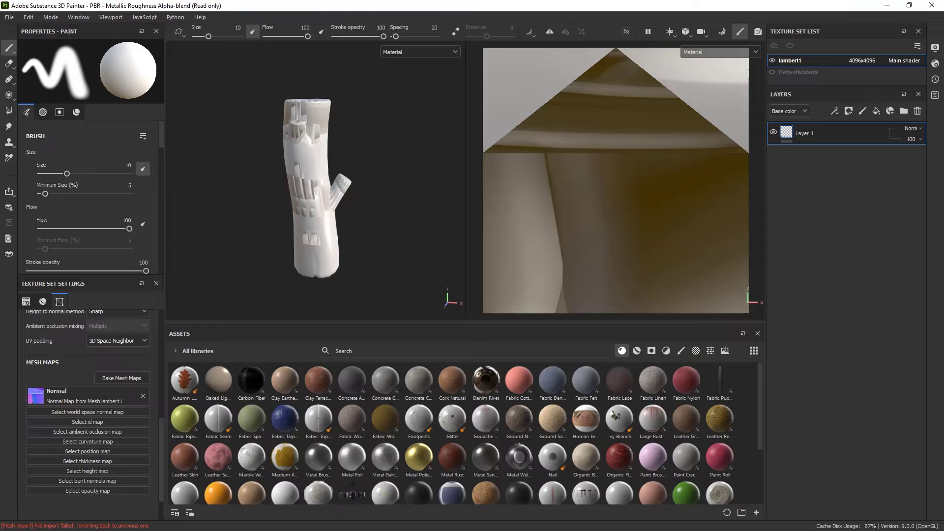
Replace the project's mesh with the trunk_low file from the 02_Bakes folder in the project configuration.
click(14, 15)
click(30, 16)
click(31, 17)
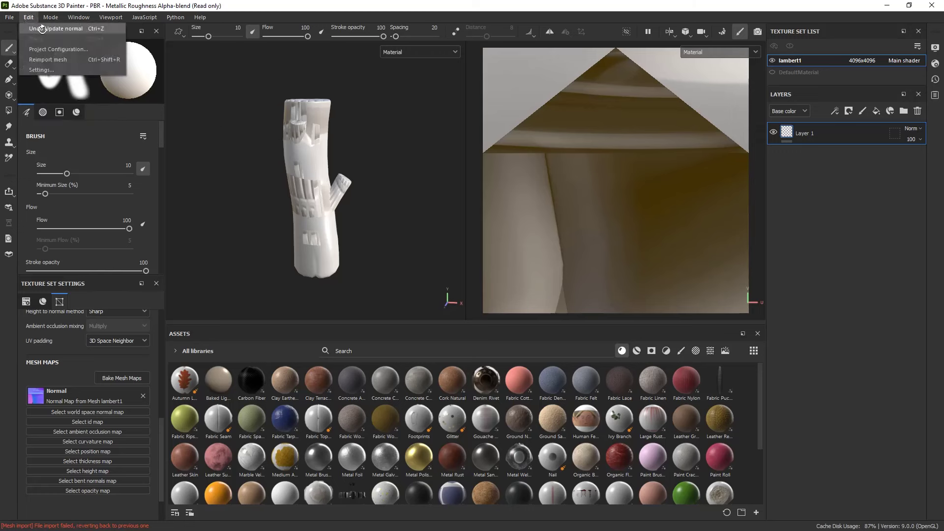
click(50, 59)
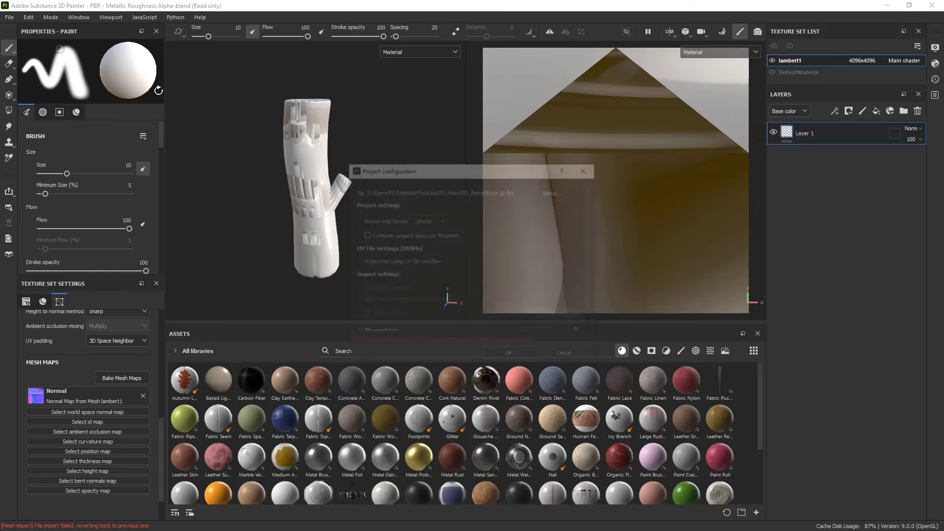
click(556, 191)
double_click(458, 253)
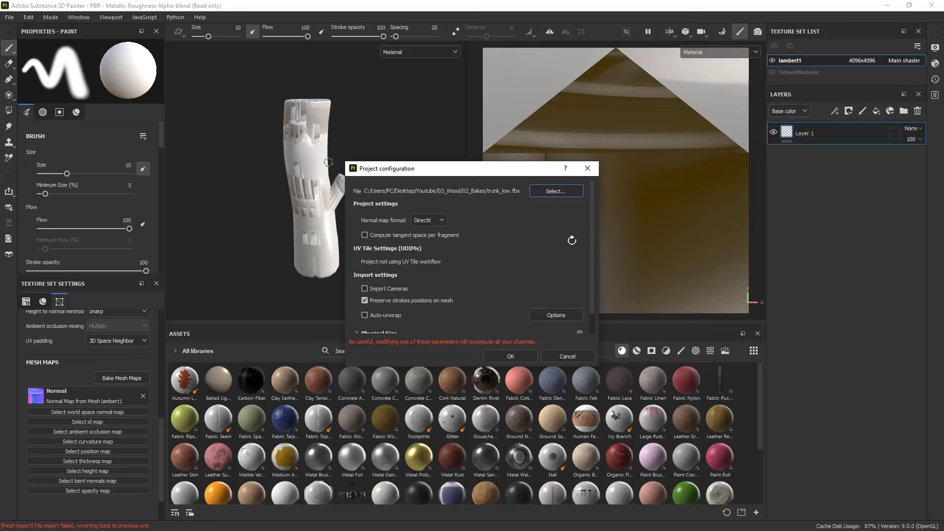
click(548, 191)
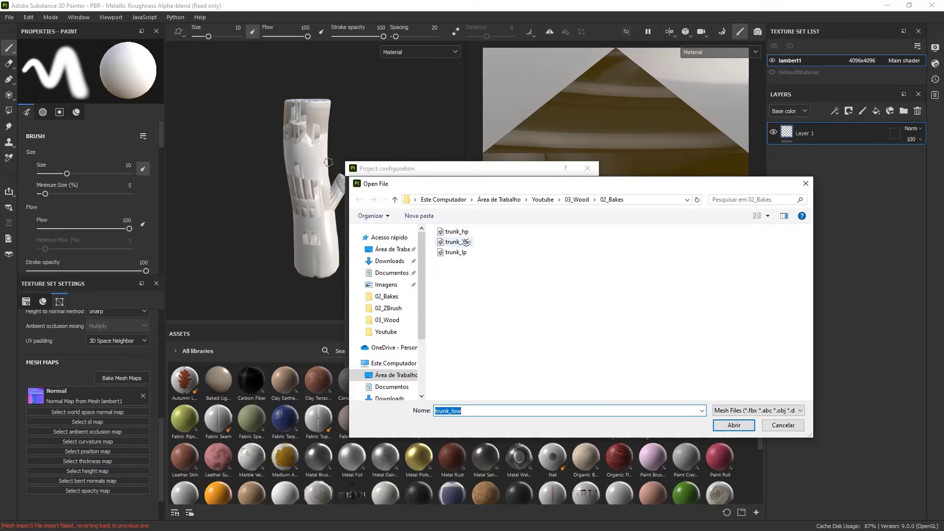
double_click(456, 242)
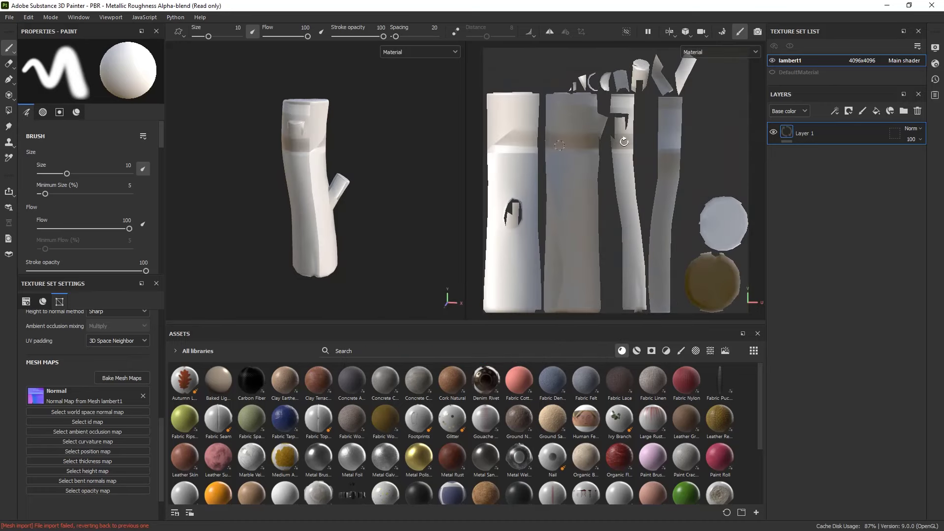
Bake the Normal map for the lambert1 texture set and return to painting mode.
click(129, 377)
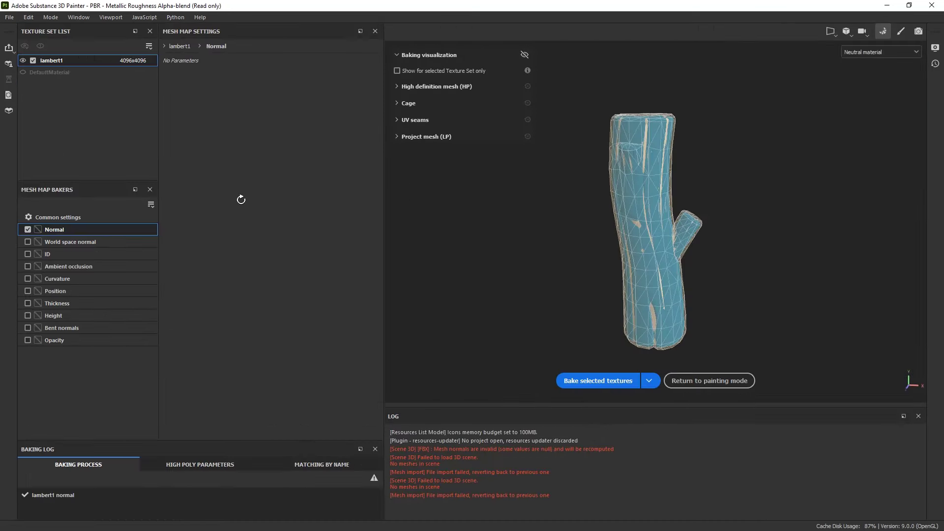
click(563, 377)
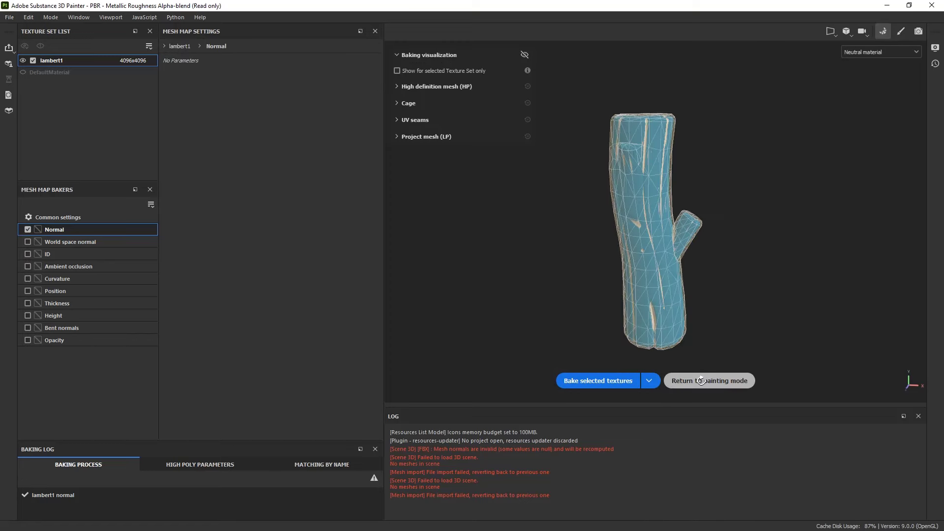
click(701, 381)
Enlarge the viewports and examine the baked bark details on the trunk model and its UV layout.
mouse_move(471, 273)
alt+mouse_down()
mouse_move(375, 245)
mouse_move(544, 276)
mouse_move(441, 320)
mouse_move(376, 226)
mouse_move(352, 217)
mouse_move(362, 219)
mouse_move(261, 300)
mouse_move(362, 148)
mouse_move(375, 212)
alt+mouse_up()
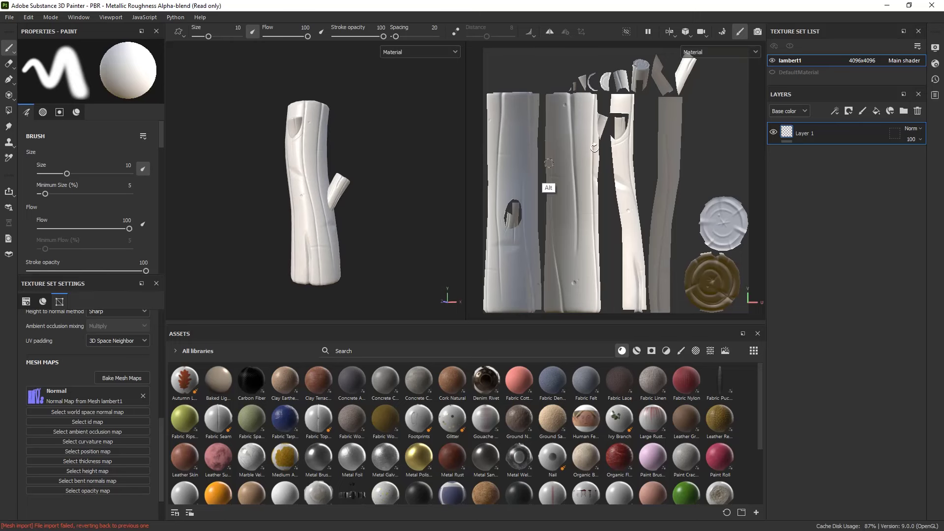
mouse_move(628, 171)
alt+middle_down()
mouse_move(627, 186)
mouse_move(629, 175)
alt+middle_up()
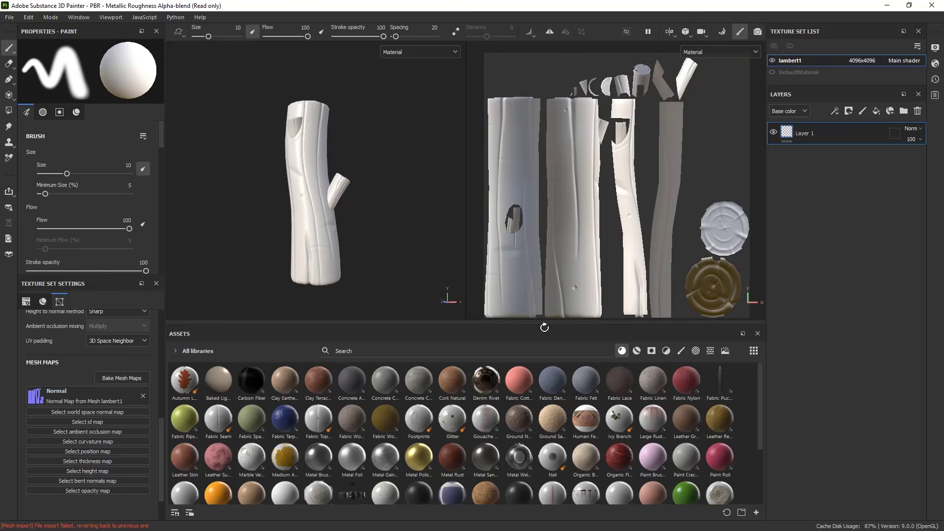
drag(546, 322, 547, 401)
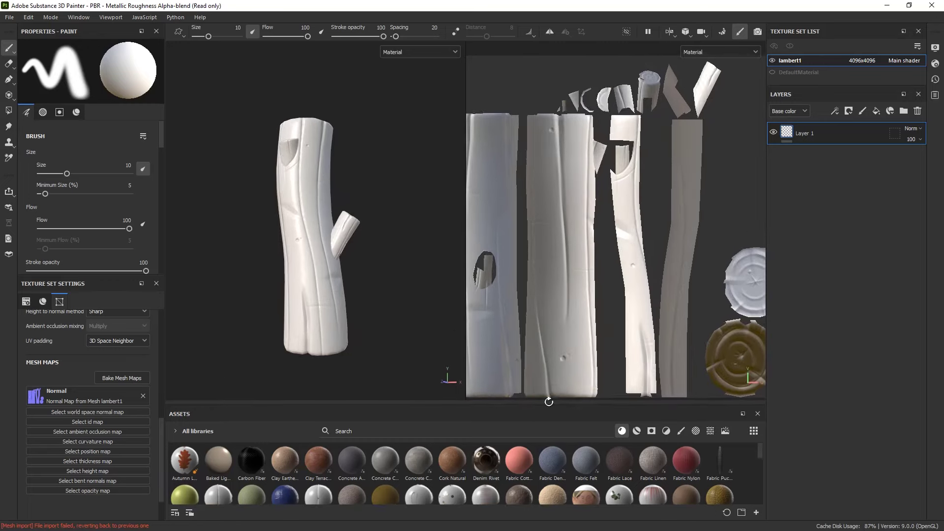
alt+right_drag(629, 131, 596, 143)
scroll(630, 131, down, 2)
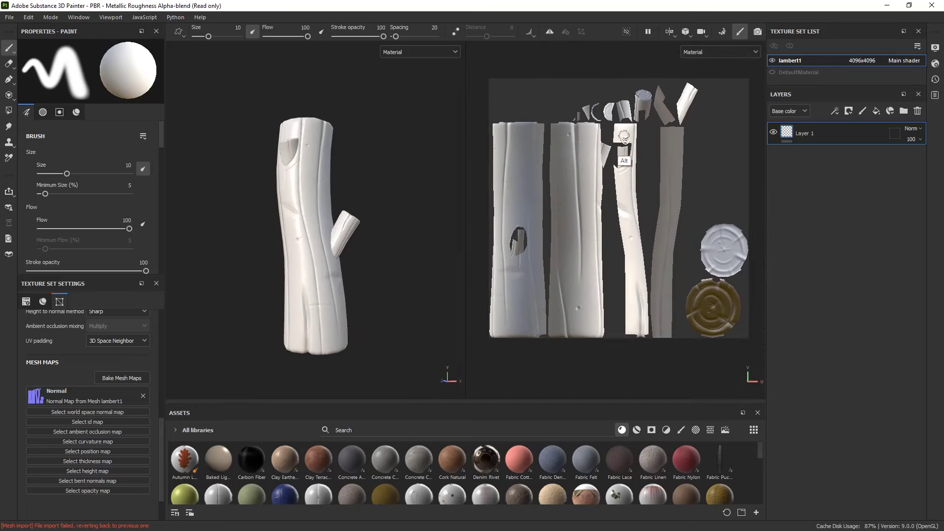
alt+drag(437, 221, 465, 192)
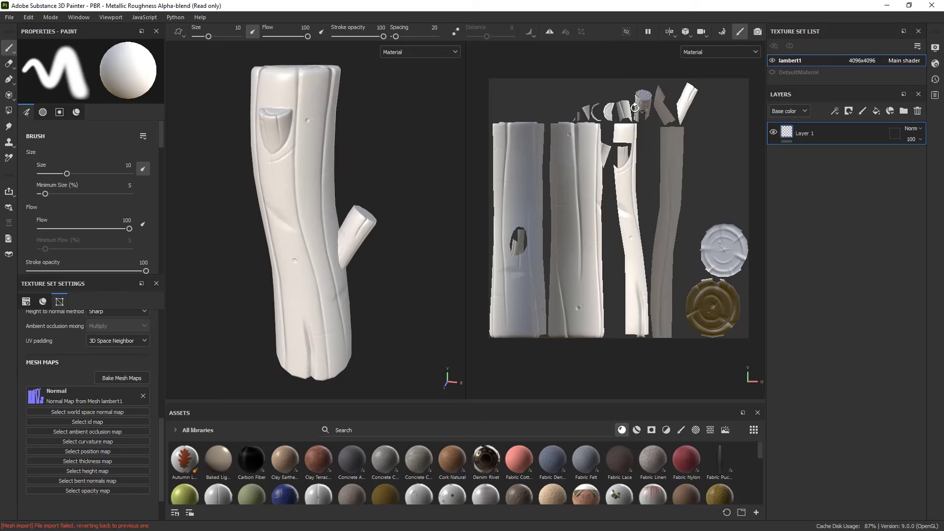
scroll(518, 239, up, 4)
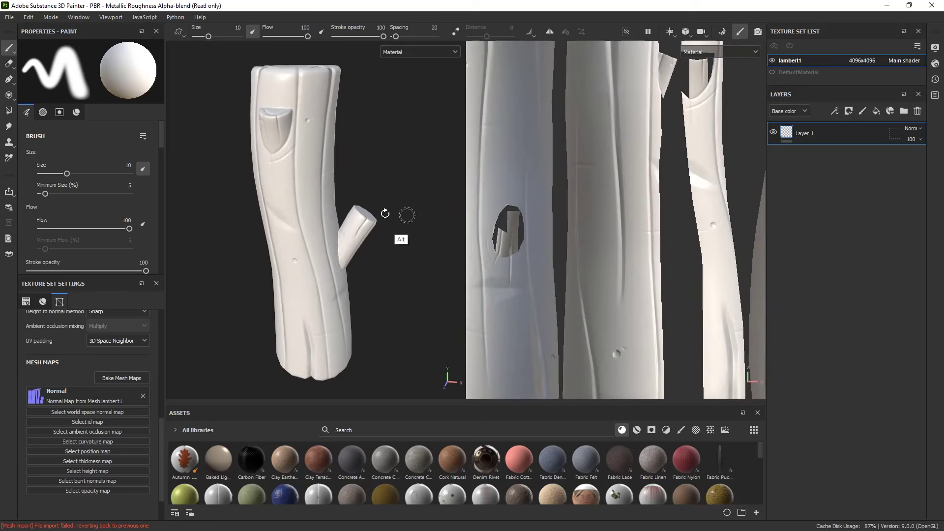
mouse_move(405, 213)
alt+mouse_down()
mouse_move(385, 227)
mouse_move(393, 224)
alt+mouse_up()
scroll(543, 221, down, 5)
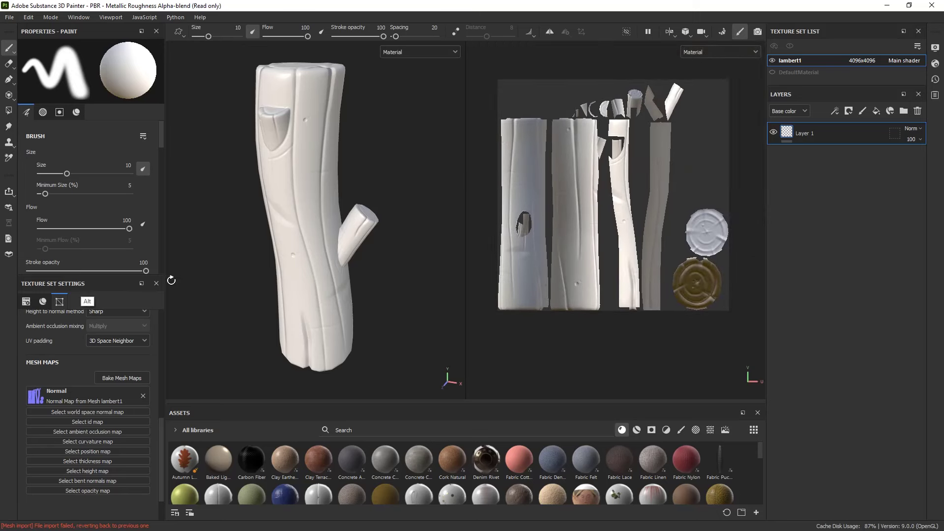
alt+drag(171, 280, 559, 139)
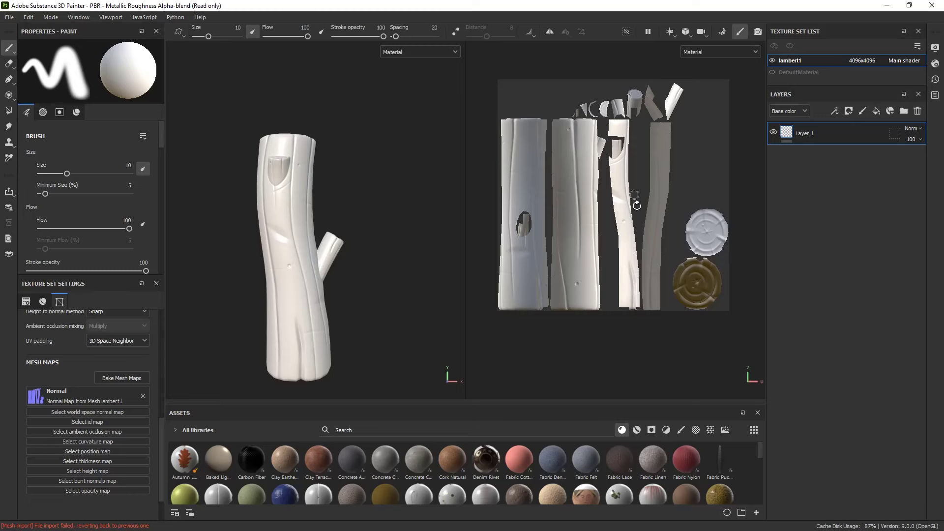
alt+drag(364, 215, 171, 256)
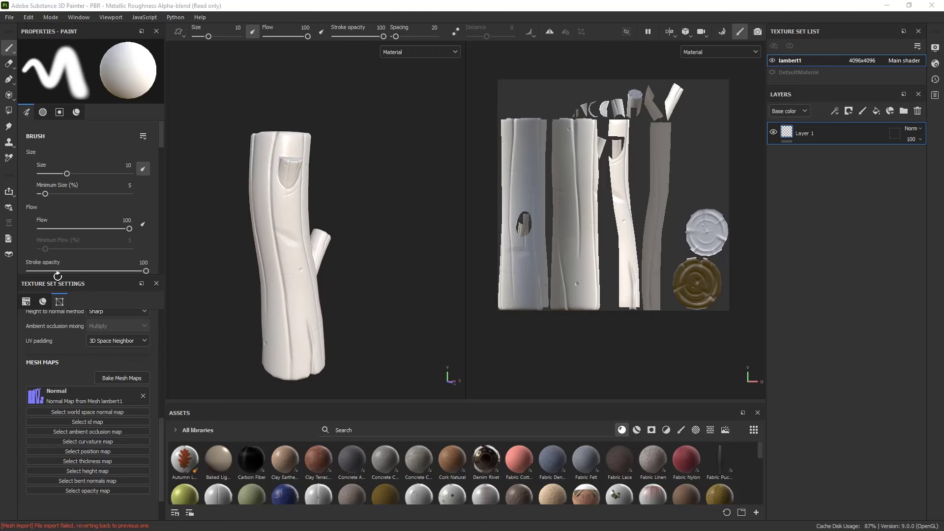
Switch to Maya and slim the low-poly trunk by scaling it to 0.72 in X and Z, then deselect it.
key(alt+Tab)
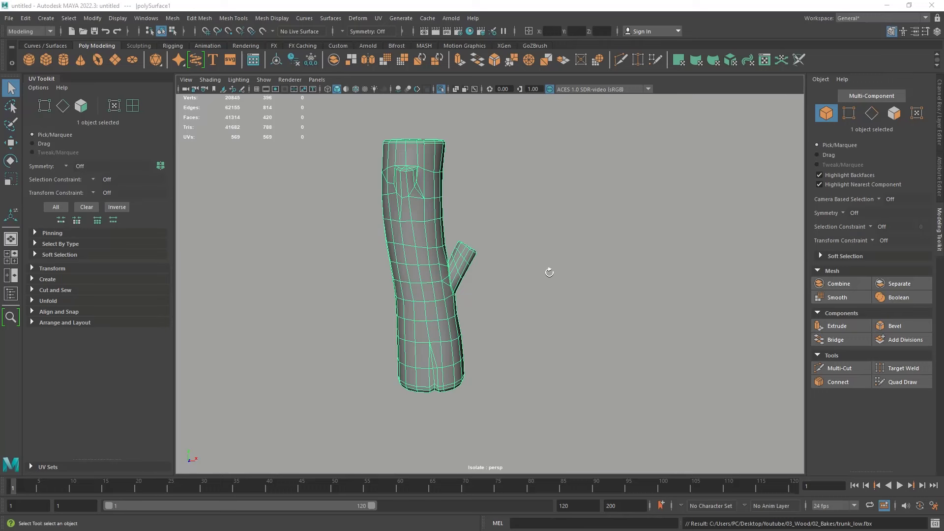
key(r)
alt+drag(493, 322, 516, 281)
click(518, 318)
alt+right_drag(496, 276, 441, 268)
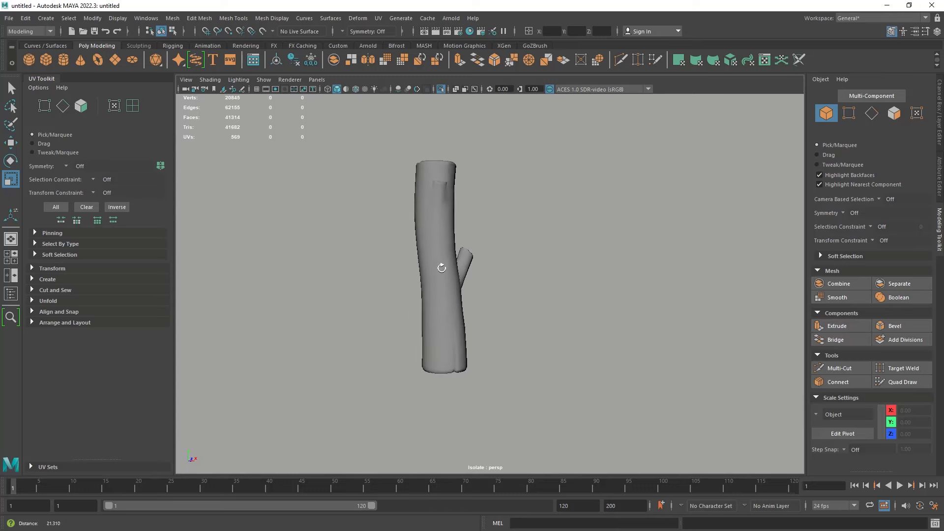
click(441, 267)
alt+drag(497, 291, 473, 275)
click(512, 293)
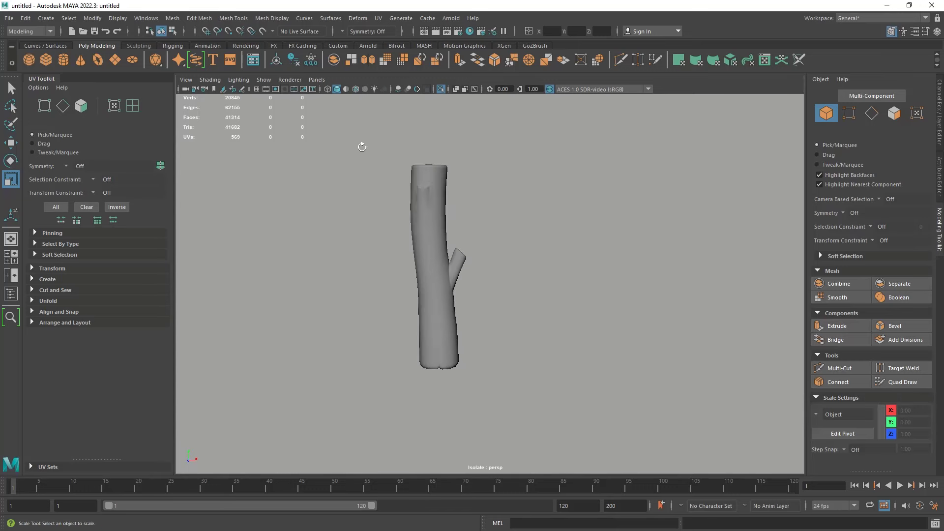
Reselect the slimmed trunk and export it as FBX, replacing trunk_low.fbx in the 02_Bakes folder.
drag(409, 147, 468, 214)
click(9, 18)
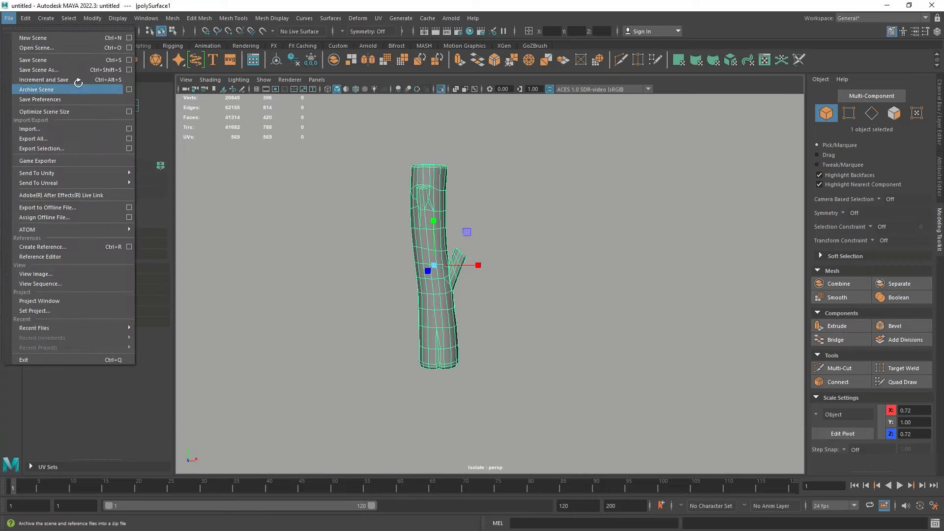
click(42, 148)
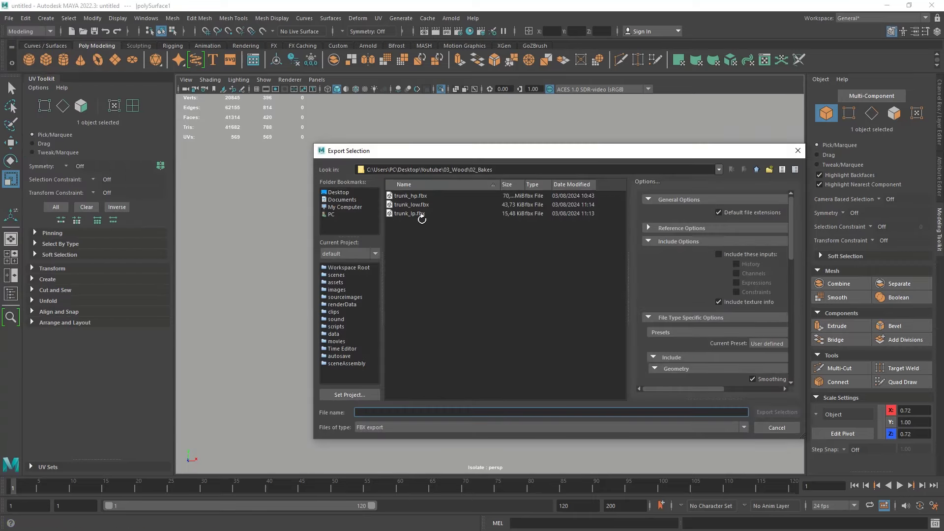
double_click(420, 205)
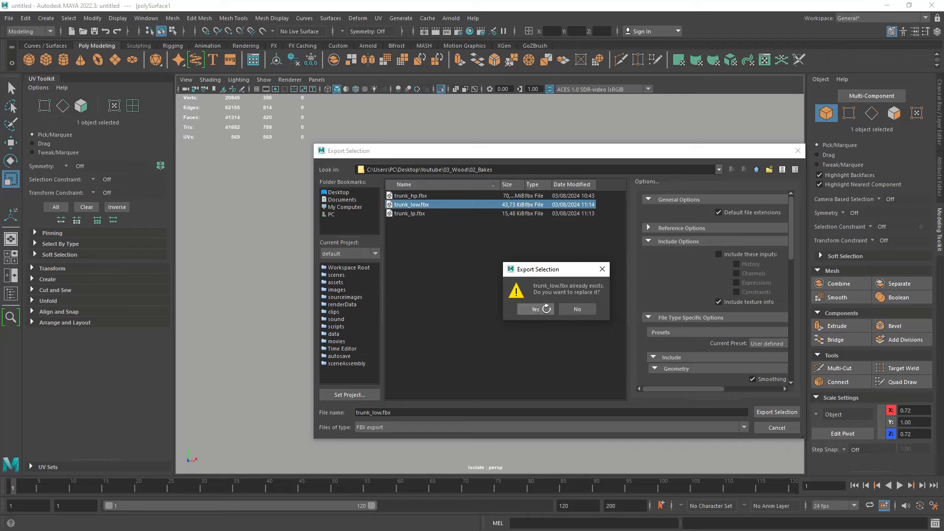
click(547, 309)
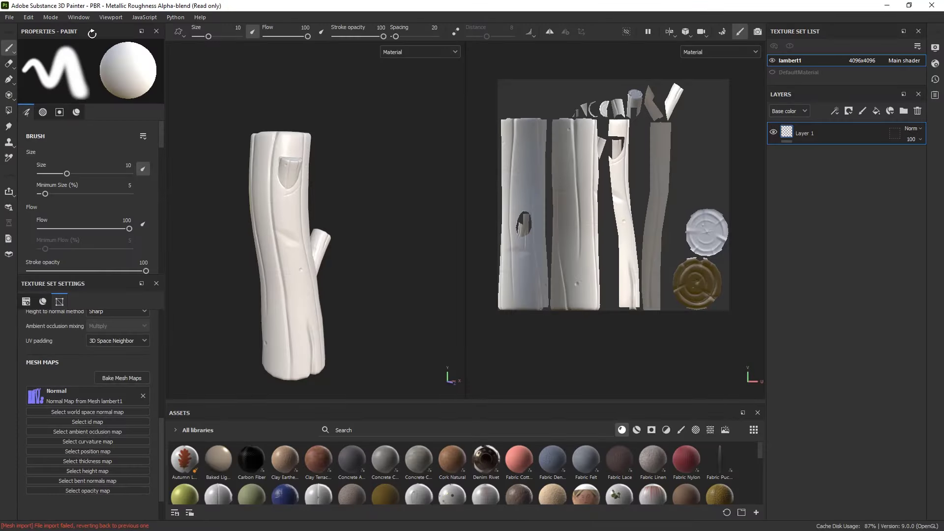
Reload the updated trunk_low.fbx into the Substance 3D Painter project, keeping stroke positions preserved, and inspect the reimported trunk.
click(50, 16)
click(28, 17)
click(28, 17)
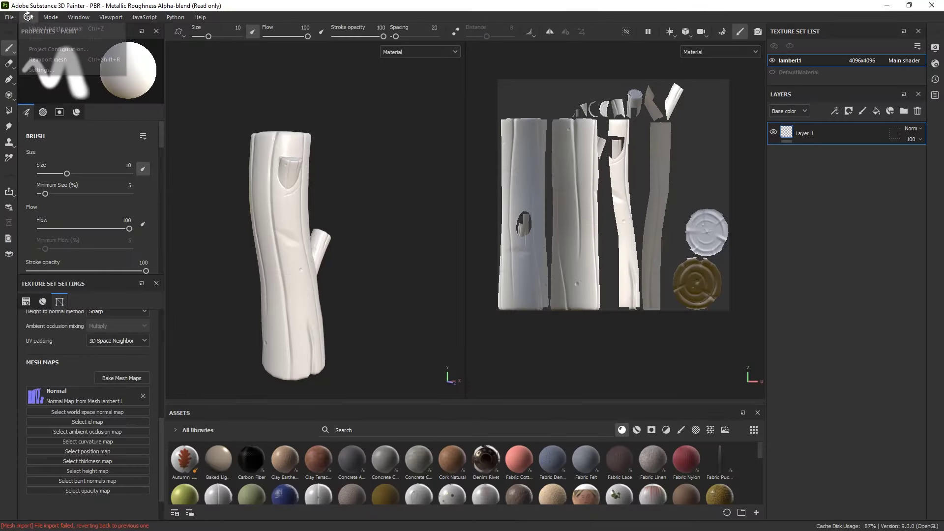
click(49, 48)
click(553, 193)
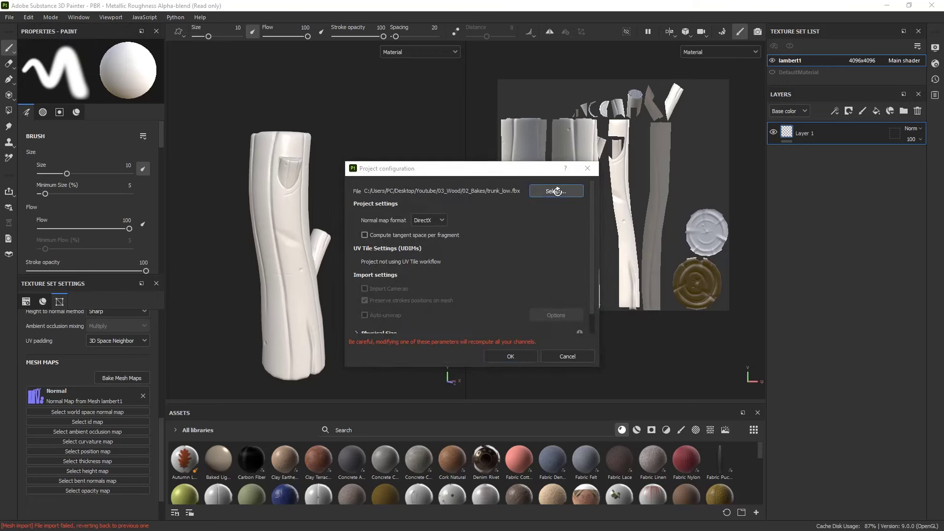
key(Escape)
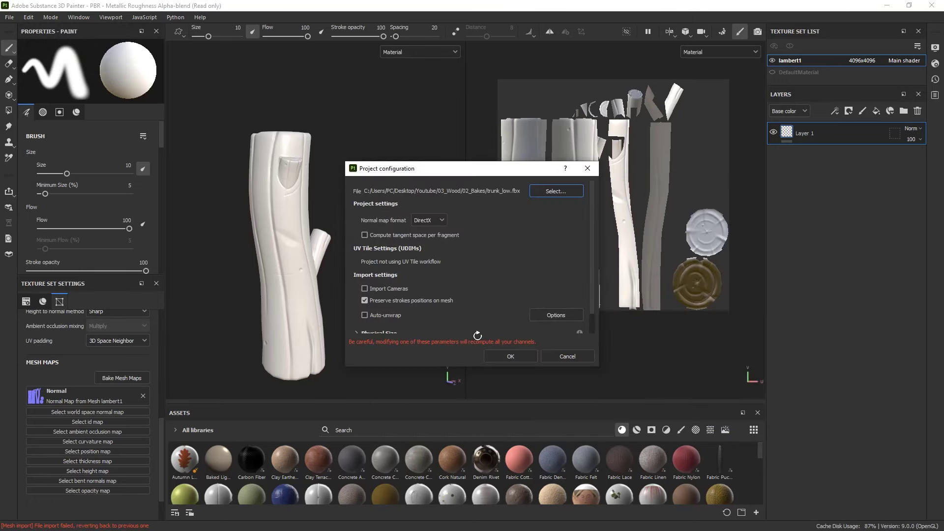
click(509, 355)
alt+drag(312, 212, 310, 271)
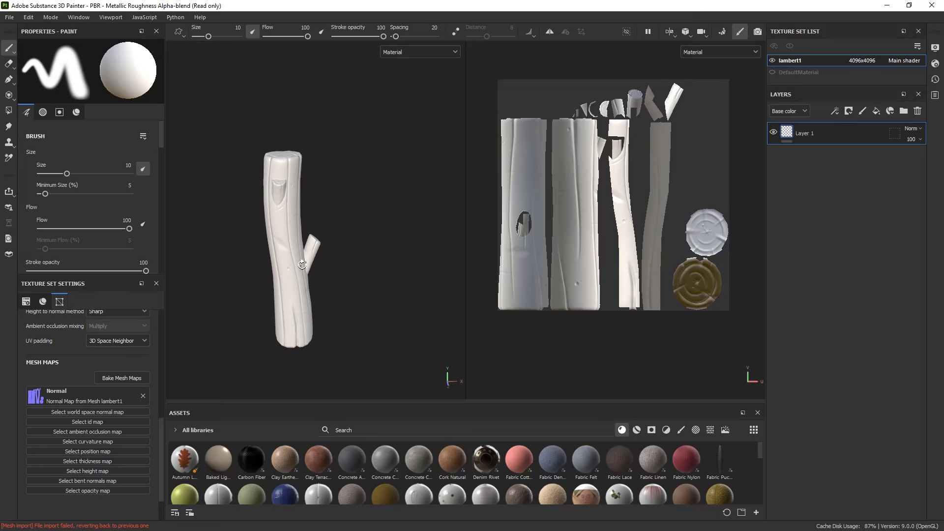